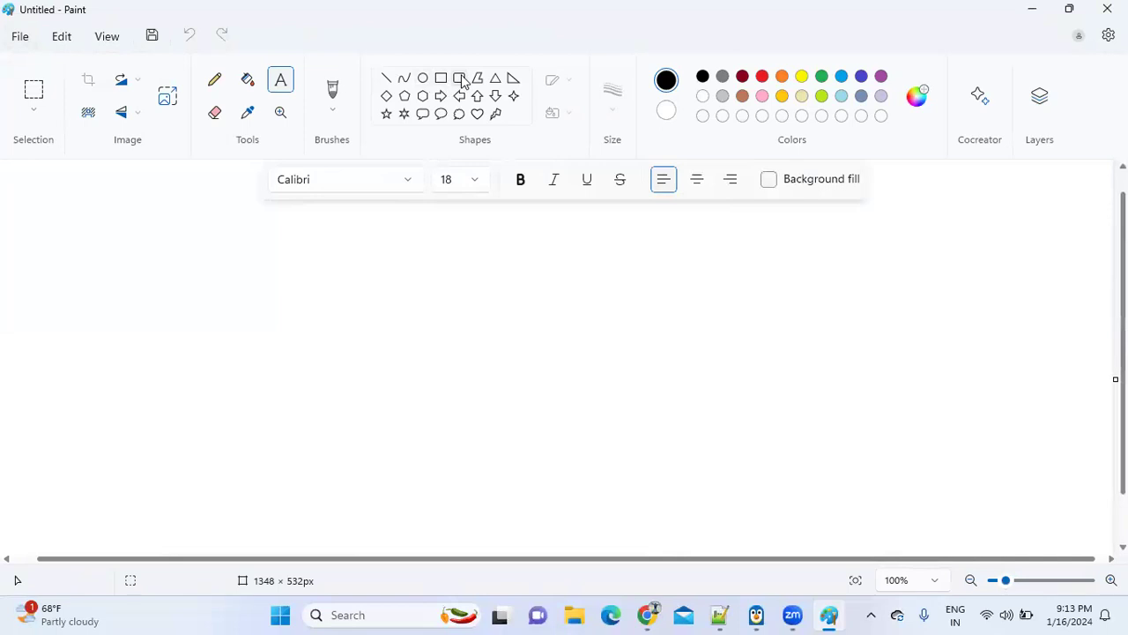
- Draw a black rounded rectangle across the upper part of the canvas and place the text "IAM" inside it
left_click_drag(310, 209, 721, 281)
left_click(281, 80)
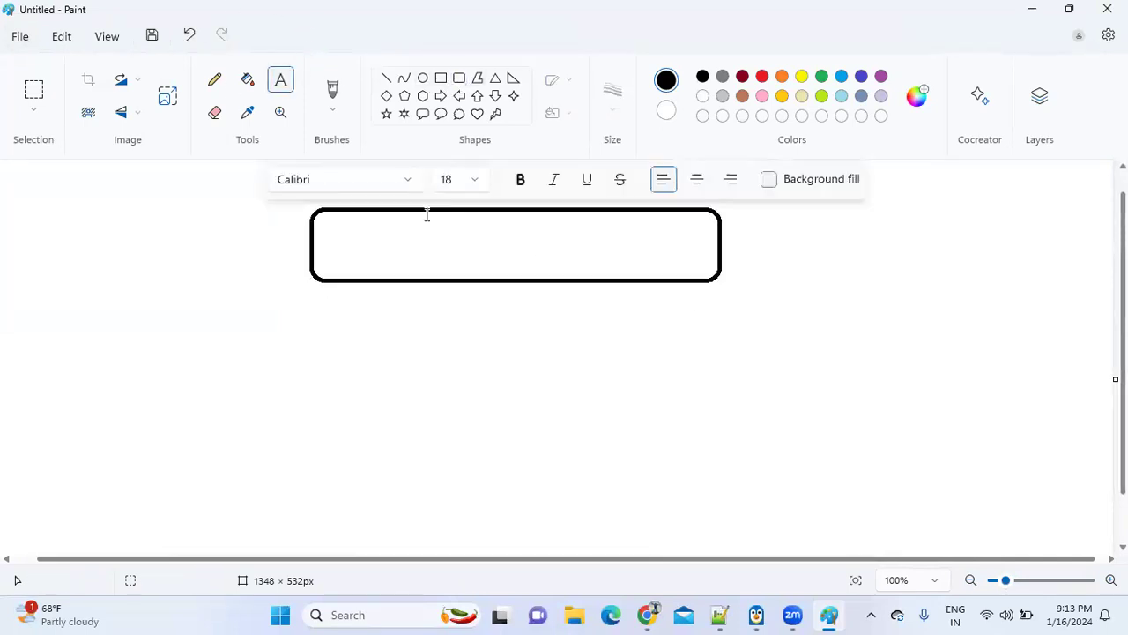
left_click(374, 247)
type("UIA")
key("BackSpace")
key("BackSpace")
key("BackSpace")
type("IAM")
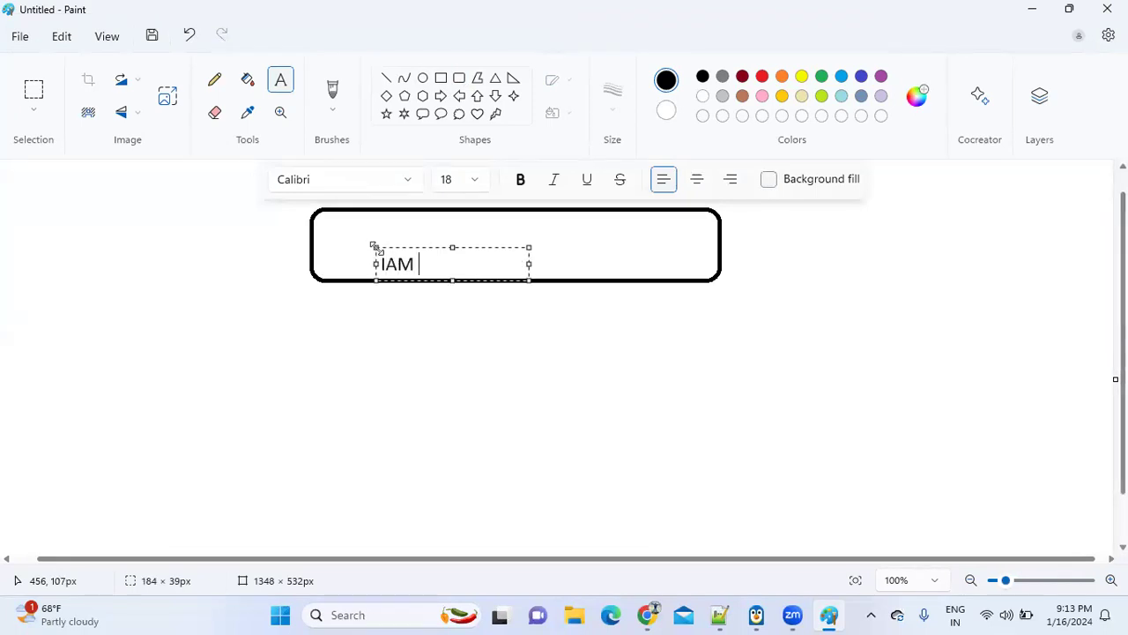
- Reposition the IAM text within the rounded rectangle at font size 26 and stretch its text box to about 343 px wide
left_click_drag(415, 247, 448, 249)
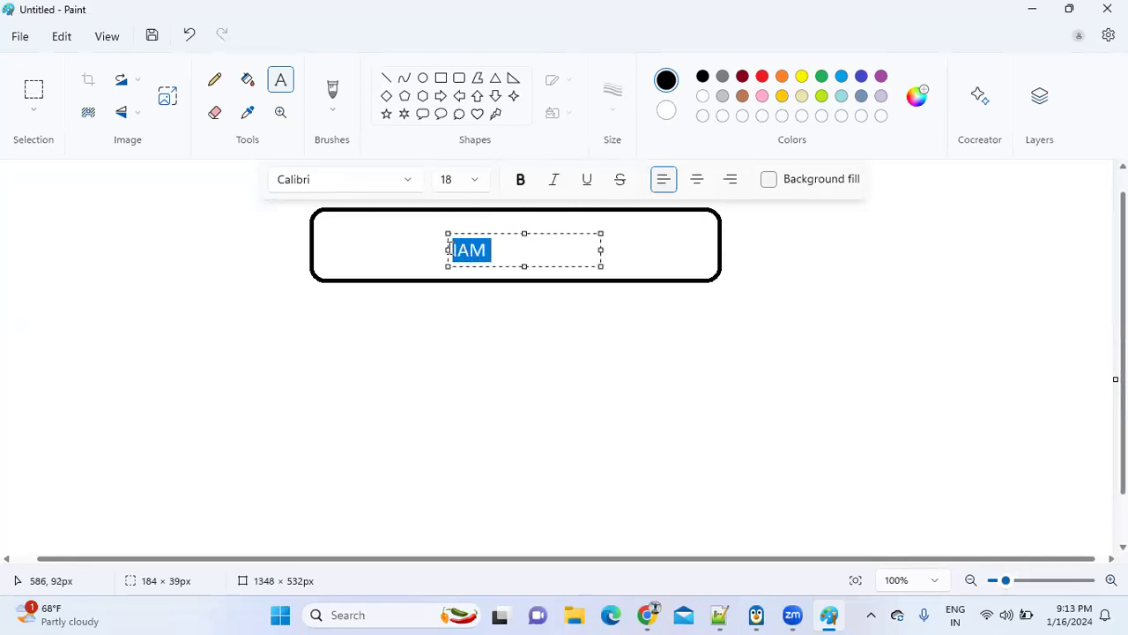
left_click(476, 180)
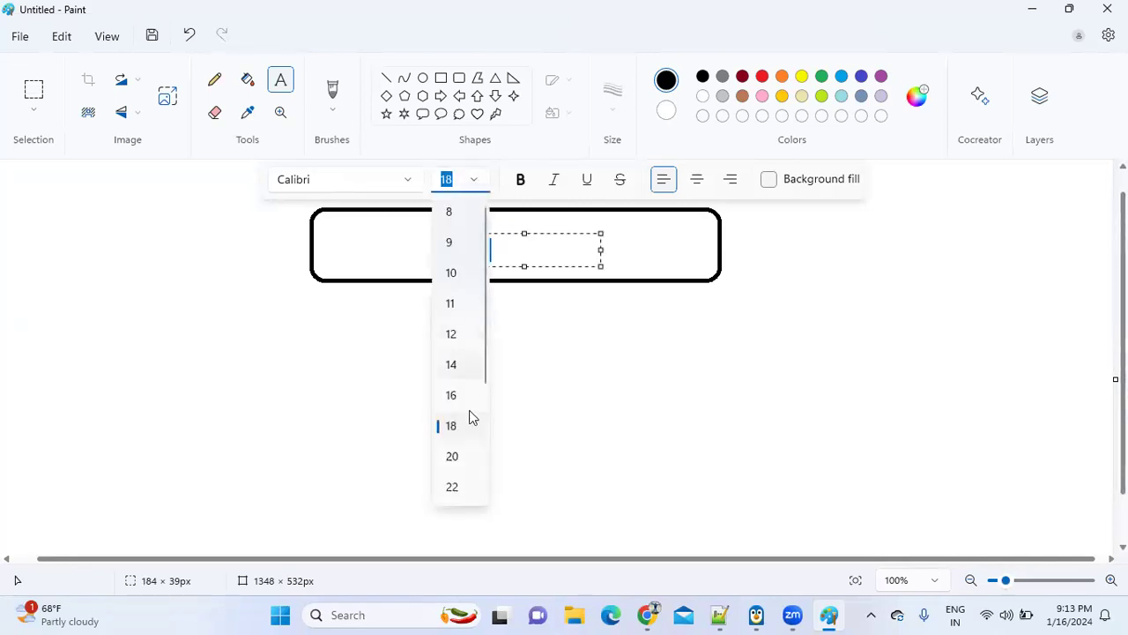
left_click_drag(484, 355, 476, 440)
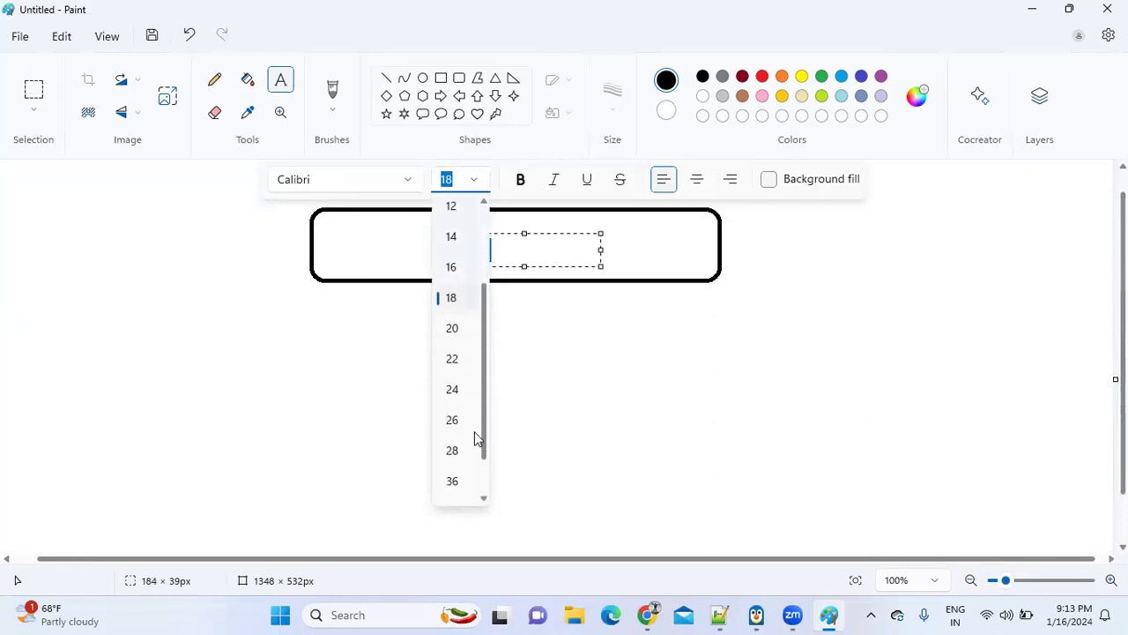
left_click(452, 423)
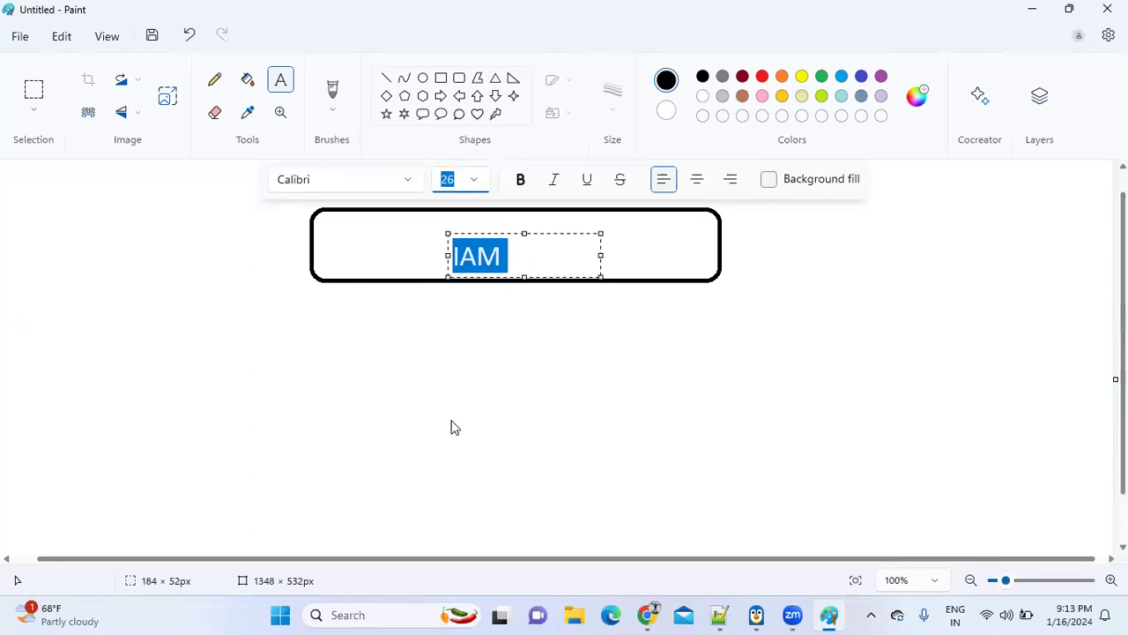
left_click_drag(445, 256, 318, 247)
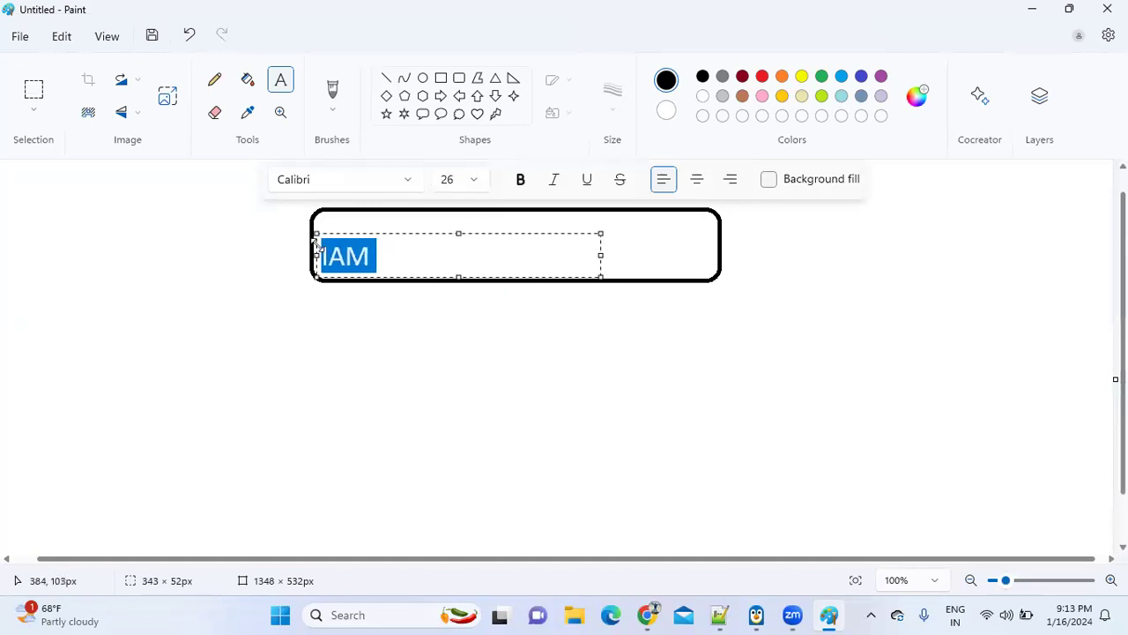
- Extend the label to "IAM ( identity access management )" and widen its text box to about 514 px so it fits on one line
left_click(409, 253)
type("(")
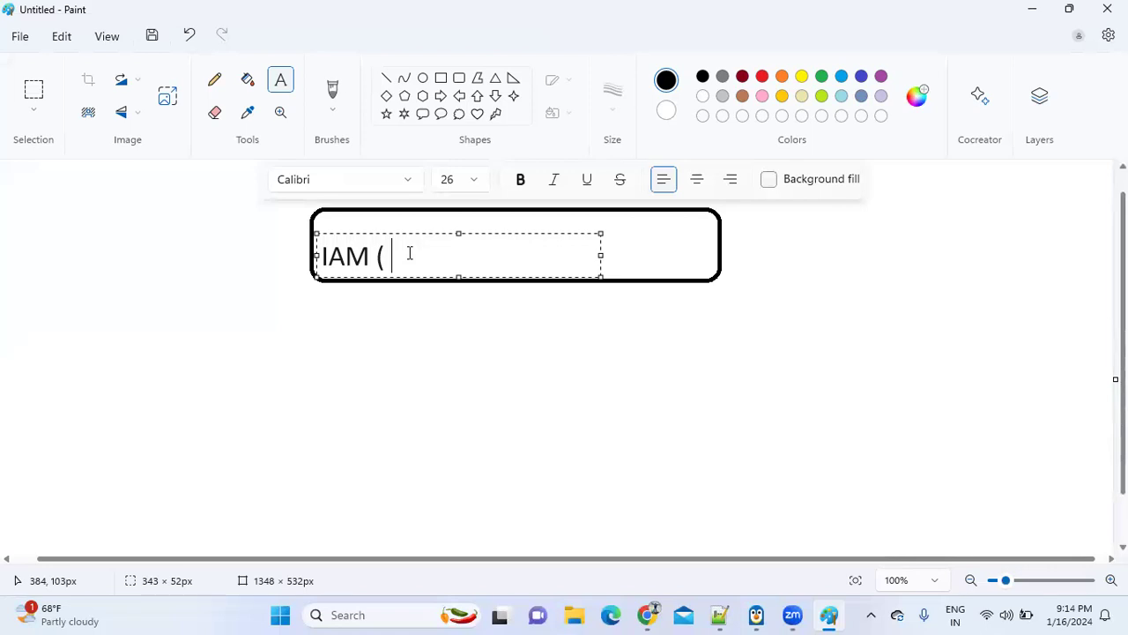
type("identi")
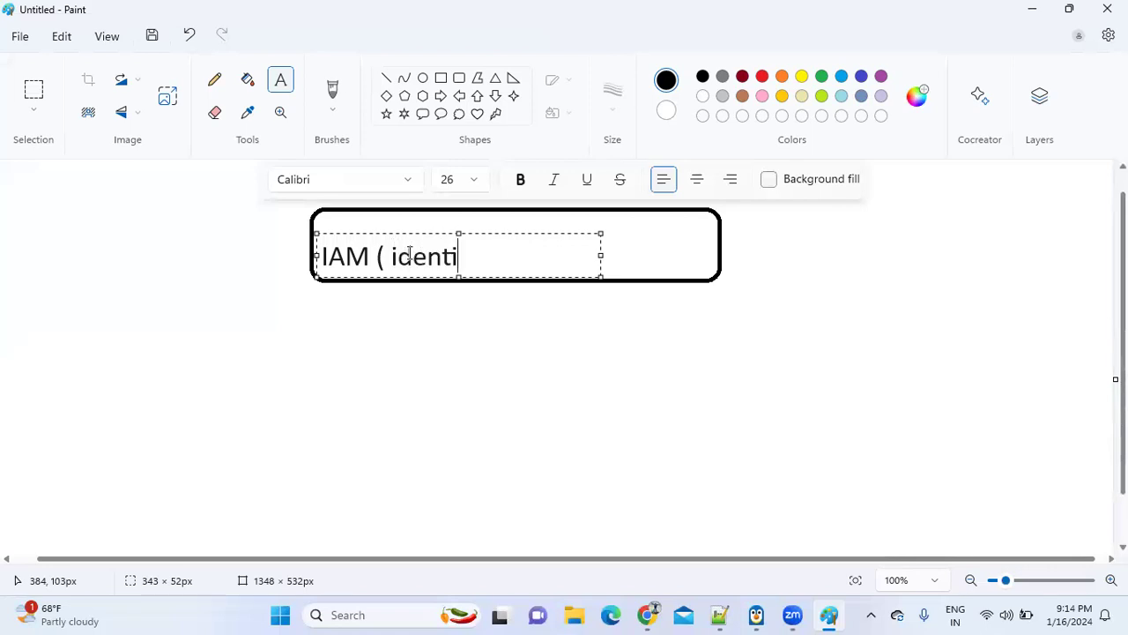
type("ty access ")
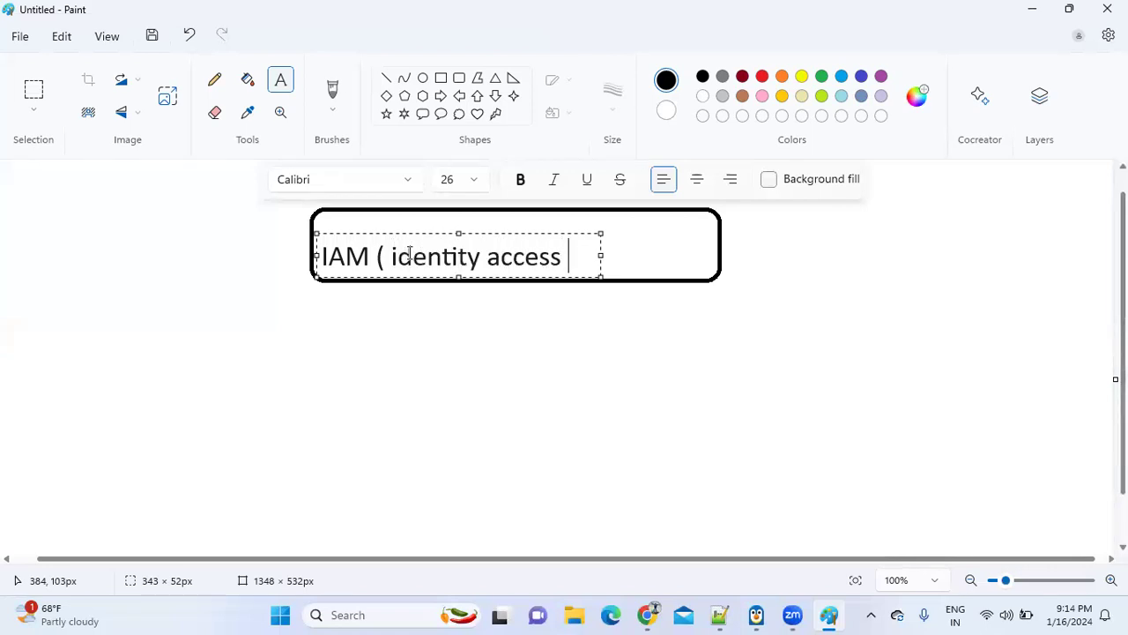
type("management")
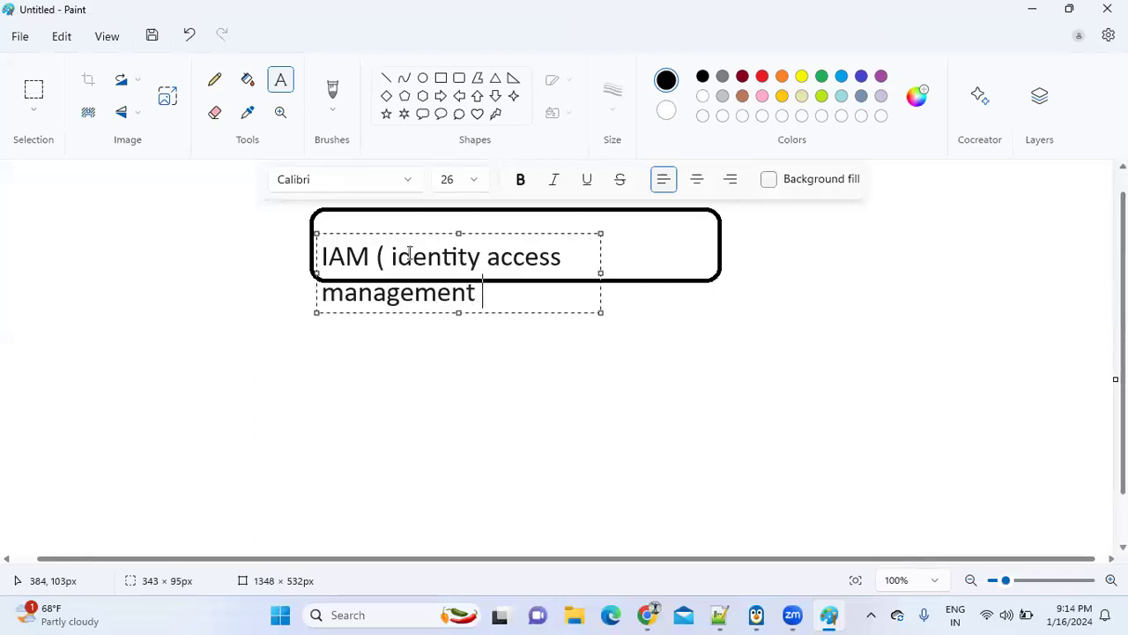
left_click_drag(600, 273, 741, 266)
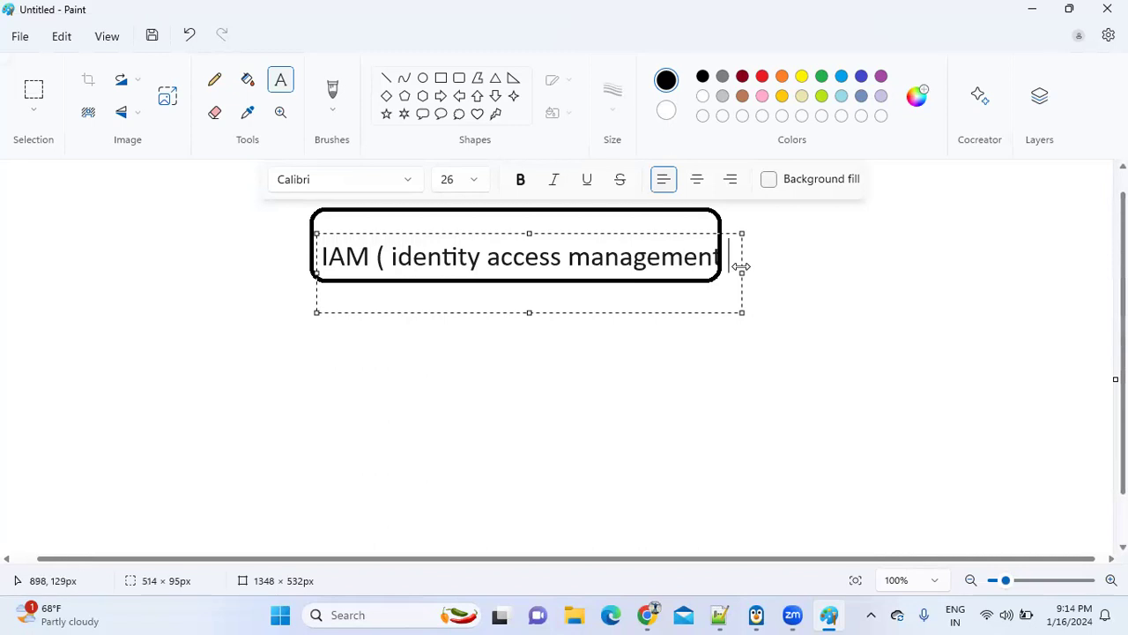
type(")")
key("alt+Tab")
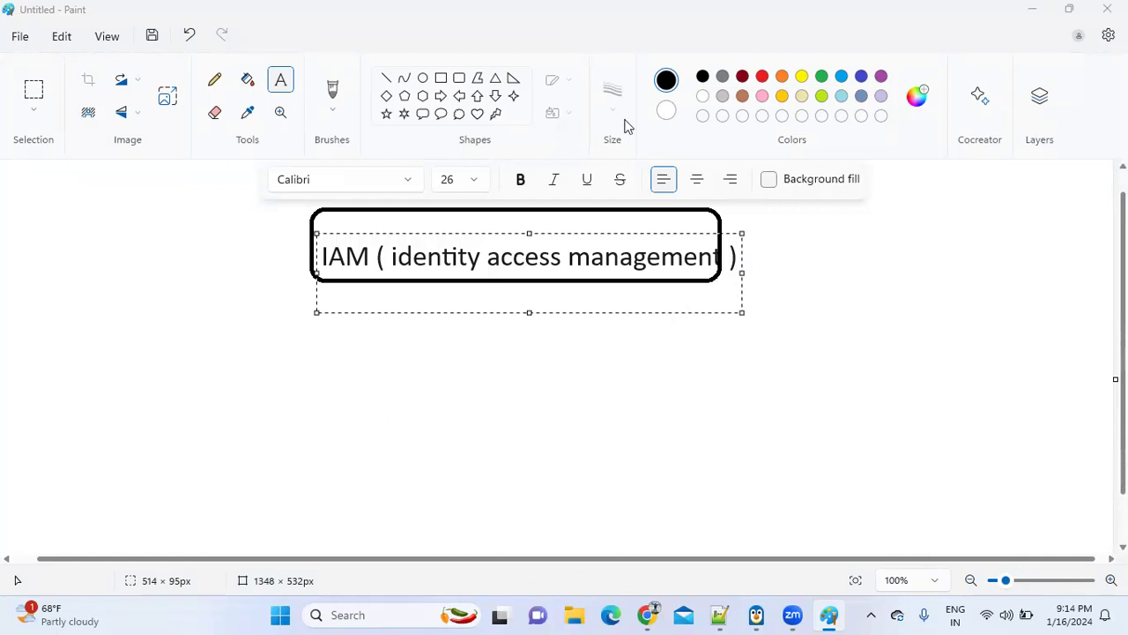
left_click(661, 384)
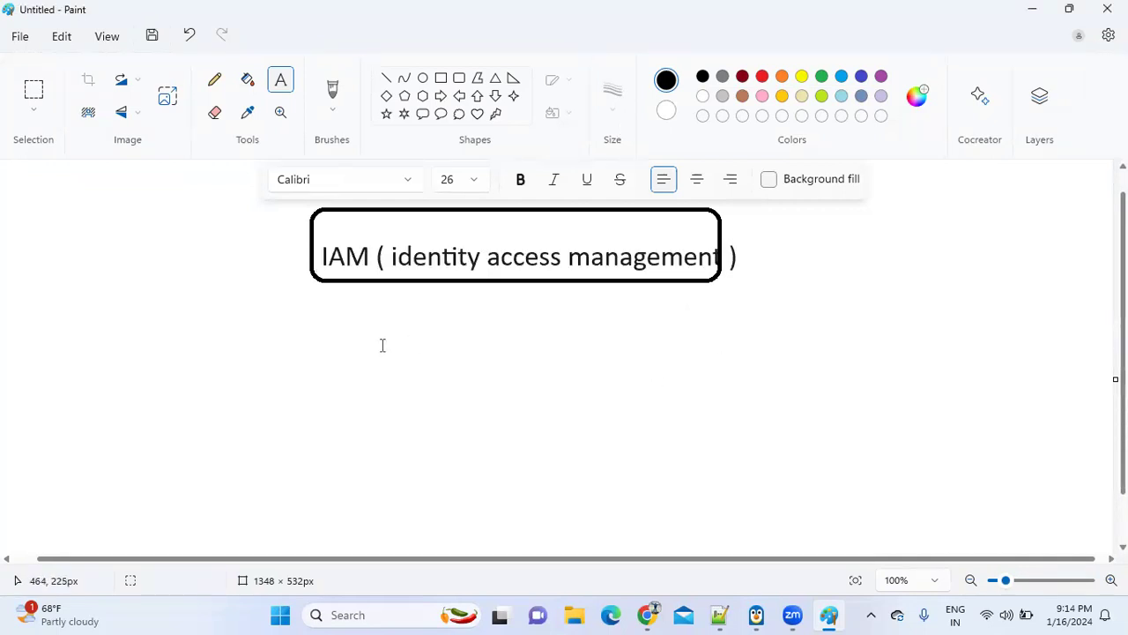
- Draw a hexagon about 228 × 151 px directly beneath the rounded rectangle, roughly centred under it
left_click(423, 96)
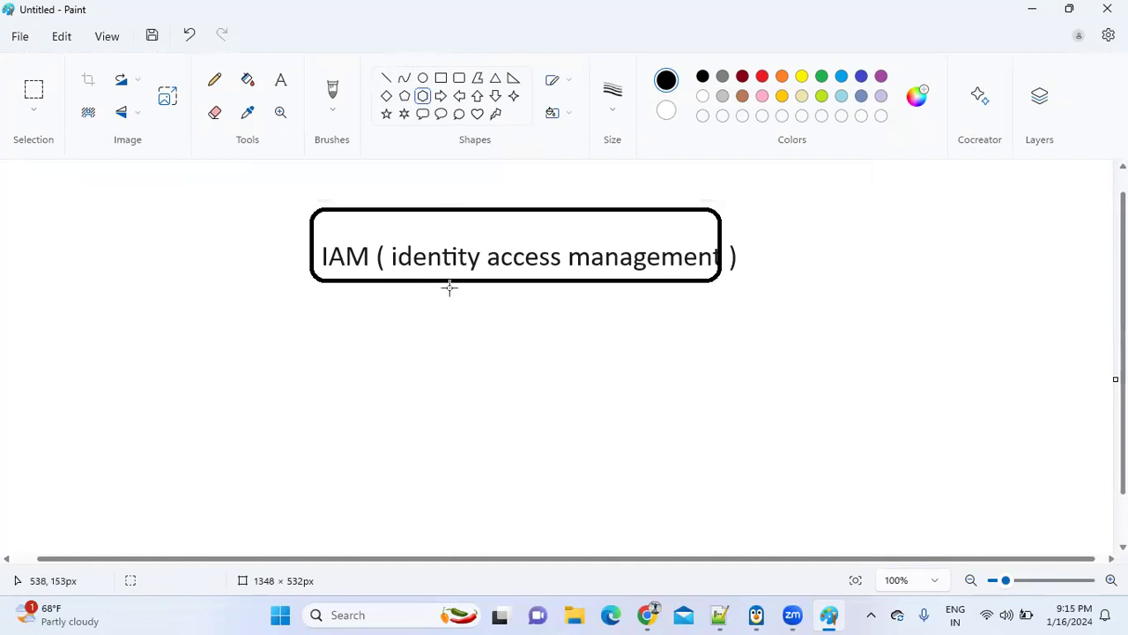
mouse_move(451, 282)
left_mouse_down()
mouse_move(520, 349)
mouse_move(574, 362)
mouse_move(641, 405)
left_mouse_up()
left_click_drag(537, 358, 494, 359)
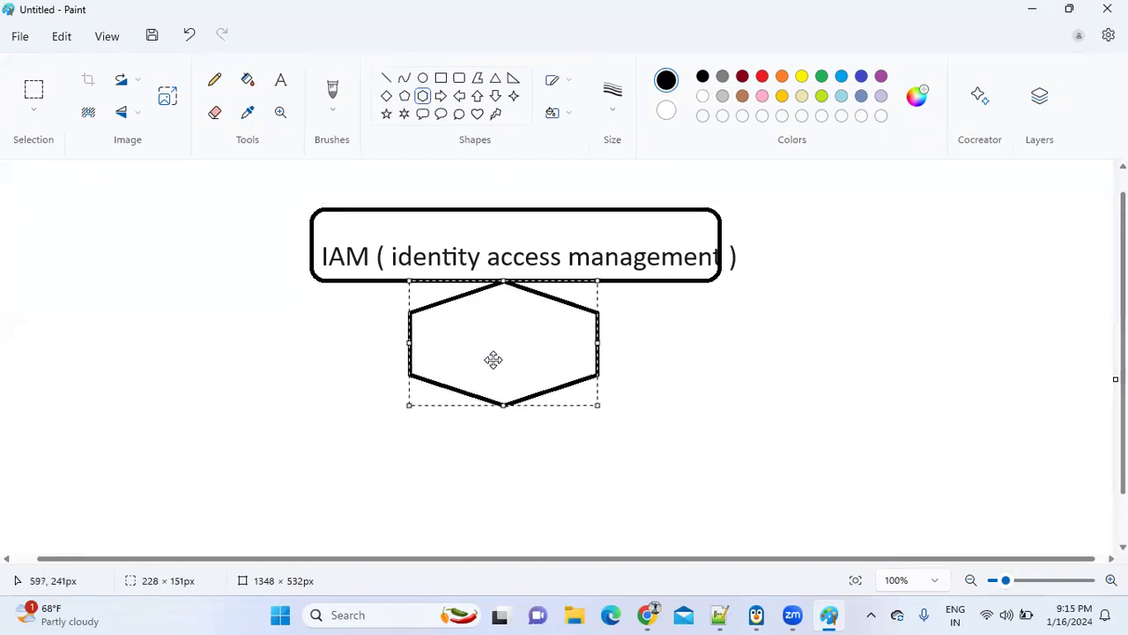
- Add the IAM user's first name as a text label and centre it inside the hexagon
left_click(281, 81)
left_click(421, 347)
type("C/h")
key("BackSpace")
key("BackSpace")
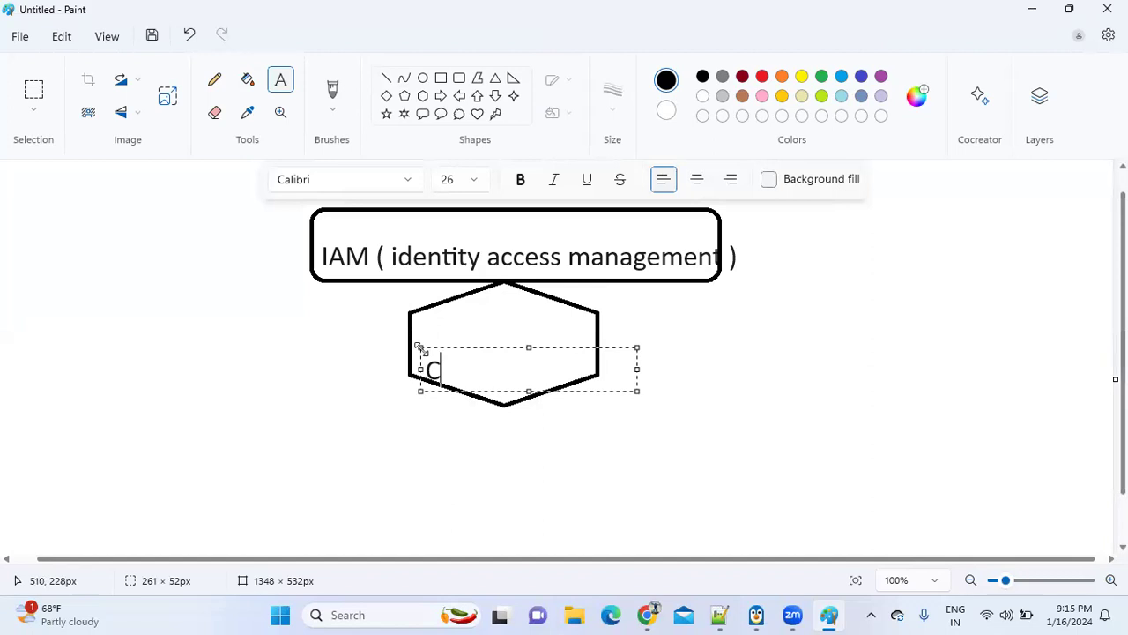
type("haitanya")
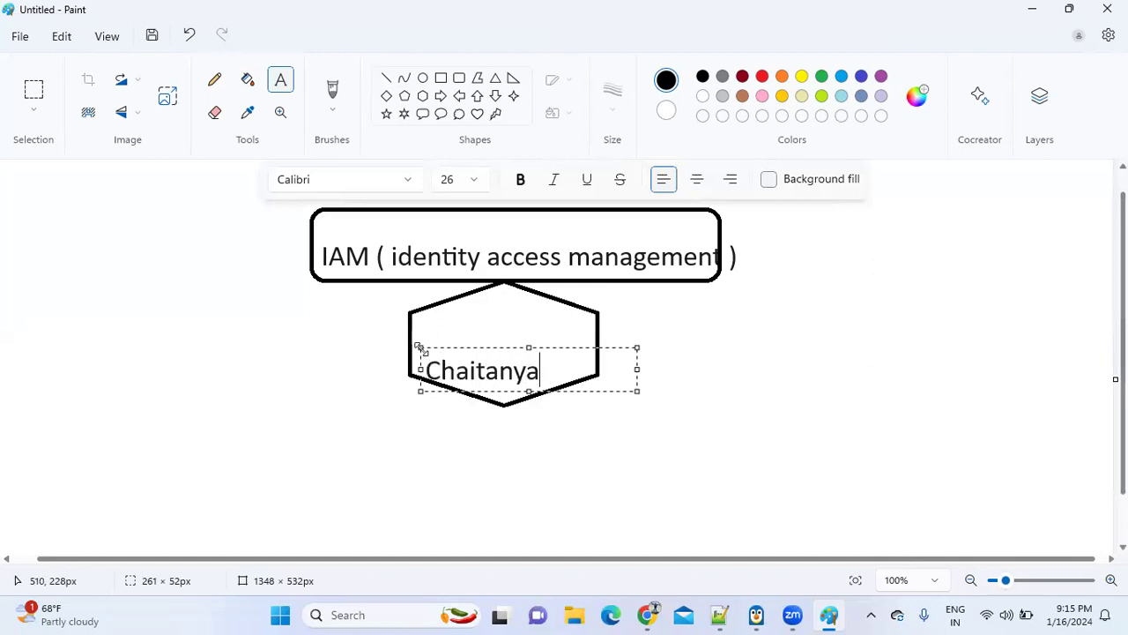
left_click_drag(464, 348, 482, 325)
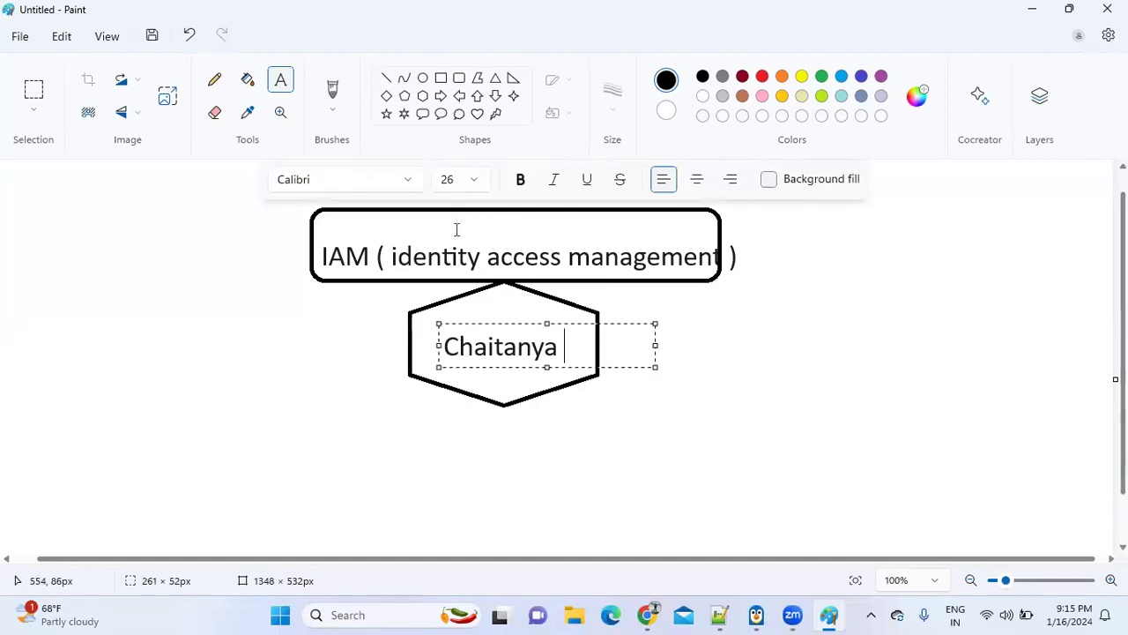
- Switch to the AWS console in the browser, search for IAM and open the IAM service
key("alt+Tab")
key("alt+Tab")
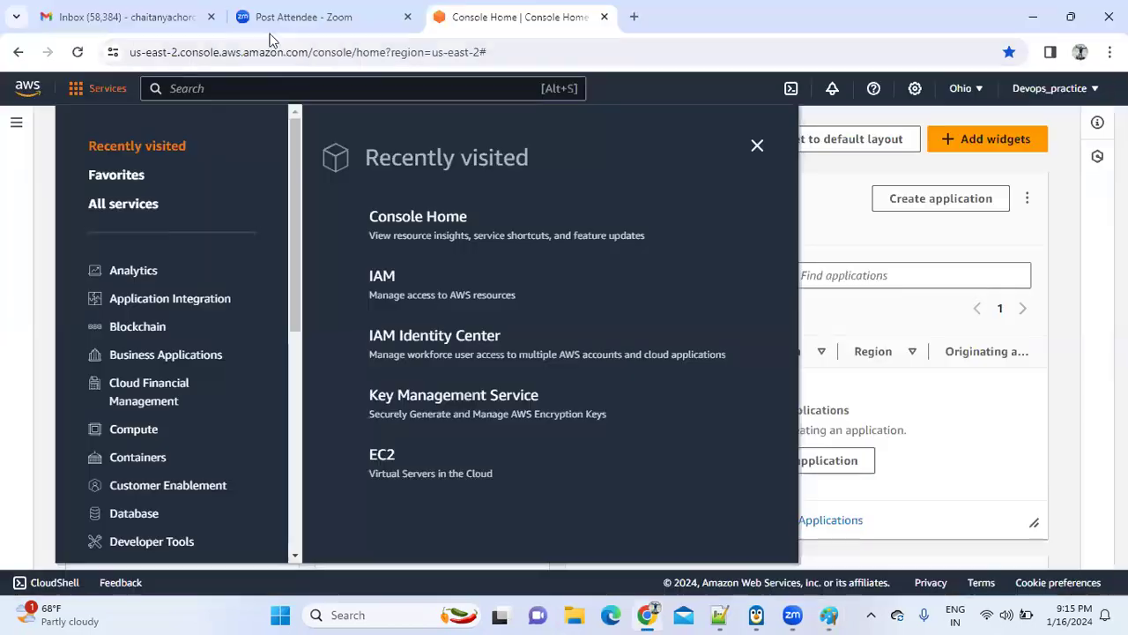
left_click(277, 85)
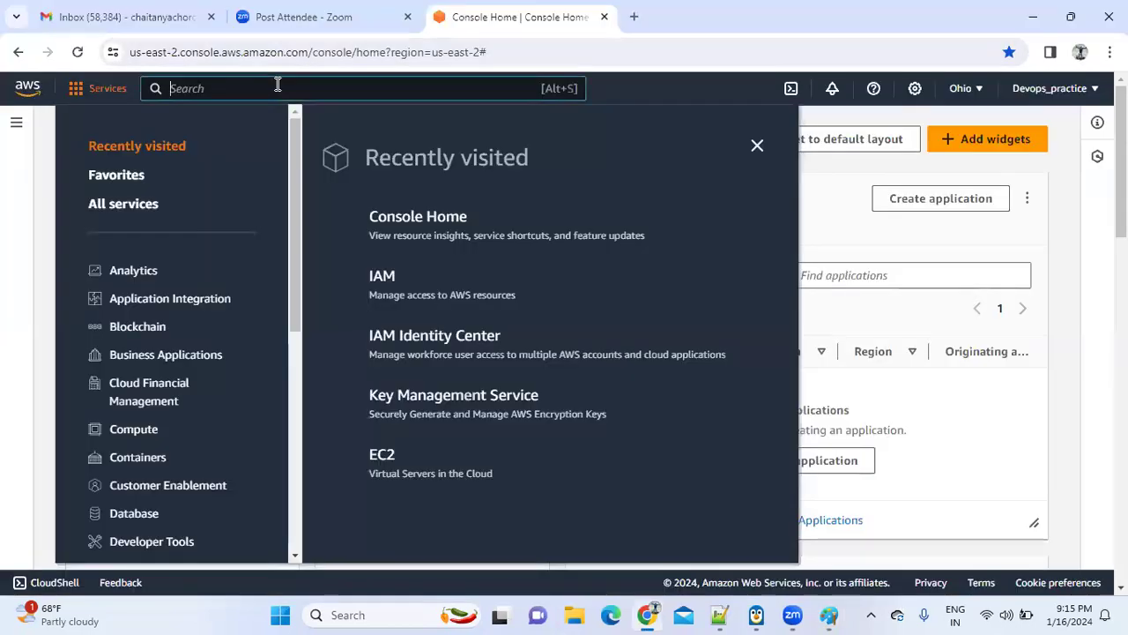
type("IAM")
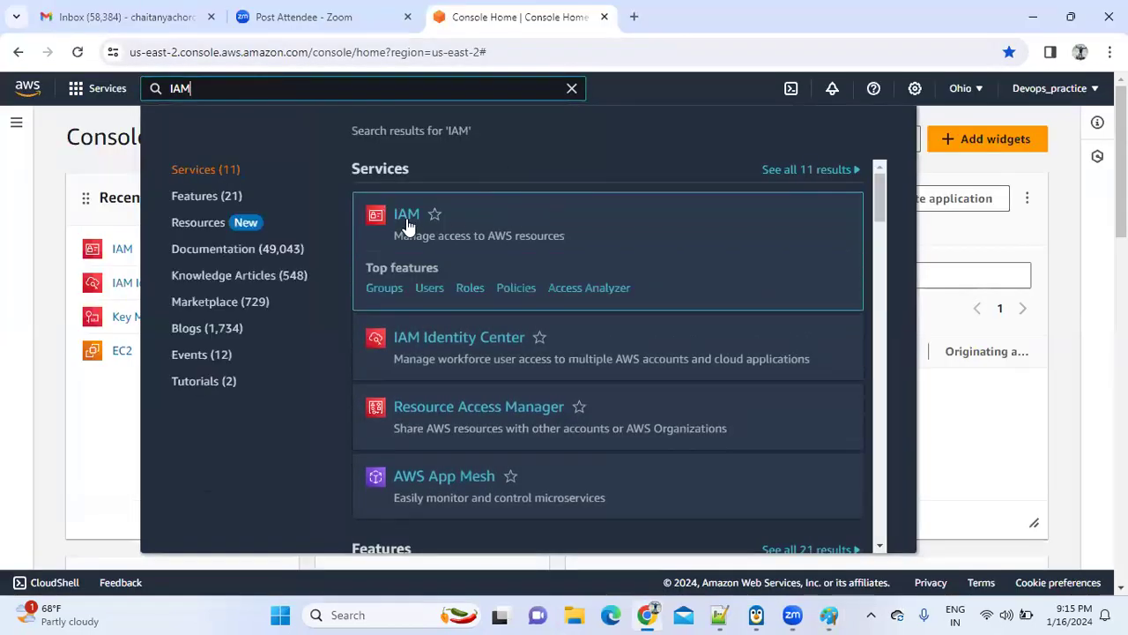
left_click(407, 221)
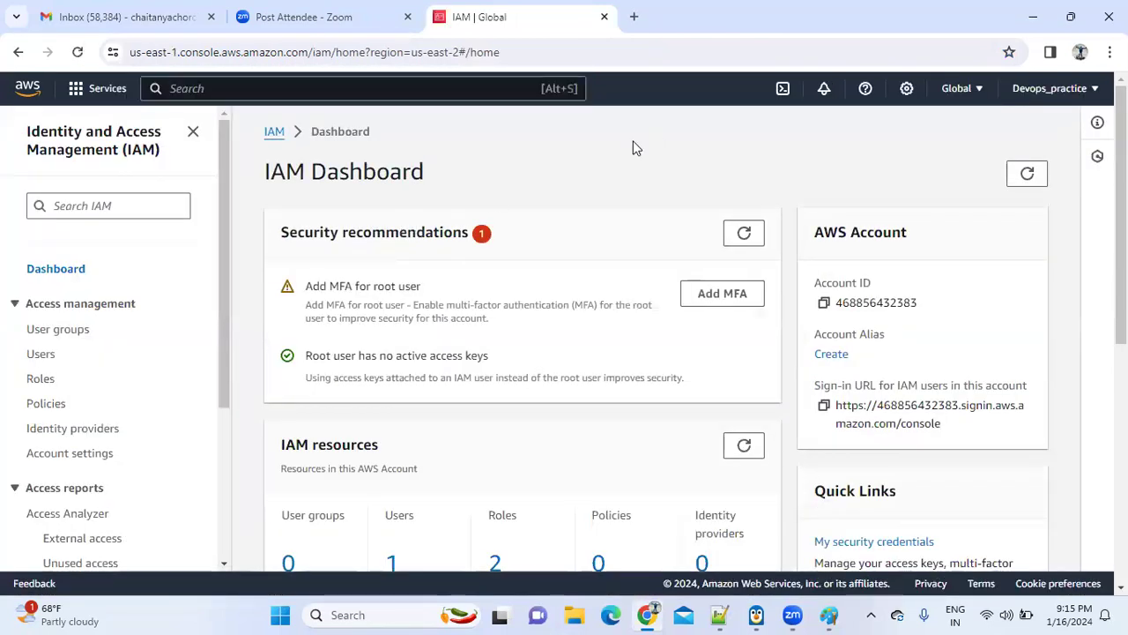
- Look over the account menu and the IAM dashboard, and open the list of IAM users
left_click(1037, 95)
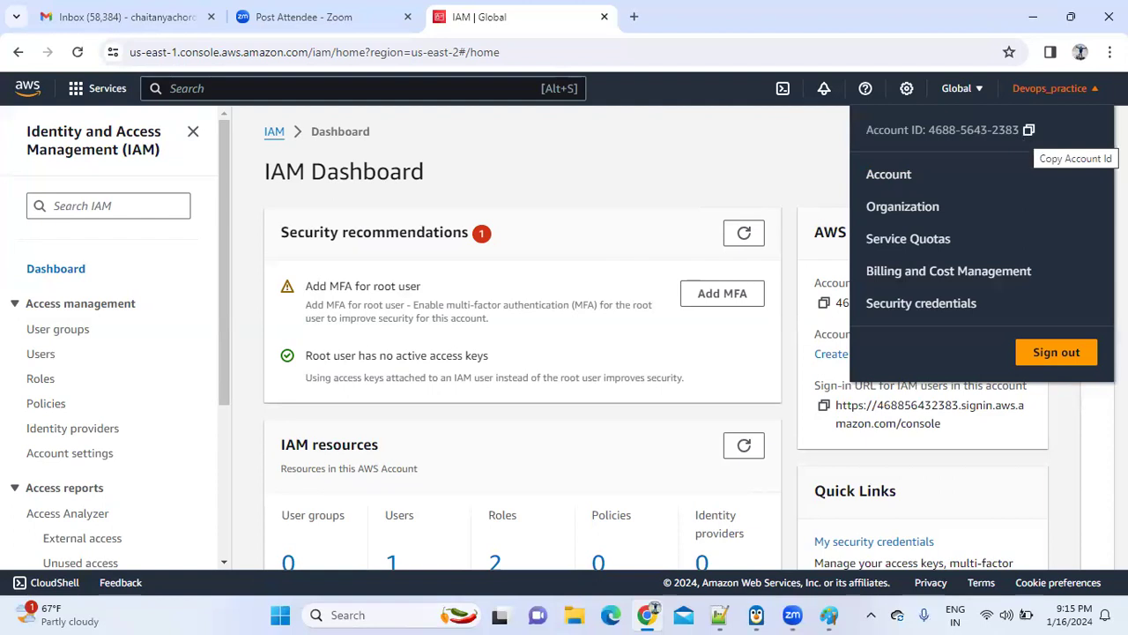
scroll(523, 352, "down", 3)
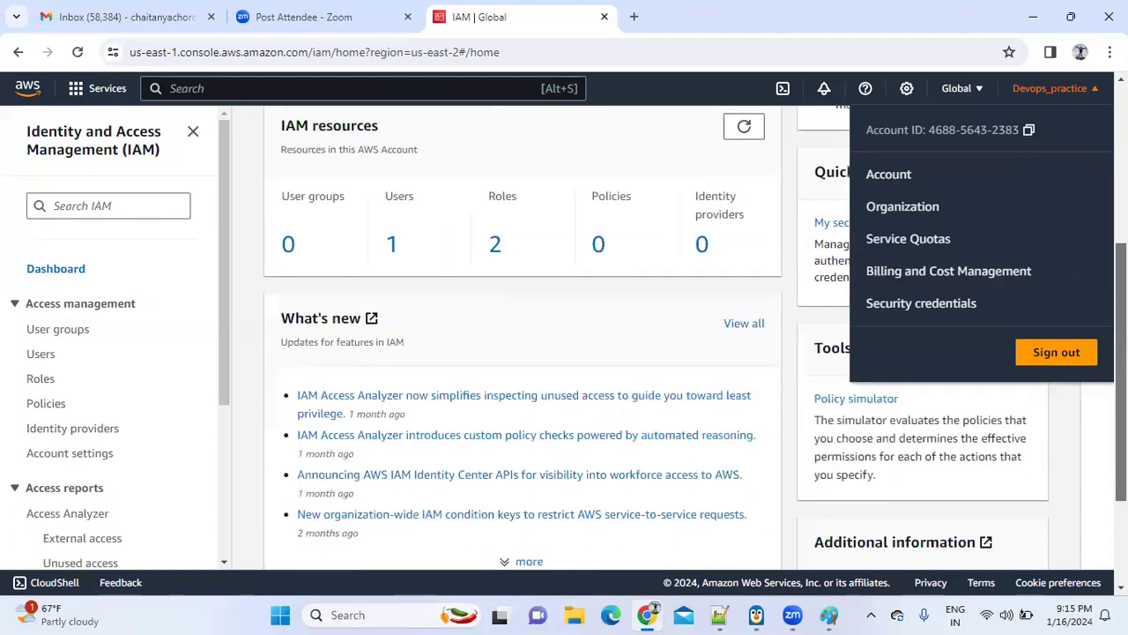
scroll(522, 352, "up", 3)
scroll(1065, 474, "down", 5)
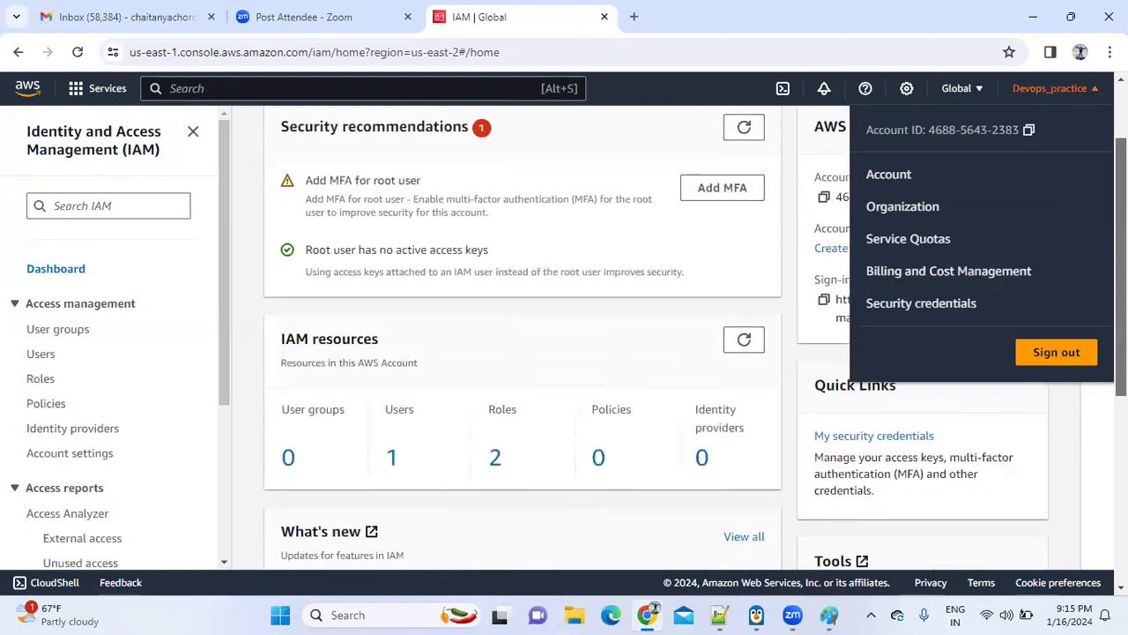
left_click(987, 414)
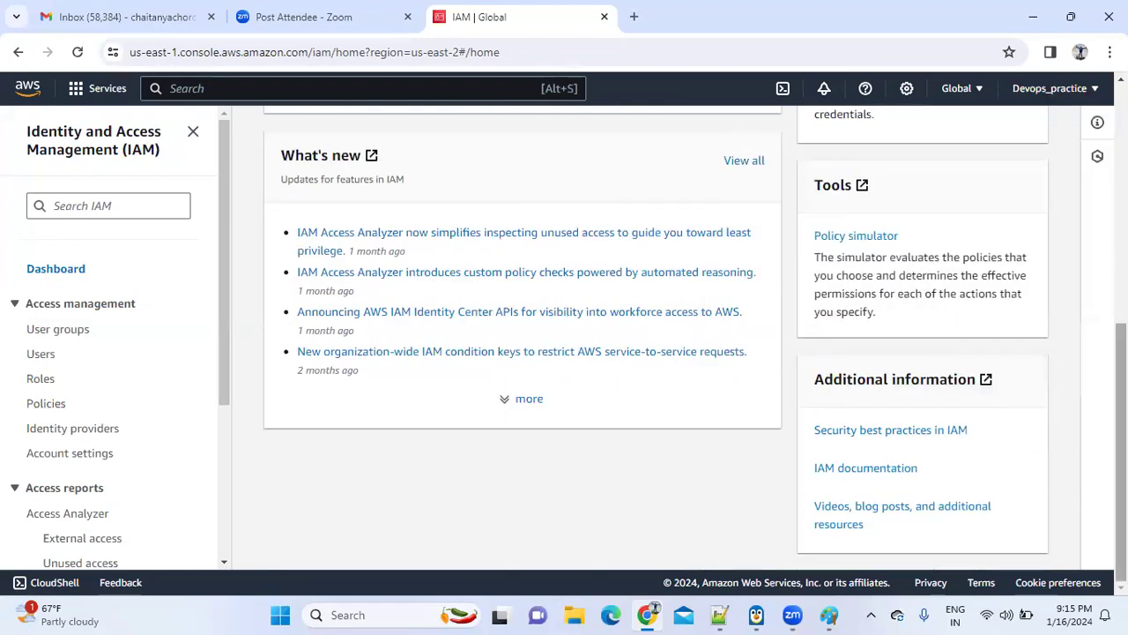
scroll(409, 269, "up", 5)
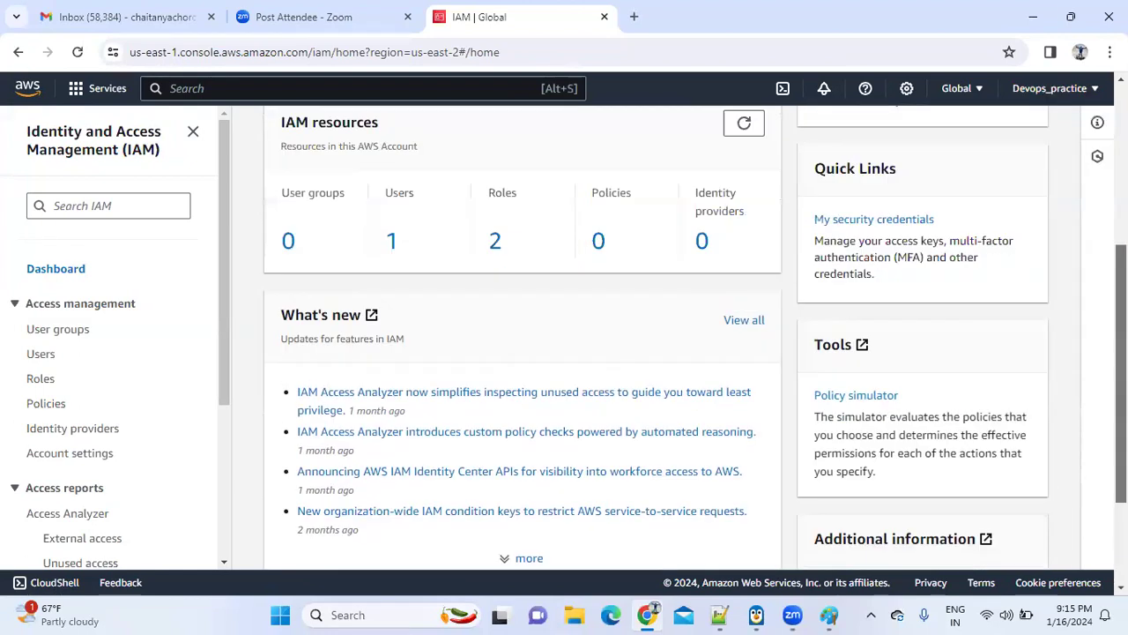
left_click(33, 356)
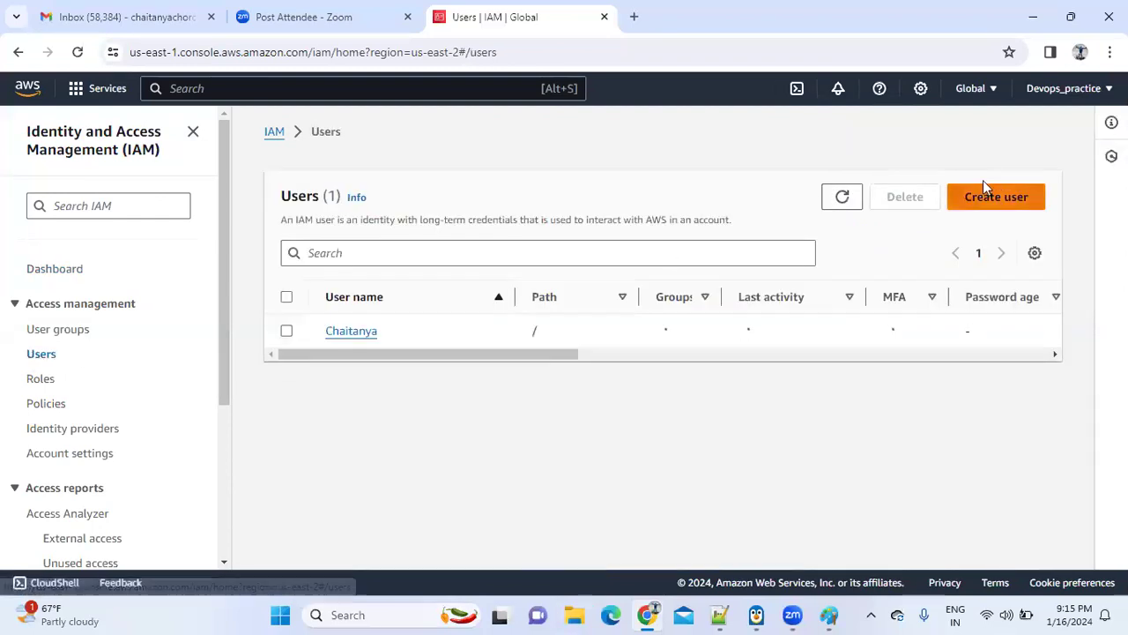
- Switch back to Paint and finish editing the name label in the hexagon
key("alt+Tab")
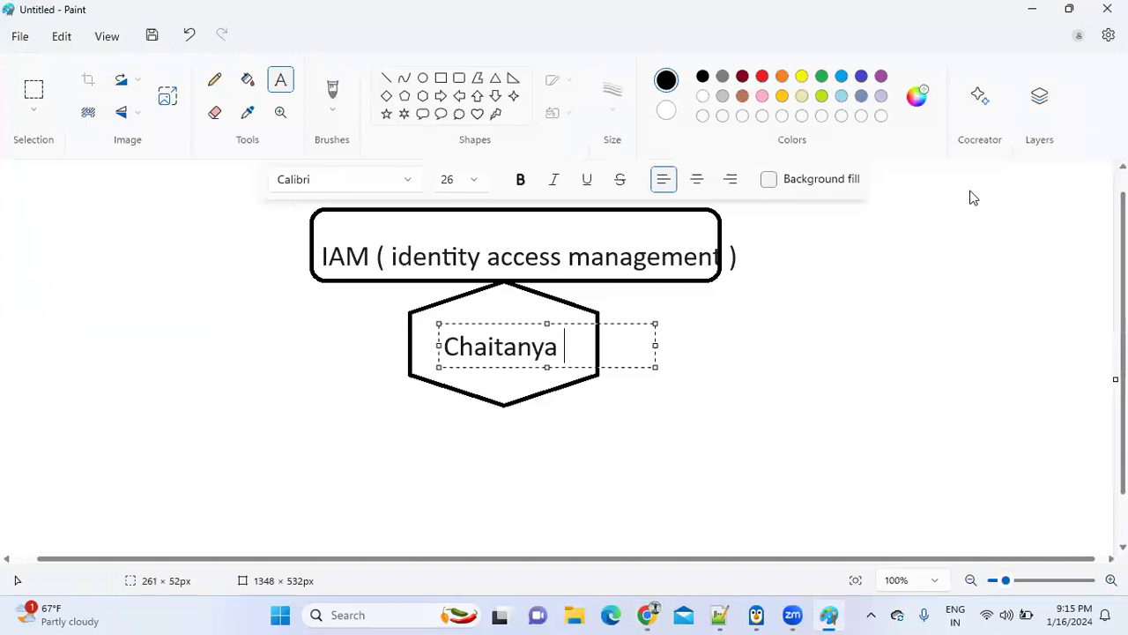
left_click(640, 391)
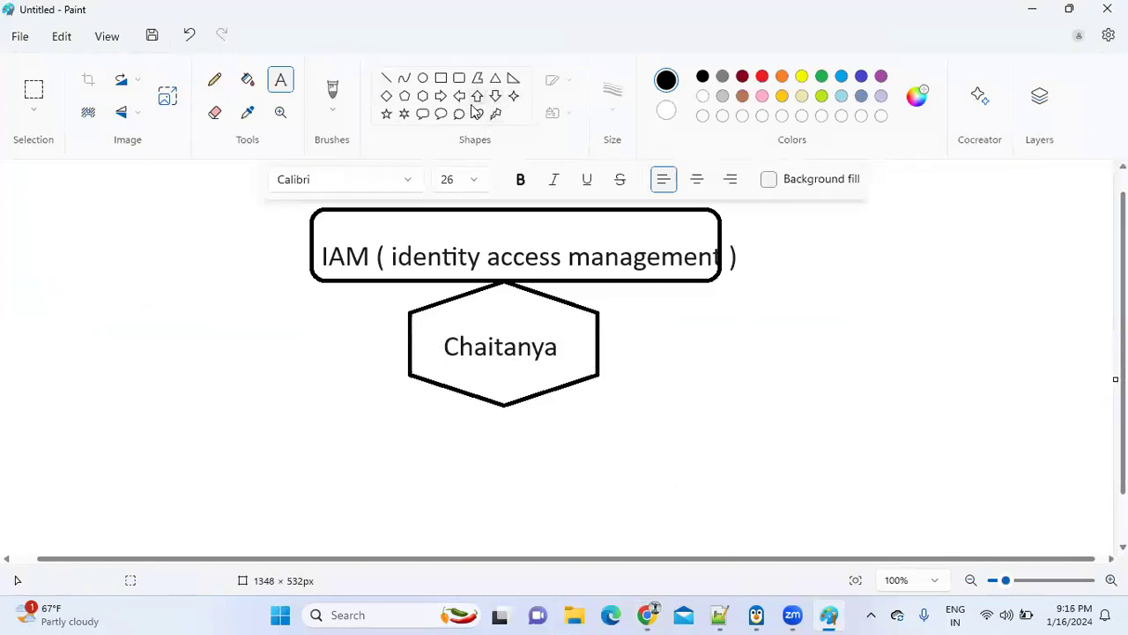
key("alt+Tab")
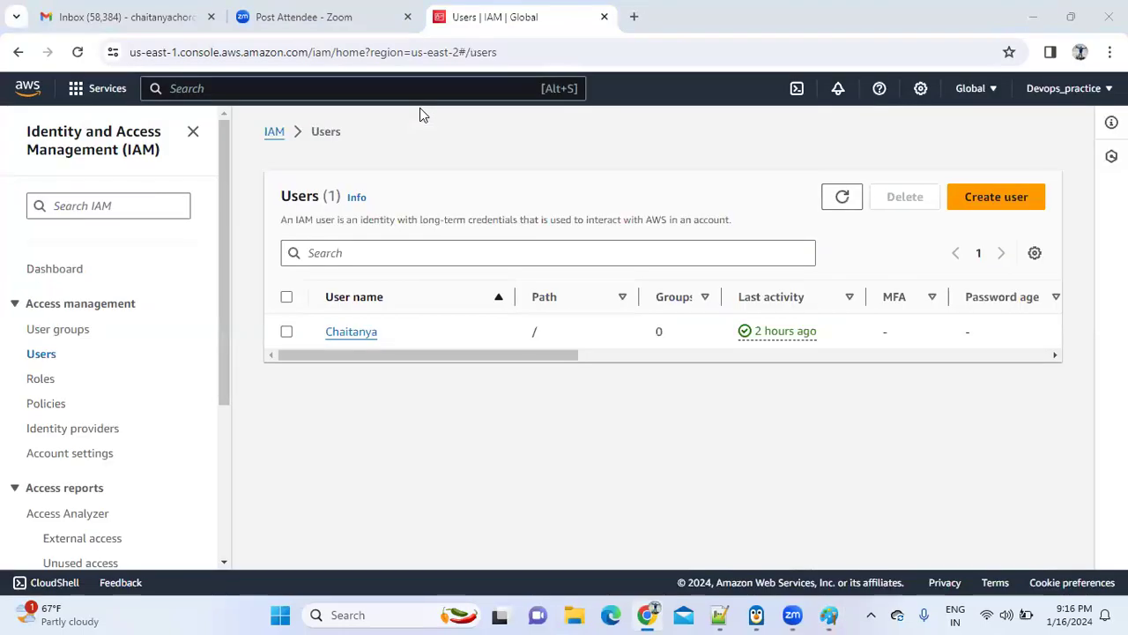
key("alt+Tab")
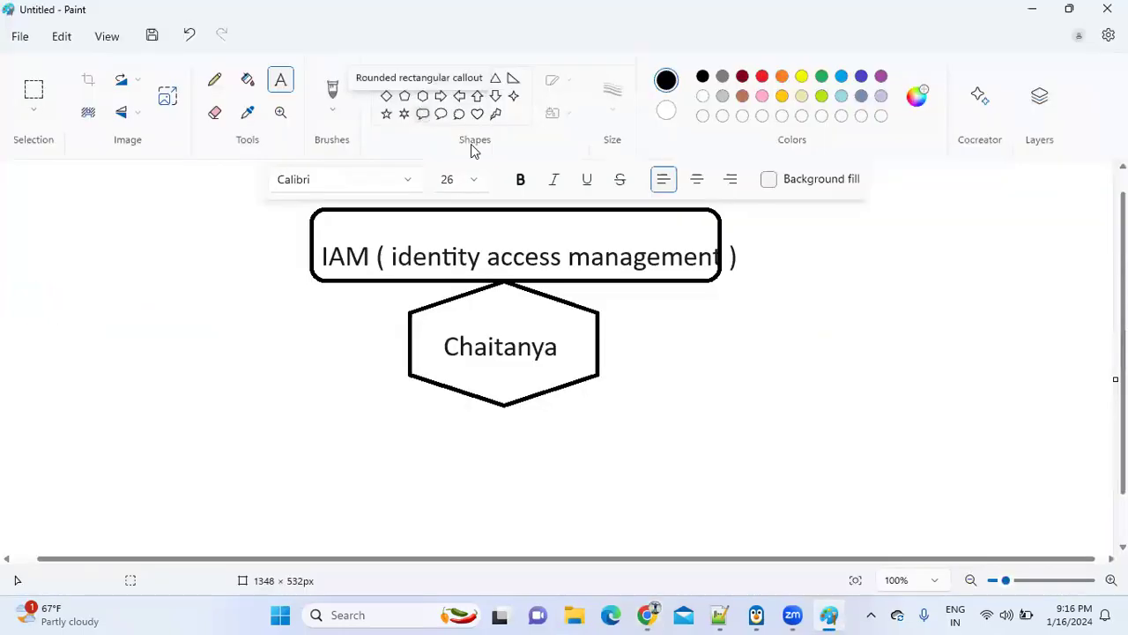
left_click(426, 119)
left_click_drag(600, 333, 766, 377)
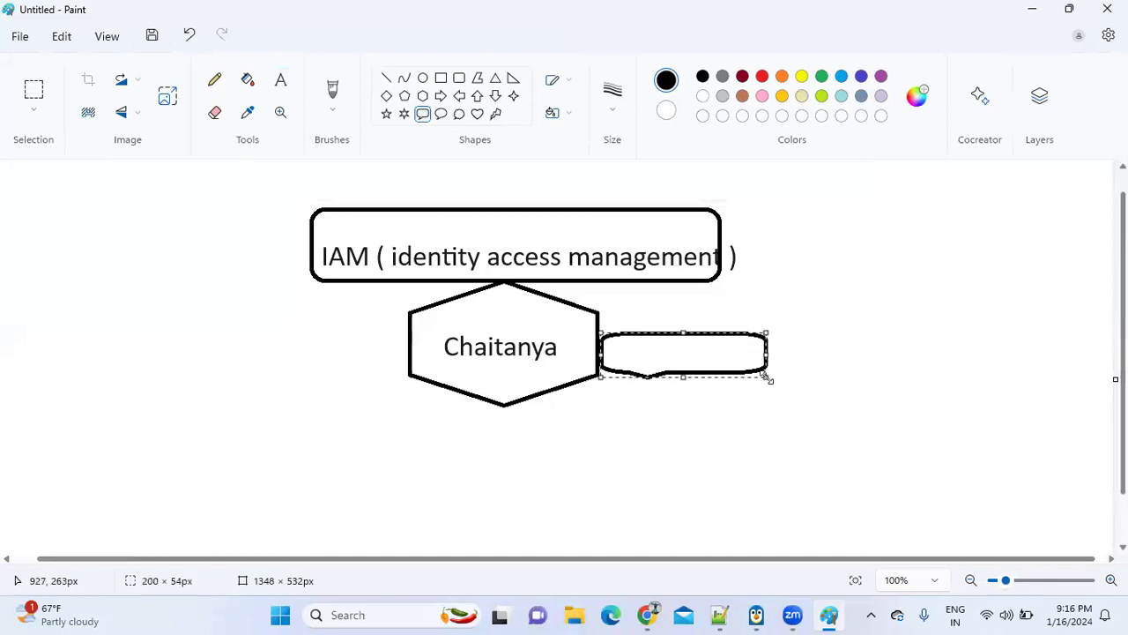
key("ctrl+z")
- Draw a cloud-shaped thought callout about 419 × 212 px to the lower right of the hexagon
left_click(458, 113)
left_click_drag(599, 328, 944, 503)
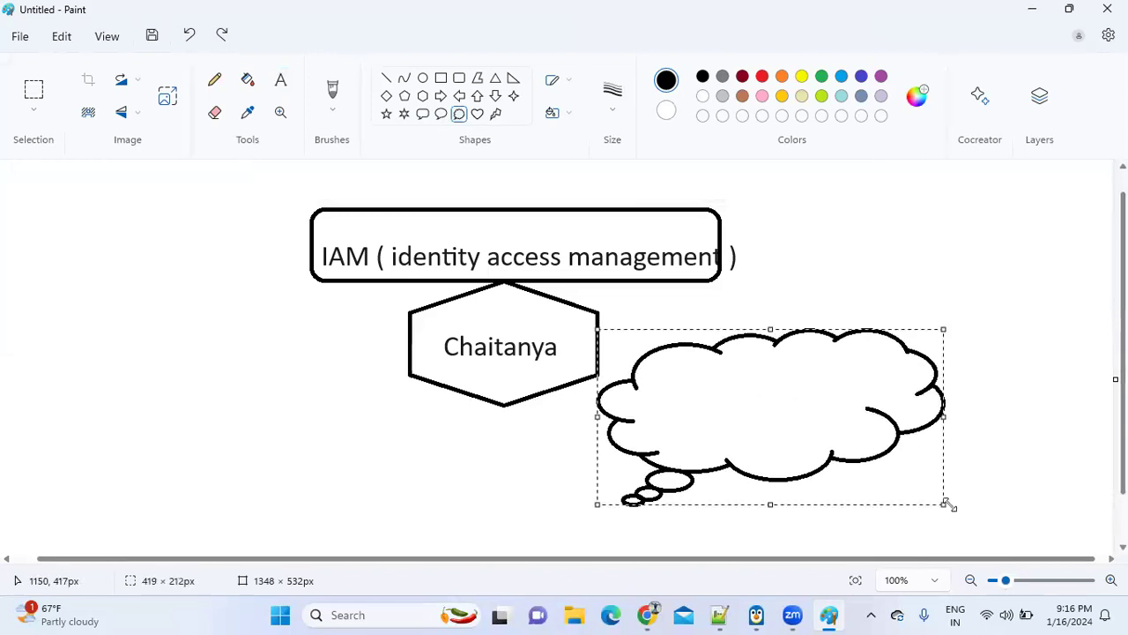
- Shrink the thought cloud to about 204 × 173 px beside the IAM box and connect it to the name hexagon with a straight line
left_click_drag(785, 335, 740, 196)
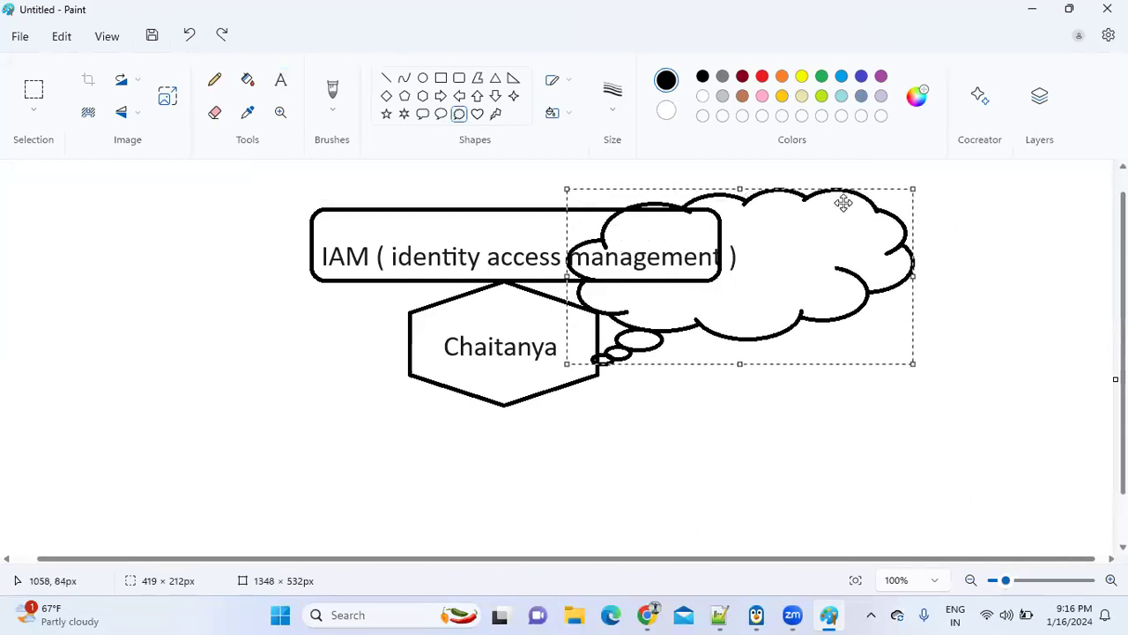
left_click_drag(566, 189, 744, 220)
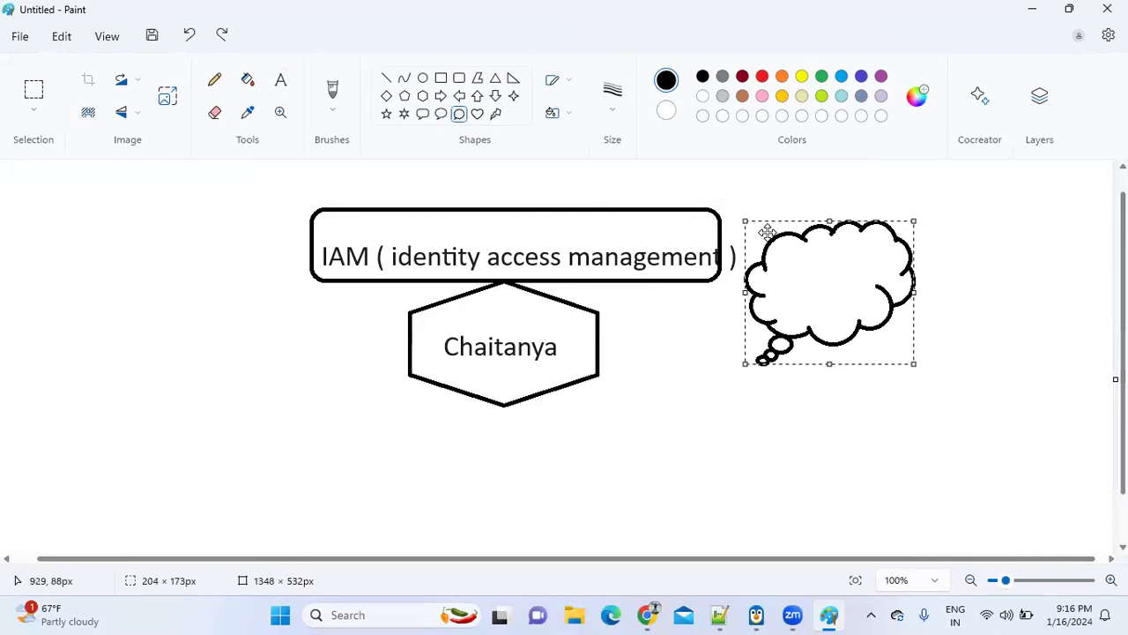
left_click(385, 84)
left_click_drag(599, 352, 751, 308)
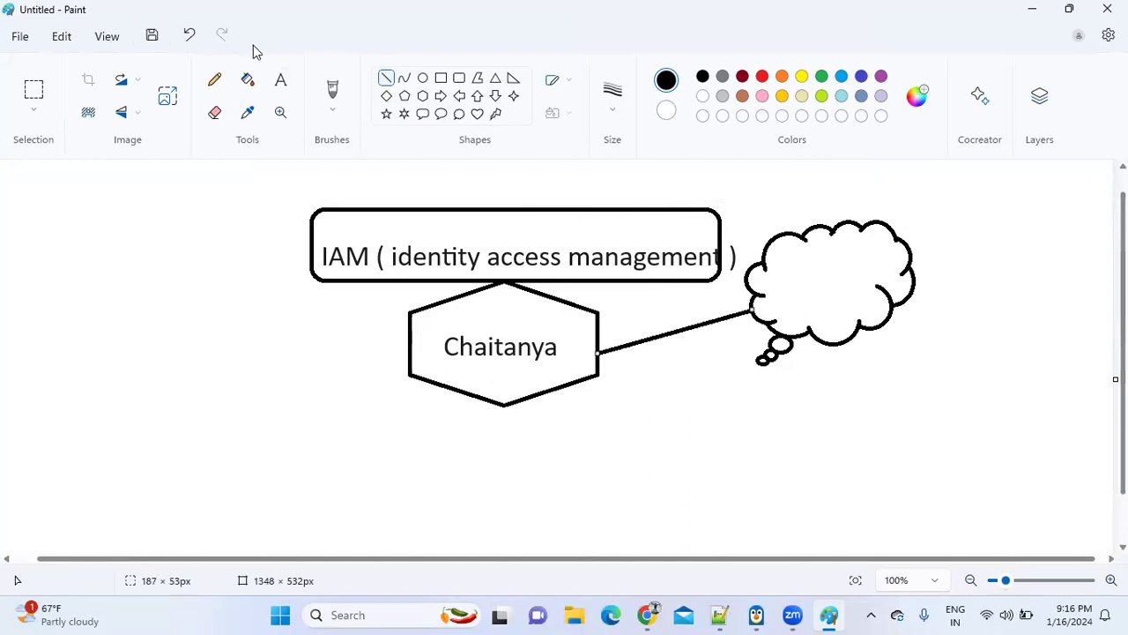
- Add the text label "Policies" and position it inside the thought cloud
left_click(282, 81)
left_click(785, 280)
type("Policies")
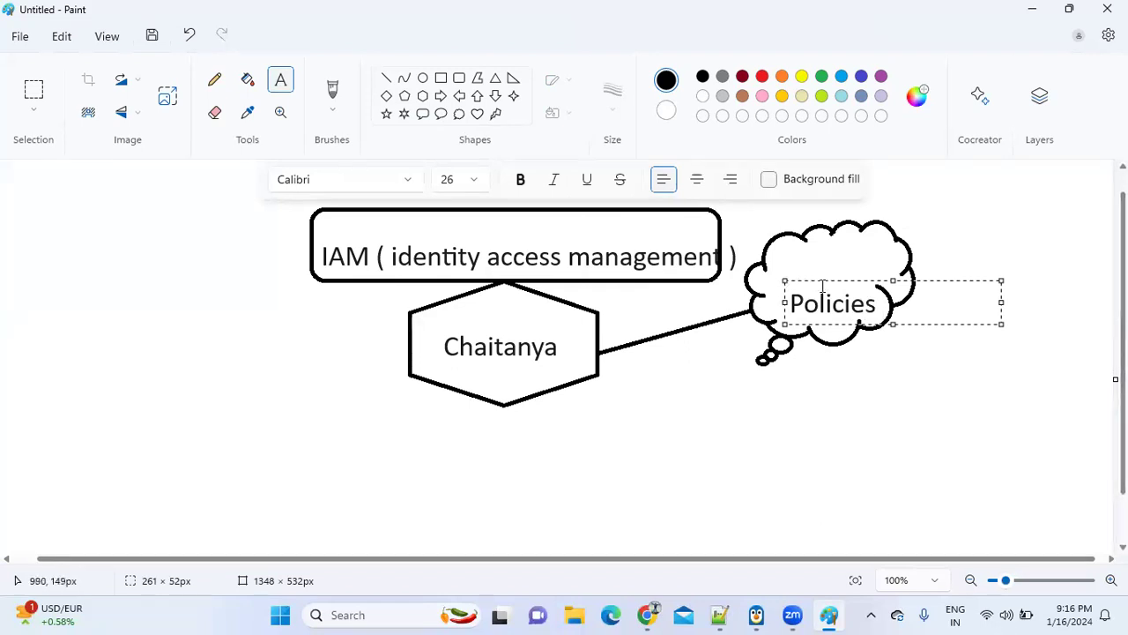
left_click_drag(811, 280, 800, 265)
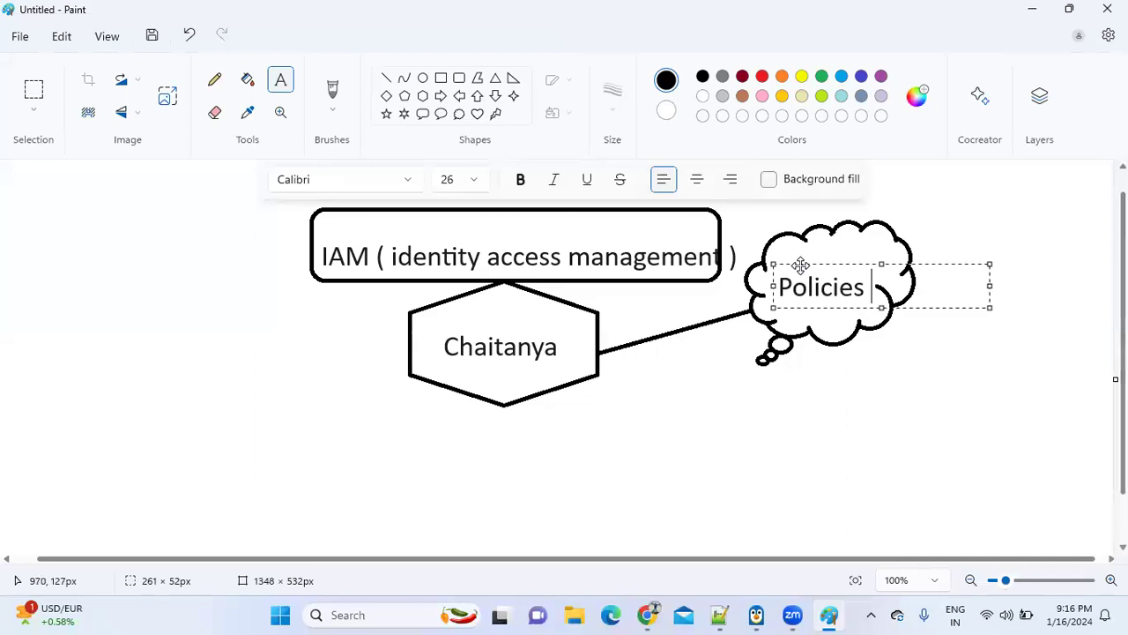
- Switch to the AWS console, start creating an IAM user named devops05 and continue to the permissions options
key("alt+Tab")
left_click(987, 198)
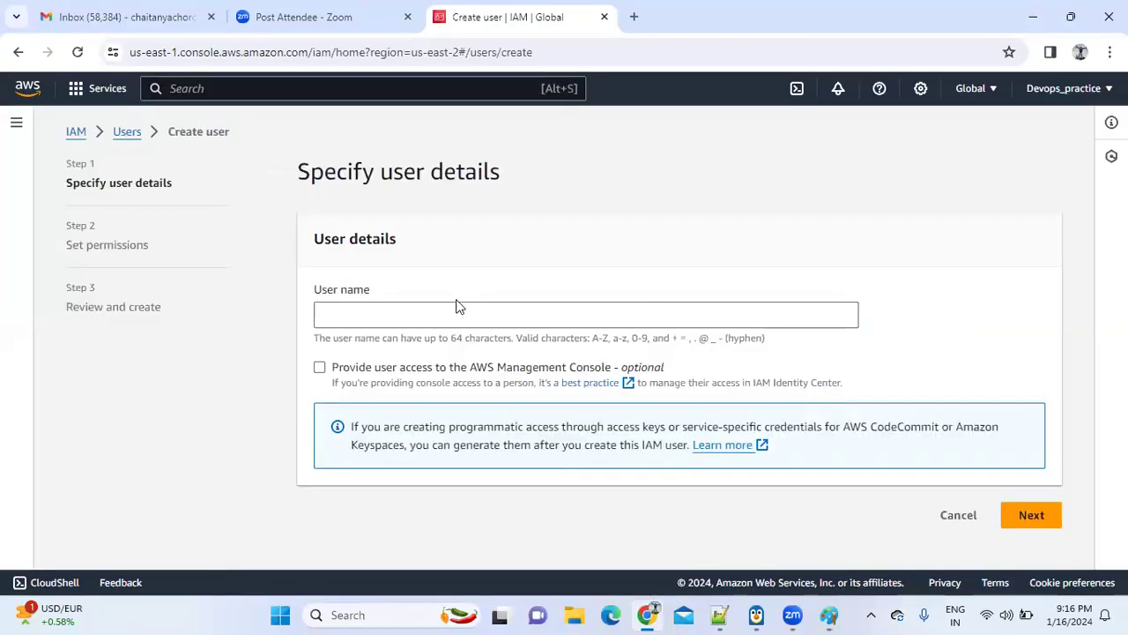
left_click(437, 320)
type("devops05")
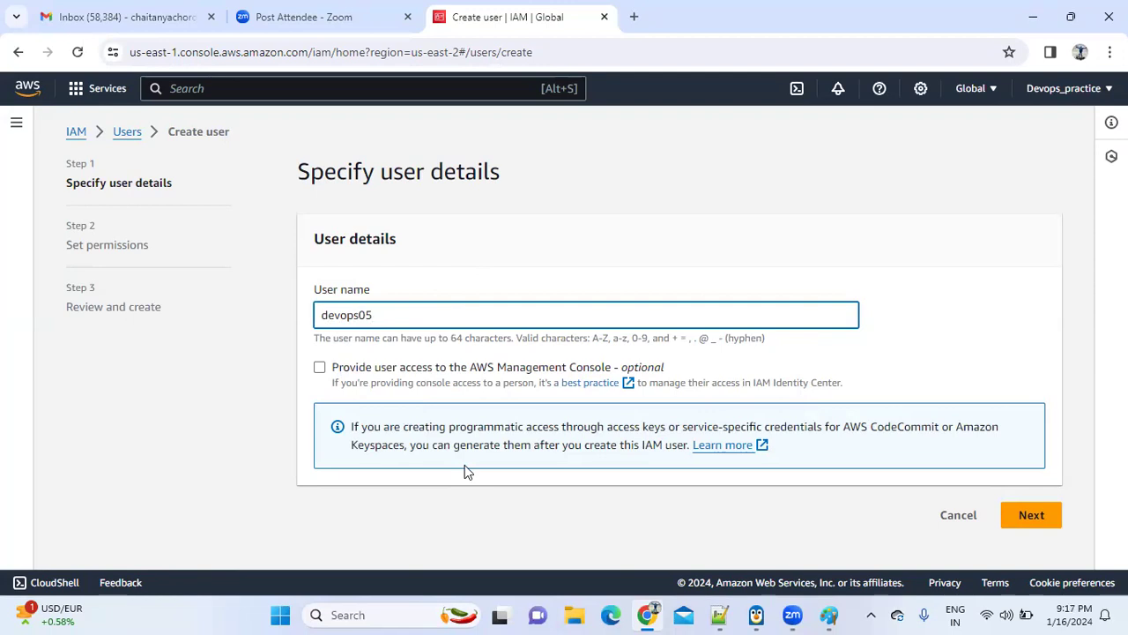
left_click(1033, 518)
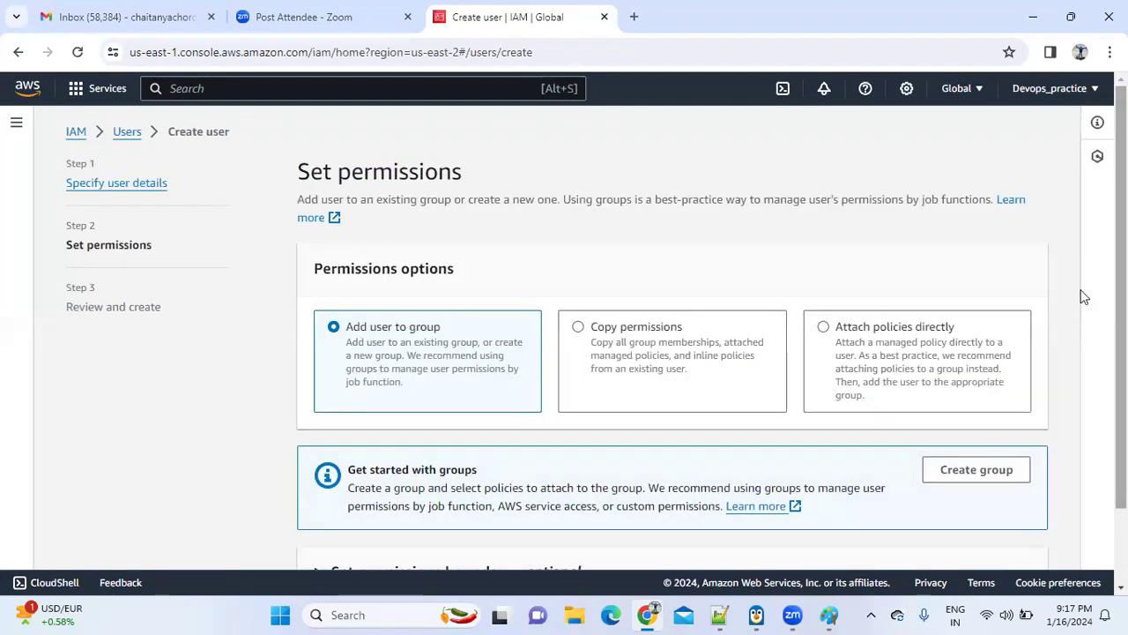
scroll(1083, 298, "down", 2)
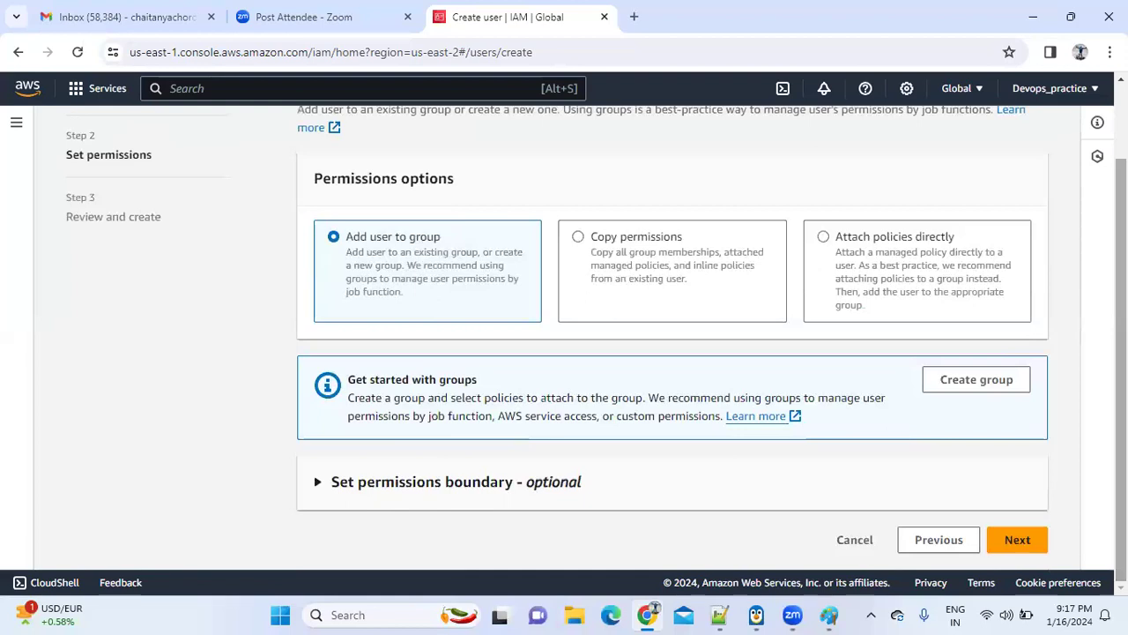
scroll(596, 344, "up", 2)
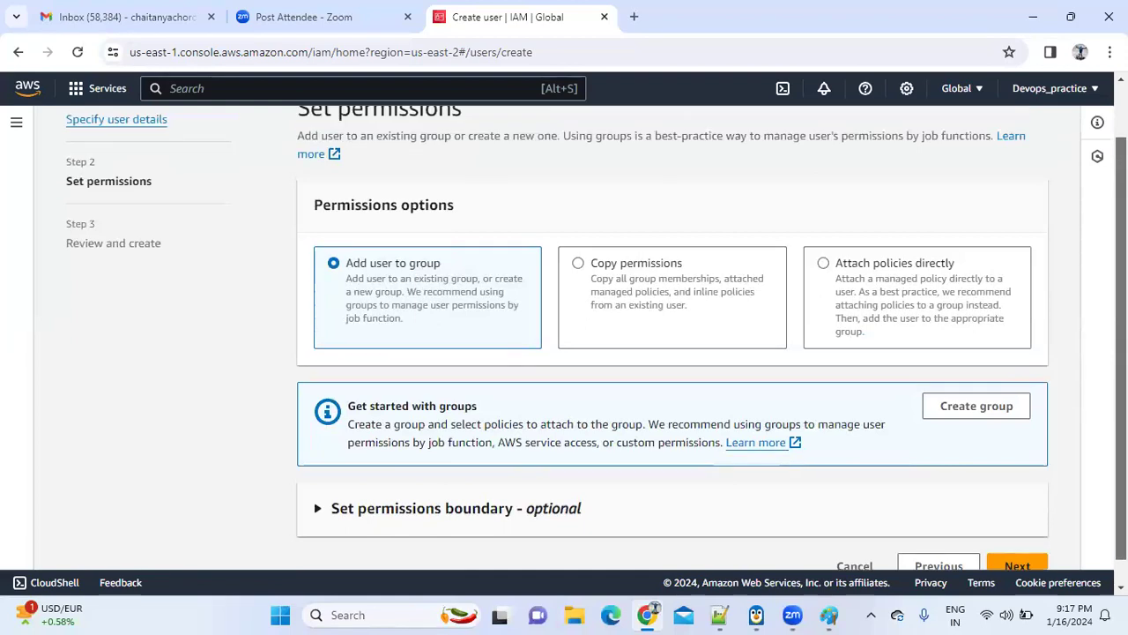
scroll(595, 343, "down", 1)
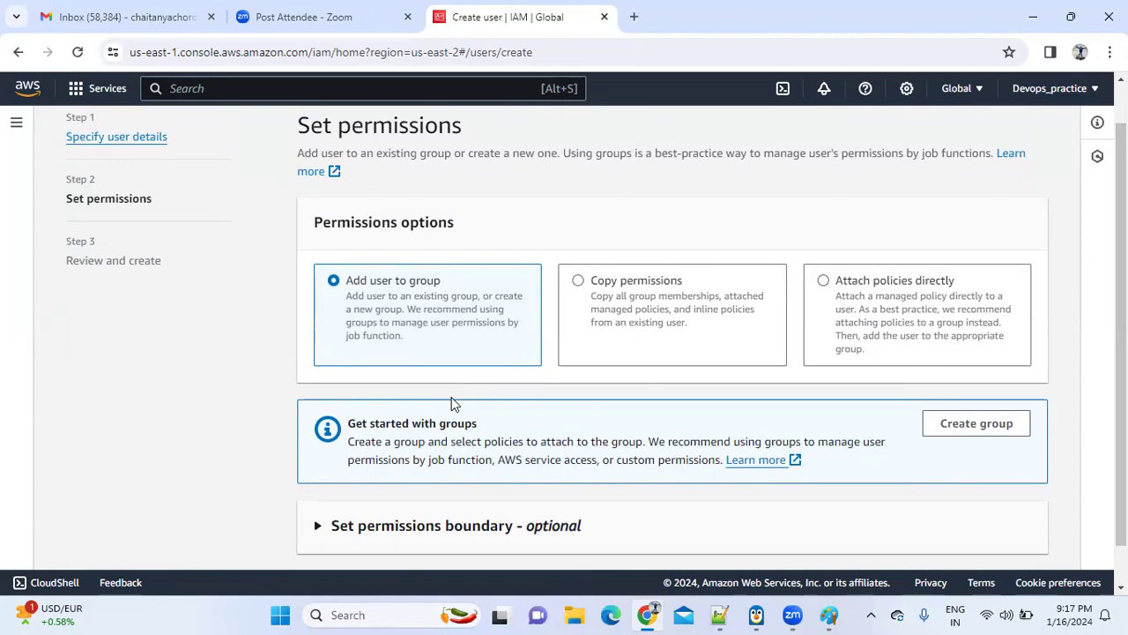
- Switch back to Paint, draw a hexagon in the empty area left of the IAM box and label it "Group"
key("alt+Tab")
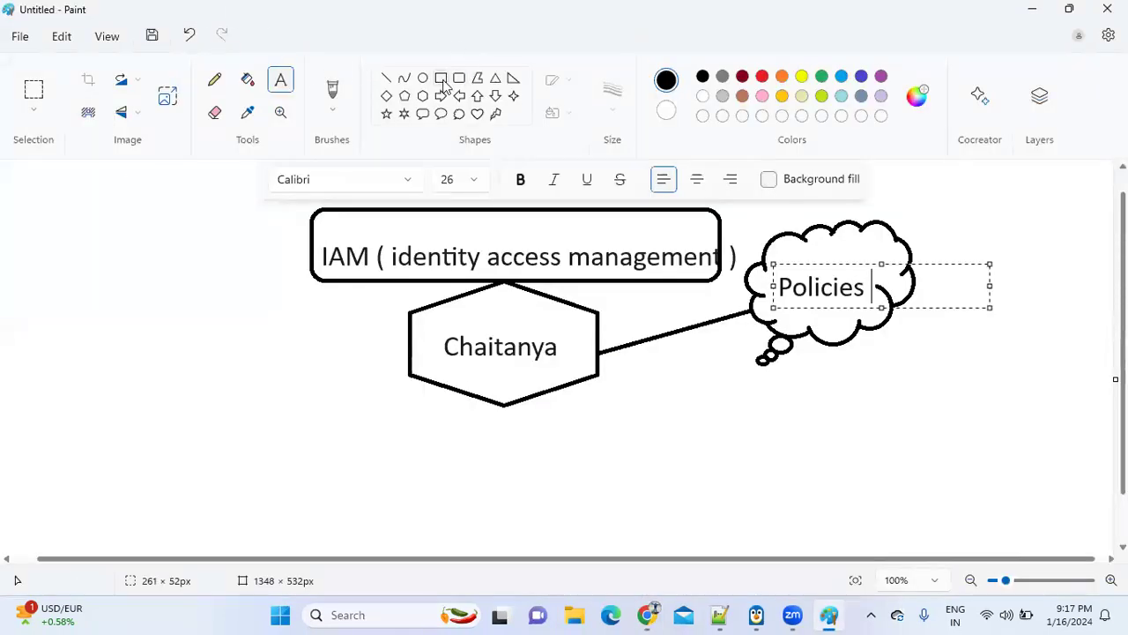
left_click(423, 95)
left_click_drag(49, 184, 224, 290)
left_click(280, 81)
left_click(58, 223)
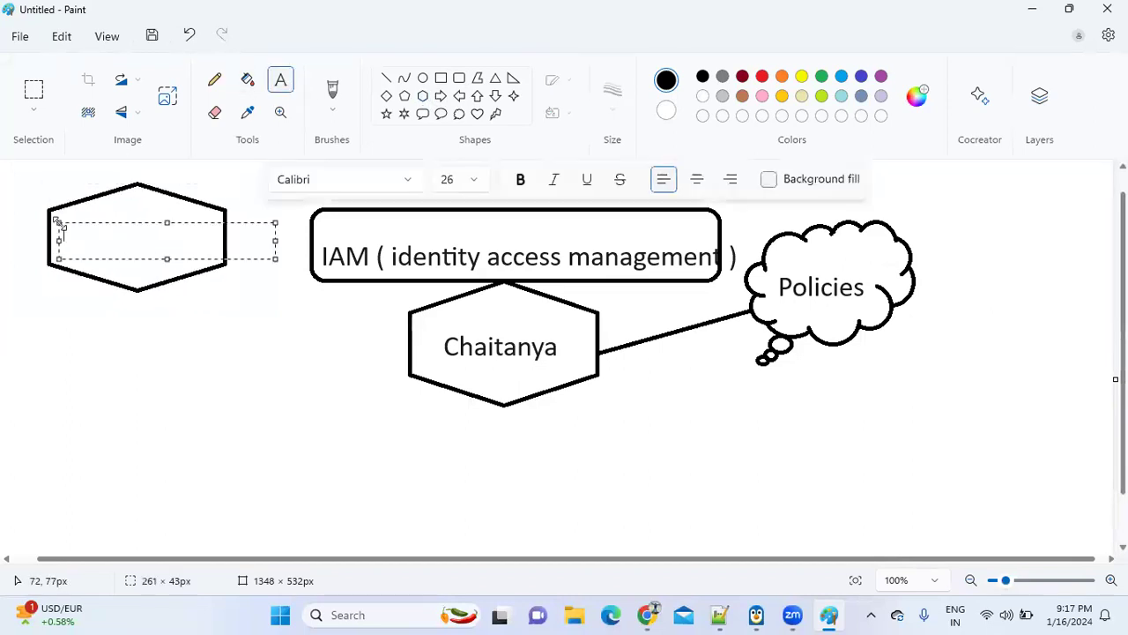
type("Group")
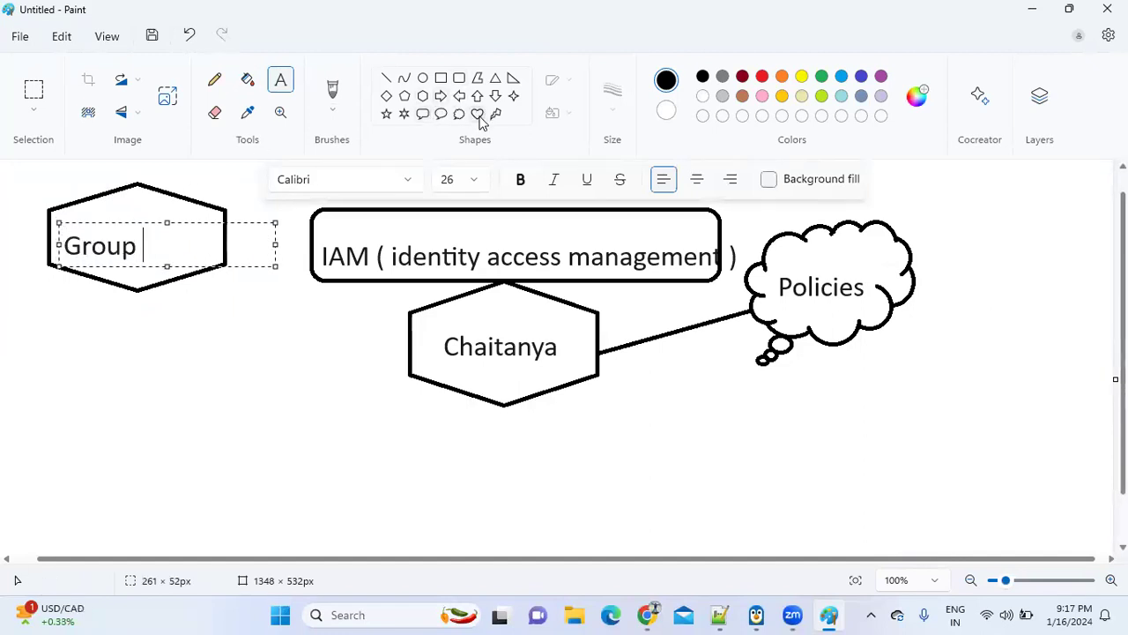
- Draw a vertical line about 90 px long below the Group hexagon and a wide rounded rectangle at its lower end
left_click(386, 77)
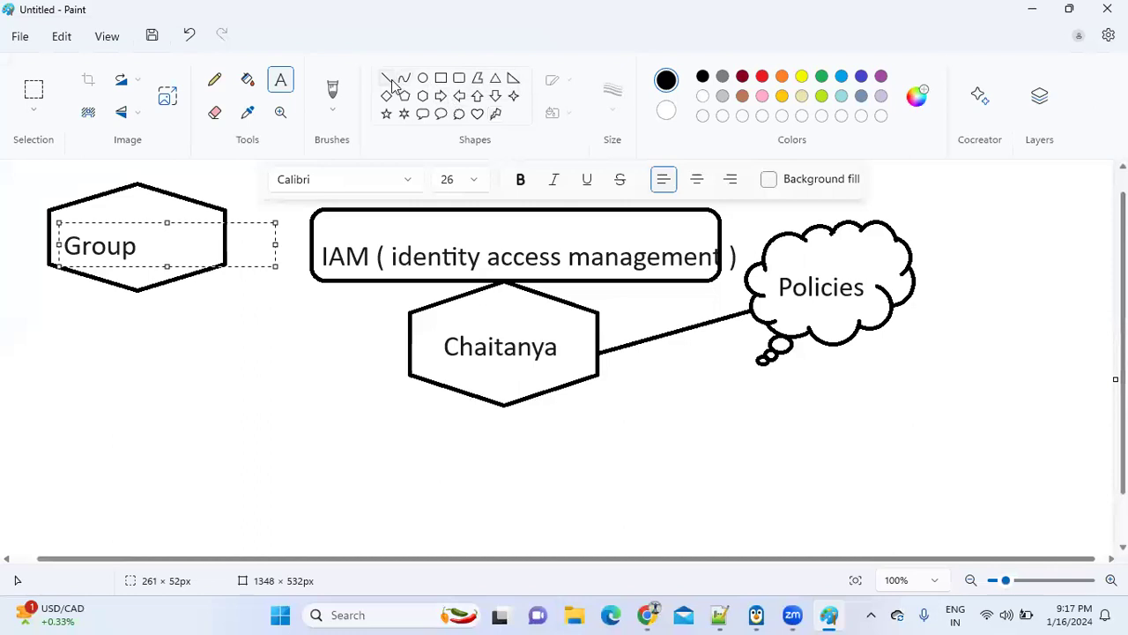
left_click_drag(136, 292, 136, 365)
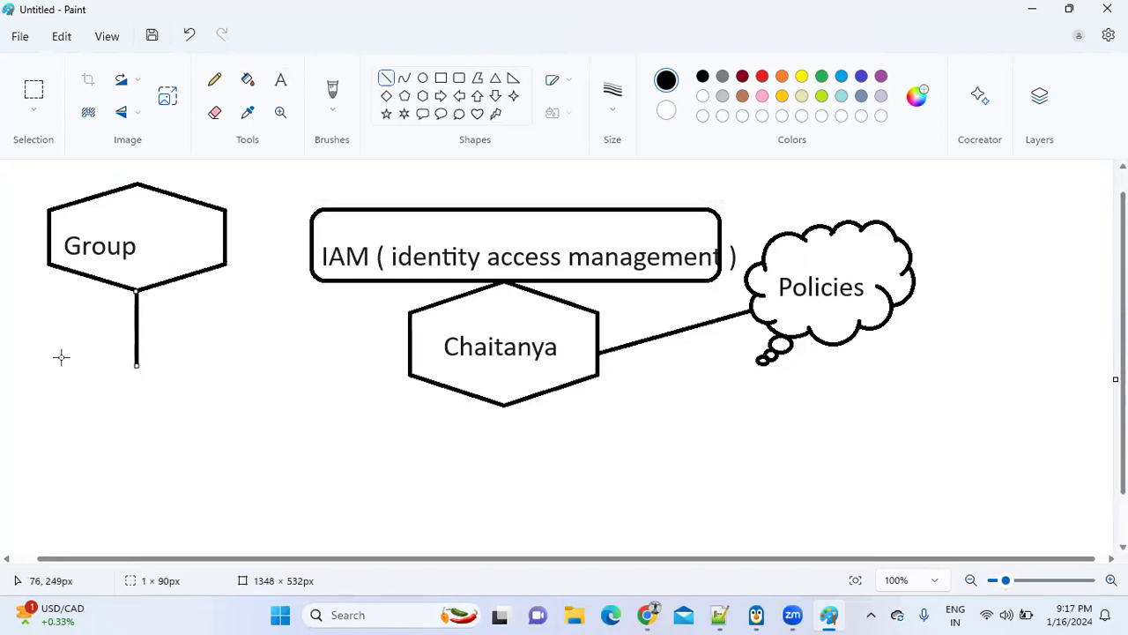
left_click(459, 78)
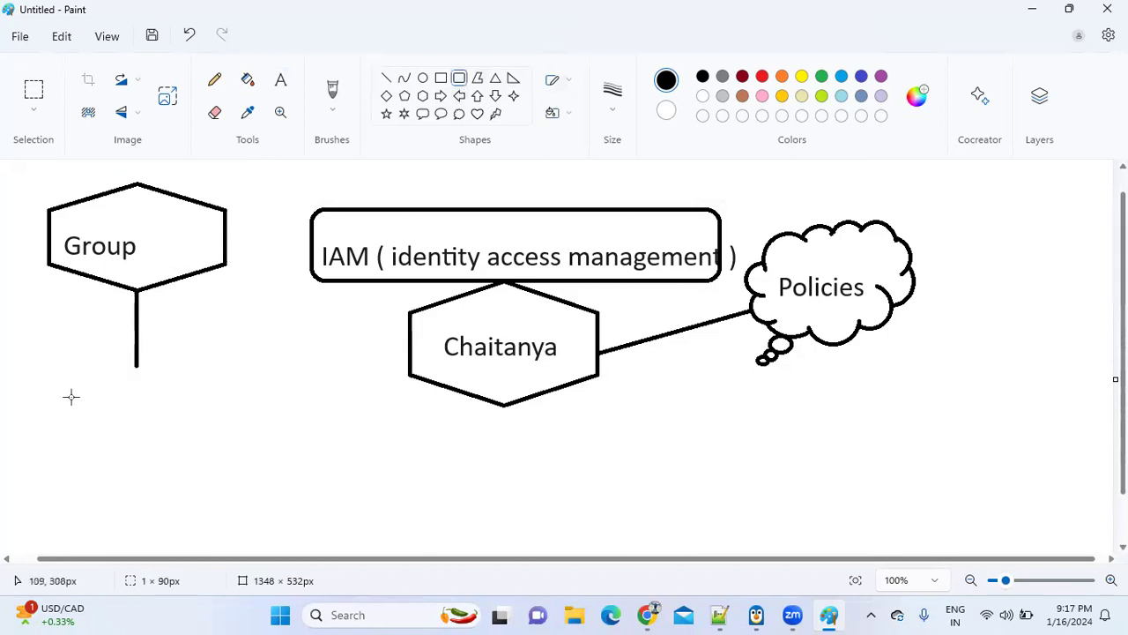
left_click_drag(19, 367, 301, 460)
- Add the text "EC2" inside the rounded rectangle below the Group hexagon
left_click(280, 80)
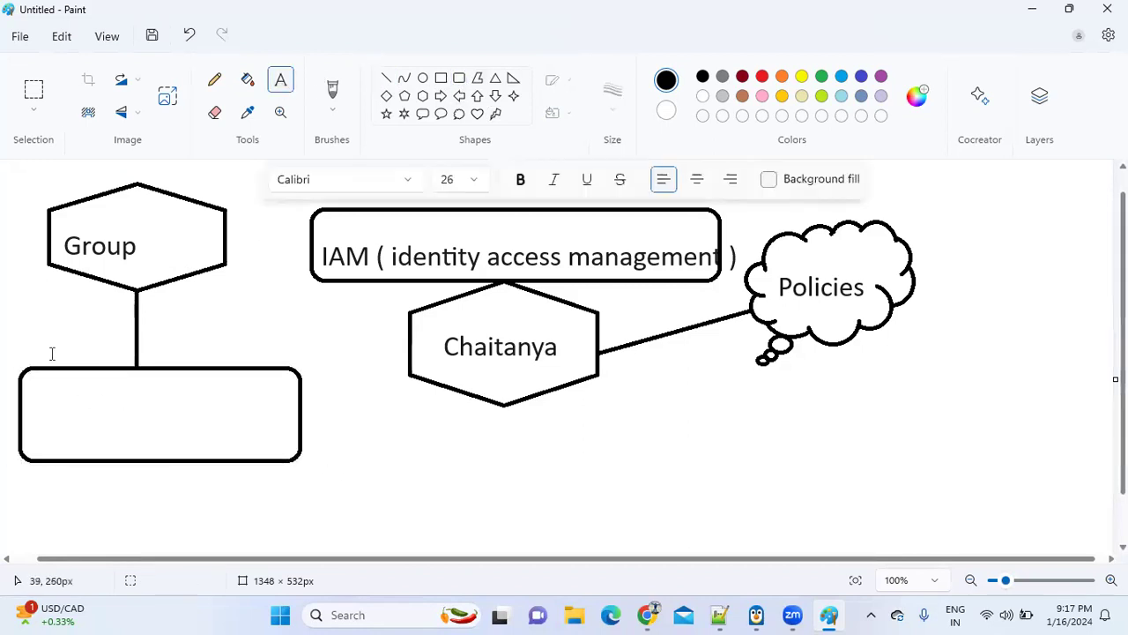
left_click(34, 391)
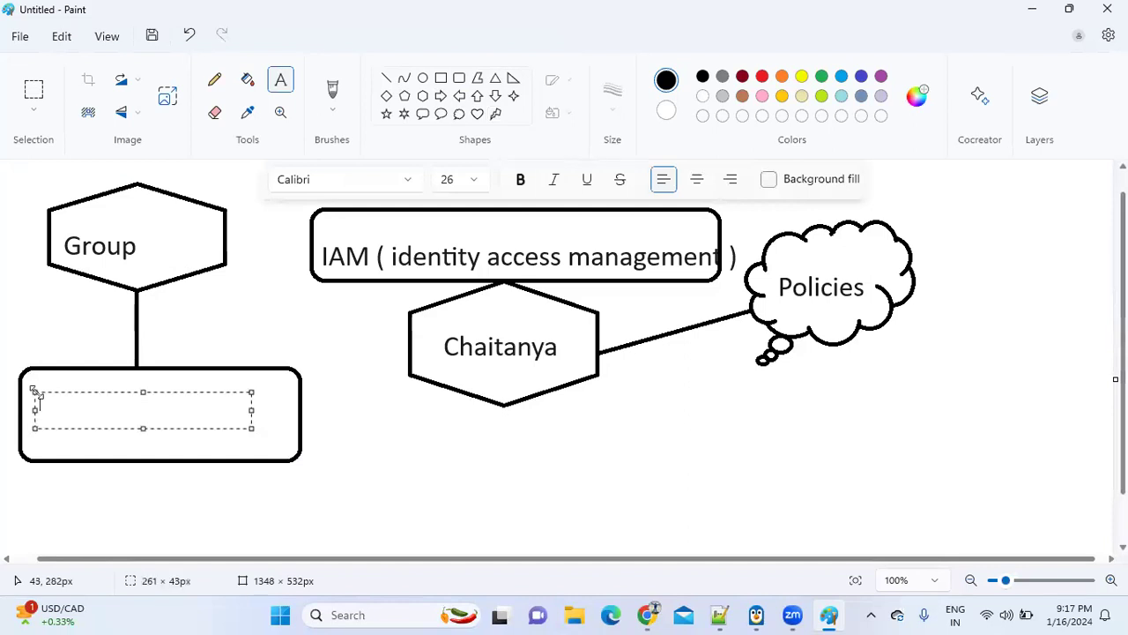
type("EC@")
key("BackSpace")
type("2")
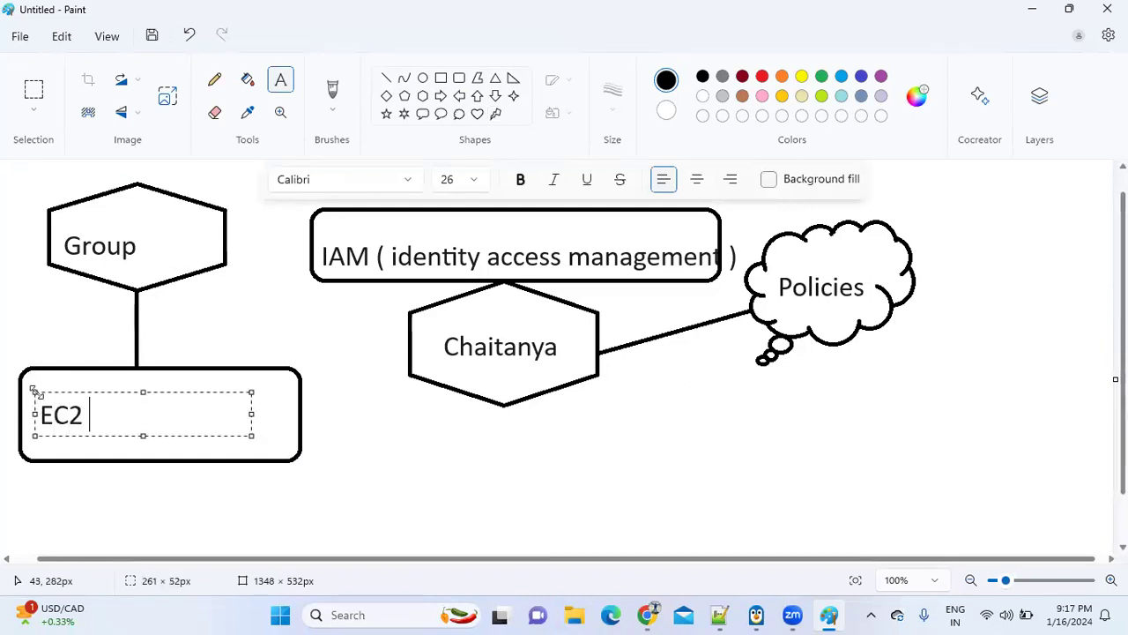
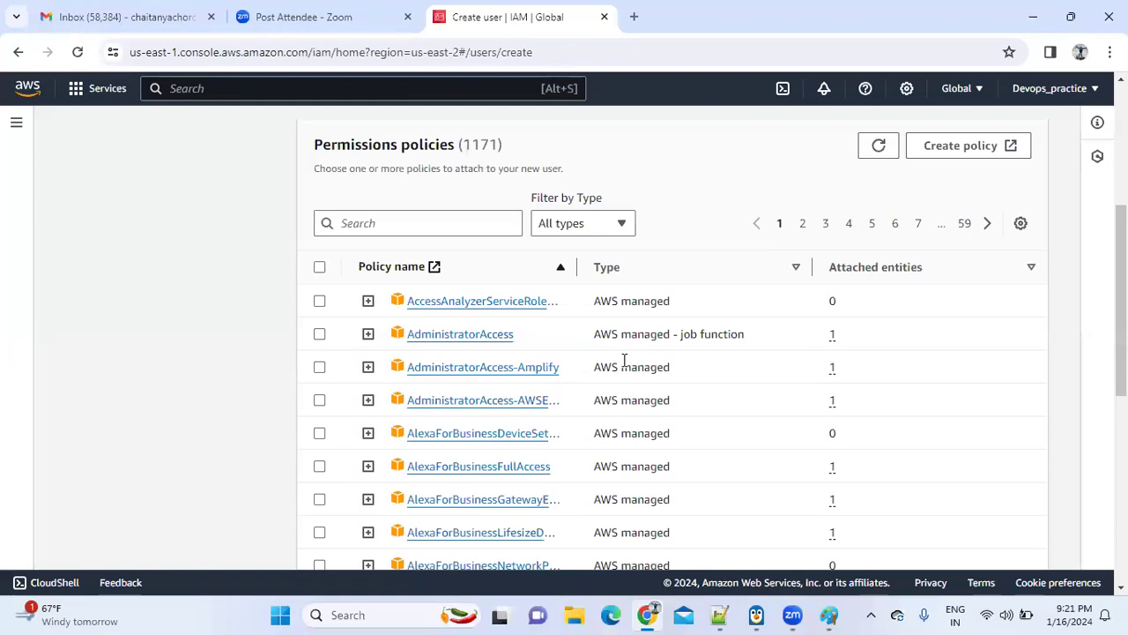
- Search the permissions policies for s3 and look through the matching policies for the new user
left_click(361, 223)
type("A3")
key("BackSpace")
key("BackSpace")
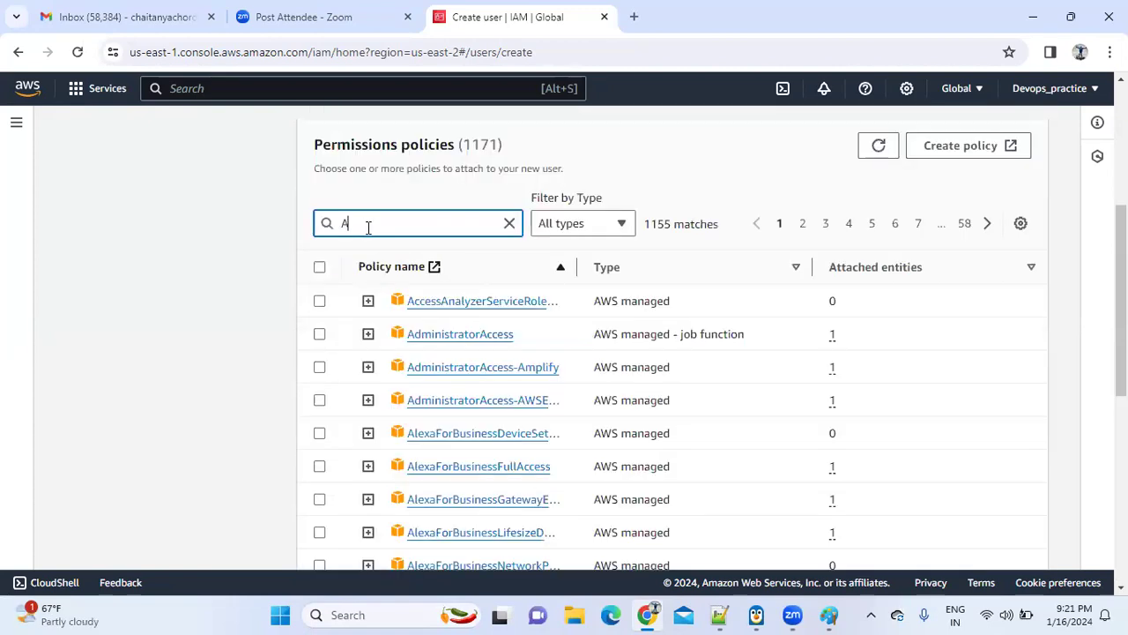
type("s3")
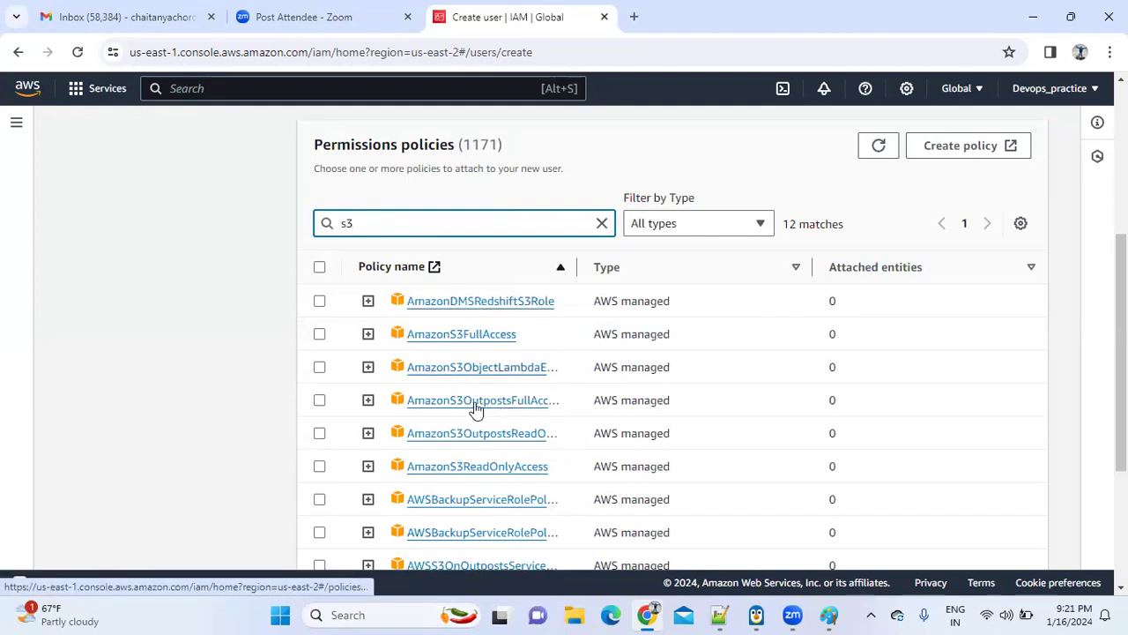
scroll(864, 365, "down", 3)
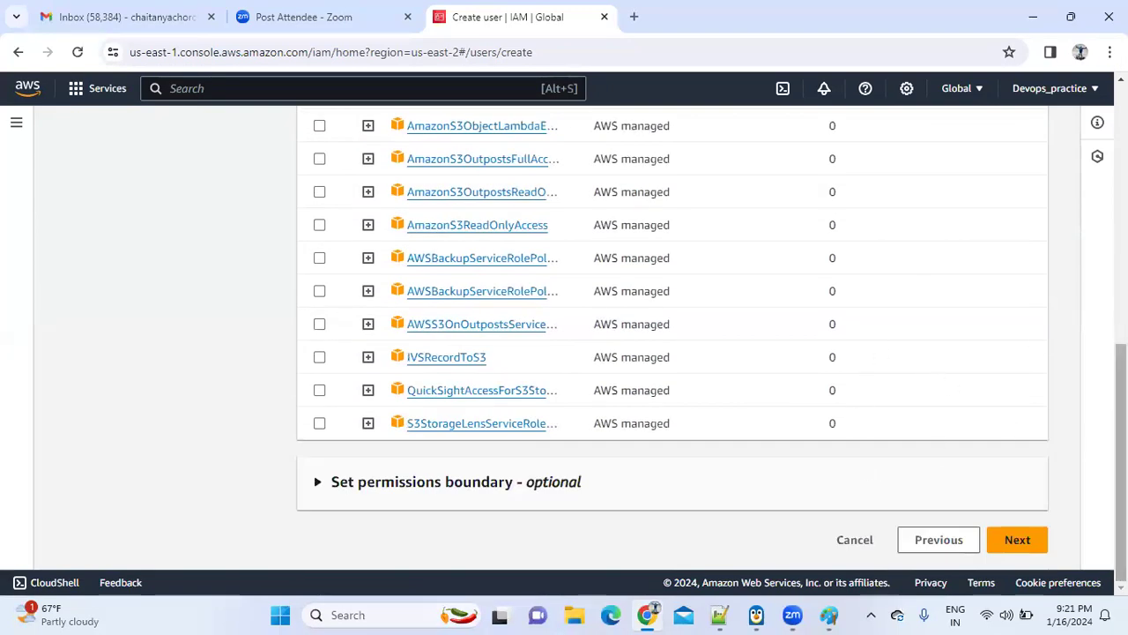
scroll(1079, 310, "up", 5)
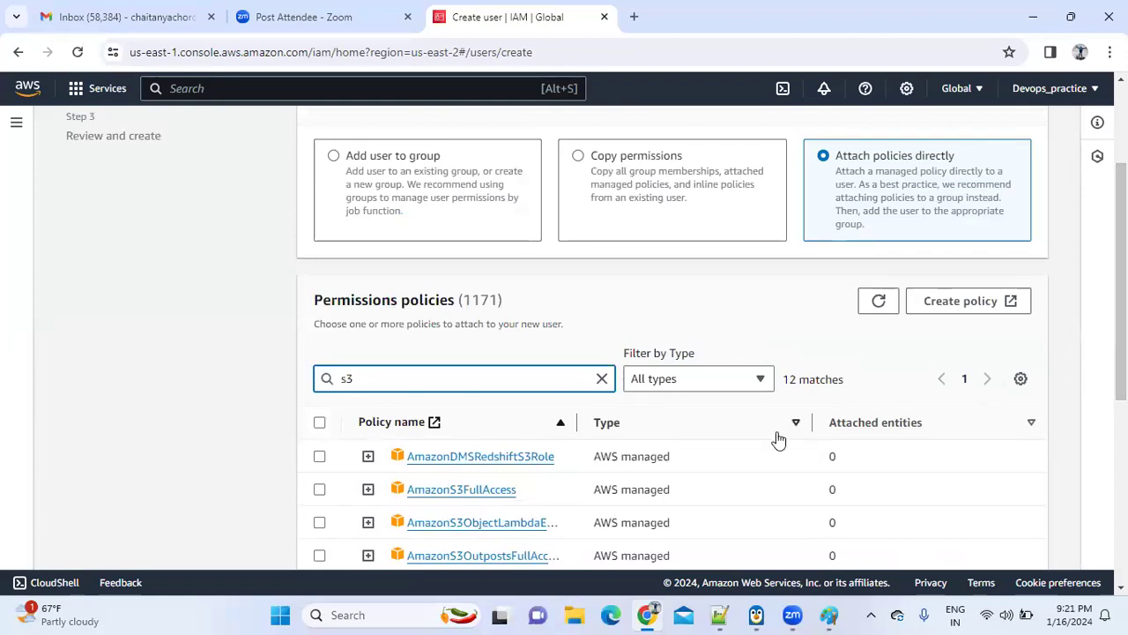
- Attach the AmazonS3FullAccess policy directly to the new user and finish creating the user
left_click(319, 490)
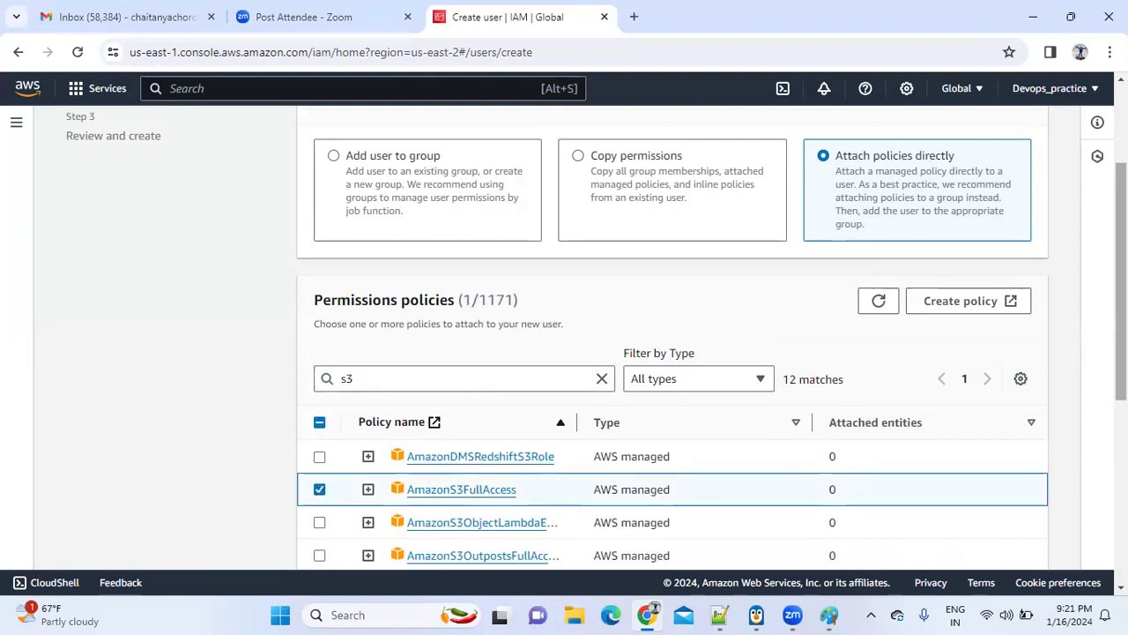
scroll(670, 352, "down", 5)
left_click(1022, 540)
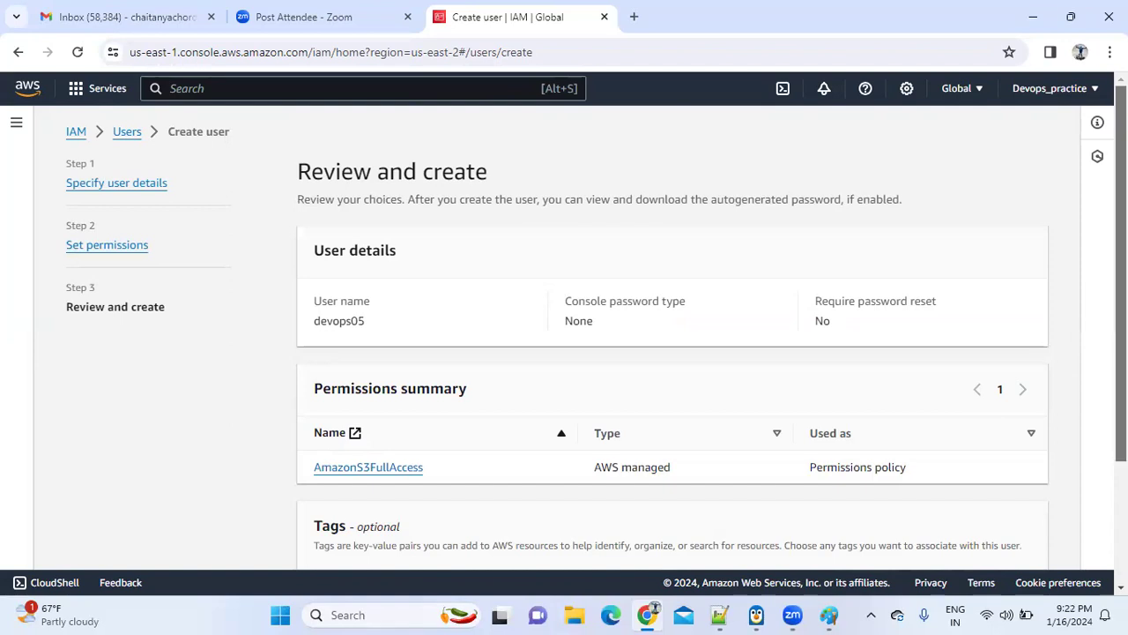
scroll(1025, 546, "down", 2)
left_click(1007, 542)
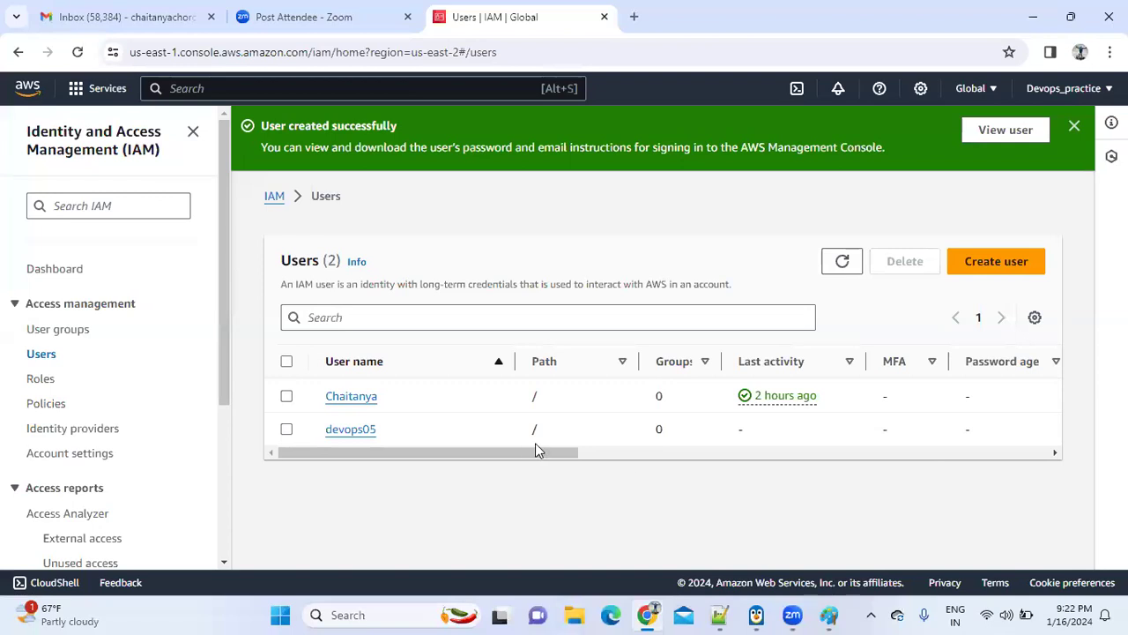
- Open the devops05 user's details and start creating an access key
left_click_drag(508, 449, 261, 473)
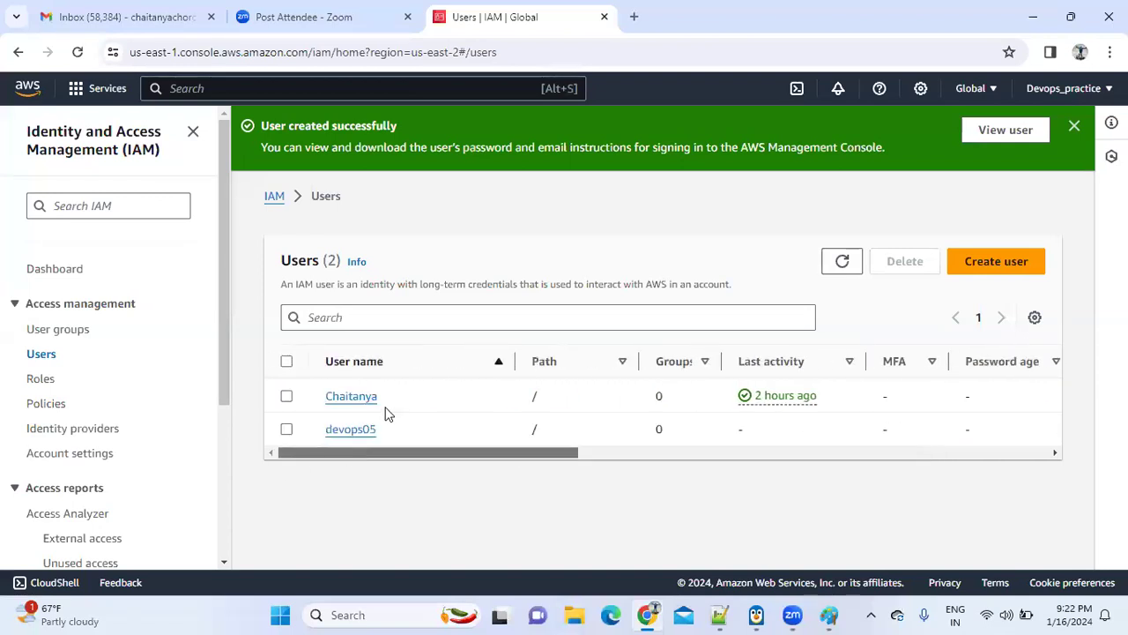
left_click(362, 430)
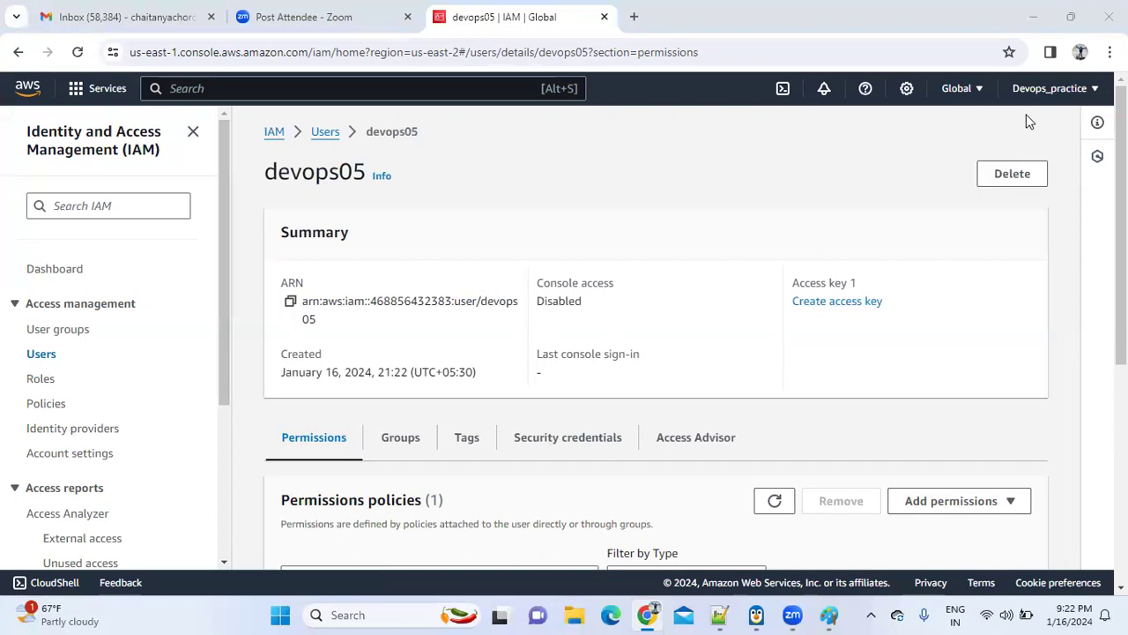
left_click(862, 304)
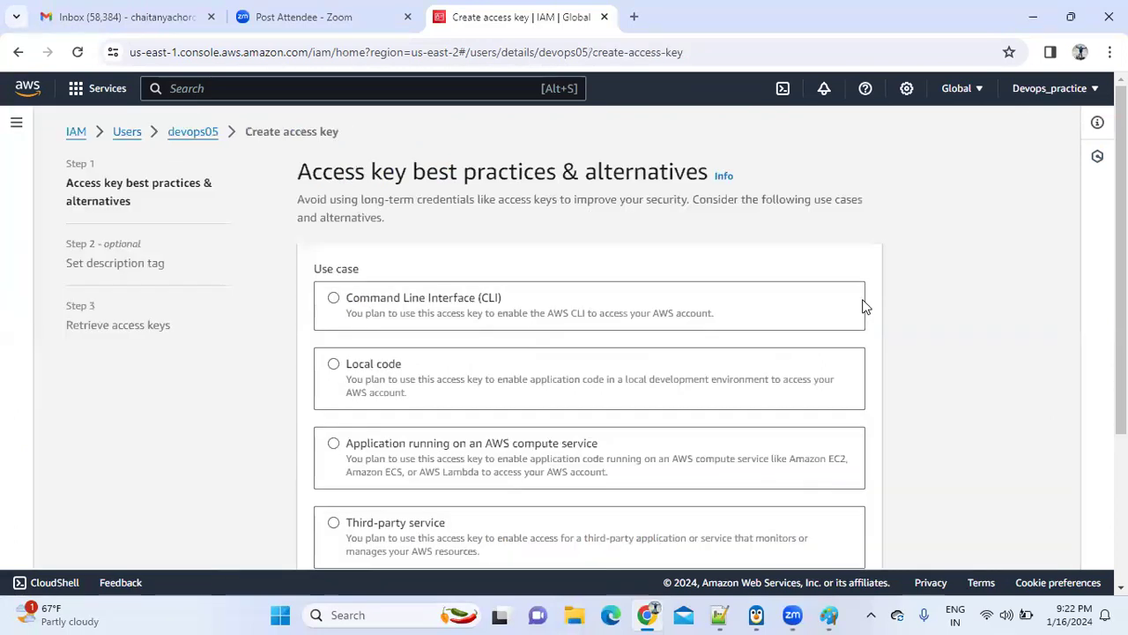
- Choose the Command Line Interface (CLI) use case for the access key and acknowledge the recommendation
left_click(583, 298)
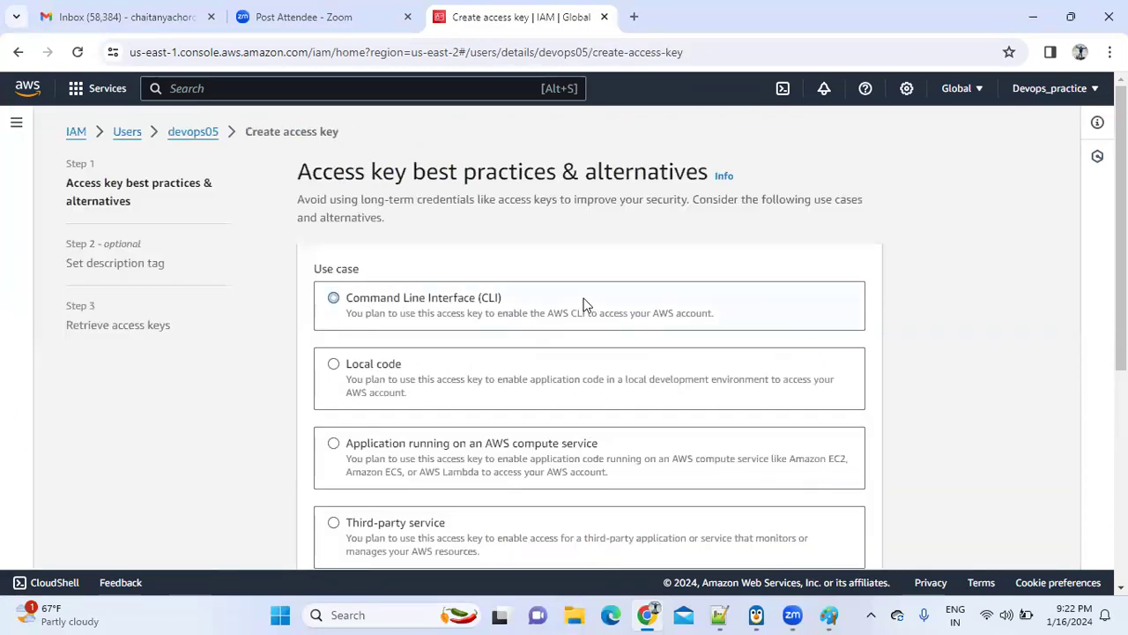
scroll(1028, 468, "down", 4)
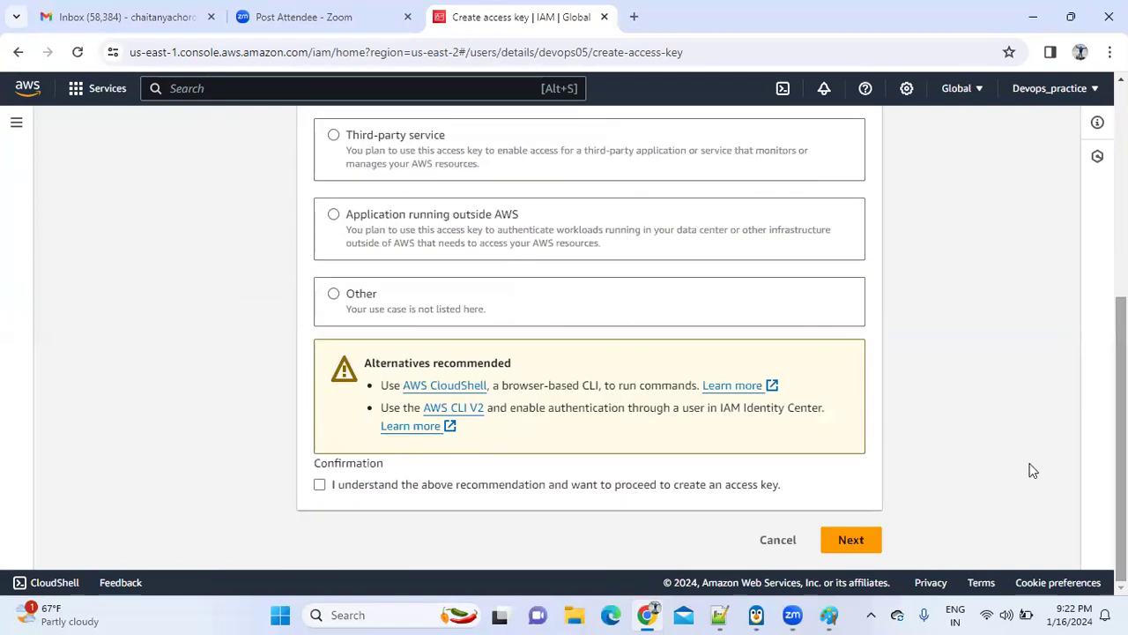
left_click(840, 529)
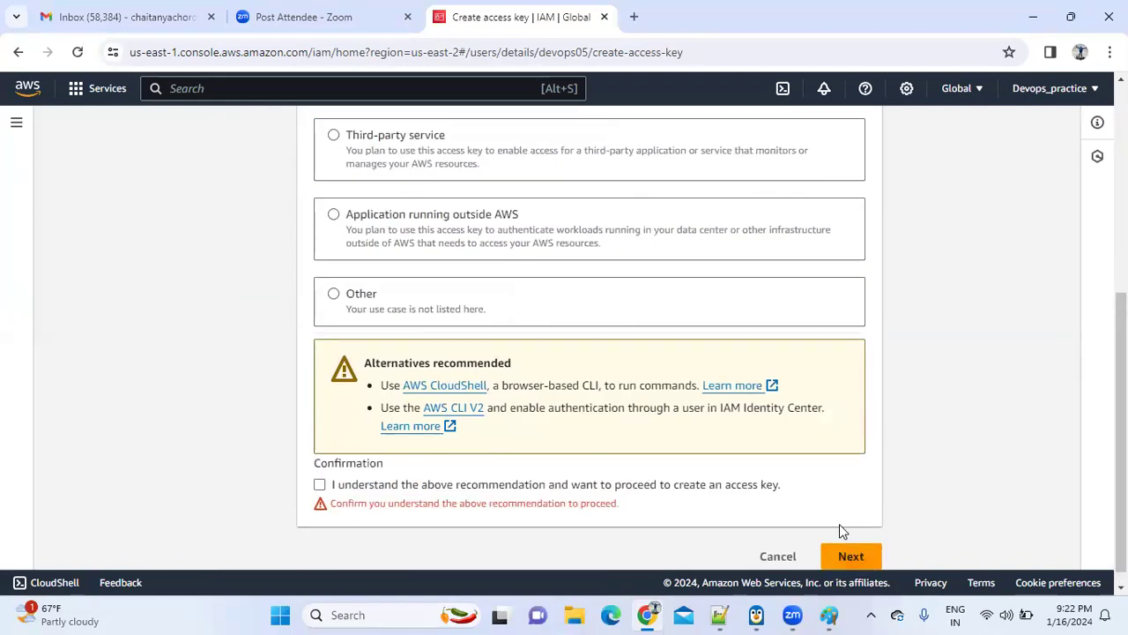
left_click(445, 485)
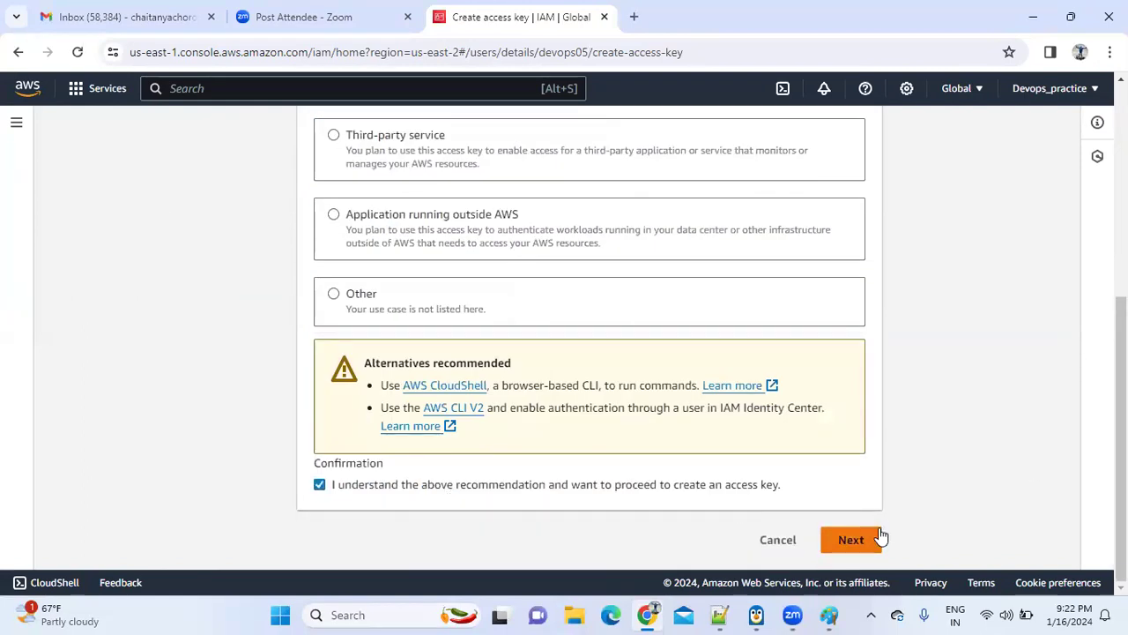
- Create the access key with the description tag "for access purpose" and reveal its secret access key
left_click(880, 536)
left_click(481, 306)
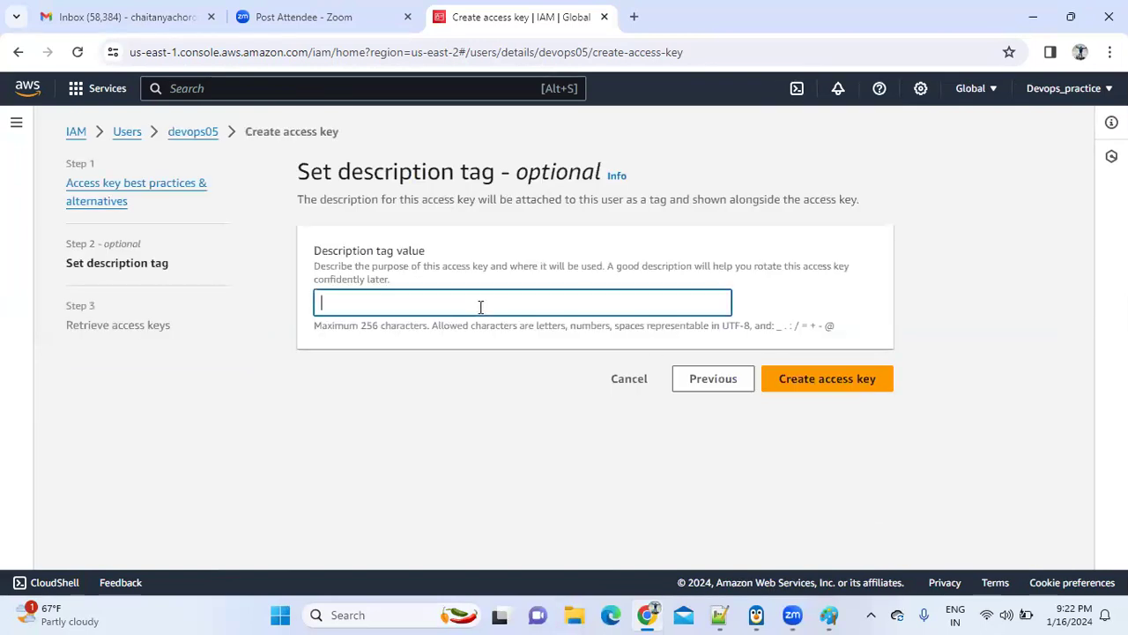
type("for access purpose")
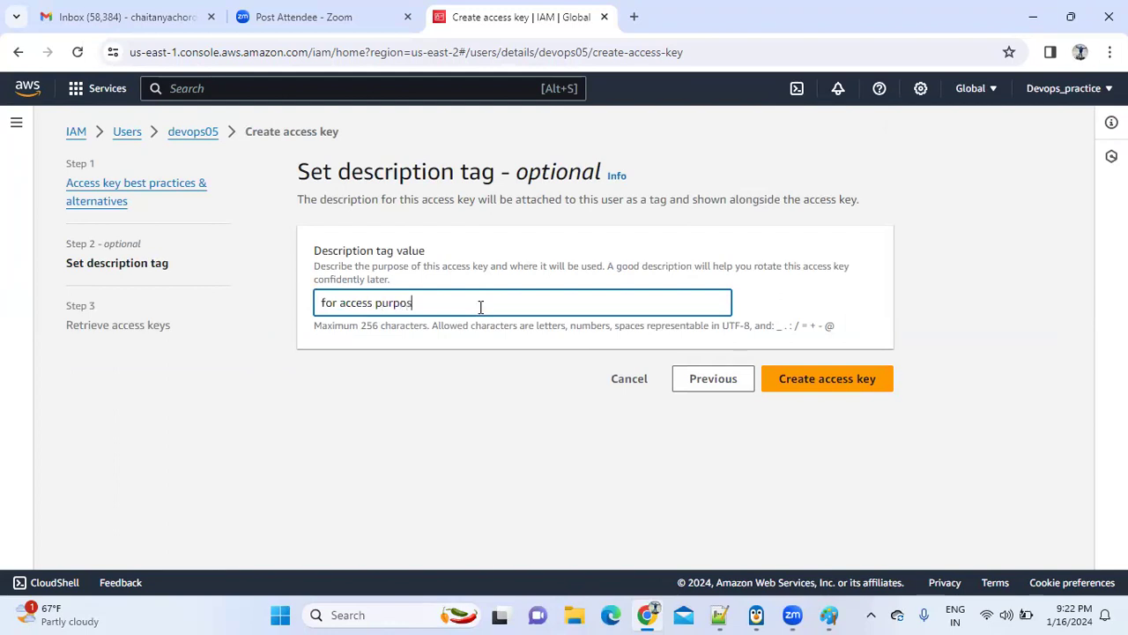
left_click(818, 378)
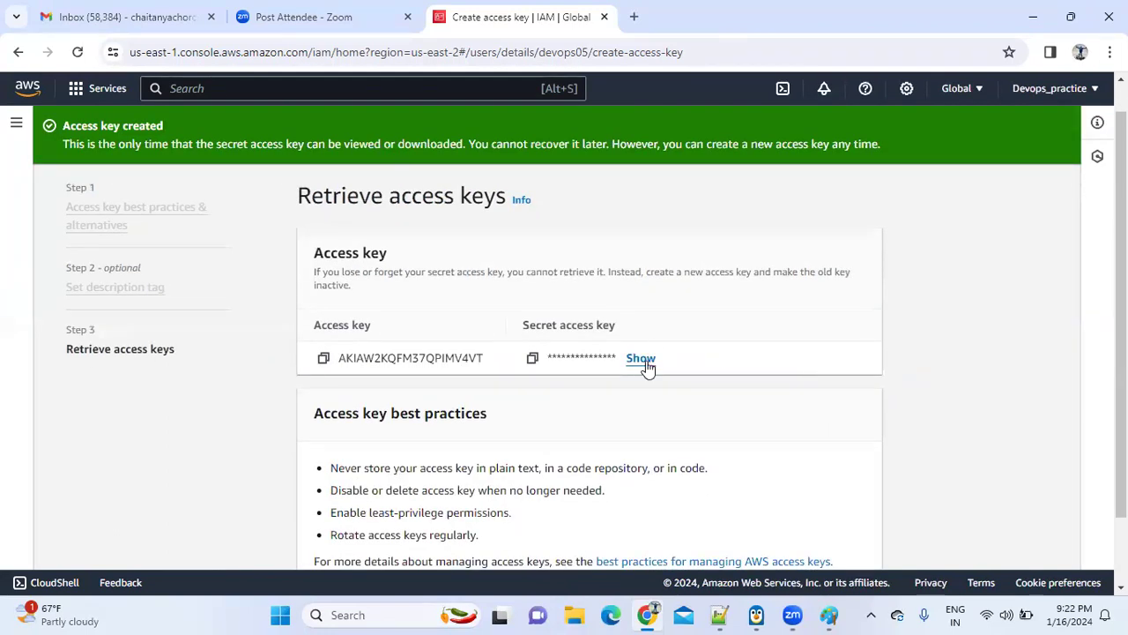
left_click(641, 359)
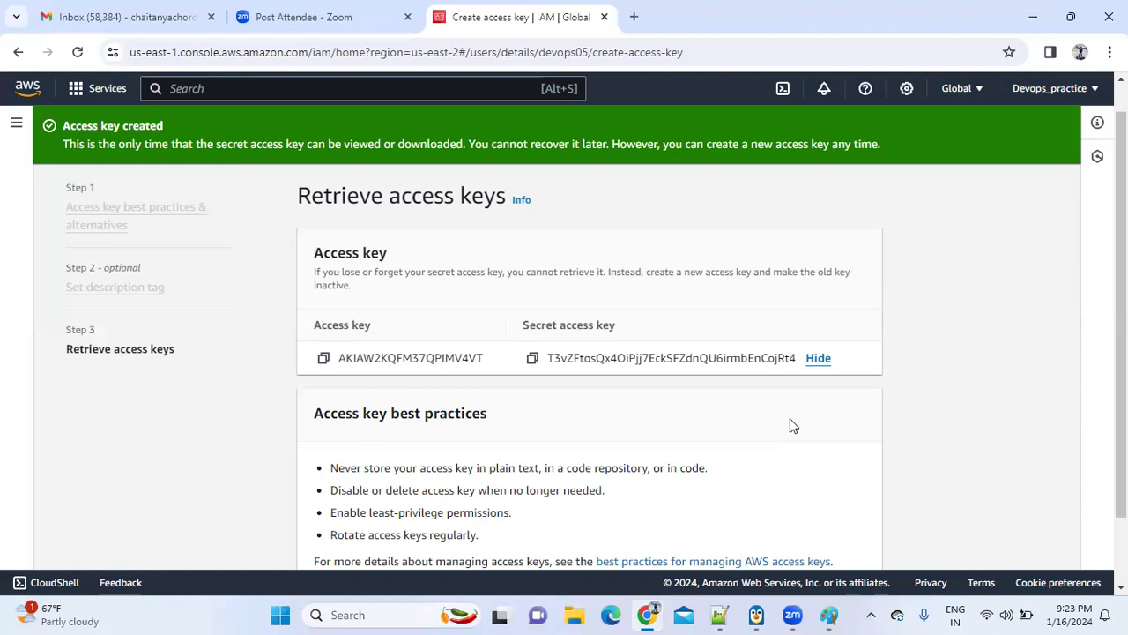
- Switch to the Linux terminal and list the Terraform folder's files with ls -lrth
left_click(756, 615)
left_click(659, 343)
key("Return")
key("Return")
key("Return")
type("ls -lrth")
key("Return")
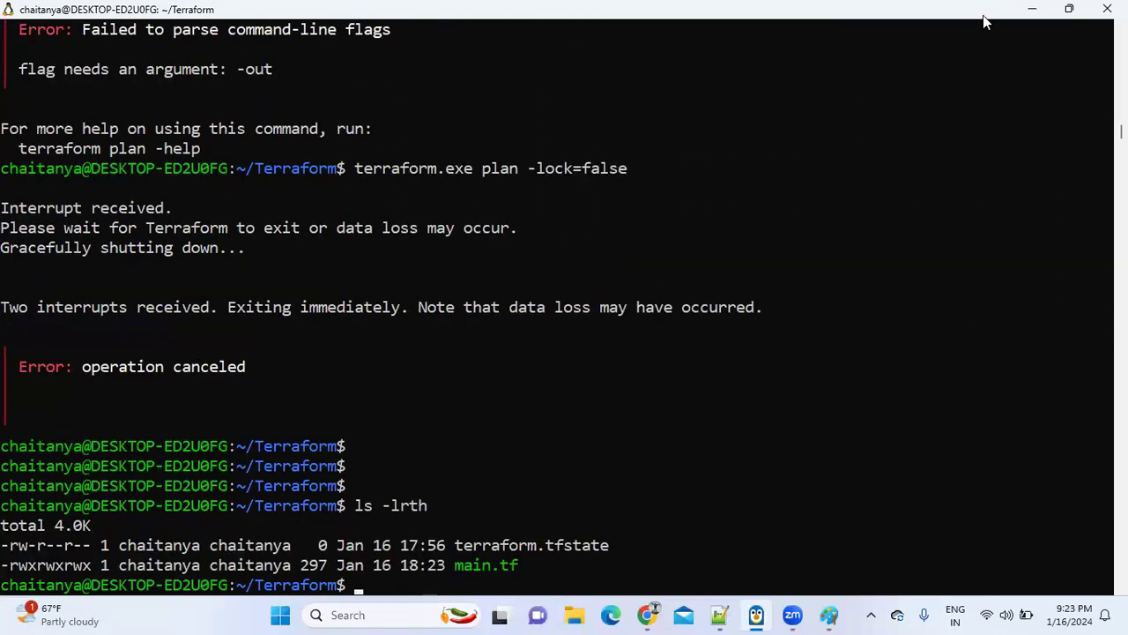
- Show the contents of the Terraform configuration file with cat main.tf
left_click(733, 334)
left_click(733, 335)
type("cat main.tf")
key("Return")
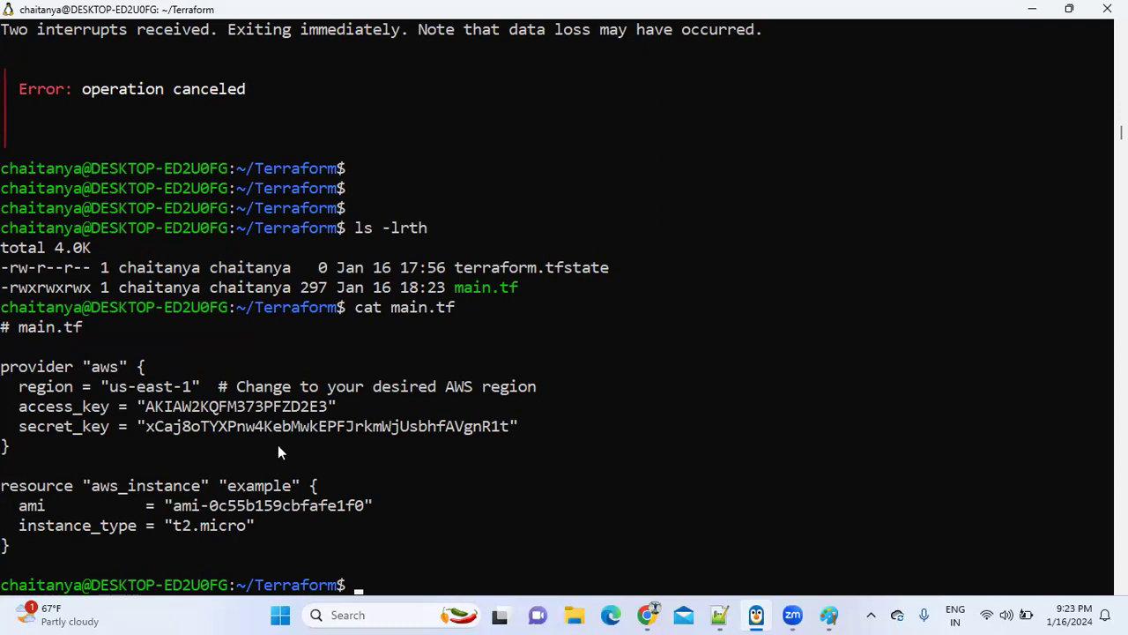
- Compare the key fields in main.tf with the new key on the Retrieve access keys page, and check the Paint diagram briefly
key("alt+Tab")
key("alt+Tab")
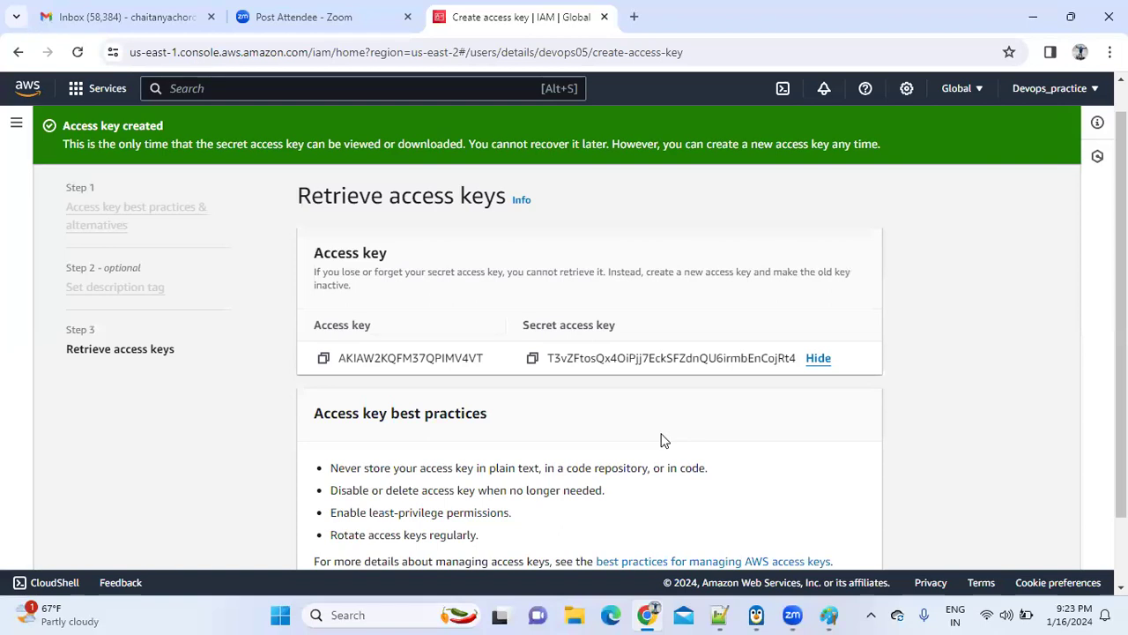
key("alt+Tab")
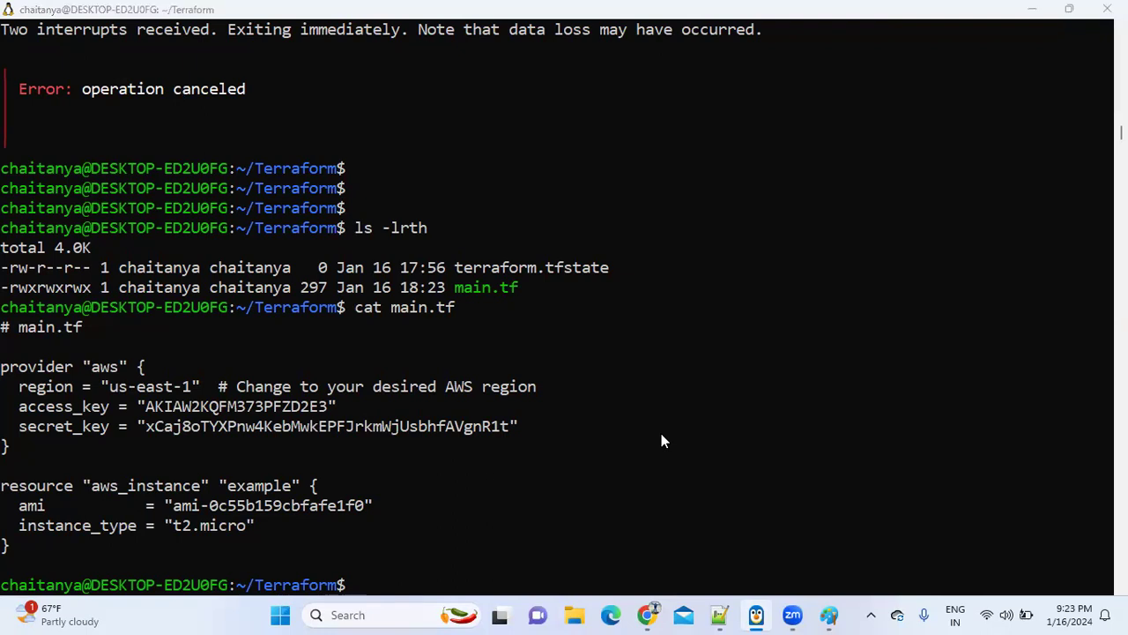
key("alt+Tab")
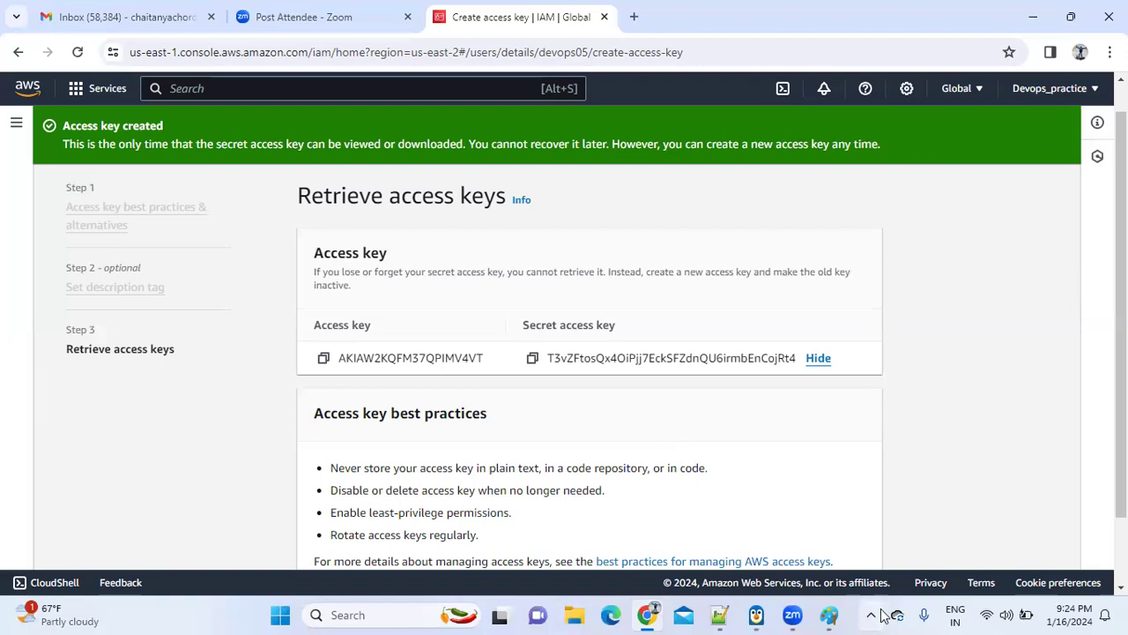
left_click(829, 616)
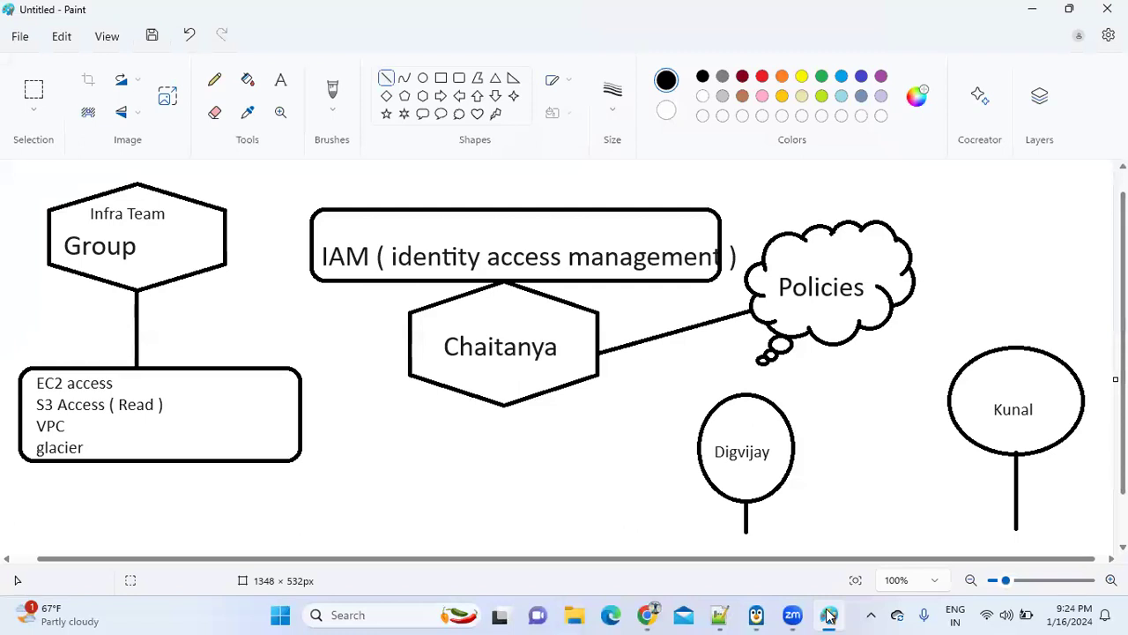
left_click(828, 615)
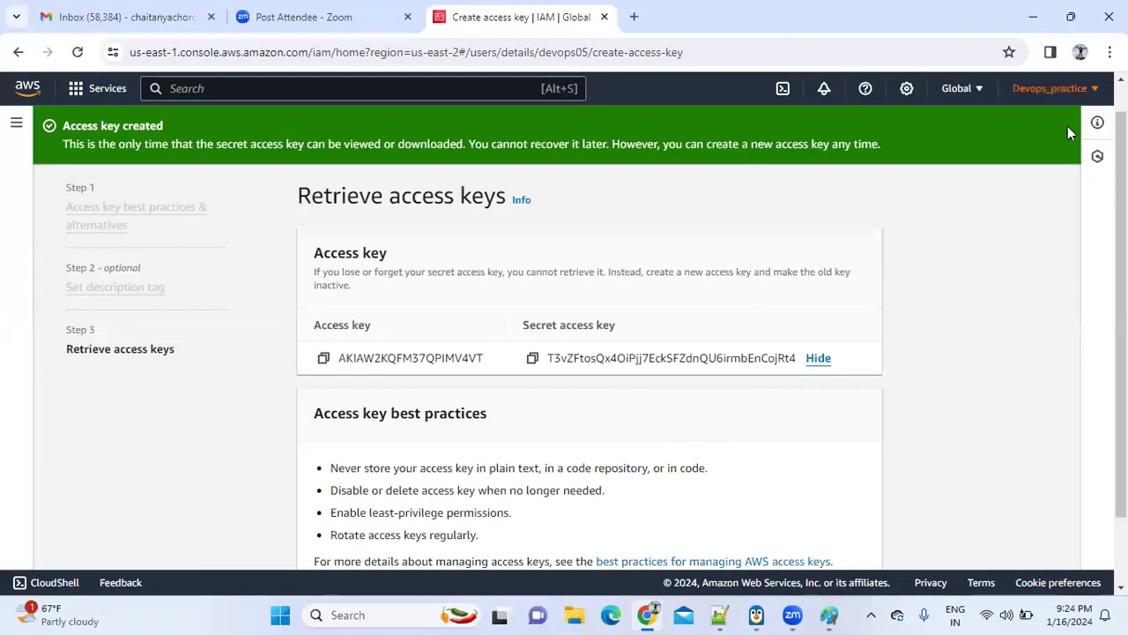
- Go back to the IAM dashboard and look over its security recommendations and IAM resources
scroll(638, 282, "up", 1)
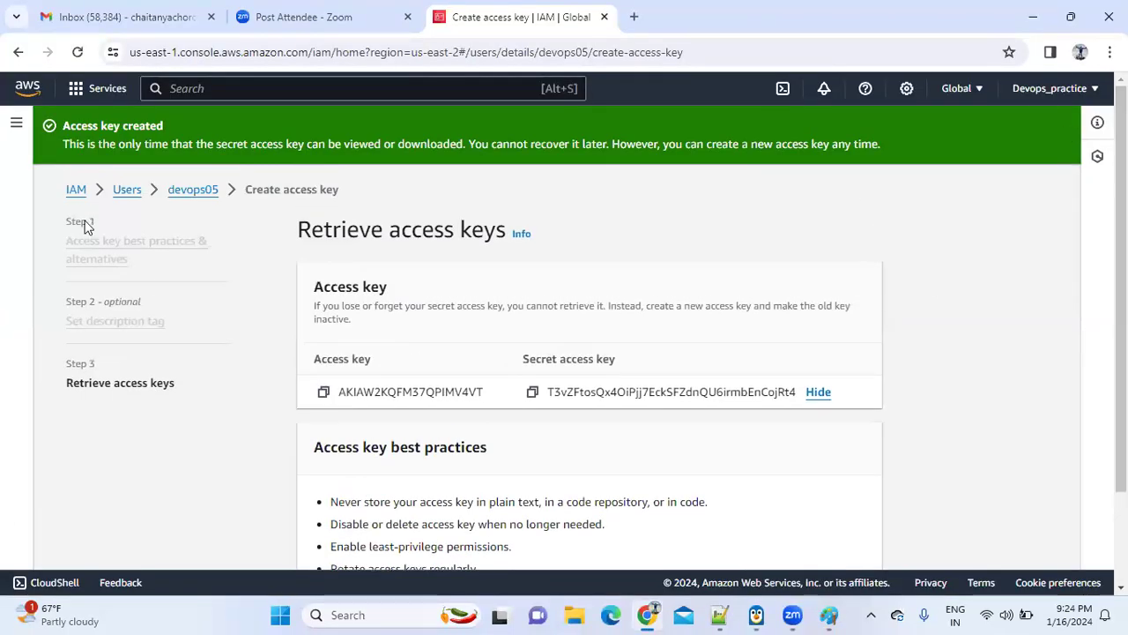
left_click(77, 189)
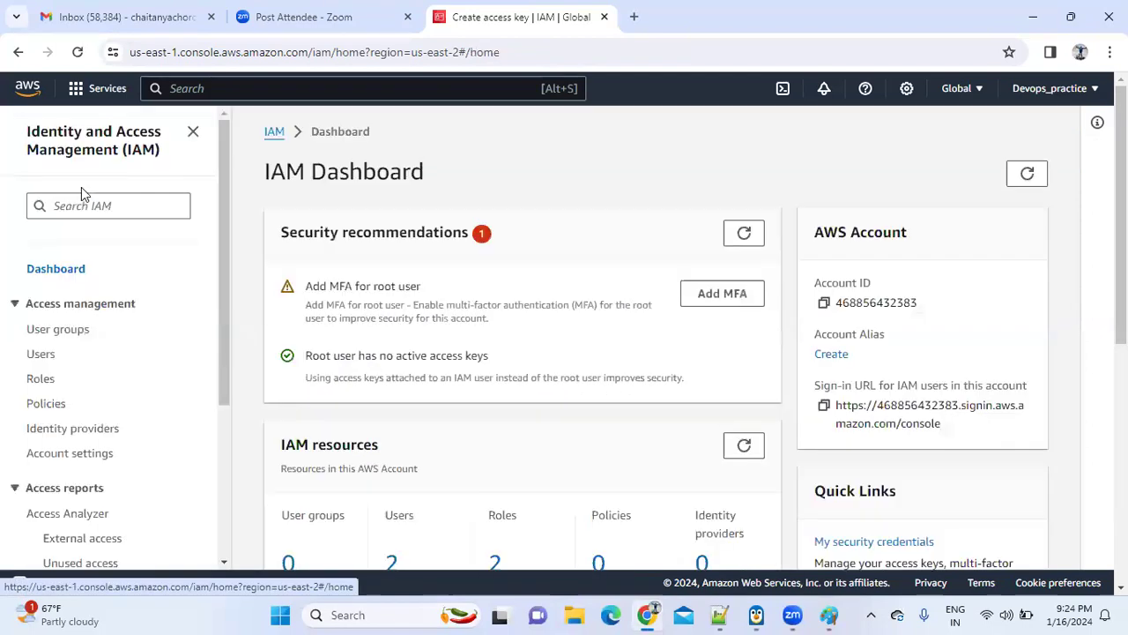
scroll(352, 238, "down", 1)
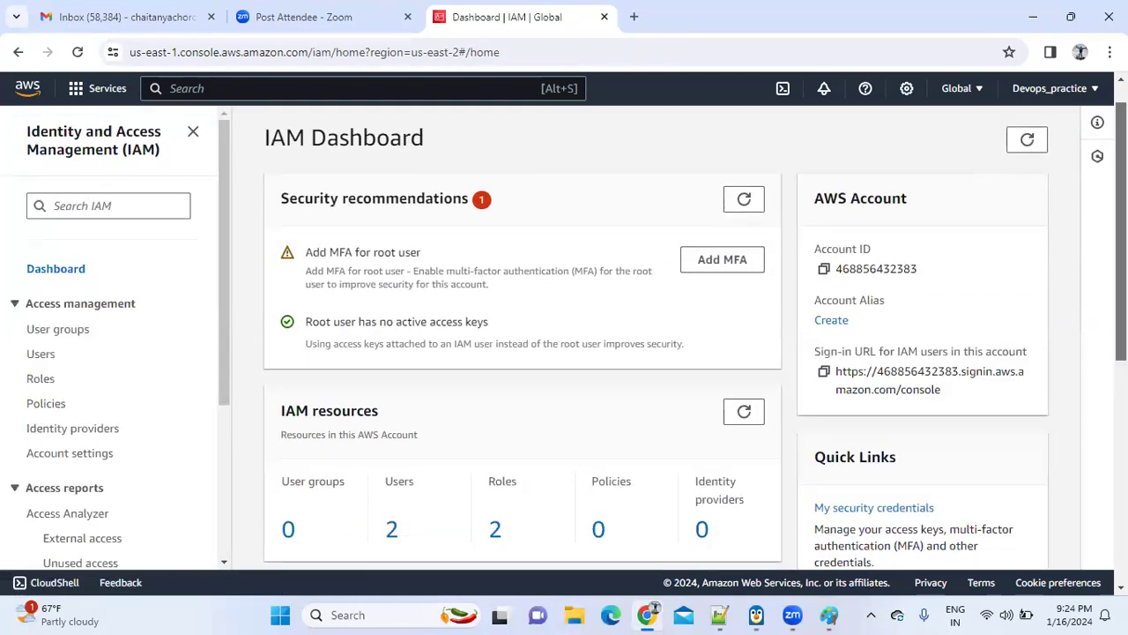
scroll(521, 353, "down", 10)
scroll(522, 353, "up", 12)
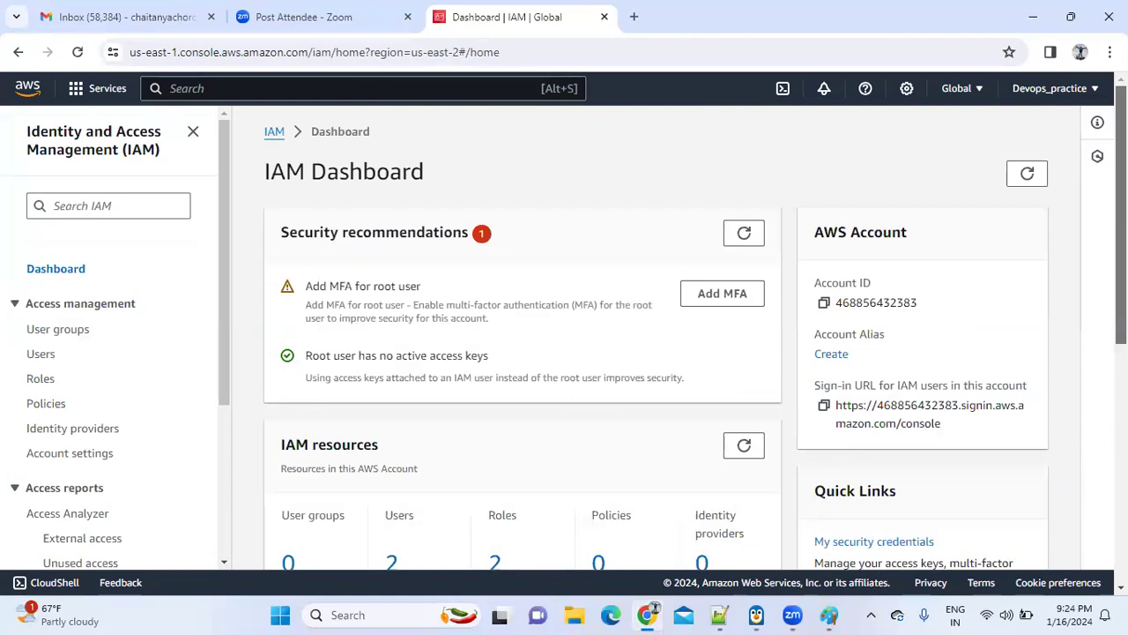
- Look through the IAM pages for Roles, Policies, Identity providers and User groups
left_click(38, 381)
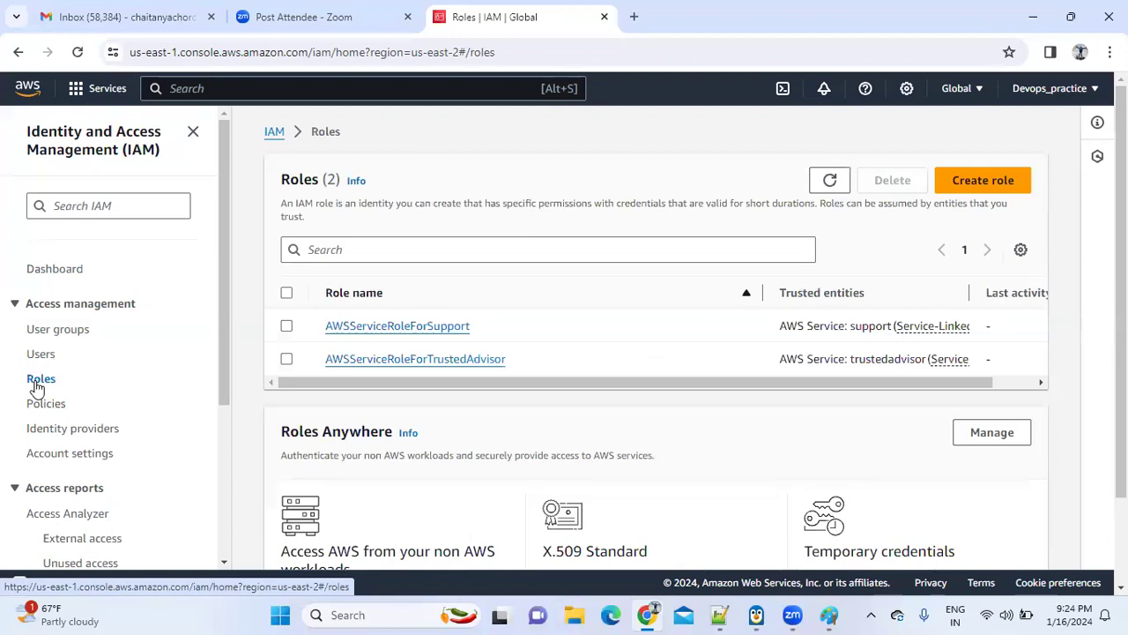
left_click(44, 405)
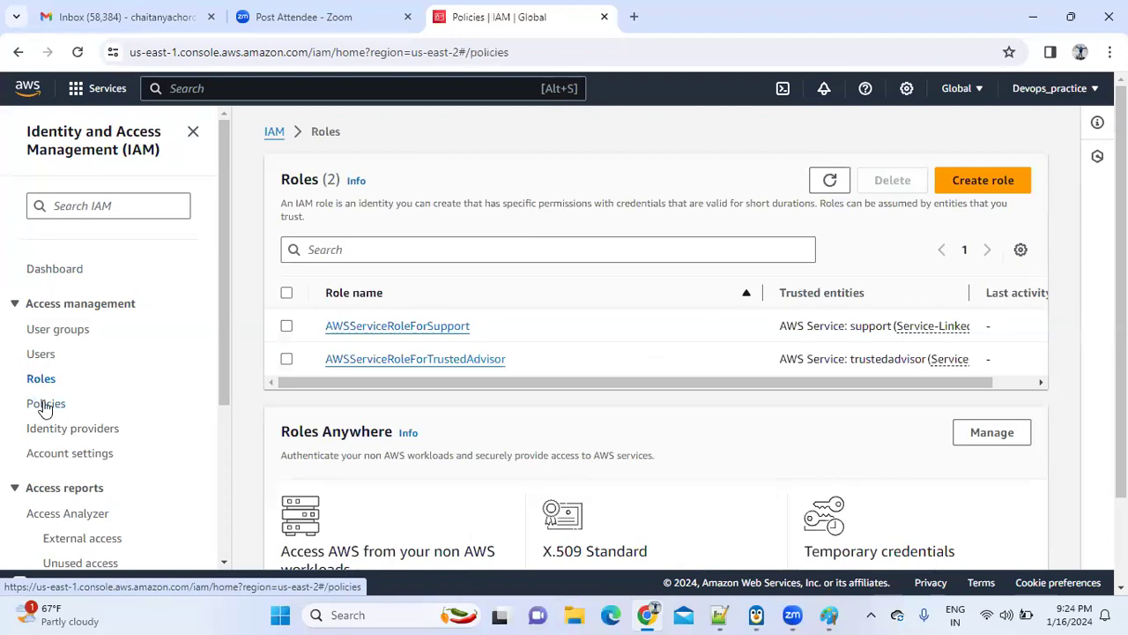
left_click(99, 438)
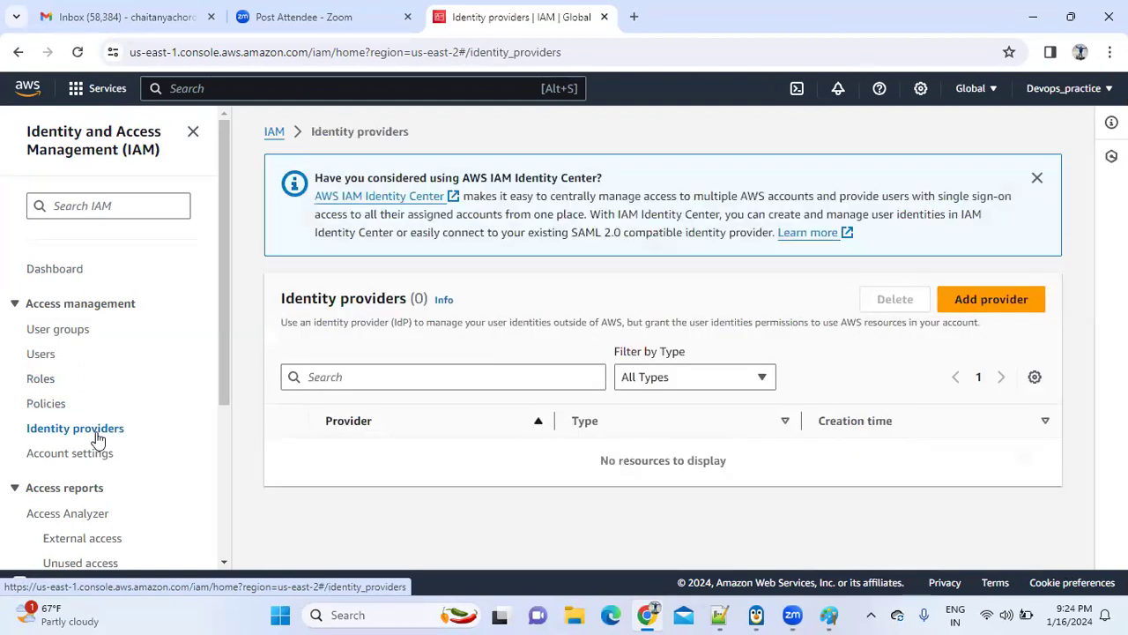
left_click(59, 333)
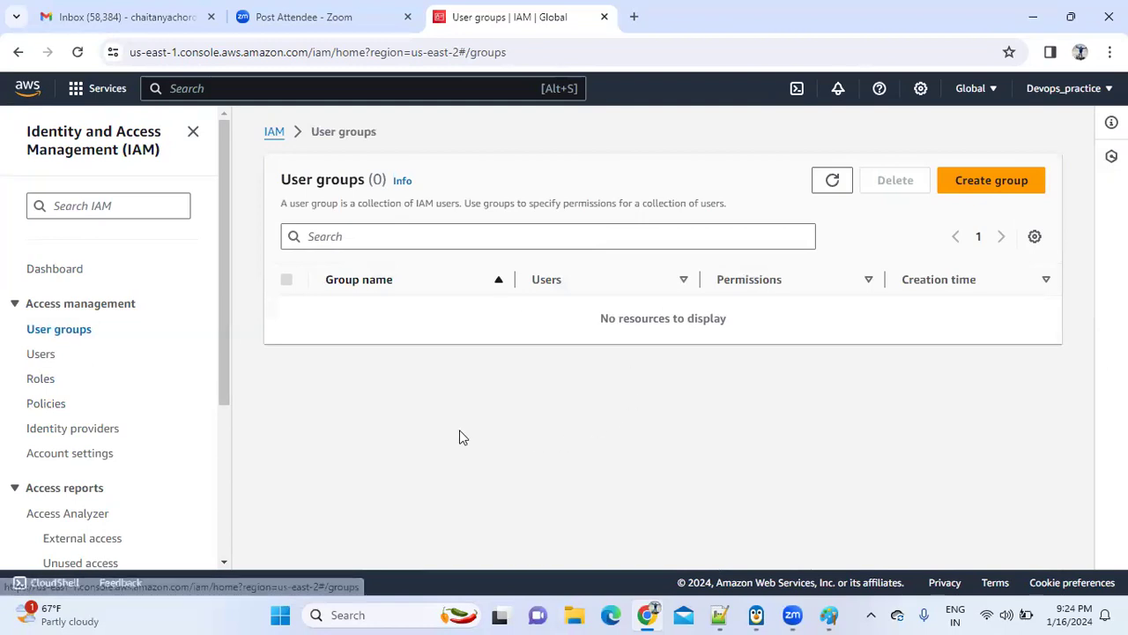
- Open the user group creation form, examine its name, user and permissions policy sections, and return to the IAM dashboard without creating a group
left_click(975, 182)
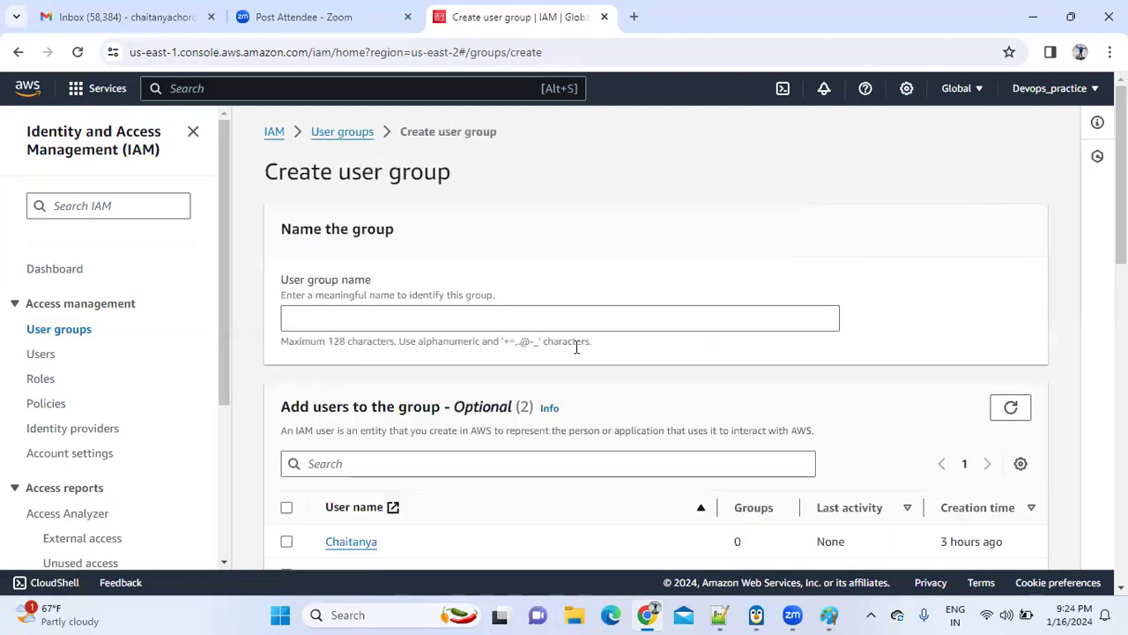
scroll(656, 339, "down", 5)
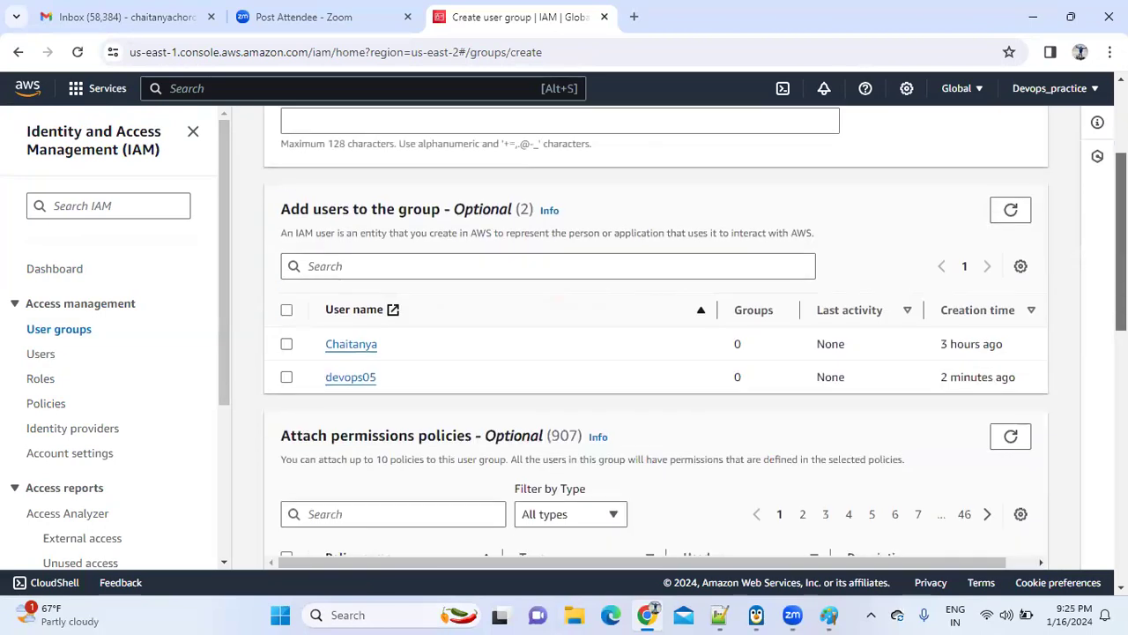
scroll(656, 353, "down", 5)
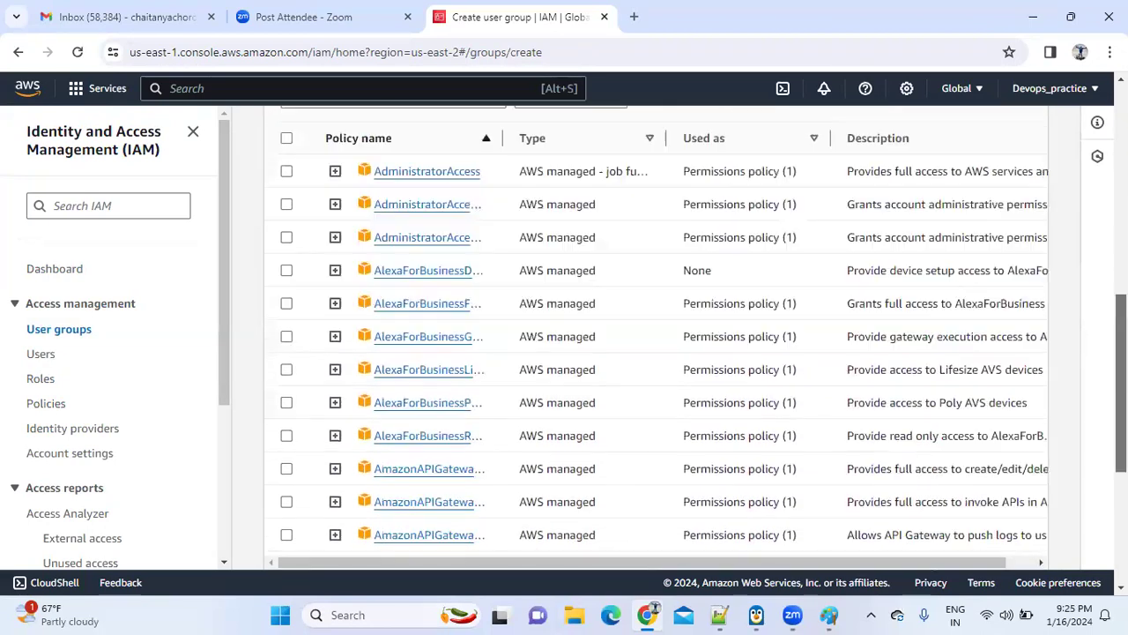
scroll(656, 352, "up", 5)
scroll(656, 353, "up", 1)
scroll(656, 353, "down", 6)
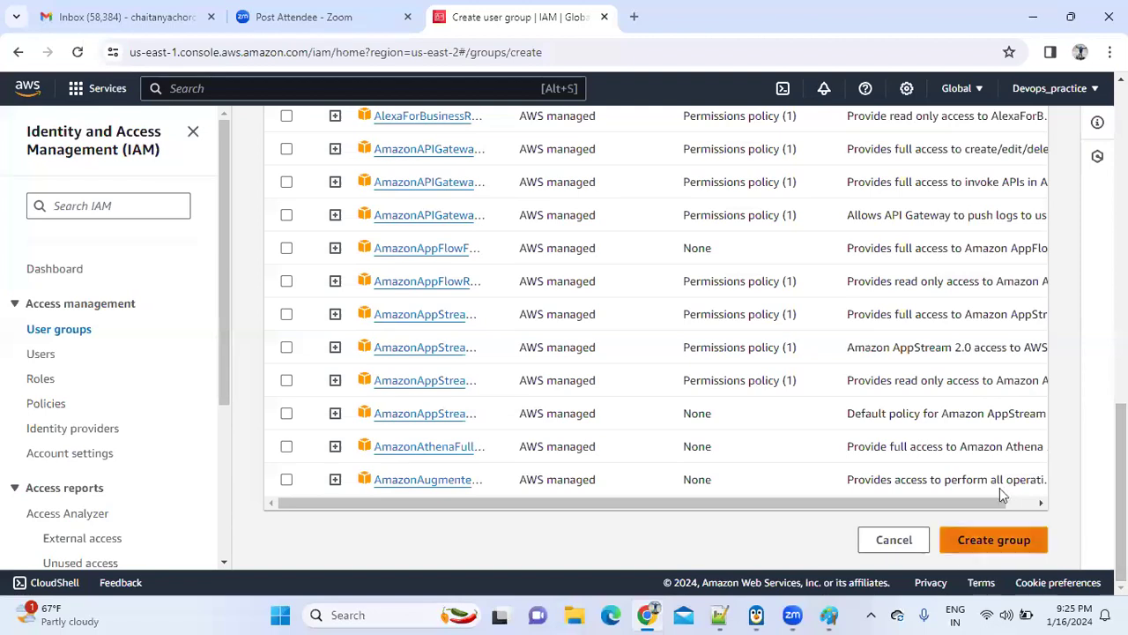
scroll(484, 238, "up", 15)
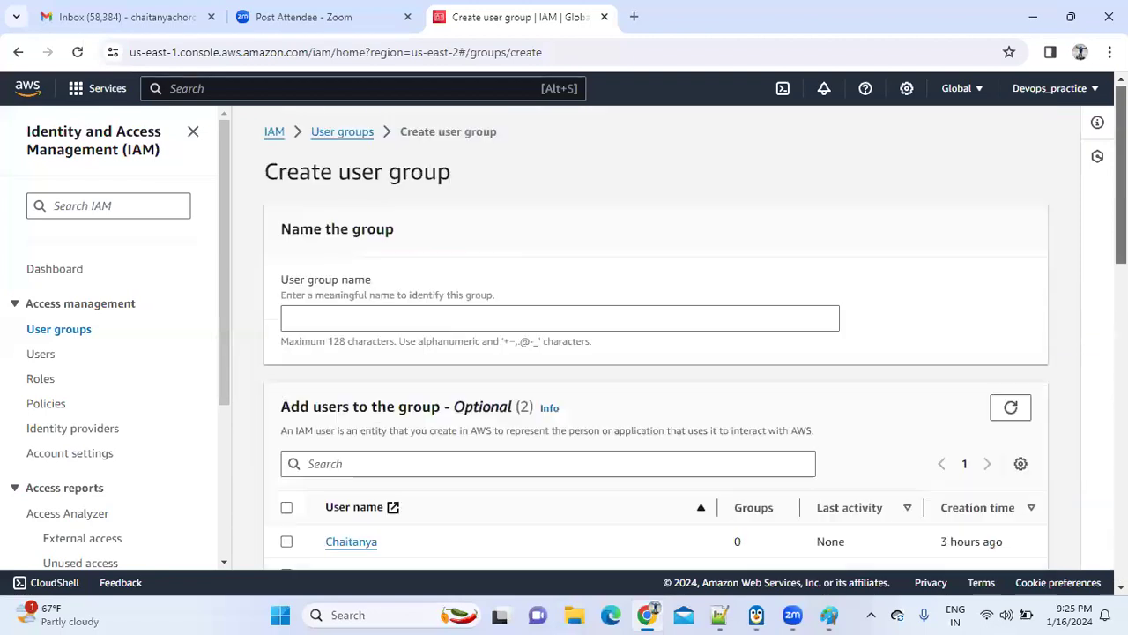
left_click(273, 132)
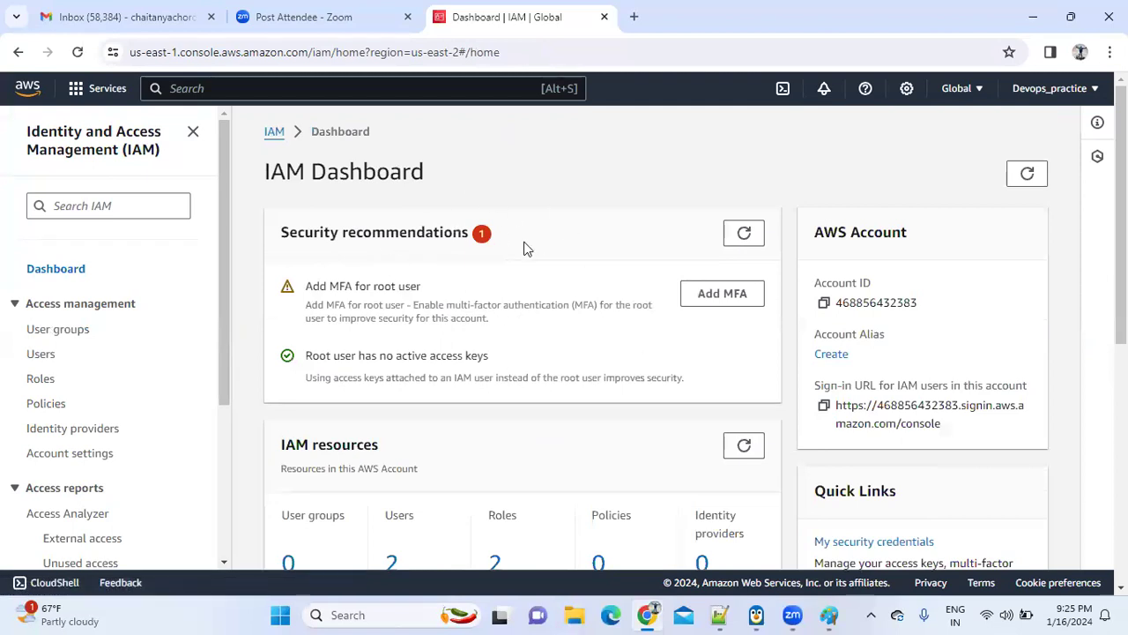
left_click(80, 92)
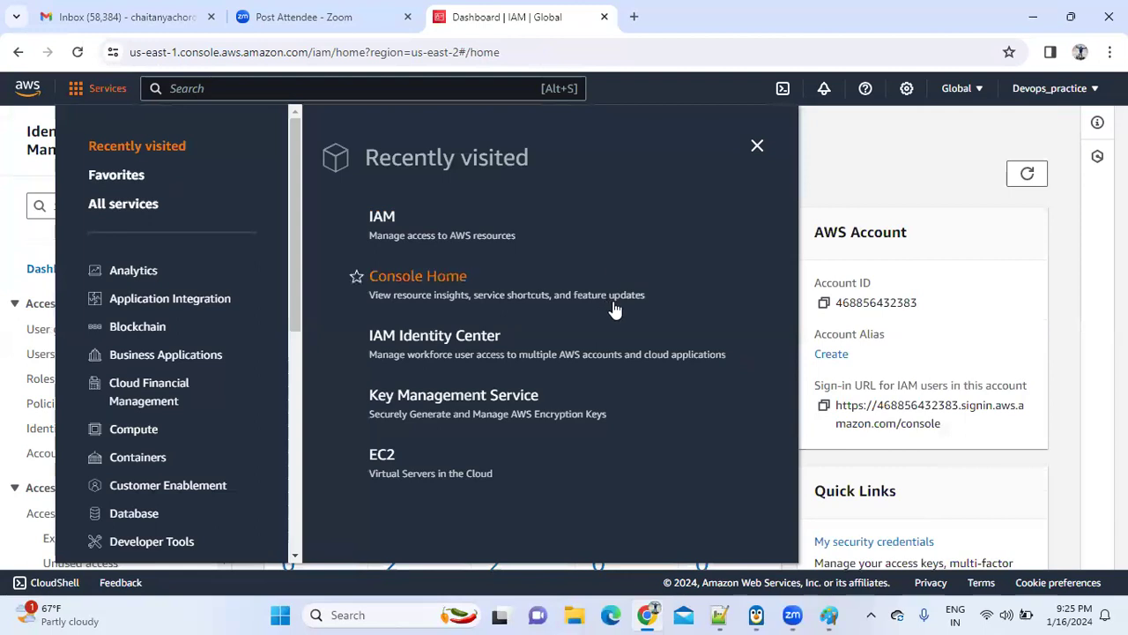
left_click(332, 72)
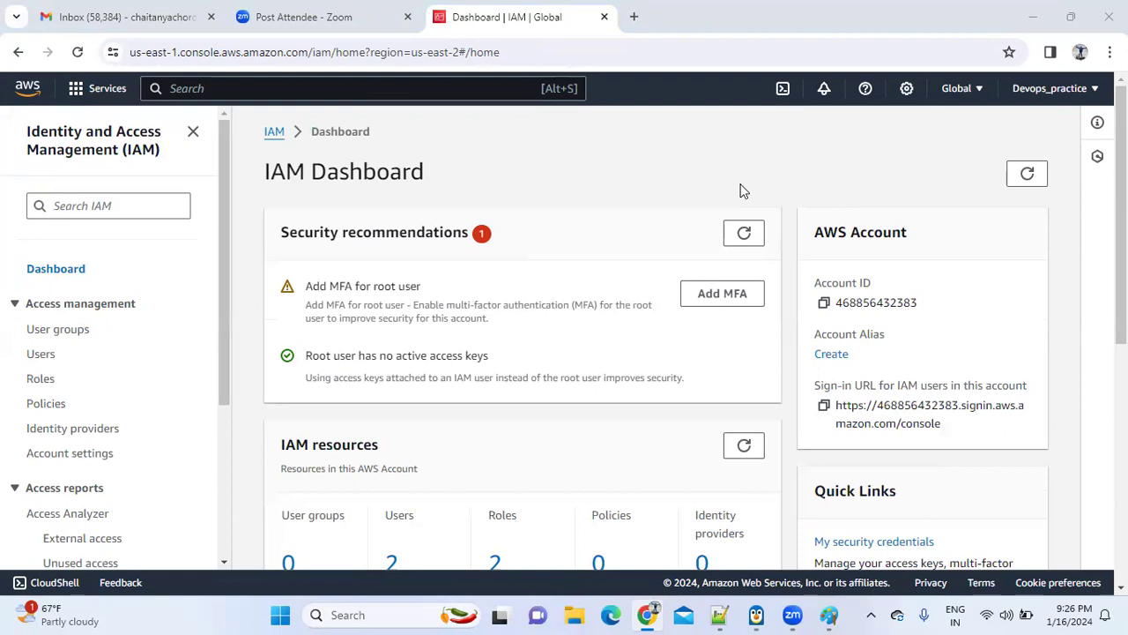
left_click(746, 231)
- Switch to the Paint diagram and draw a rounded rectangle about 200 × 80 px below the central hexagon
left_click(719, 615)
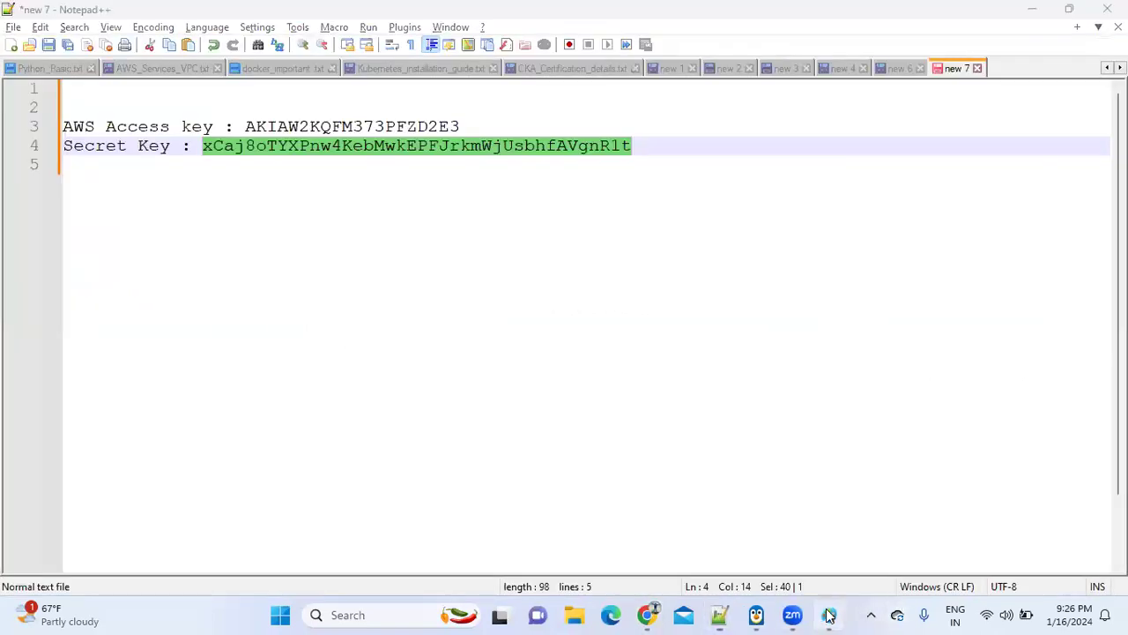
left_click(829, 614)
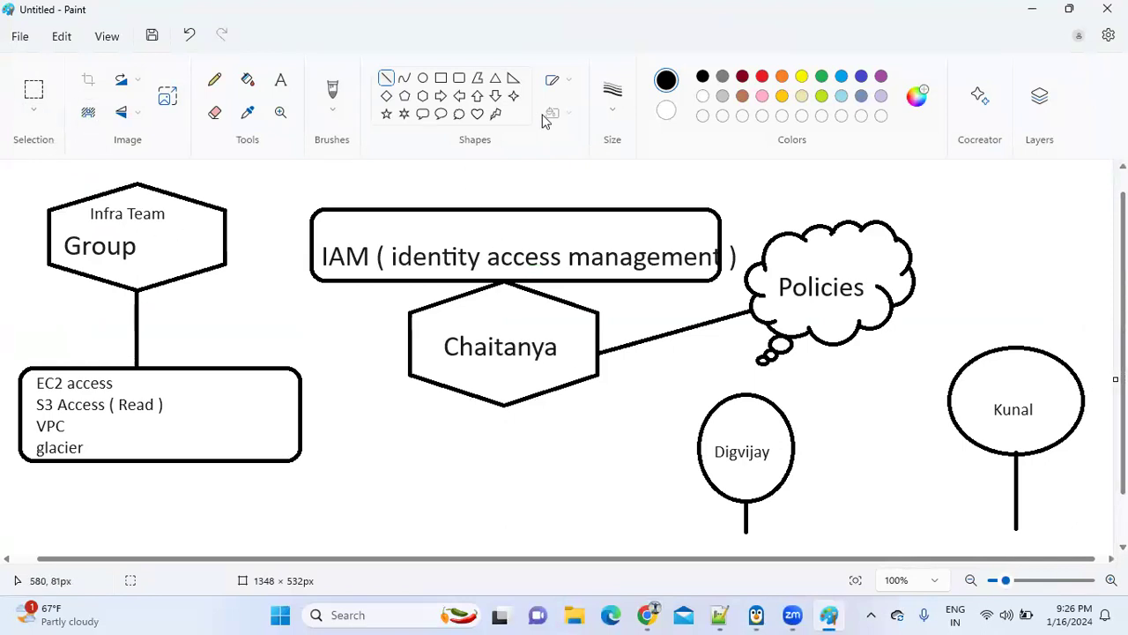
left_click(459, 79)
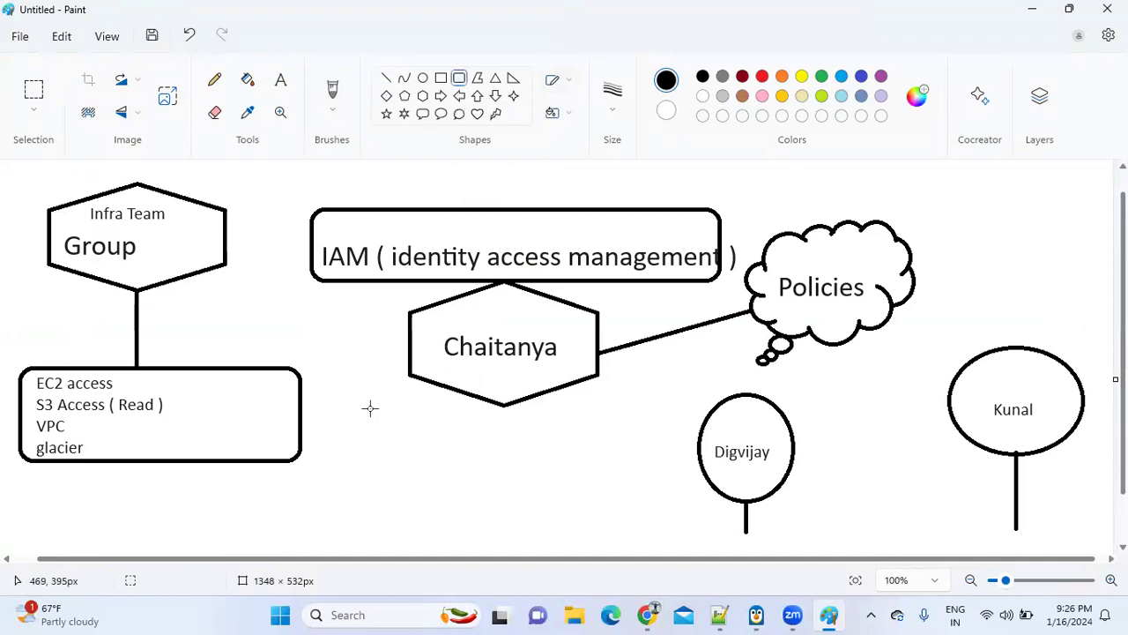
left_click_drag(355, 460, 520, 526)
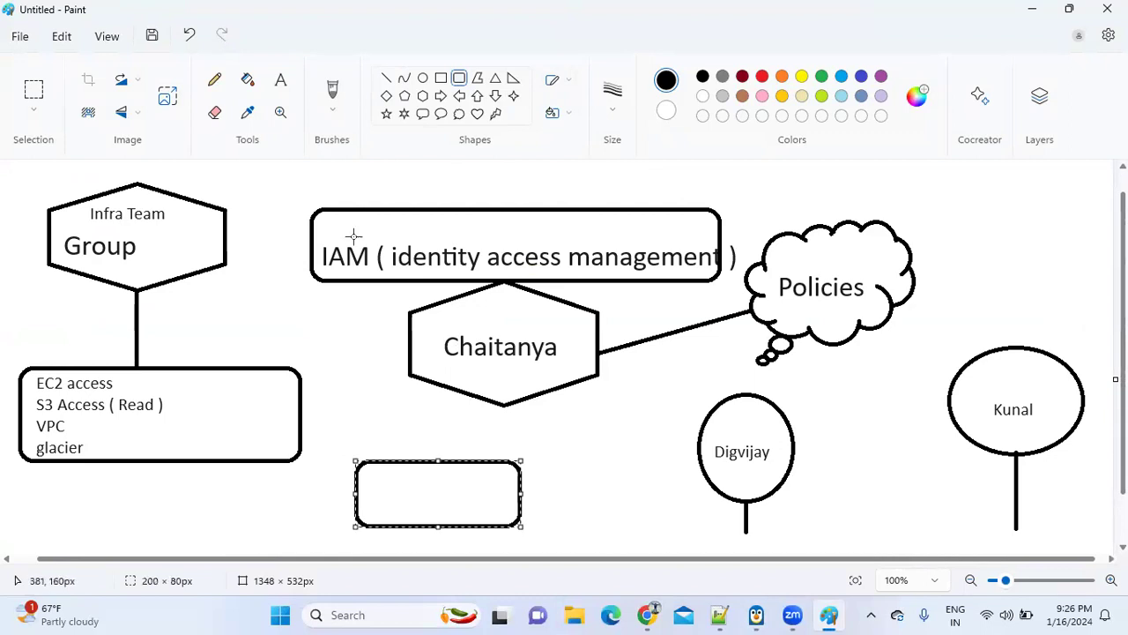
- Label the rounded rectangle below the central hexagon "Organization Account", fitting the text on one line inside the box
left_click(280, 80)
left_click(523, 511)
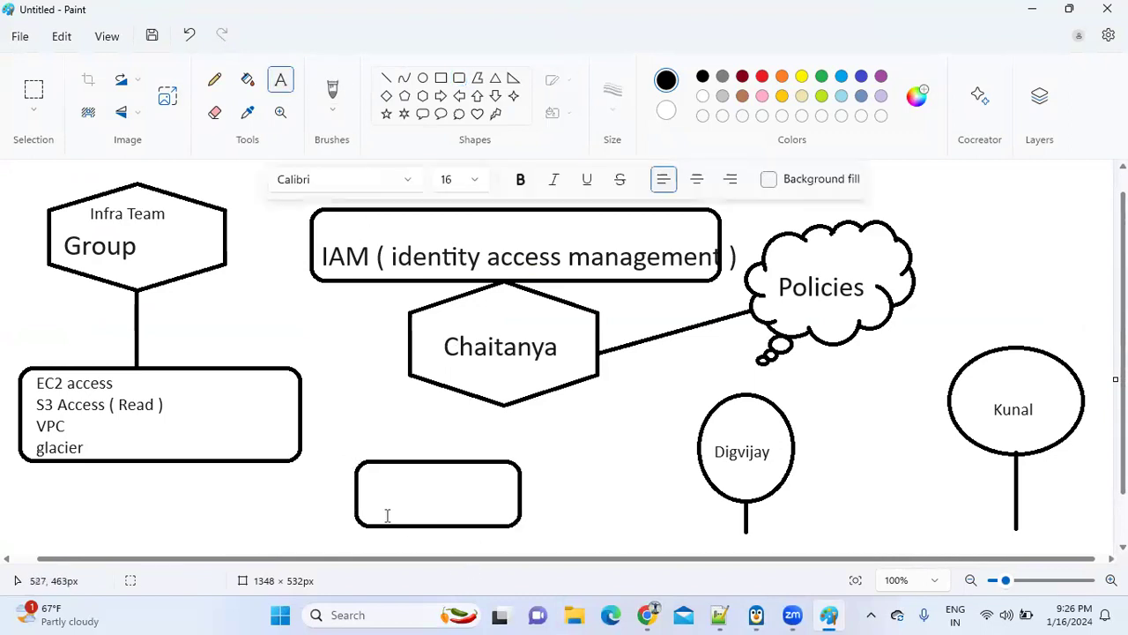
left_click(364, 487)
type("Org")
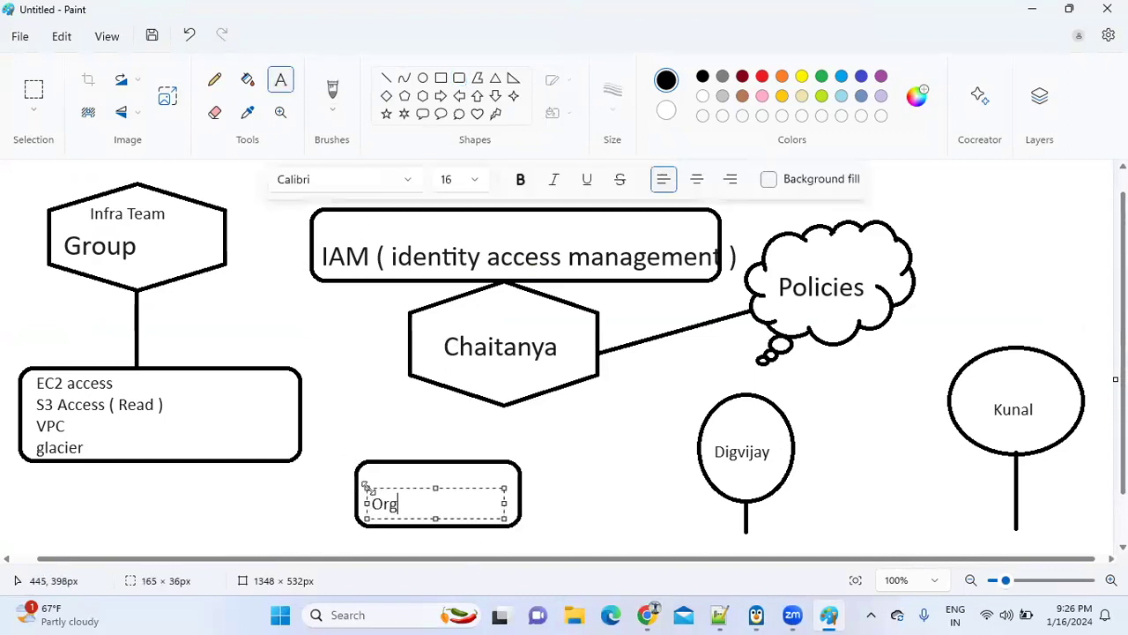
type("anization Account")
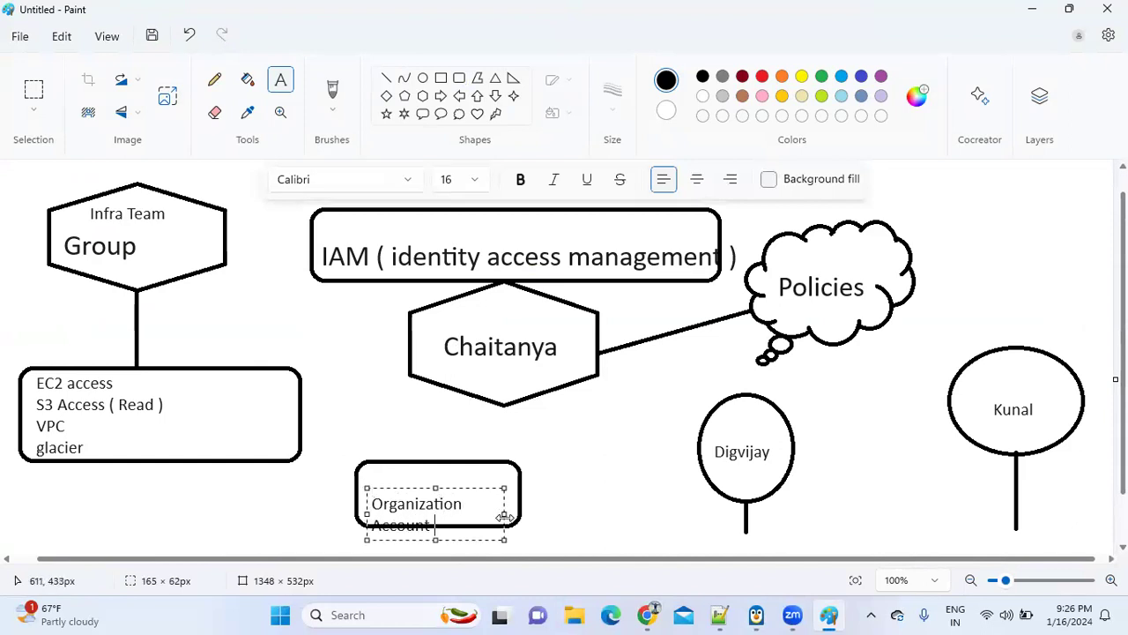
left_click_drag(503, 513, 574, 503)
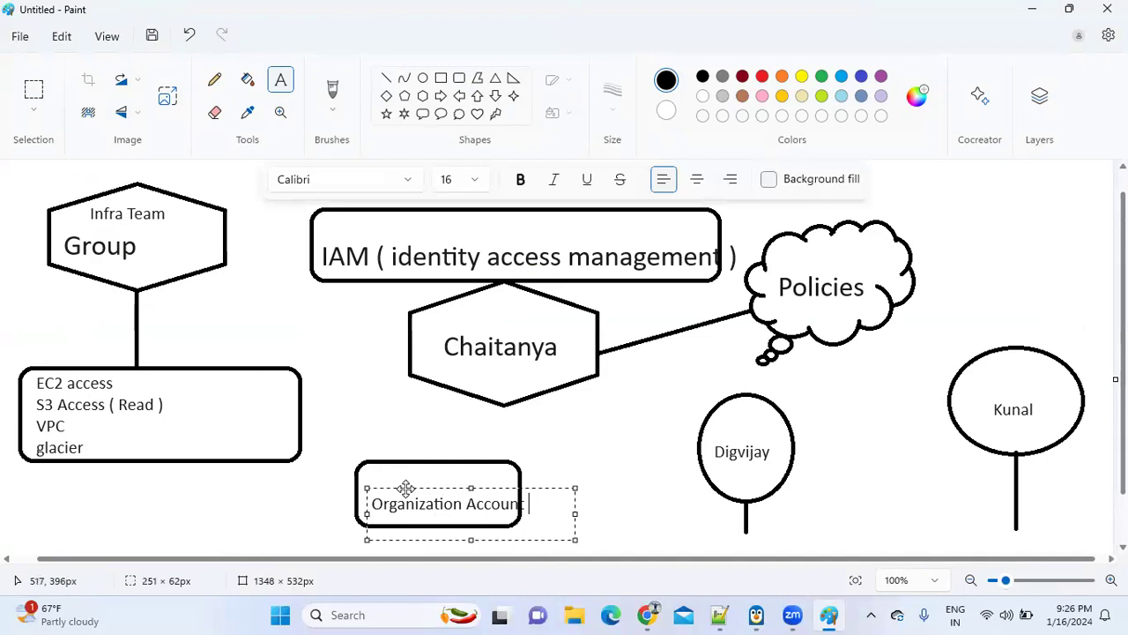
left_click_drag(403, 486, 396, 483)
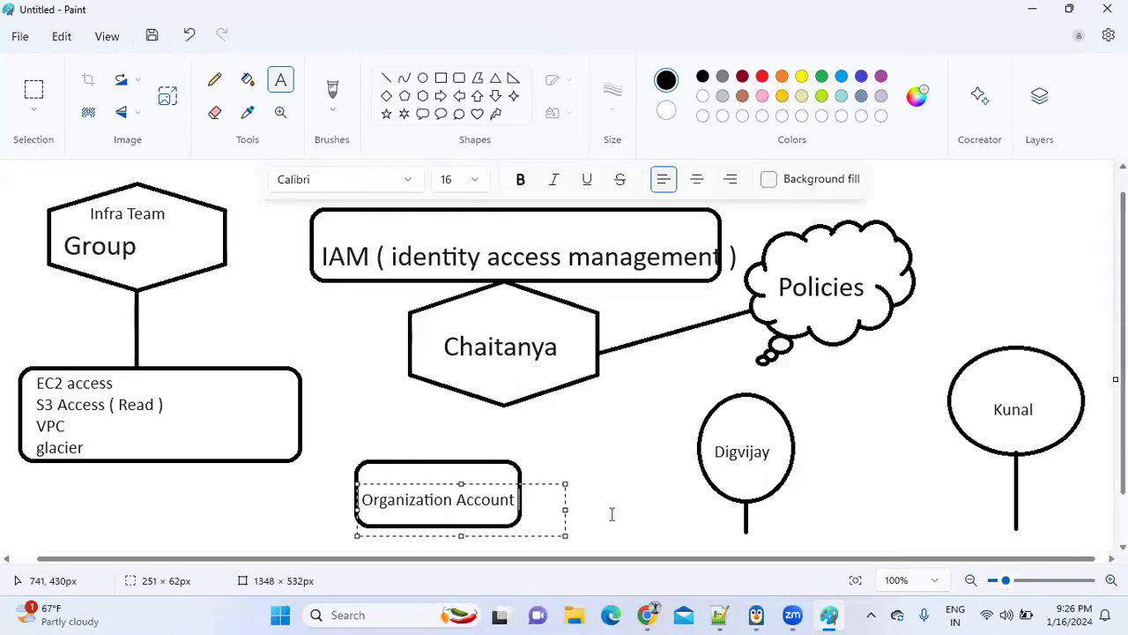
- Switch to the AWS console in Chrome, look through the service categories from Analytics to Storage, and close the services list
key("alt+Tab")
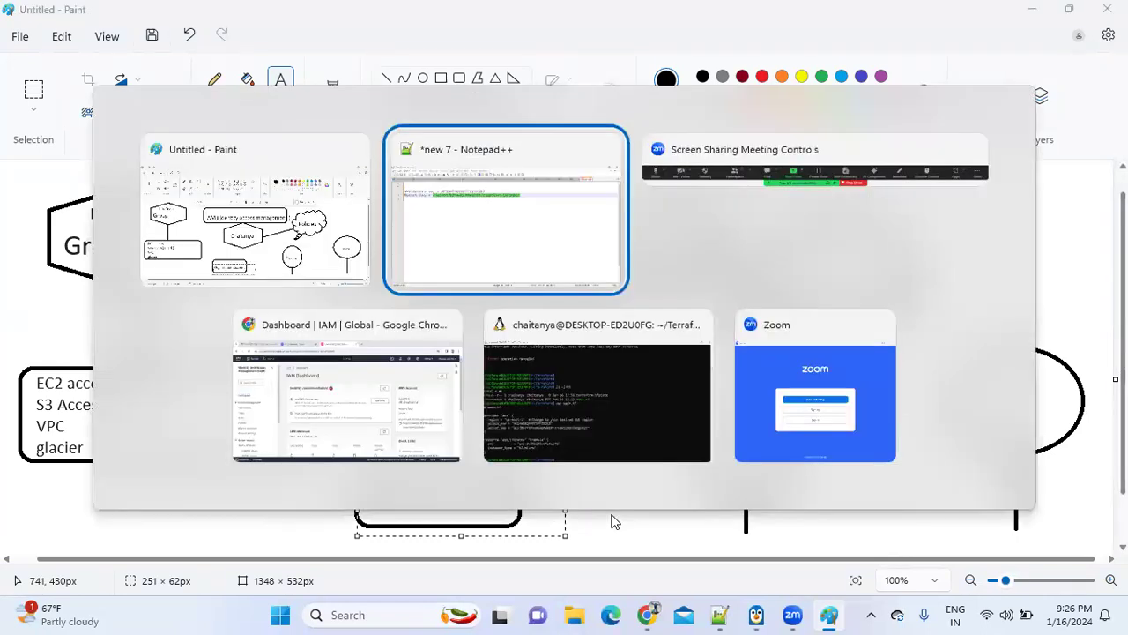
key("alt+Tab")
key("alt+Tab")
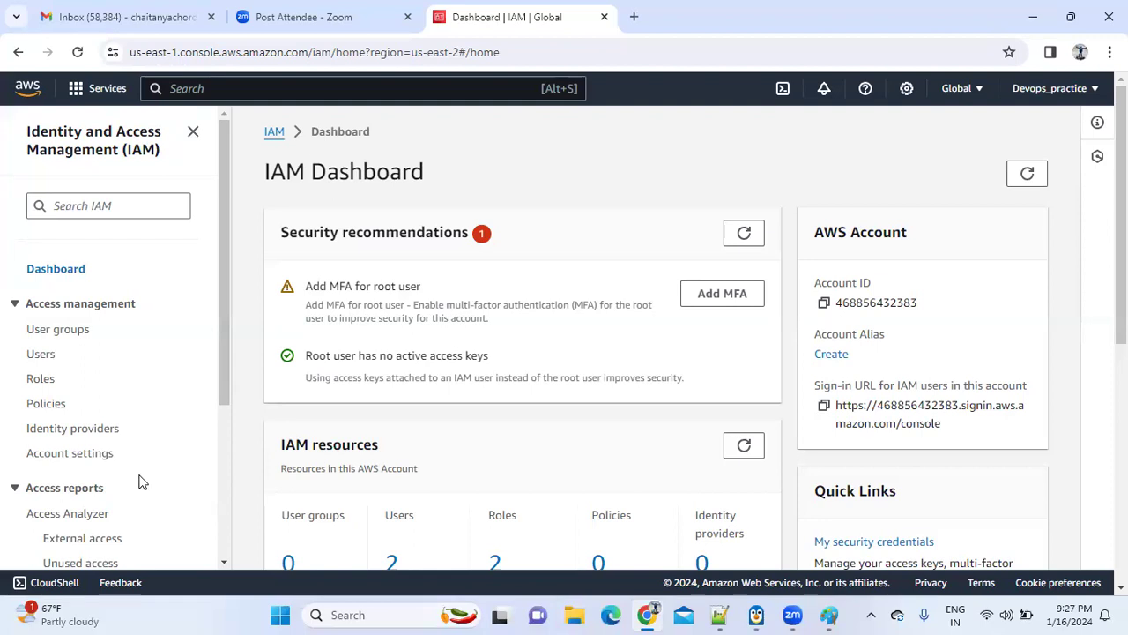
left_click(99, 91)
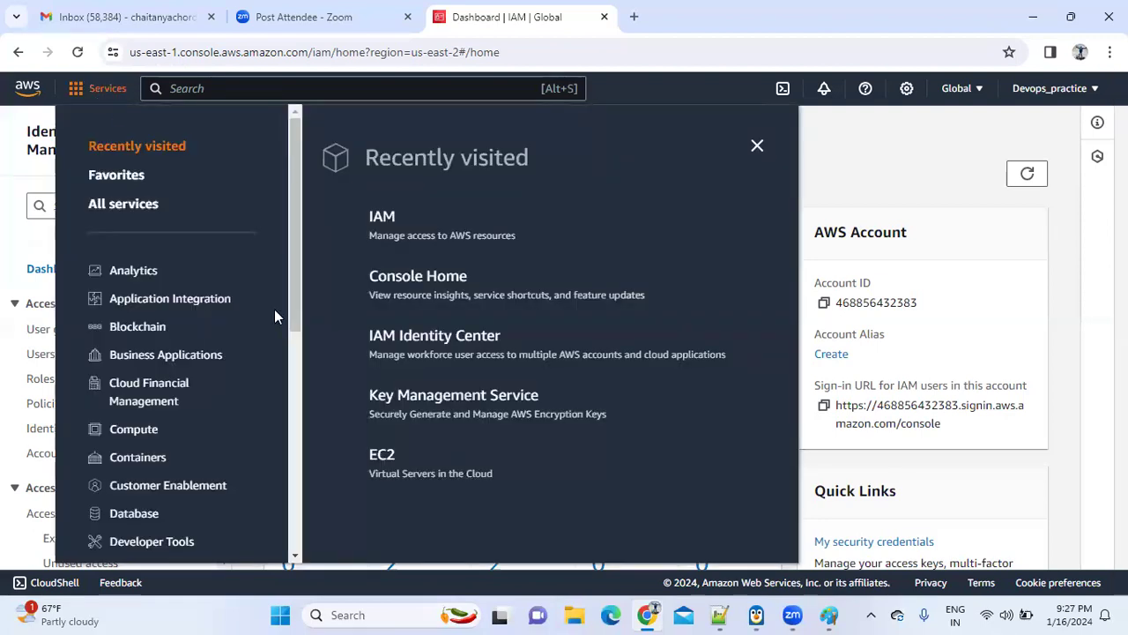
left_click_drag(294, 199, 290, 417)
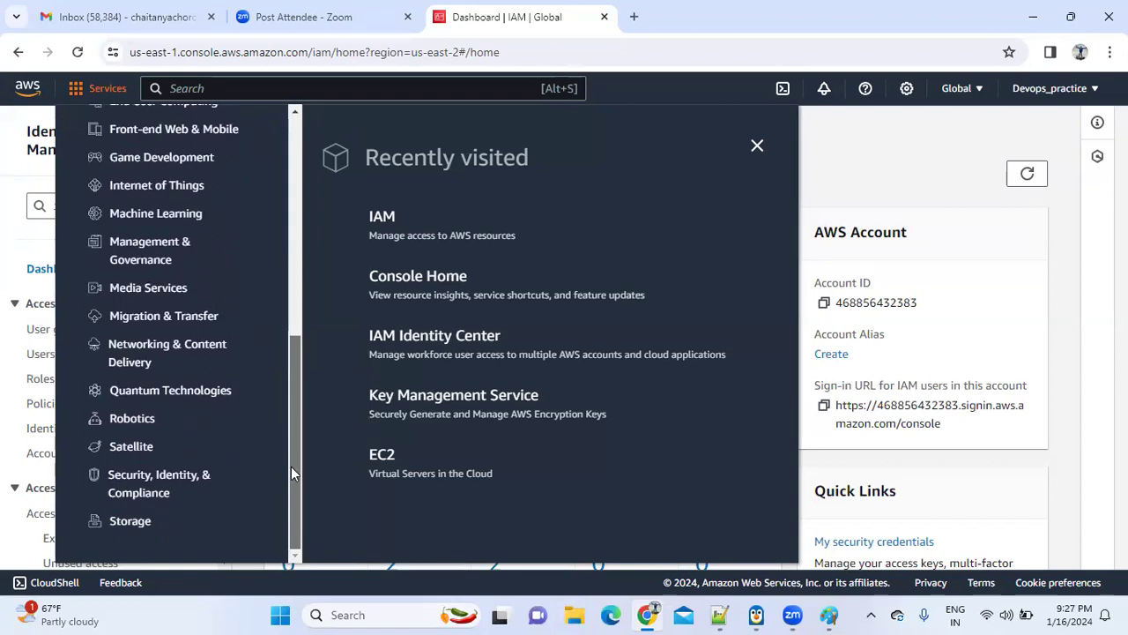
scroll(234, 495, "up", 1)
scroll(253, 544, "down", 1)
left_click_drag(287, 449, 312, 251)
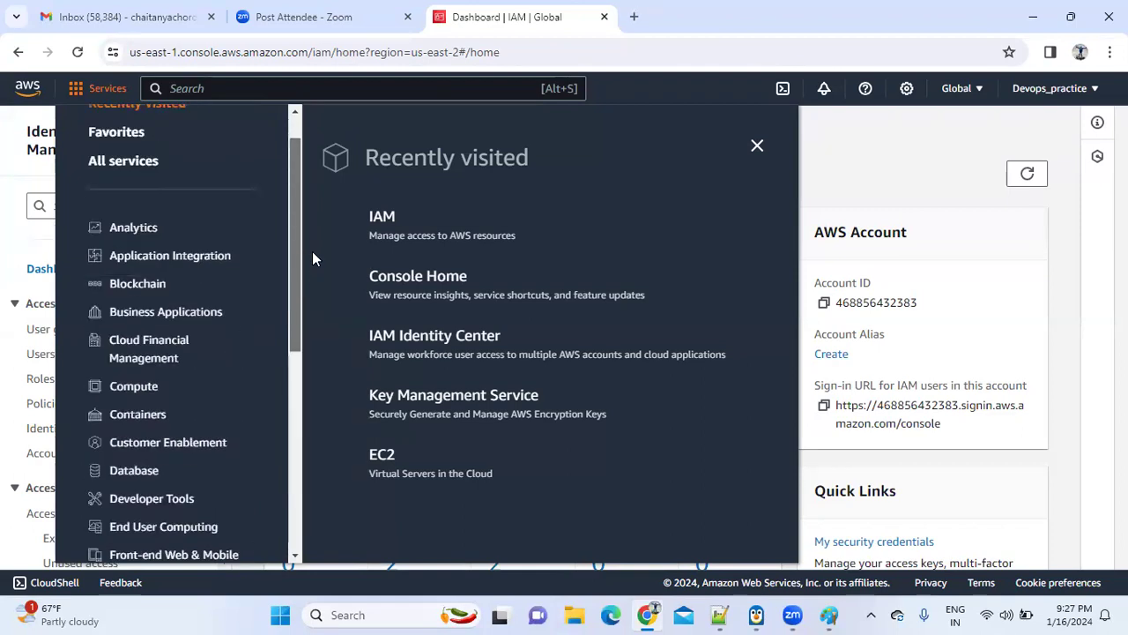
left_click(757, 146)
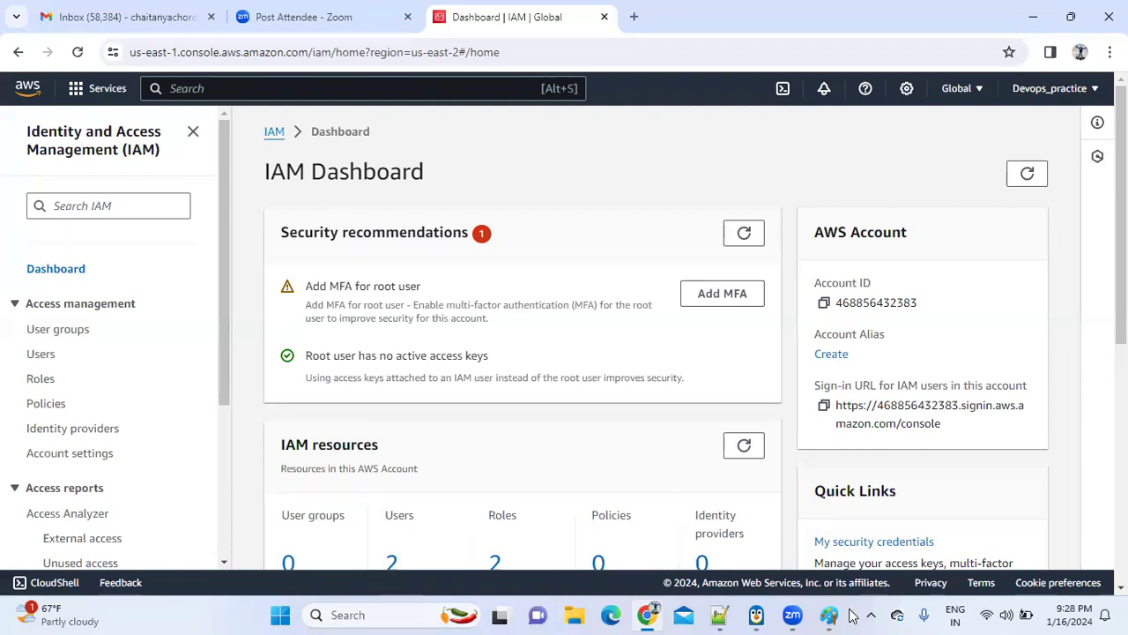
mouse_move(831, 614)
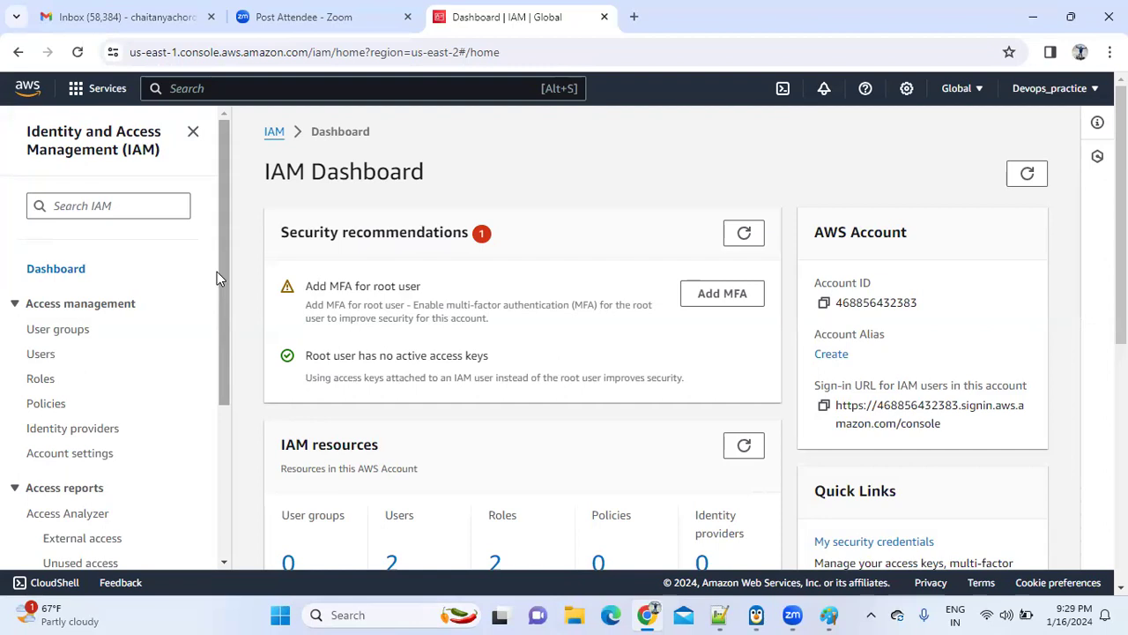
left_click(828, 614)
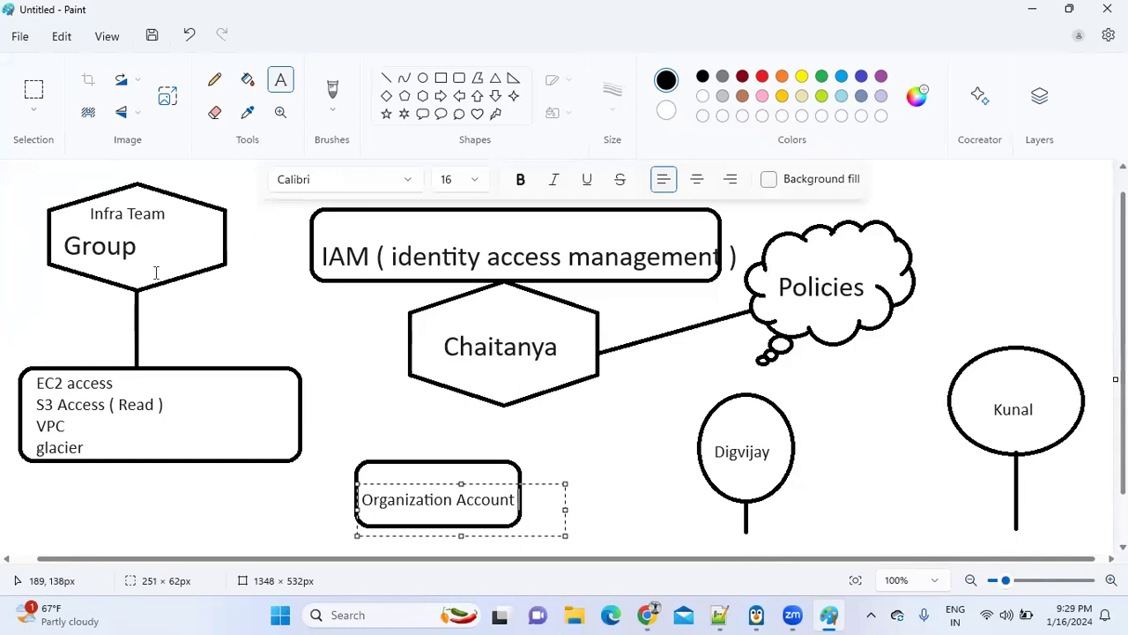
key("alt+Tab")
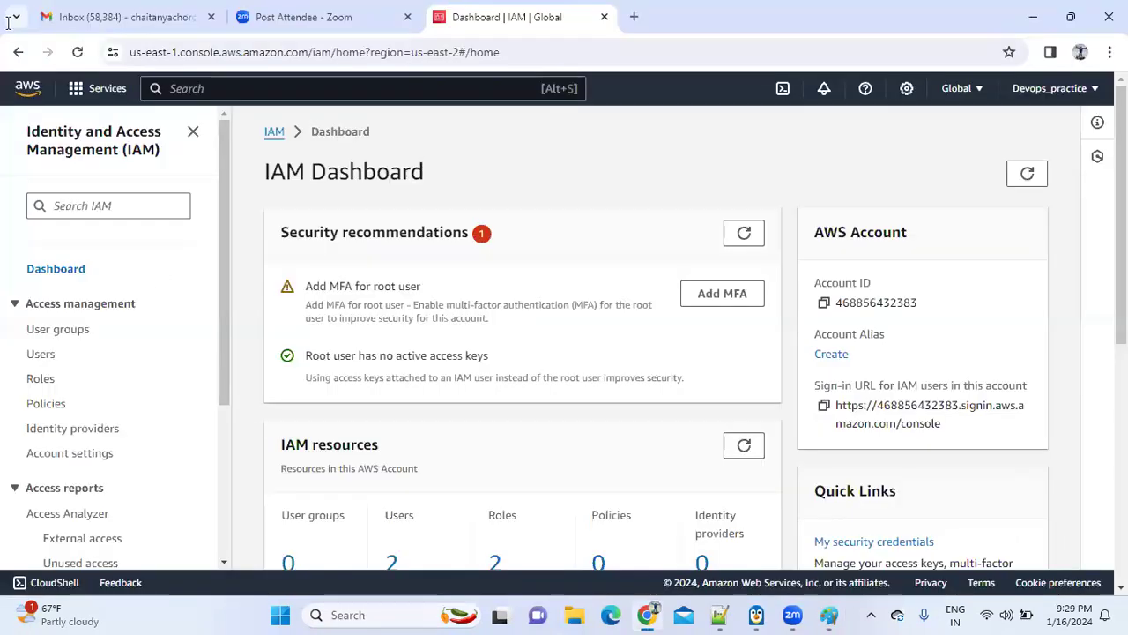
- Open the IAM users list, search the console for "iam", and open the IAM service dashboard
left_click(41, 356)
left_click(248, 92)
type("i")
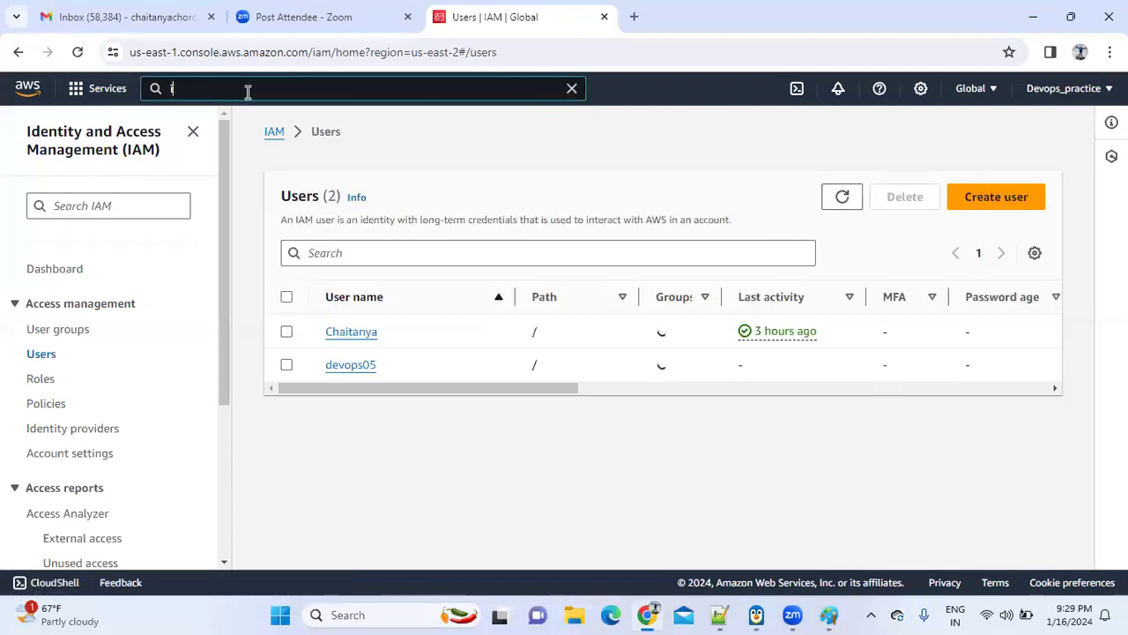
type("zm")
key("BackSpace")
key("BackSpace")
type("am")
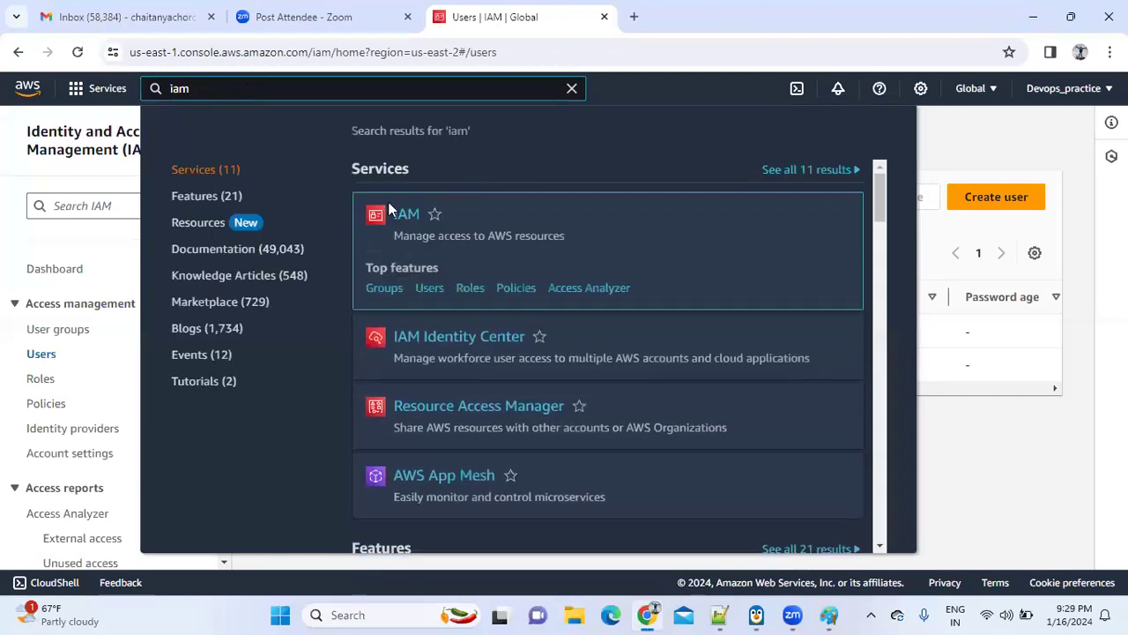
left_click(399, 214)
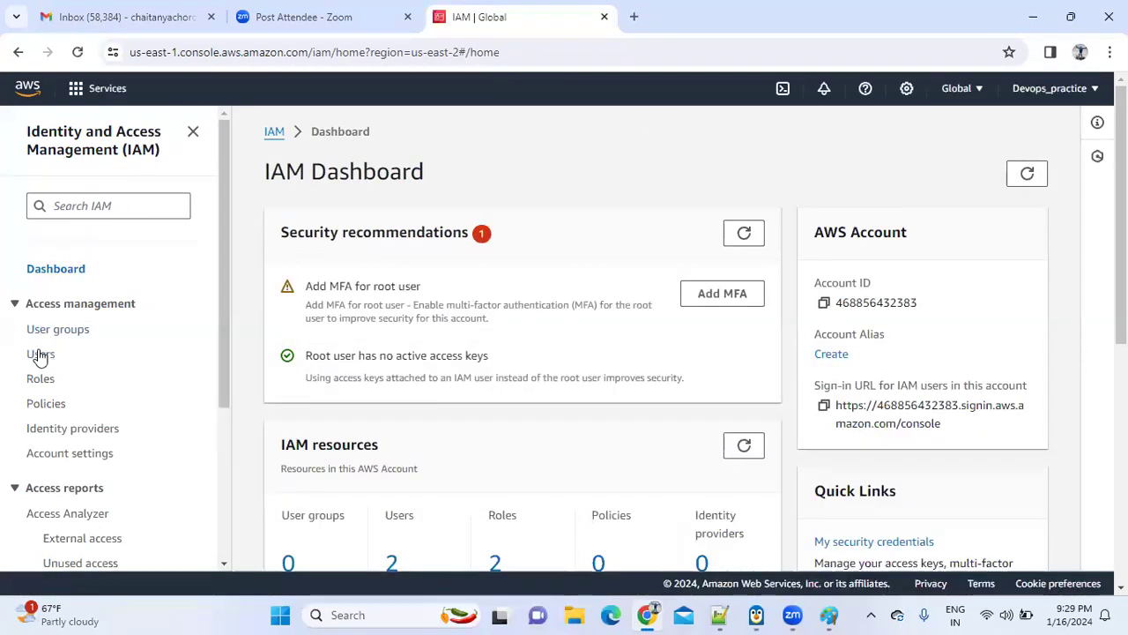
- Start creating a new IAM user, enter the person's first name as the user name, and continue to the permissions options
left_click(39, 354)
left_click(996, 197)
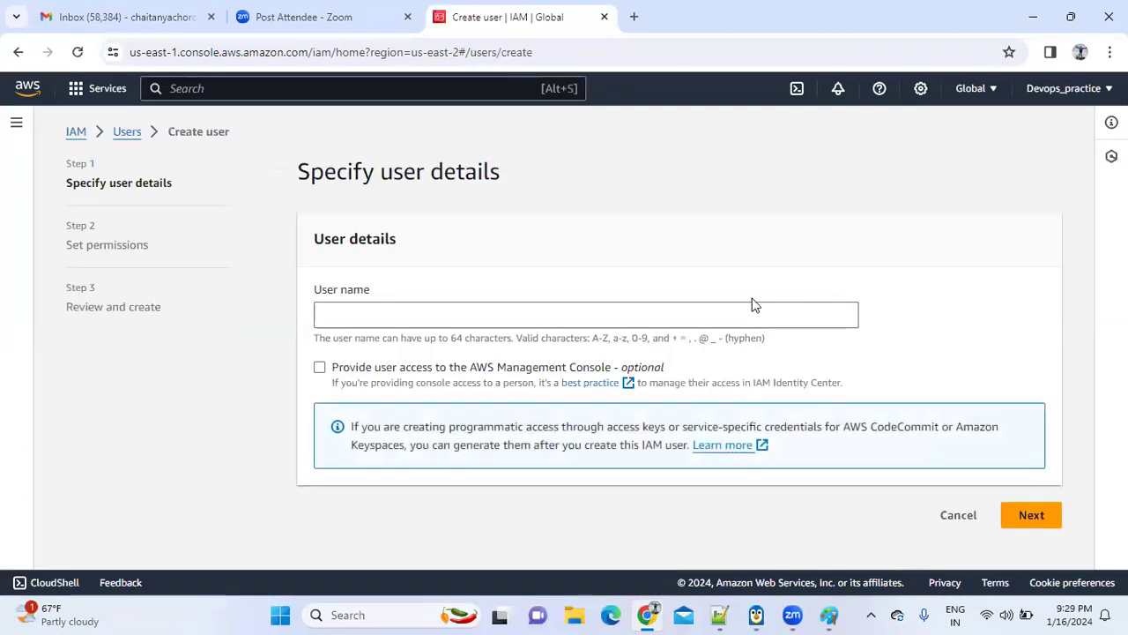
left_click(705, 322)
type("r")
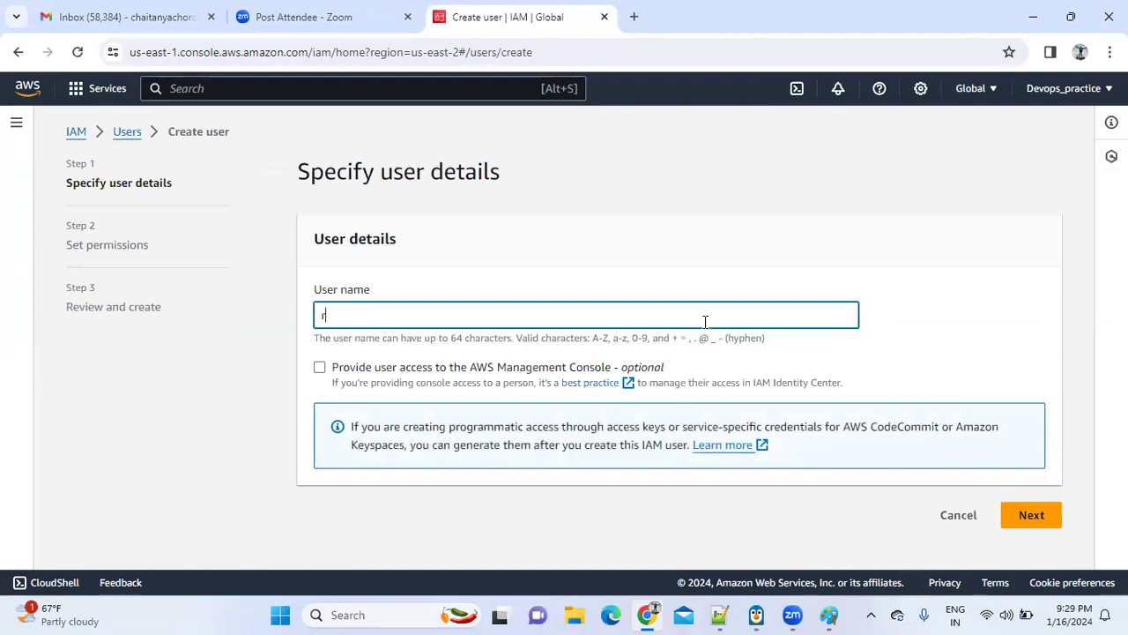
type("upali")
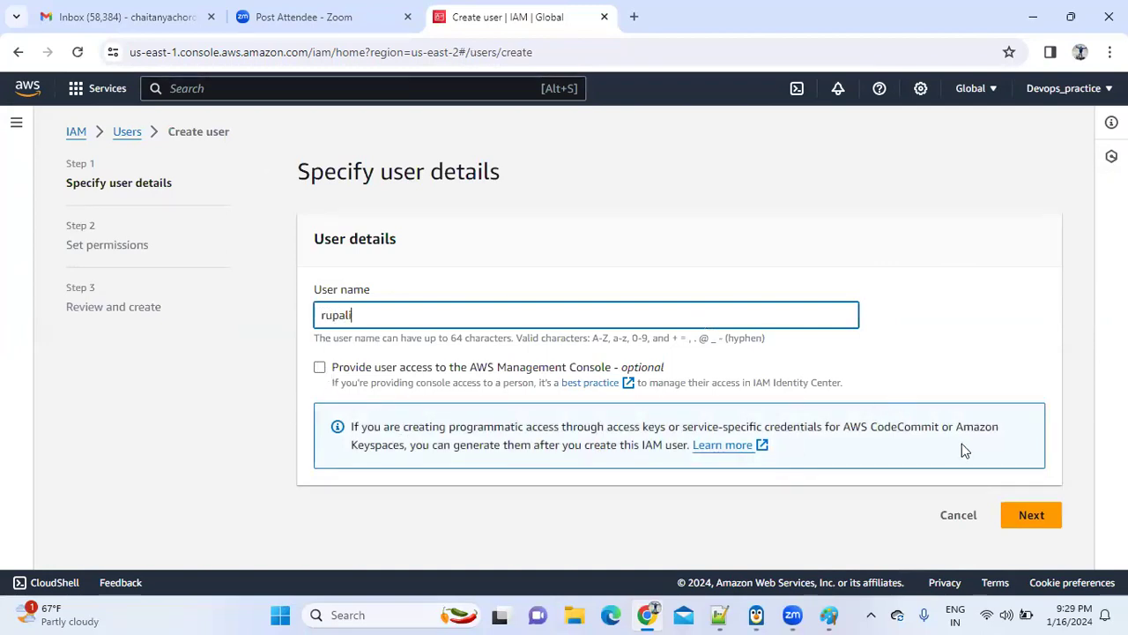
left_click(1031, 515)
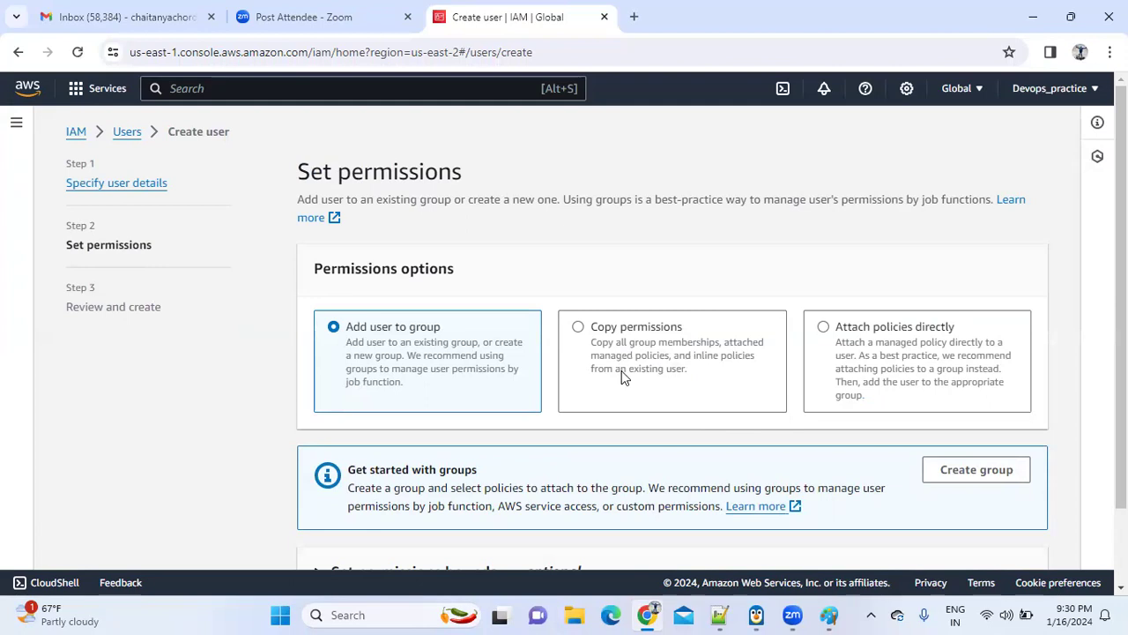
- Switch to the Paint diagram, draw a circle about 145 × 138 px between the two name ellipses, and label it with the new user's first name
left_click(828, 615)
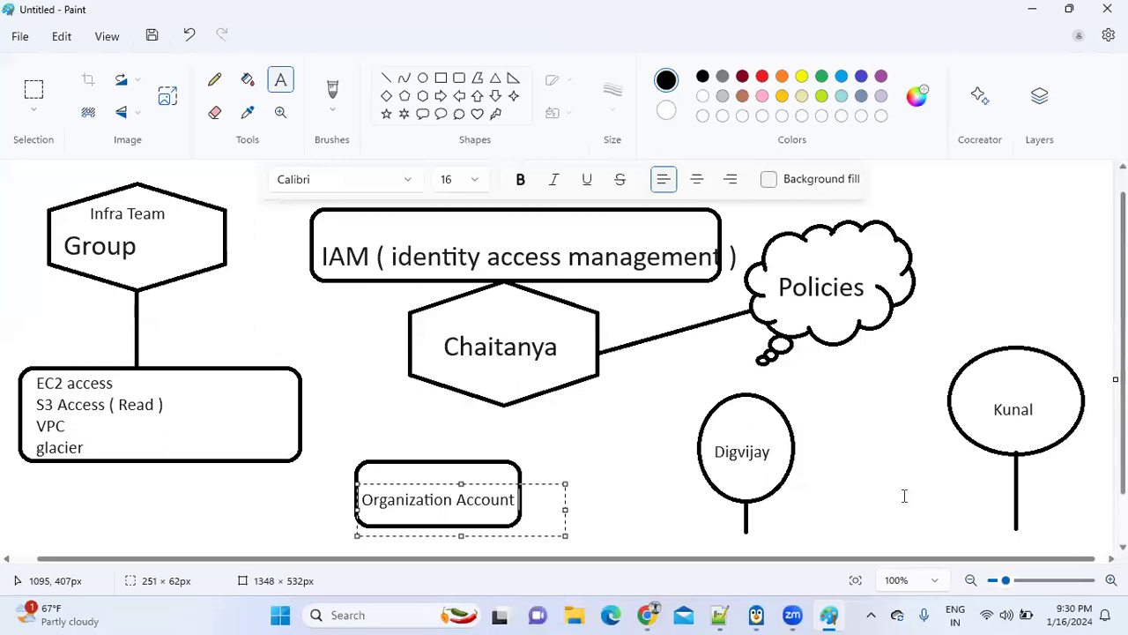
left_click(423, 78)
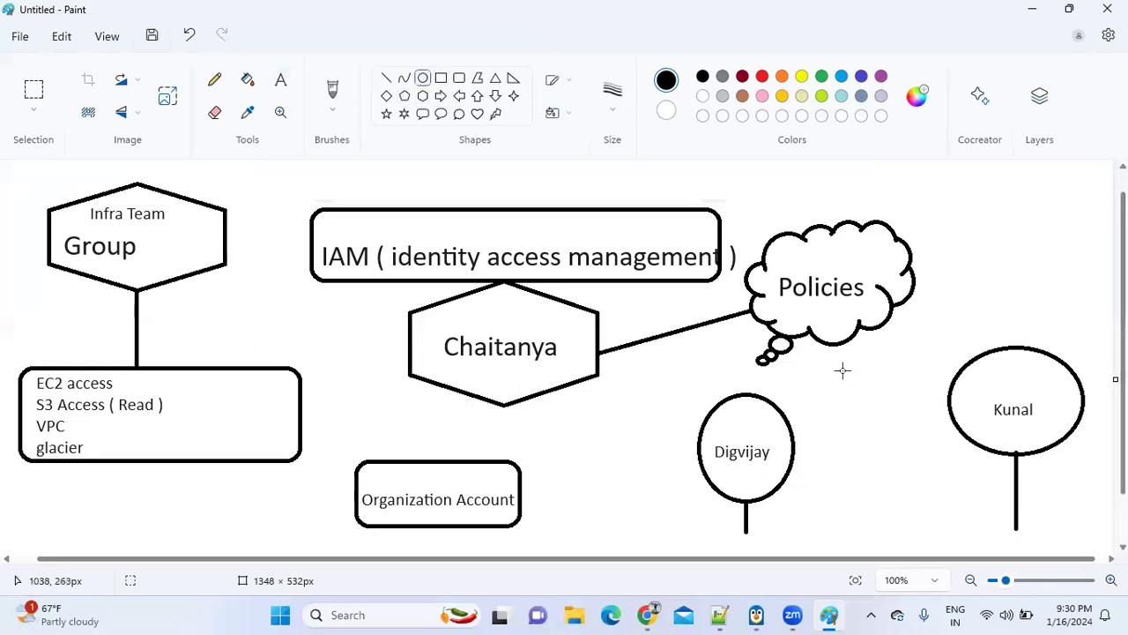
mouse_move(822, 396)
left_mouse_down()
mouse_move(902, 483)
mouse_move(943, 510)
left_mouse_up()
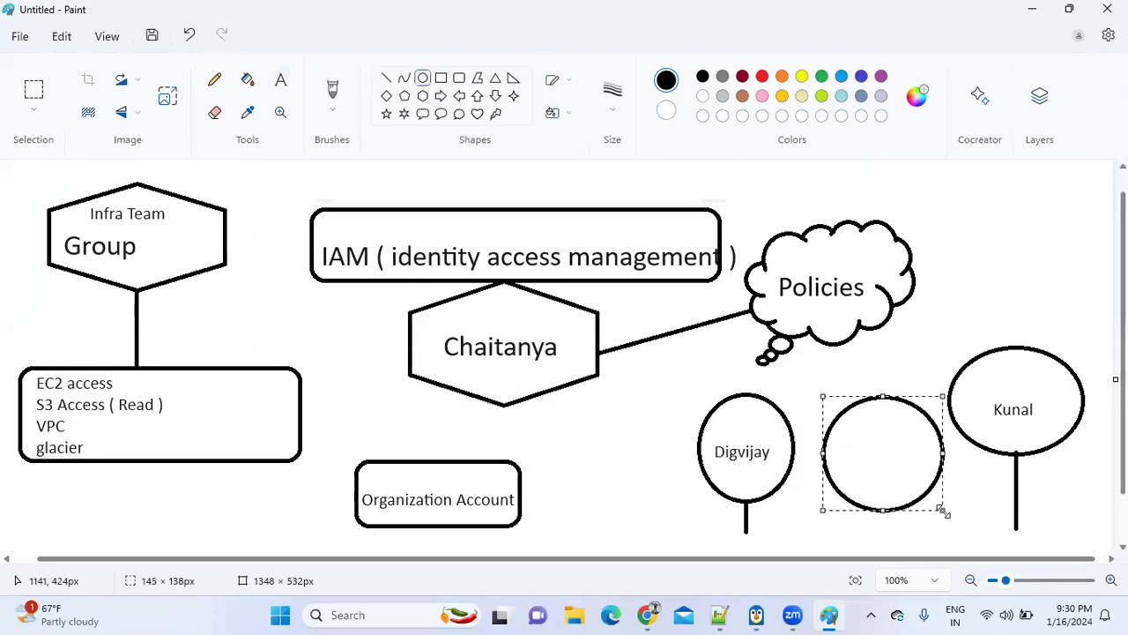
left_click(281, 79)
left_click(880, 456)
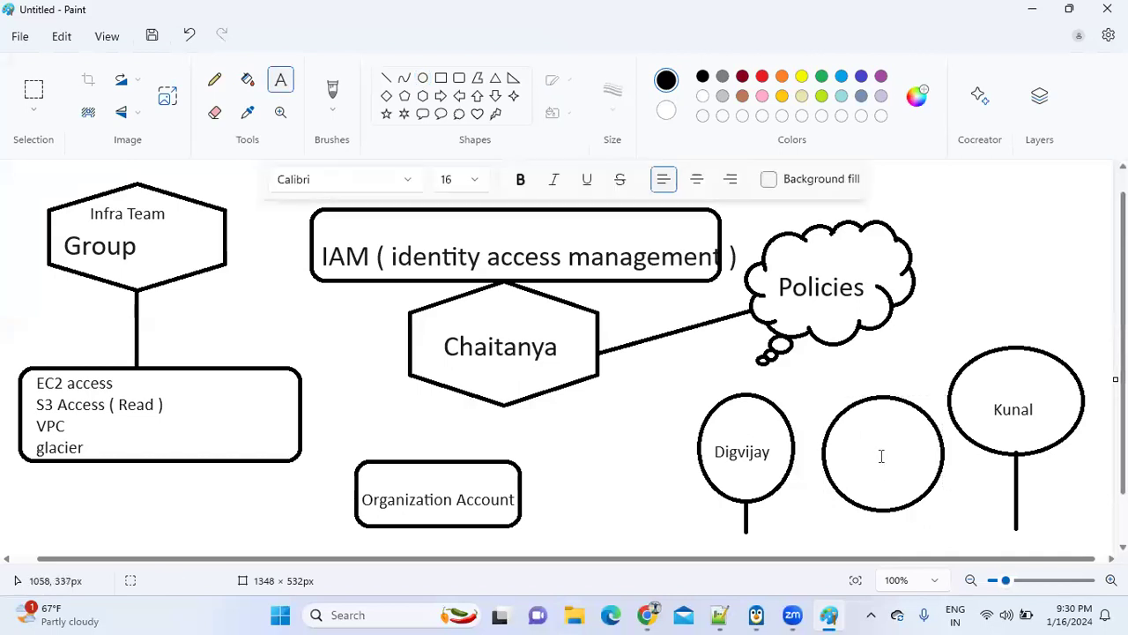
left_click(853, 455)
type("Rupali")
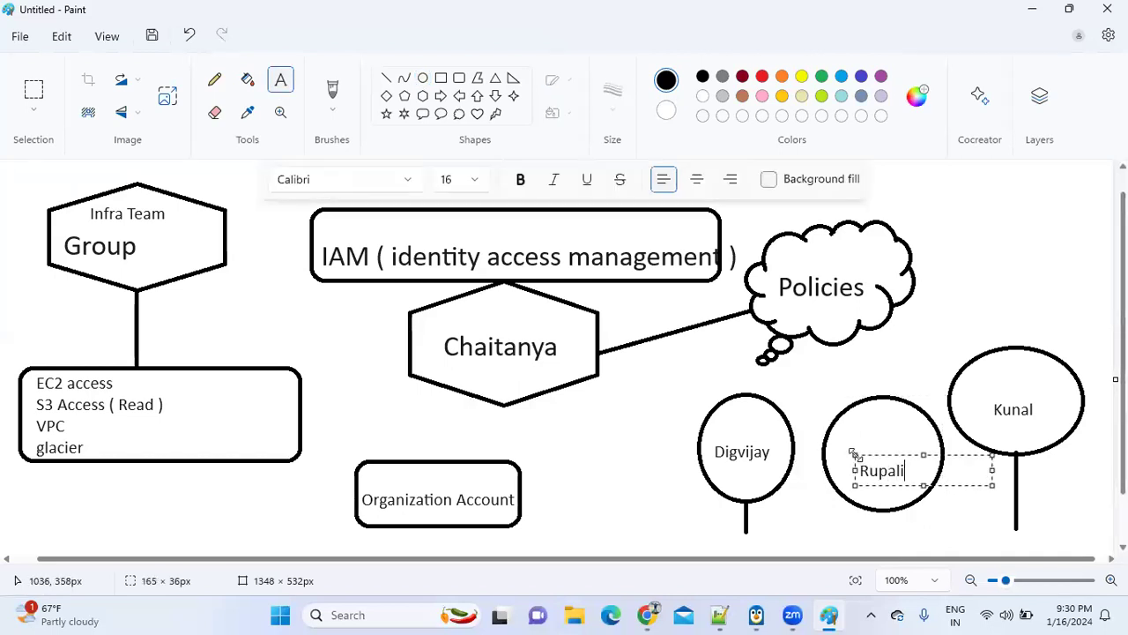
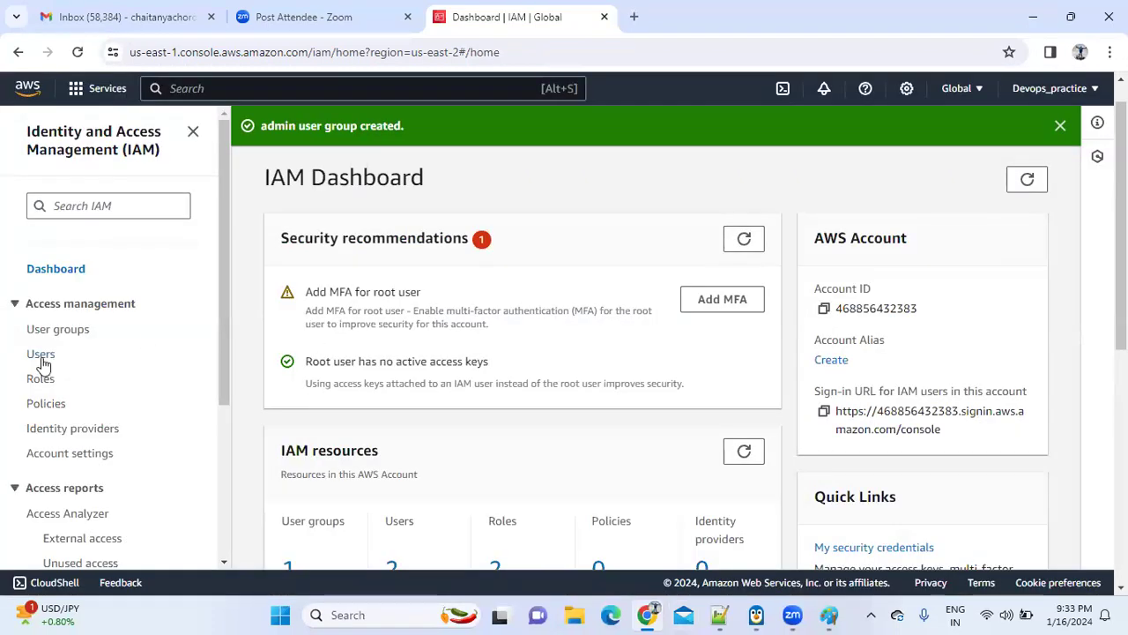
- Delete both users from the IAM users list, confirming the deletion with "delete", and dismiss the notification
left_click(41, 357)
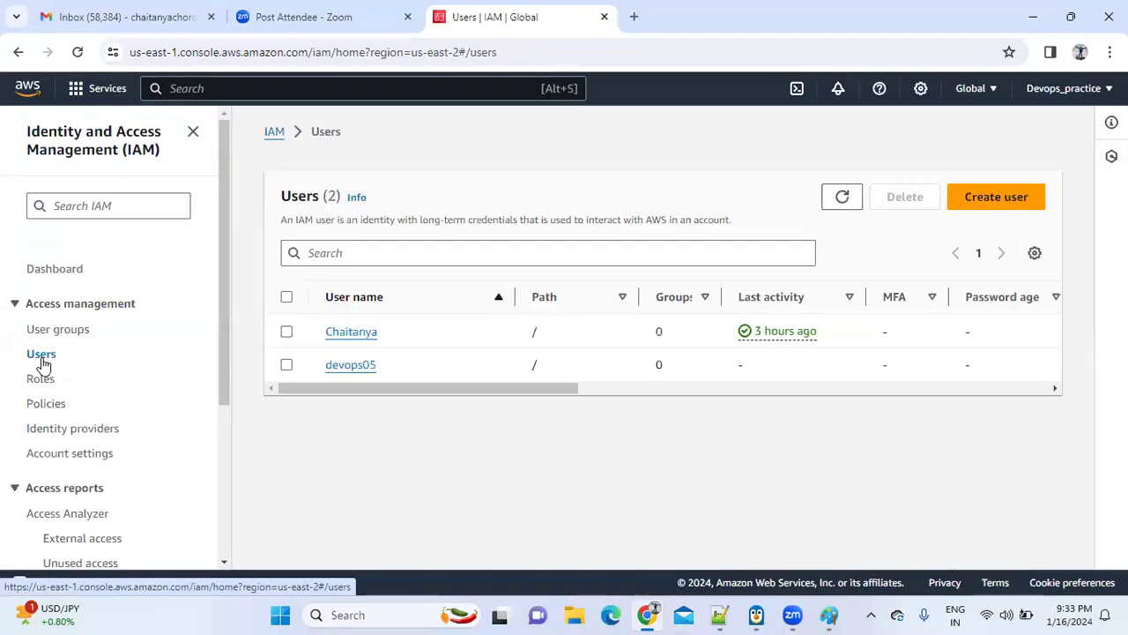
left_click(286, 297)
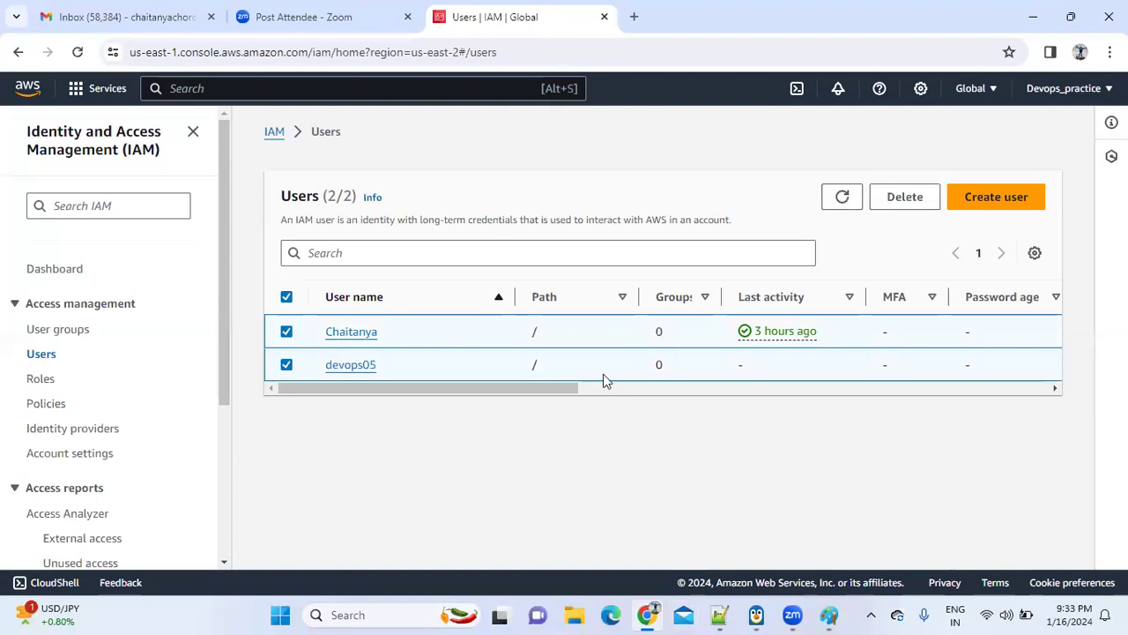
left_click(907, 198)
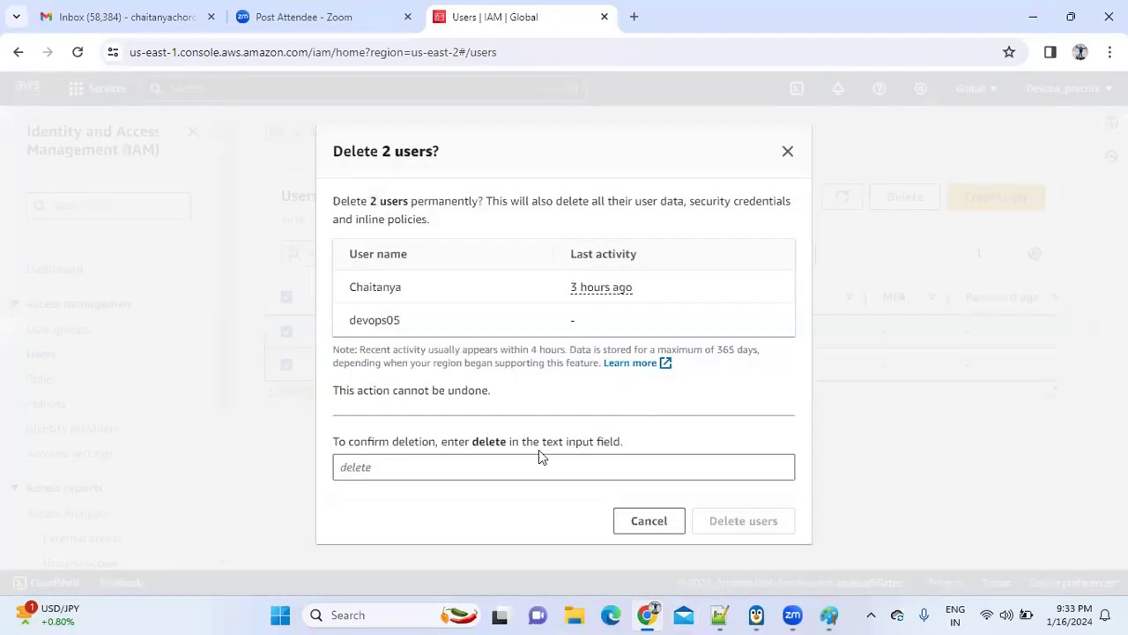
left_click(516, 467)
type("delete")
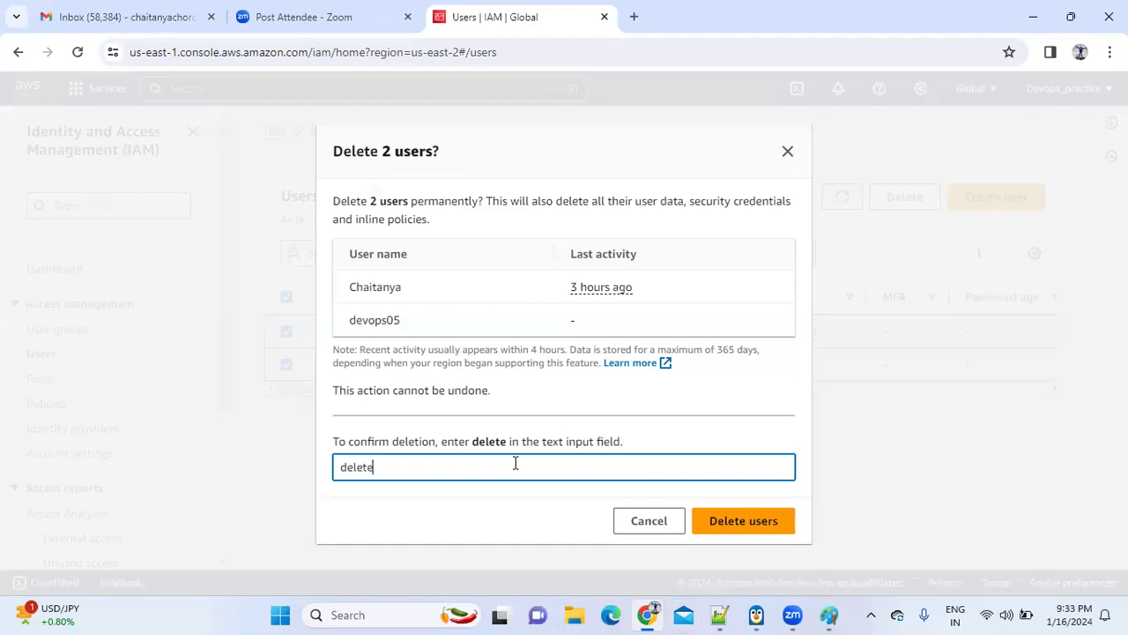
left_click(749, 526)
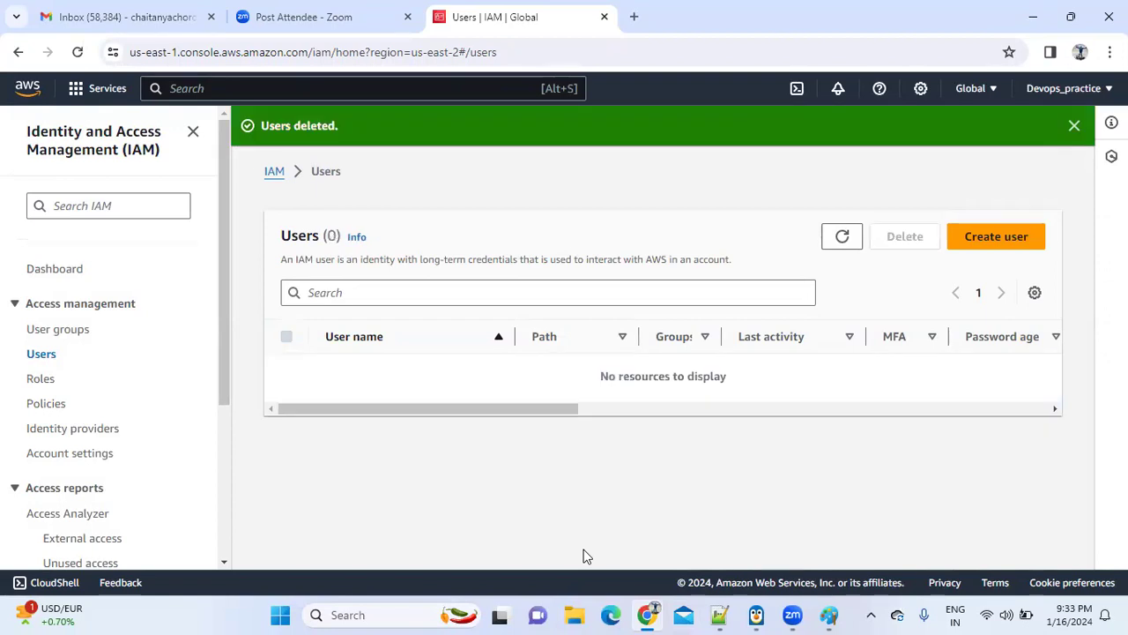
left_click(1073, 128)
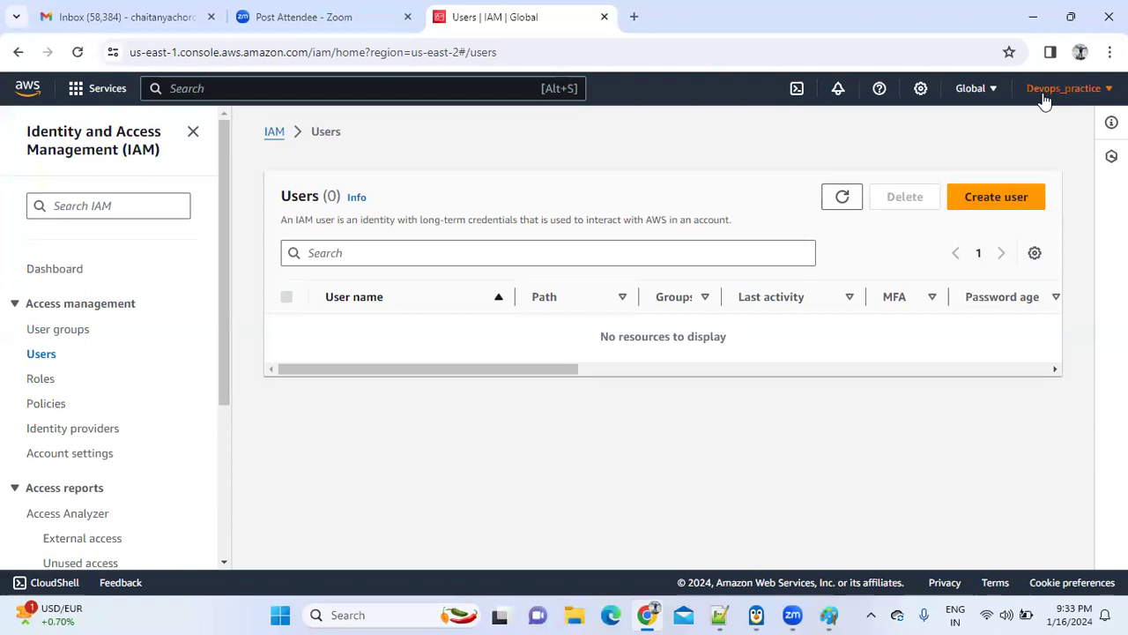
- Look at the account ID and options in the Devops_practice account menu, and close it again
left_click(1051, 90)
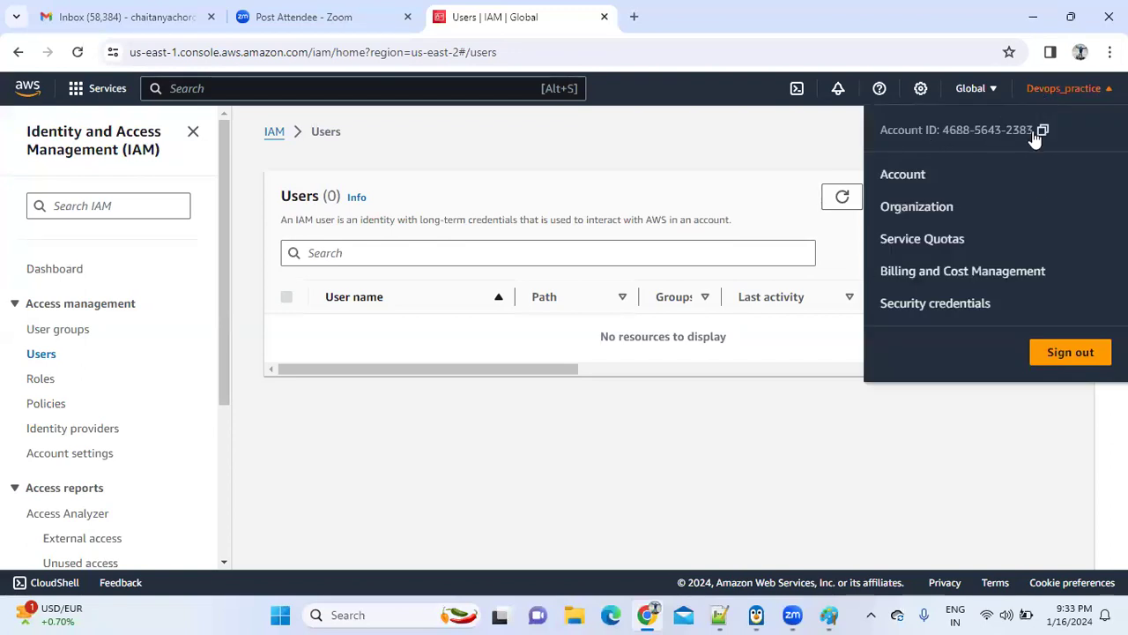
left_click(566, 474)
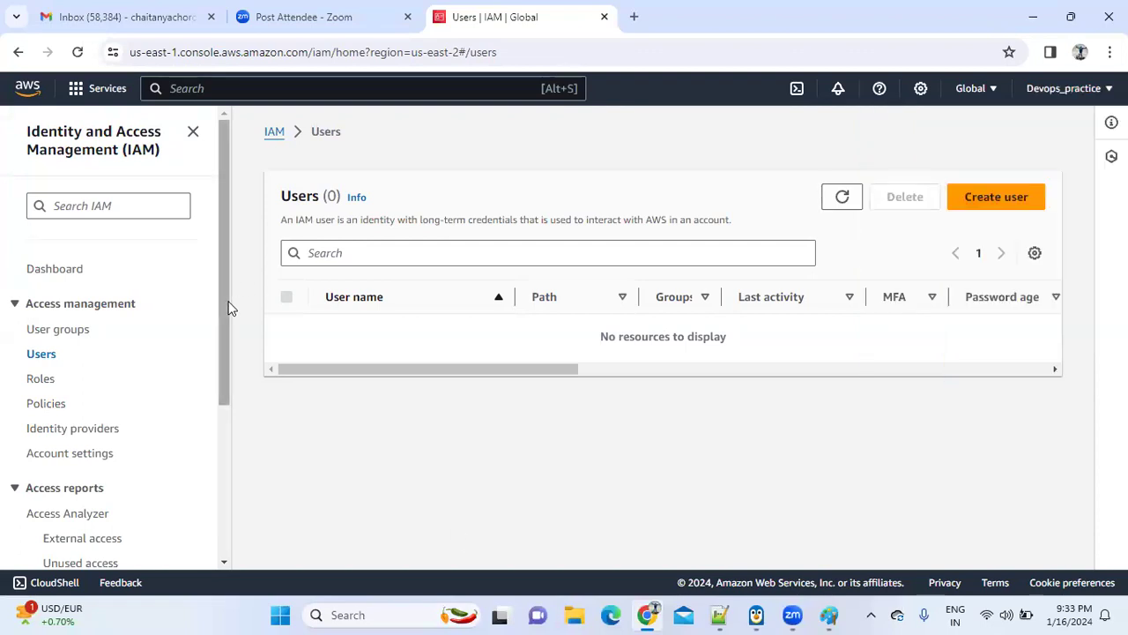
- Search the AWS console for ec2, open the EC2 service, and view its list of instances
left_click_drag(223, 303, 246, 246)
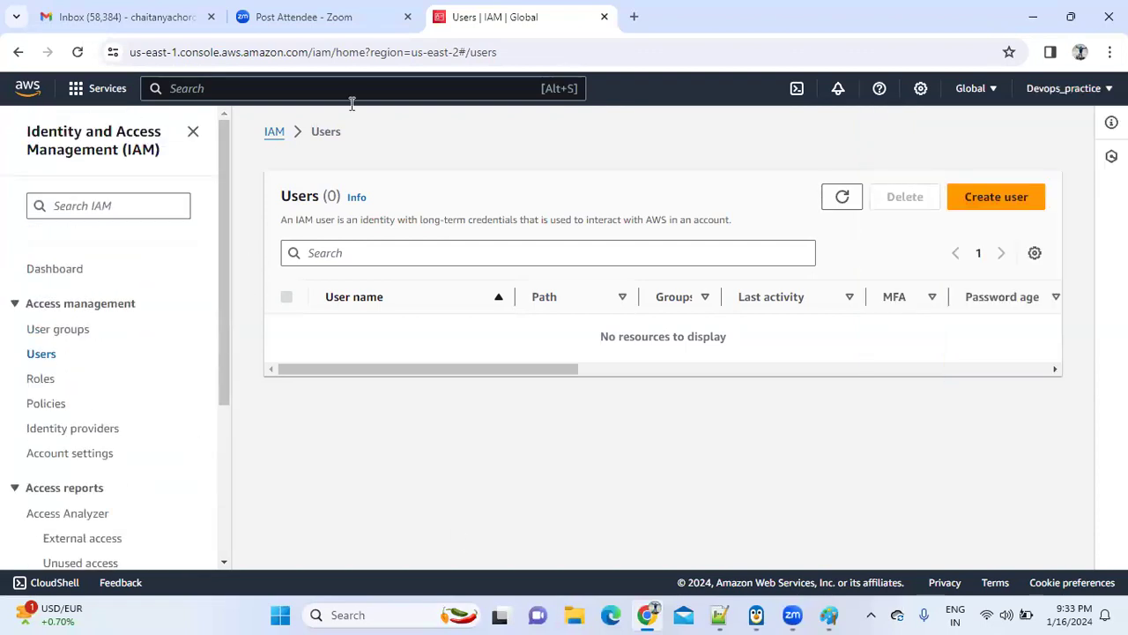
left_click(301, 85)
type("ec2")
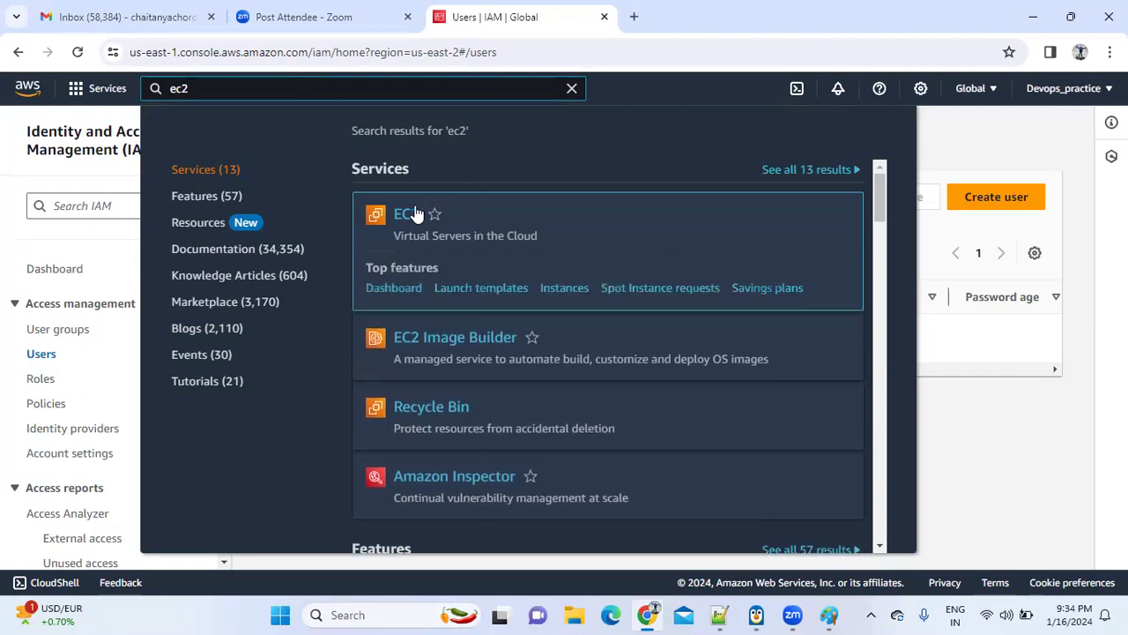
left_click(410, 214)
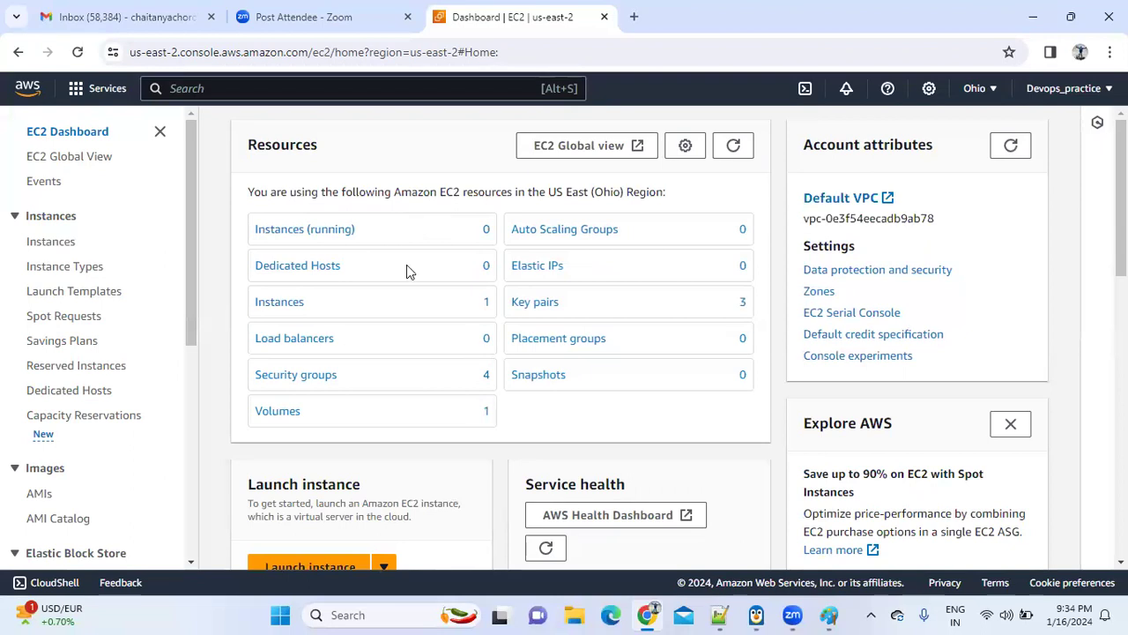
left_click(394, 306)
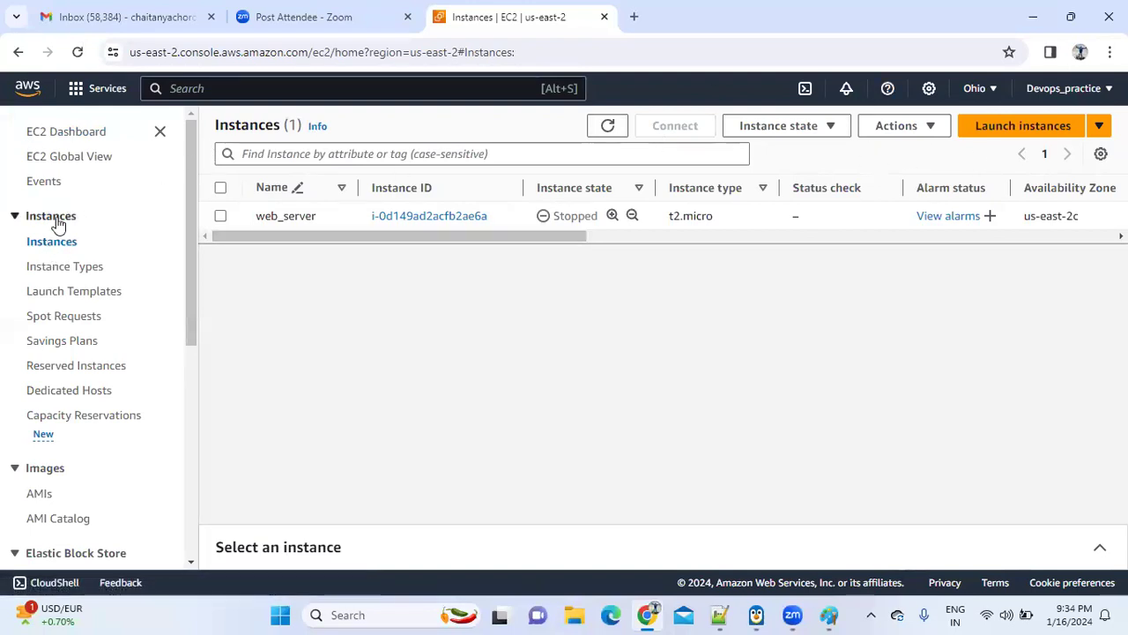
- Find the EC2 service again with the search term ec2 and start launching a new instance from its dashboard
left_click(246, 93)
type("ec2")
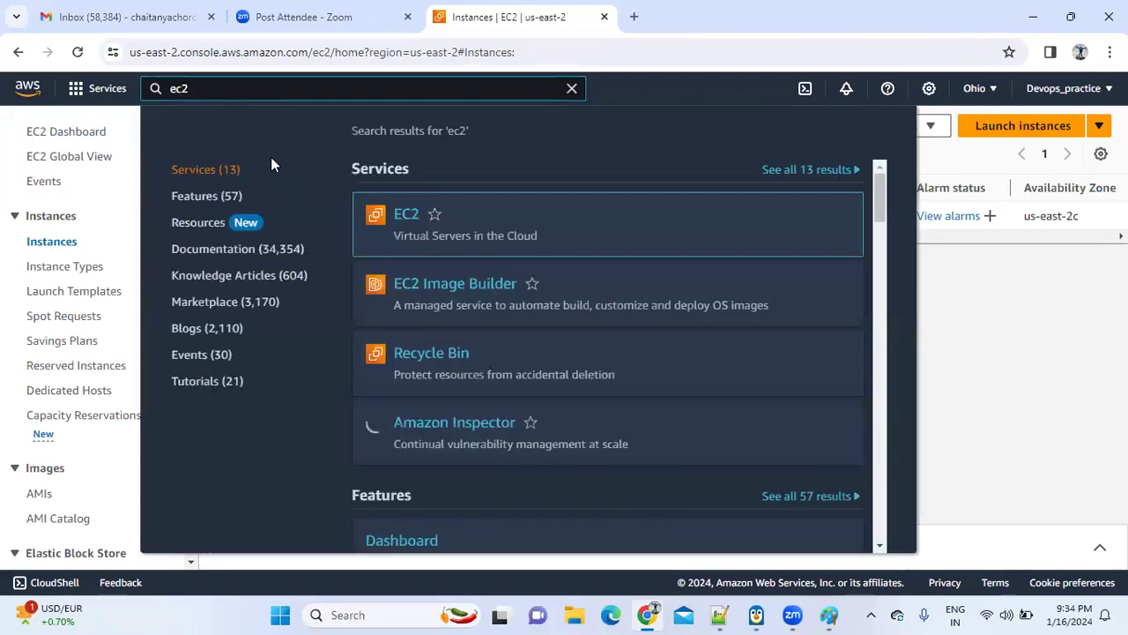
left_click(400, 218)
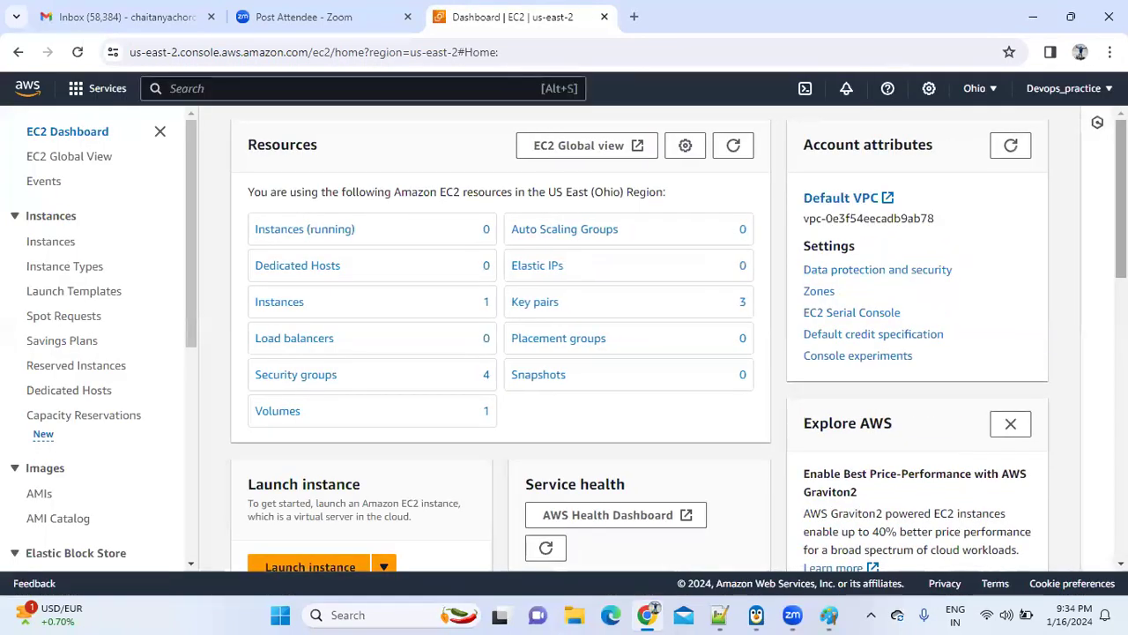
scroll(564, 335, "down", 2)
scroll(564, 335, "up", 1)
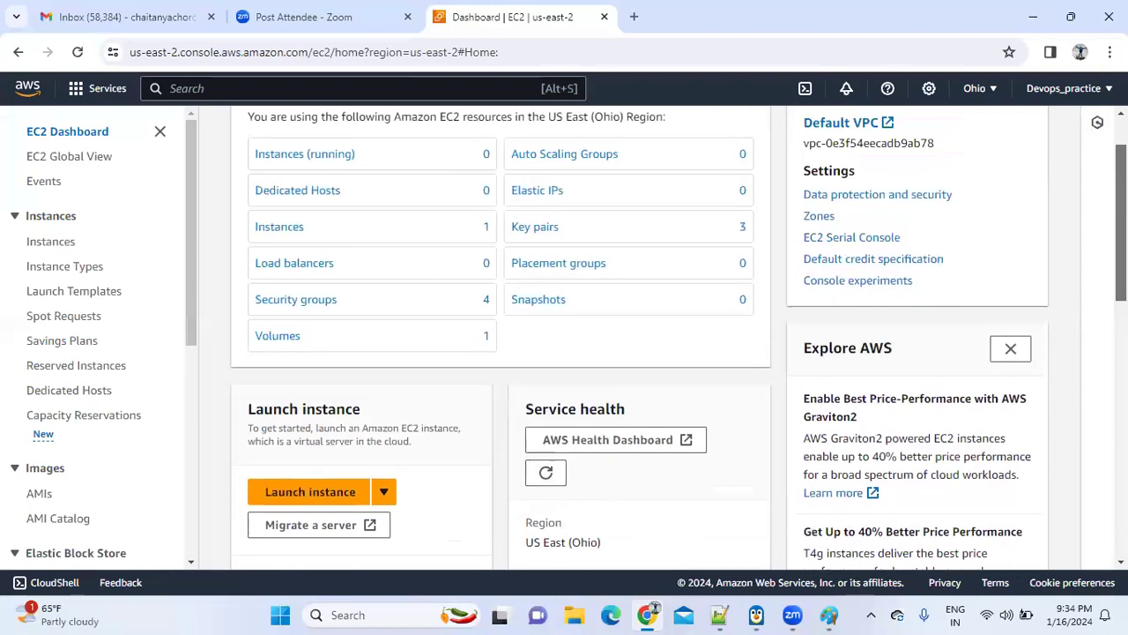
scroll(564, 335, "down", 3)
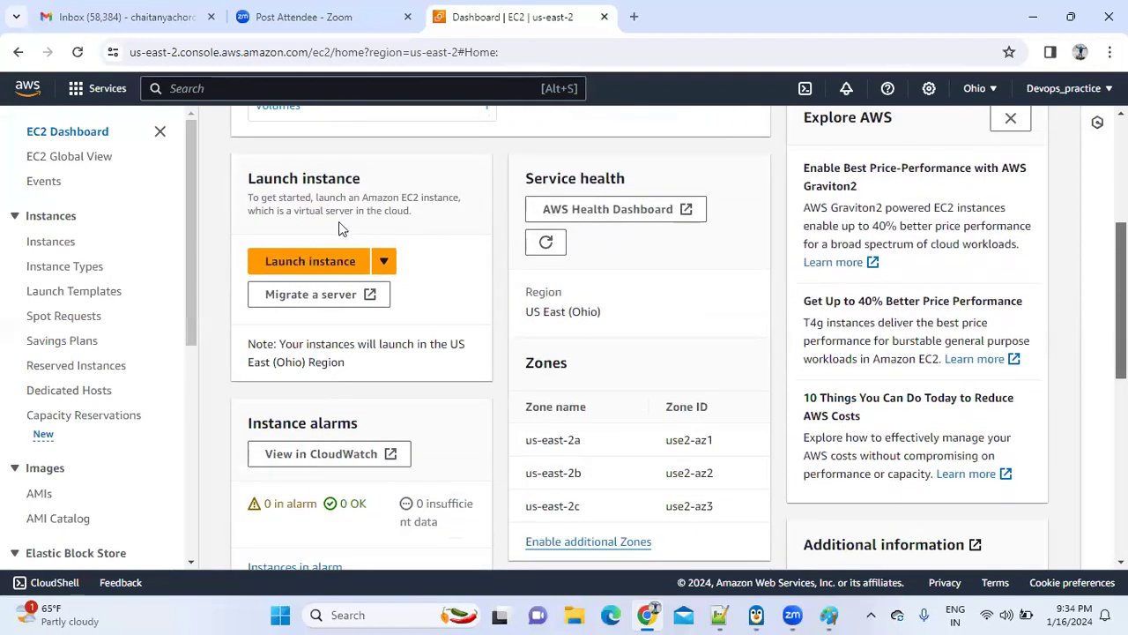
left_click(314, 262)
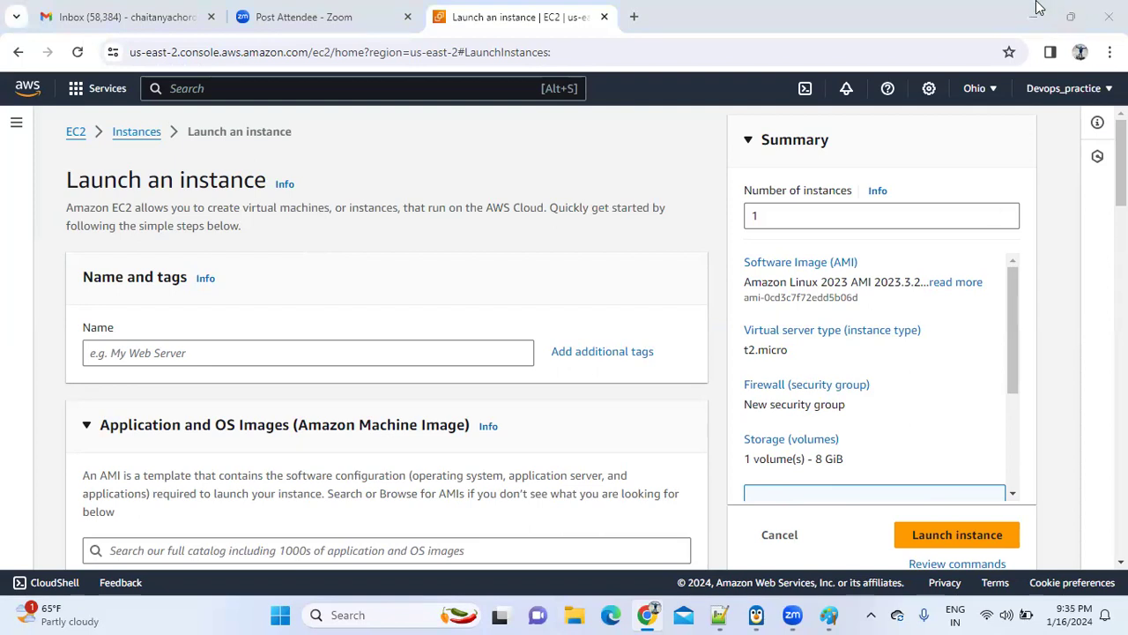
- Open the Azure portal in a new browser tab, start creating an Azure virtual machine, and examine the Basics settings for comparison
left_click(633, 16)
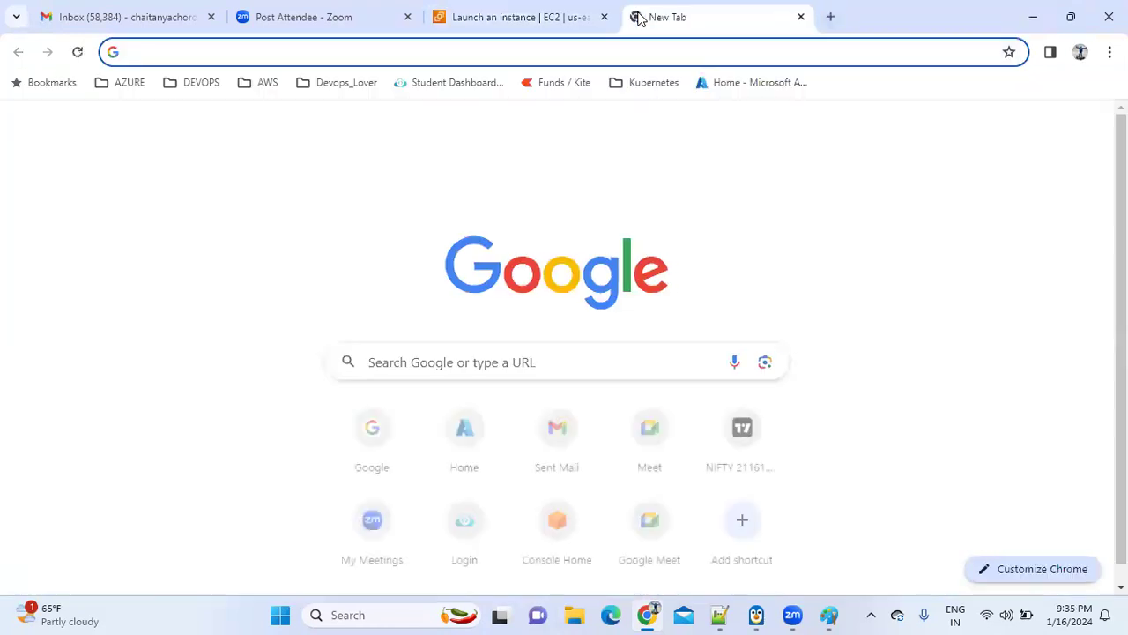
left_click(773, 79)
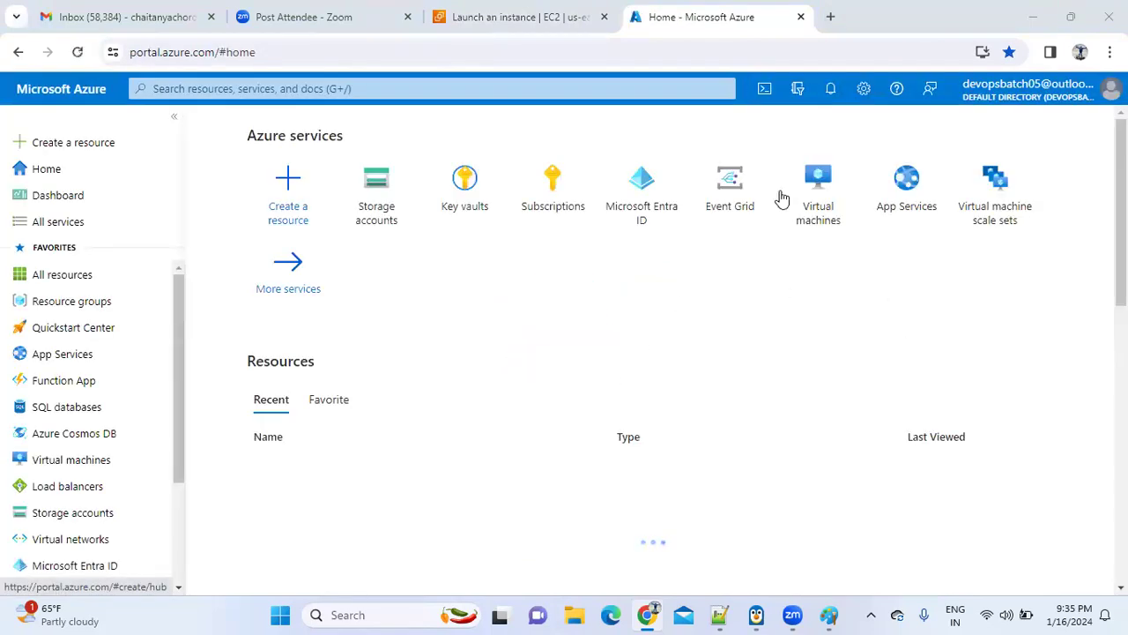
left_click(816, 215)
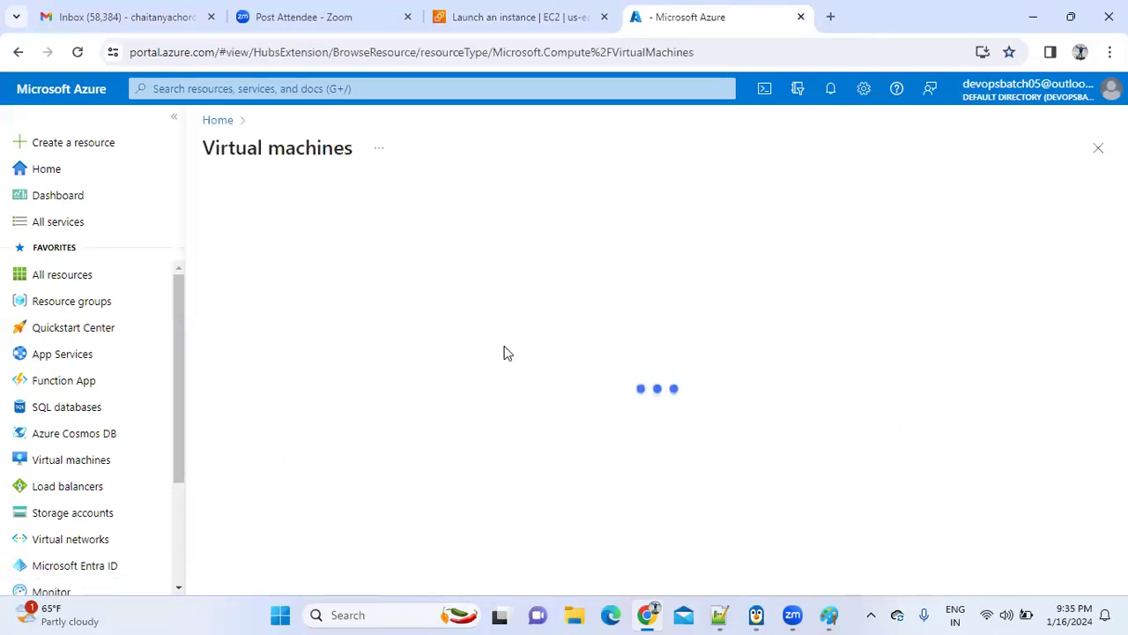
left_click(235, 207)
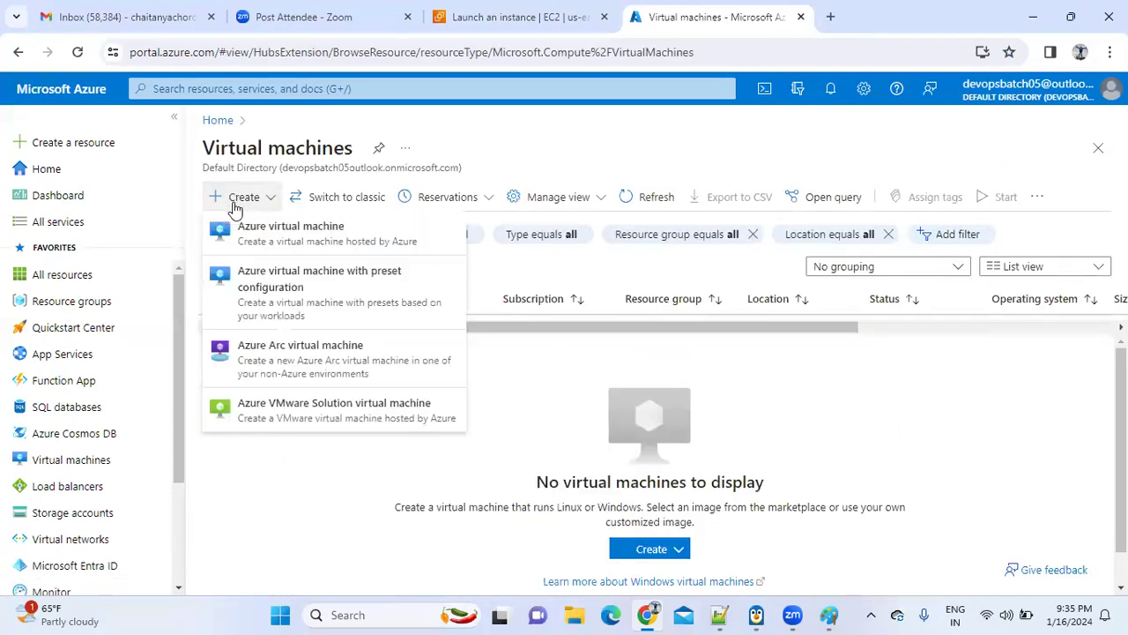
left_click(276, 232)
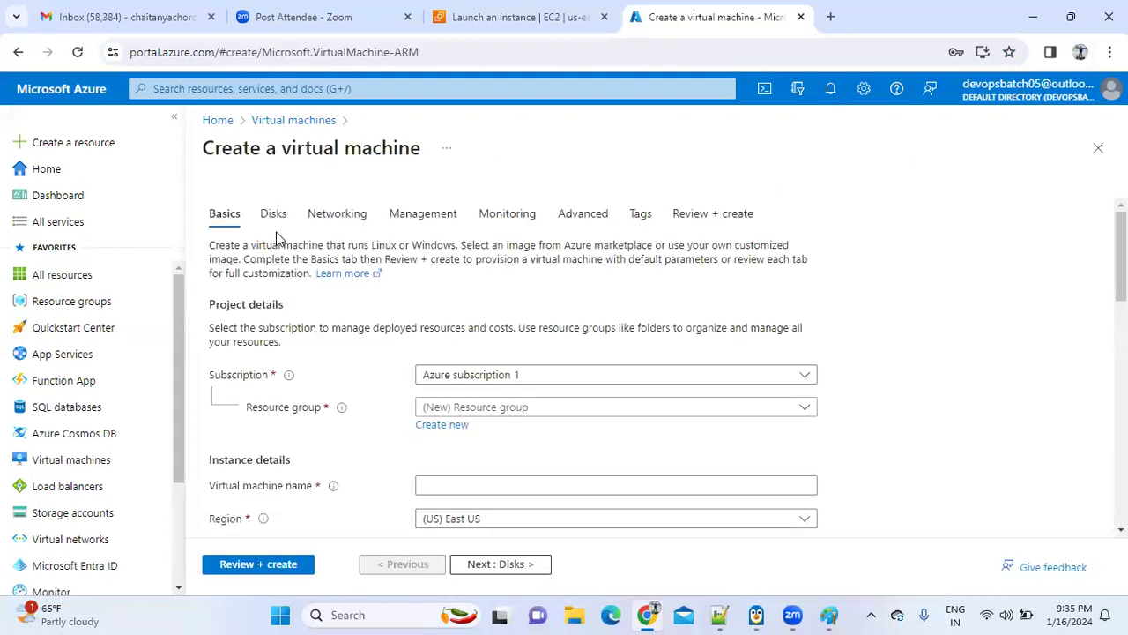
scroll(617, 370, "down", 3)
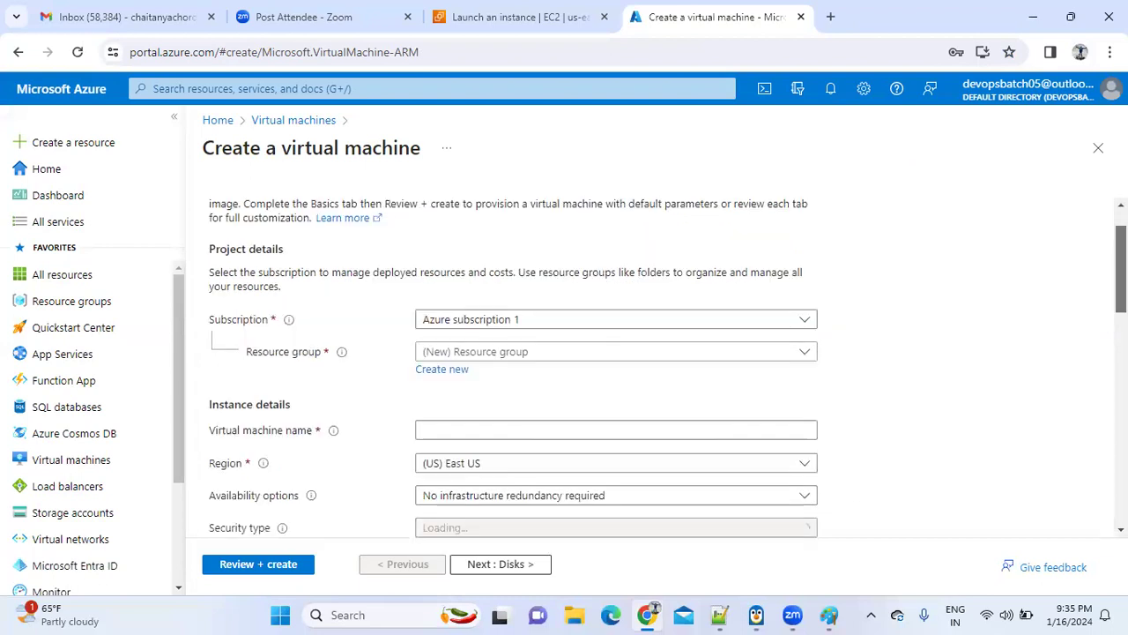
scroll(617, 370, "down", 1)
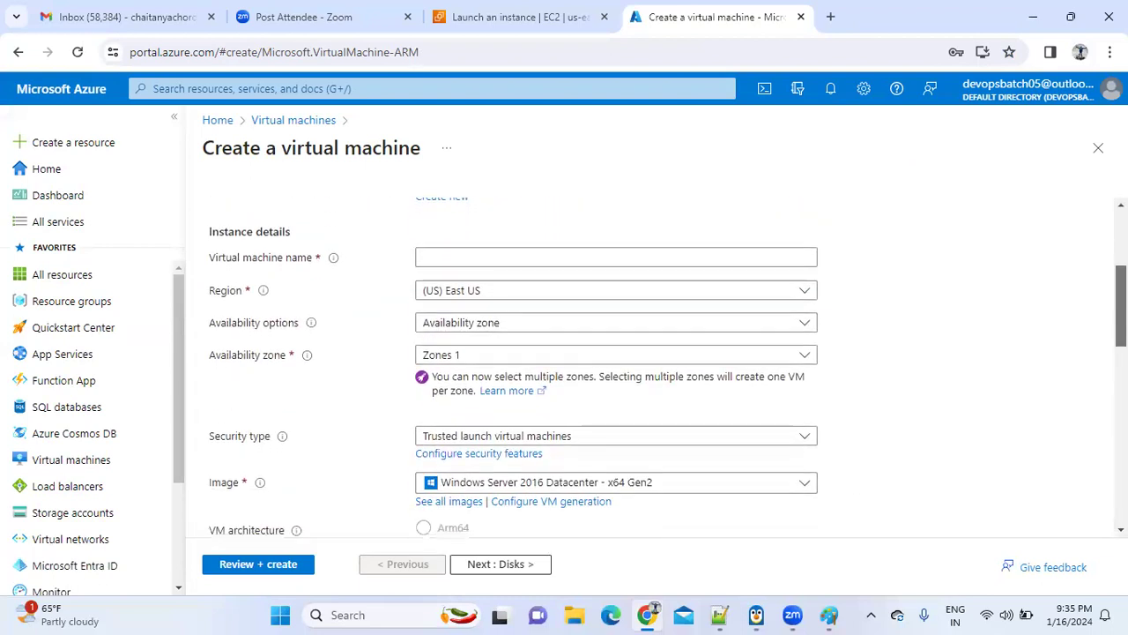
scroll(461, 349, "down", 2)
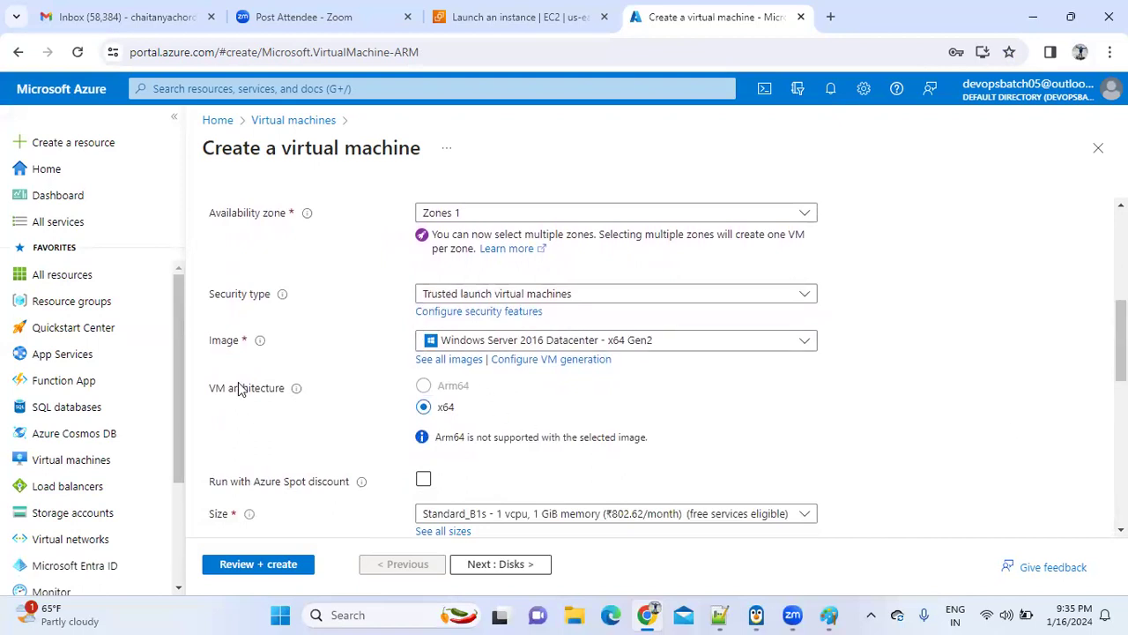
- Return to the AWS instance launch page and name the instance batch05
left_click(502, 17)
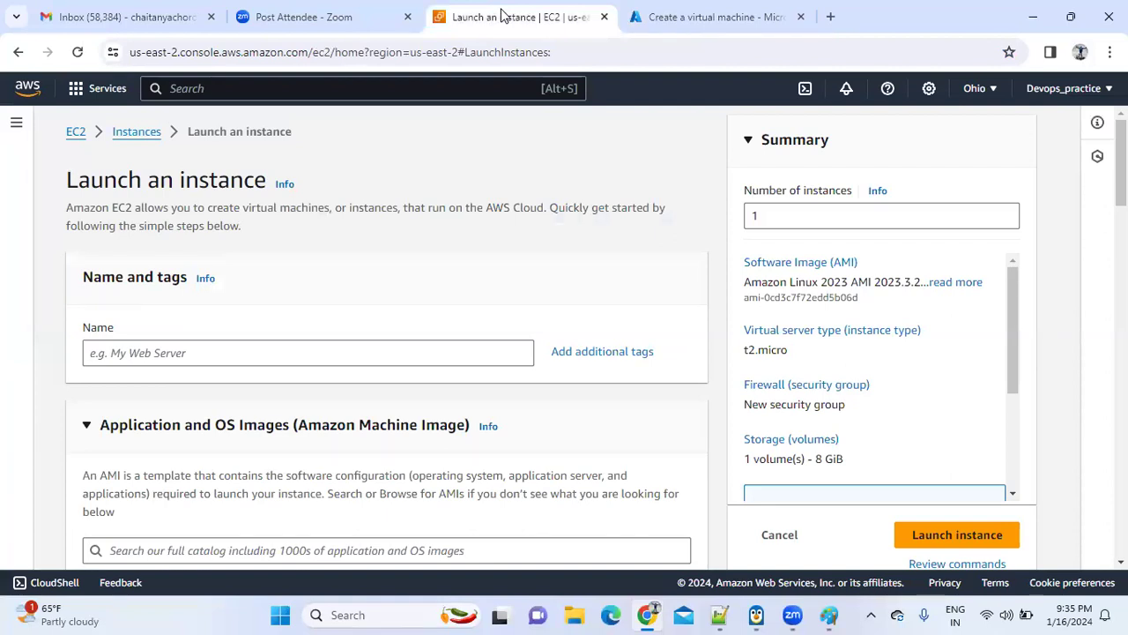
scroll(388, 353, "down", 2)
scroll(379, 215, "up", 1)
left_click(266, 194)
type("batchp5")
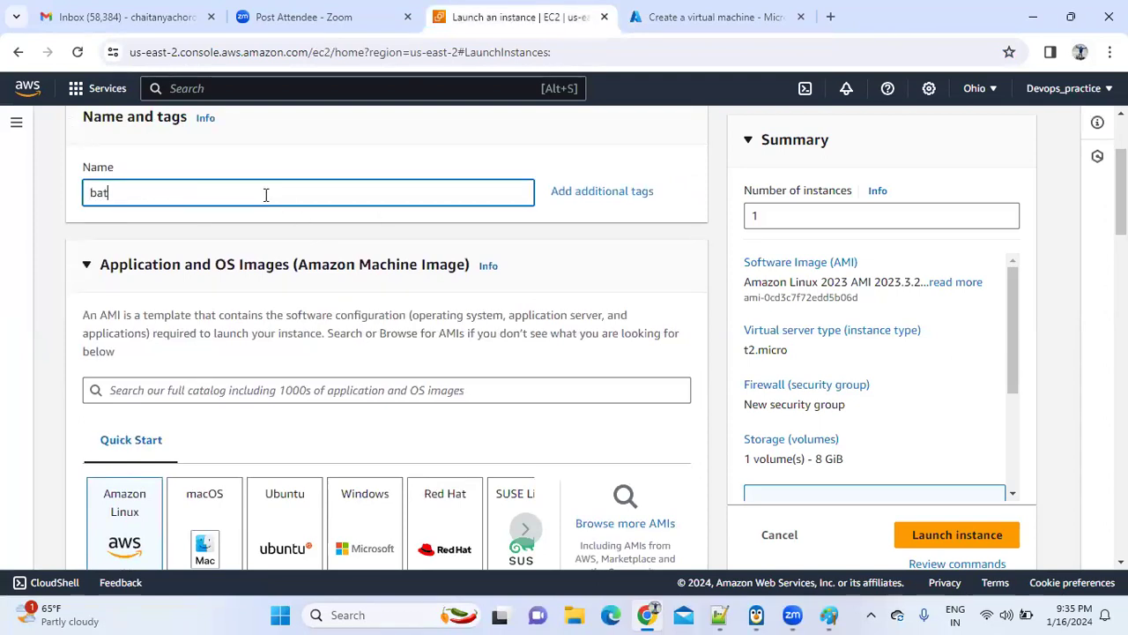
key("BackSpace")
key("BackSpace")
type("05")
- Browse the Quick Start operating systems and select Ubuntu for the instance
scroll(388, 353, "down", 2)
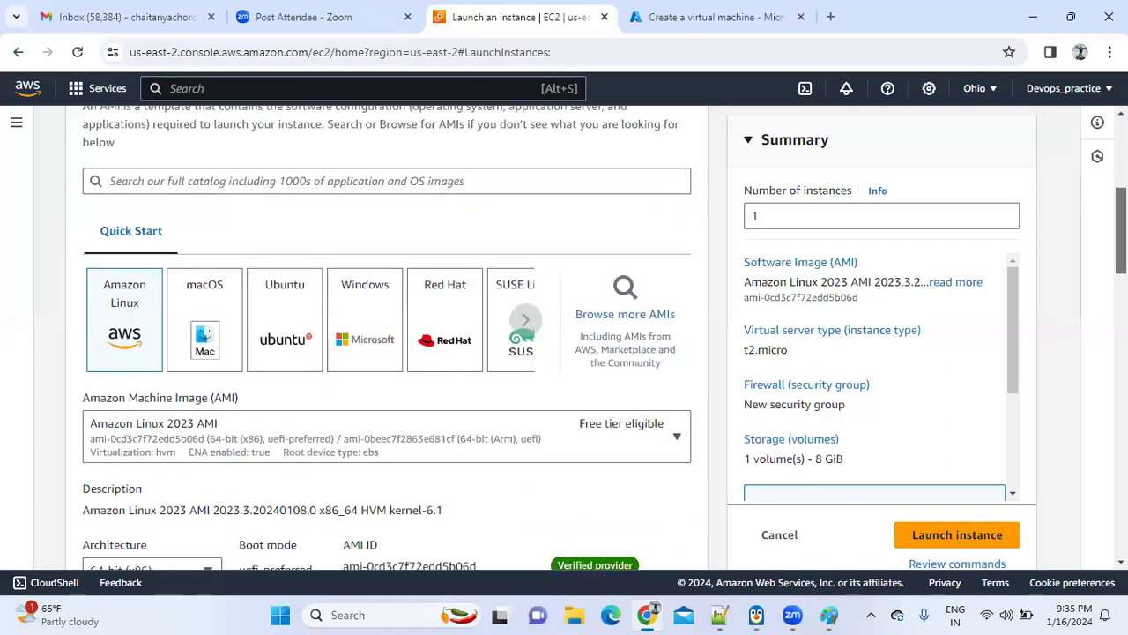
scroll(388, 352, "down", 1)
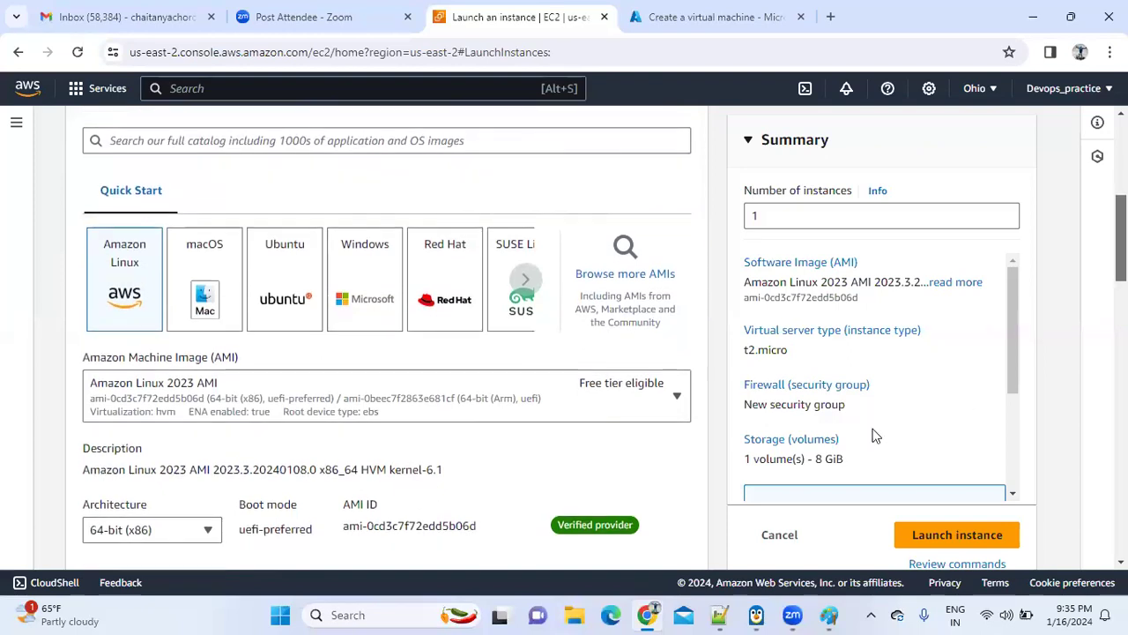
left_click(527, 280)
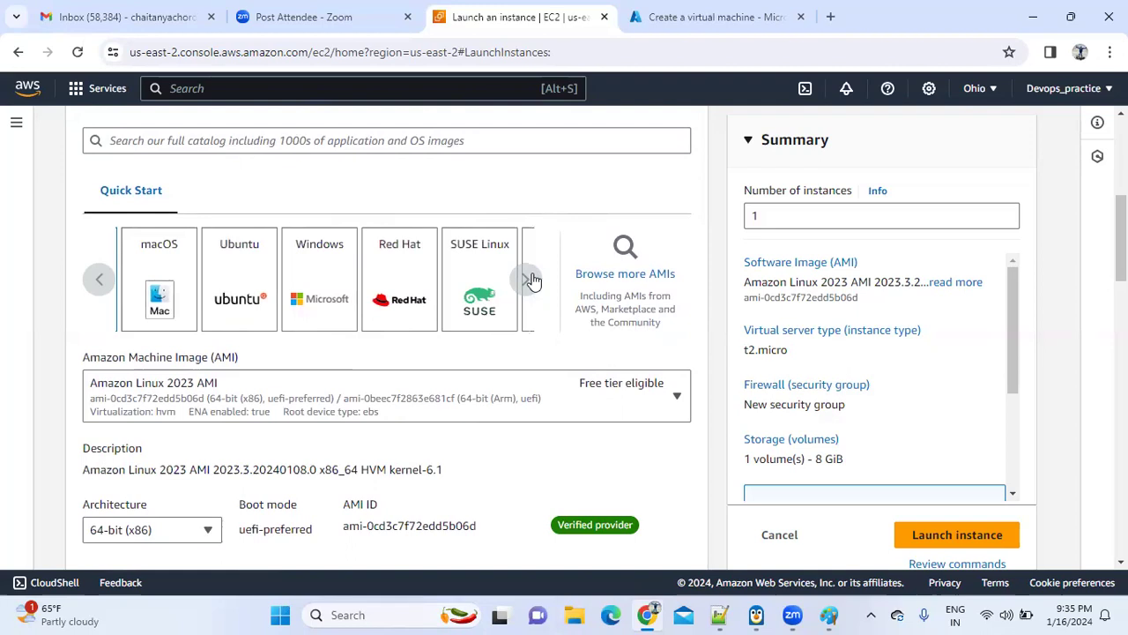
left_click(529, 279)
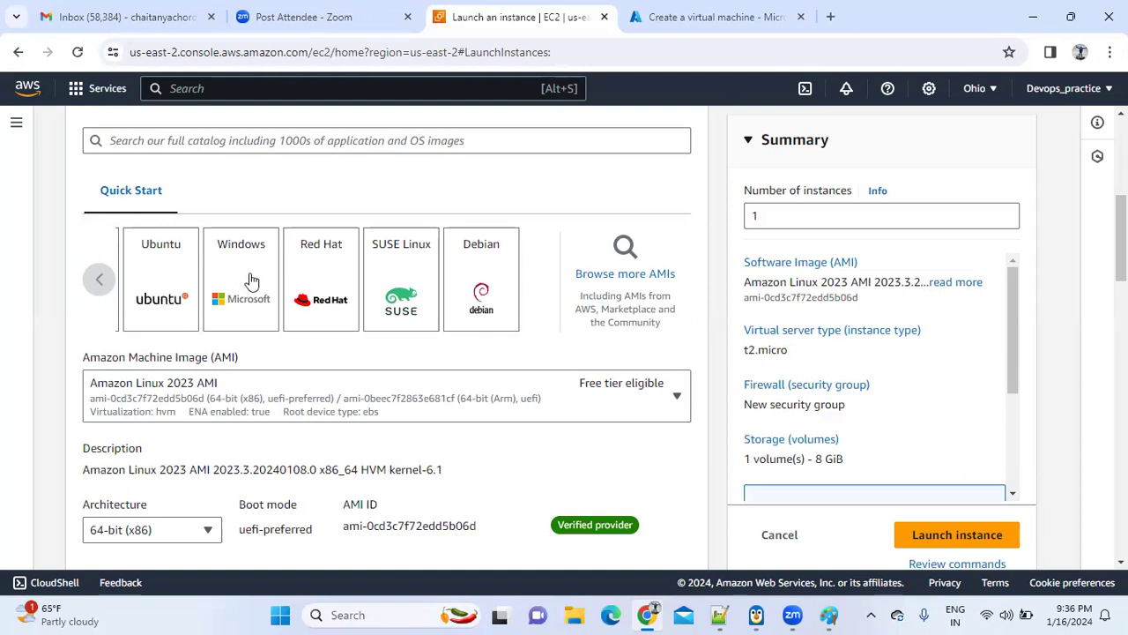
left_click(165, 286)
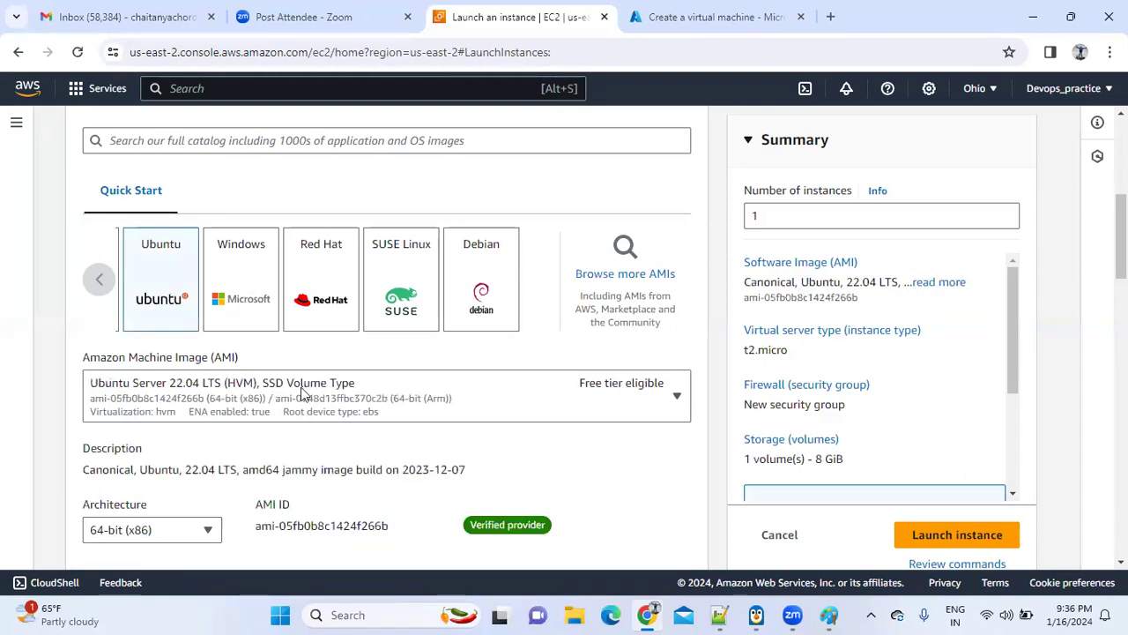
- Choose Ubuntu Server 20.04 LTS (HVM), SSD Volume Type as the Amazon Machine Image
scroll(357, 281, "down", 2)
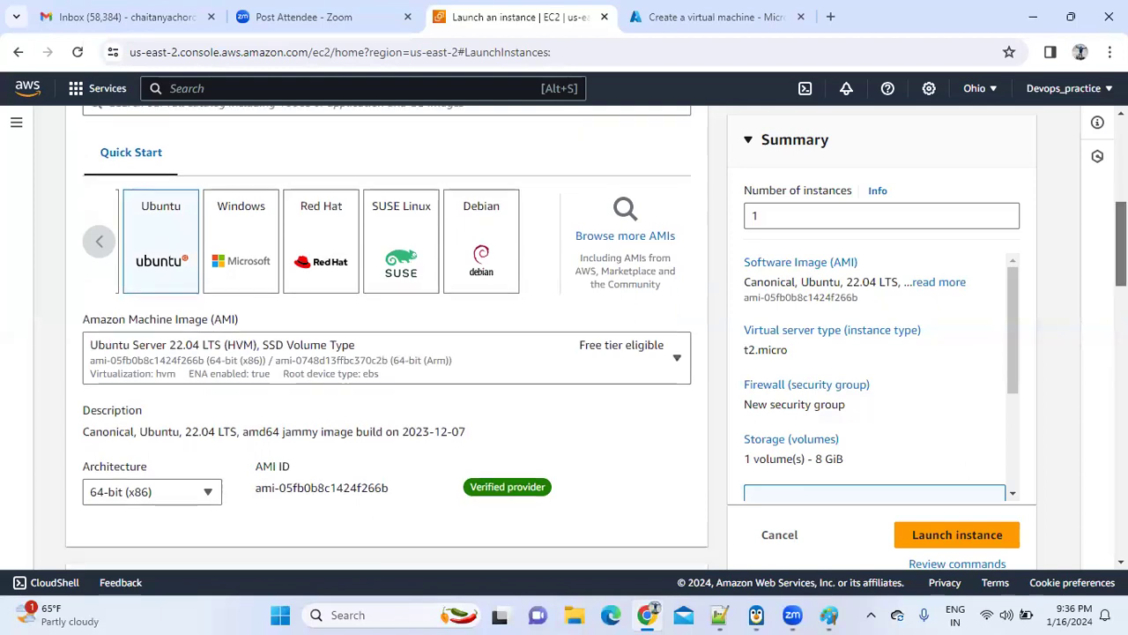
left_click(238, 241)
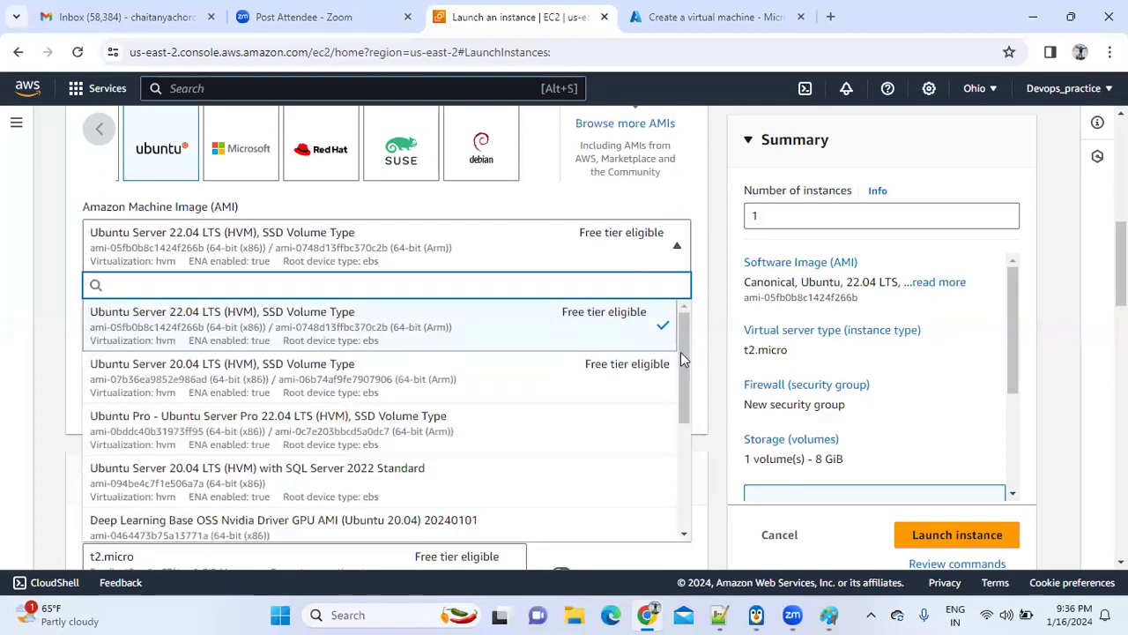
scroll(681, 352, "down", 2)
left_click_drag(680, 396, 702, 254)
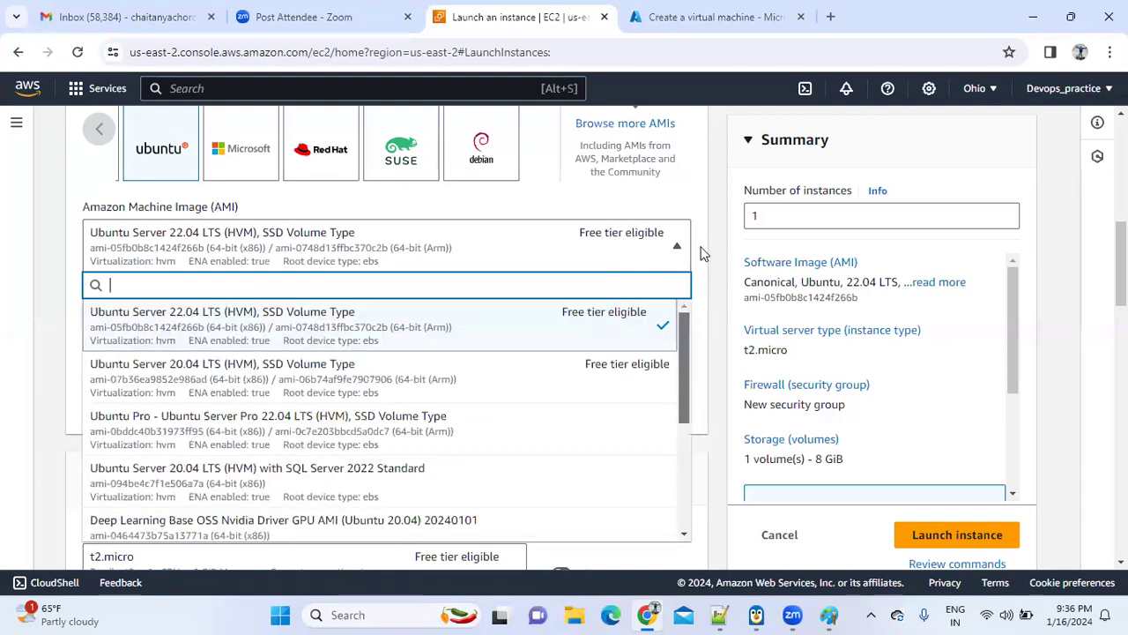
left_click(385, 390)
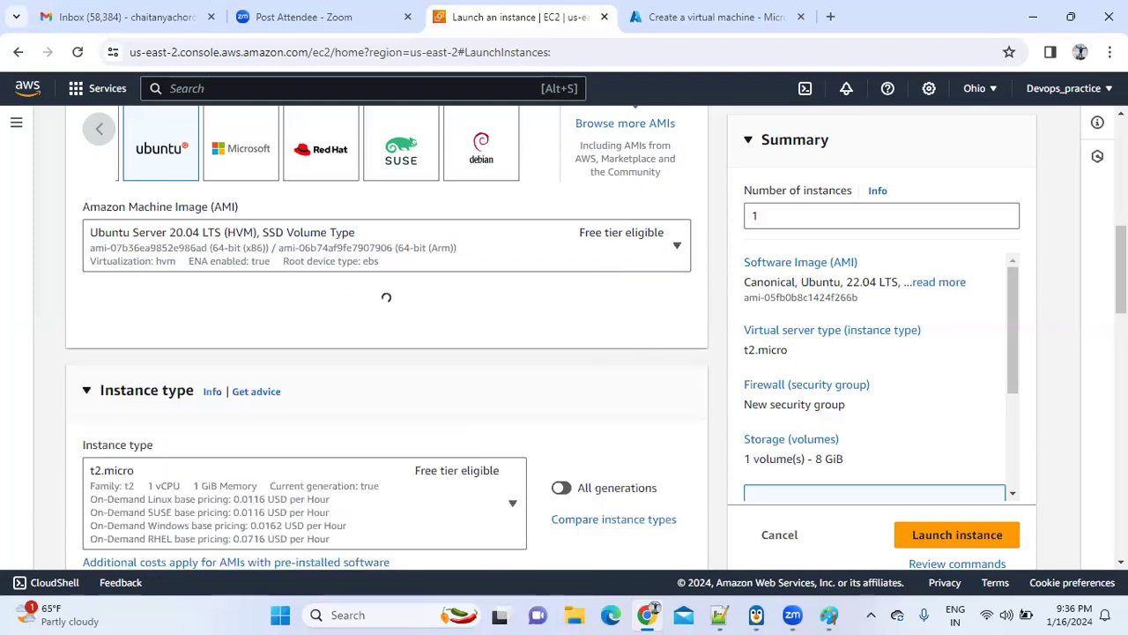
- Open the full AMI catalog and look through the Quickstart AMIs, including the Amazon Linux, macOS, Debian and Windows images
scroll(771, 287, "up", 2)
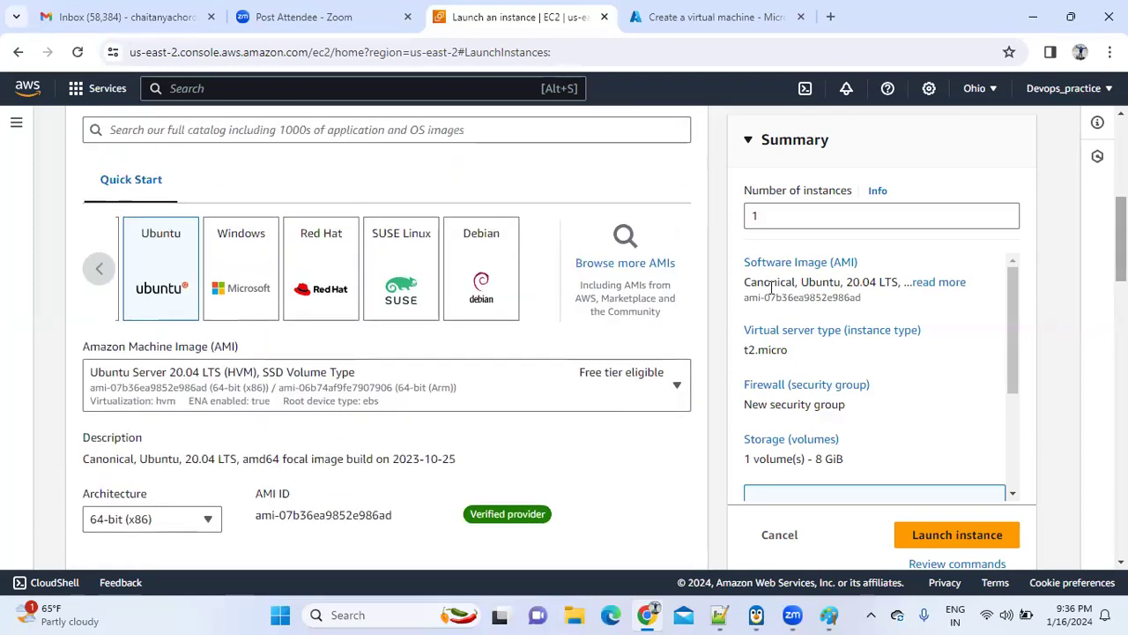
left_click(619, 261)
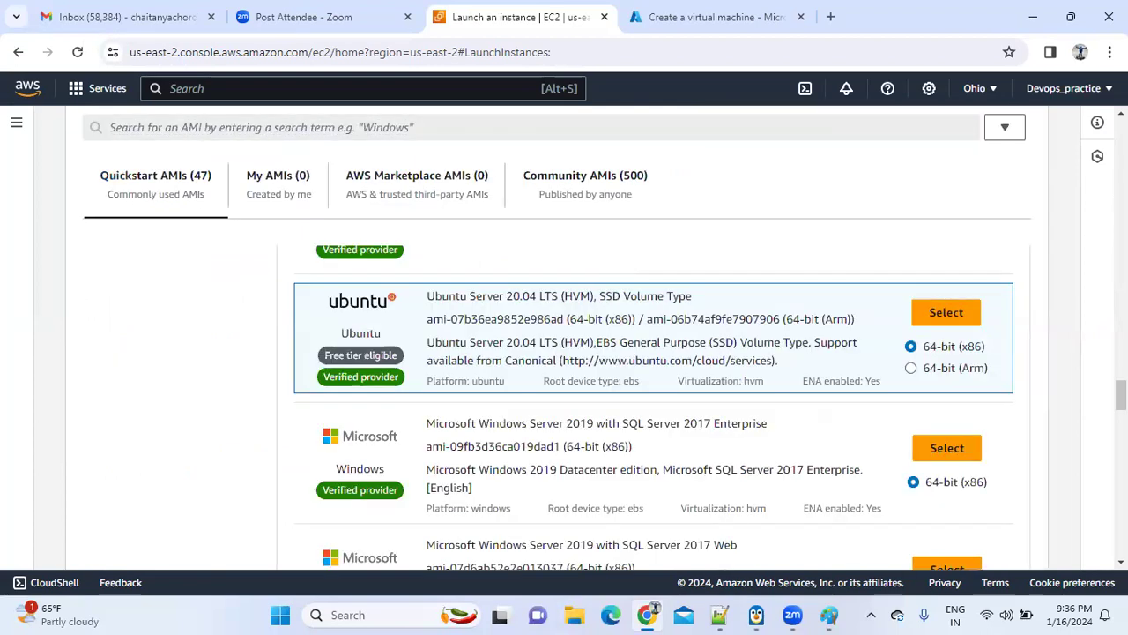
scroll(652, 405, "down", 10)
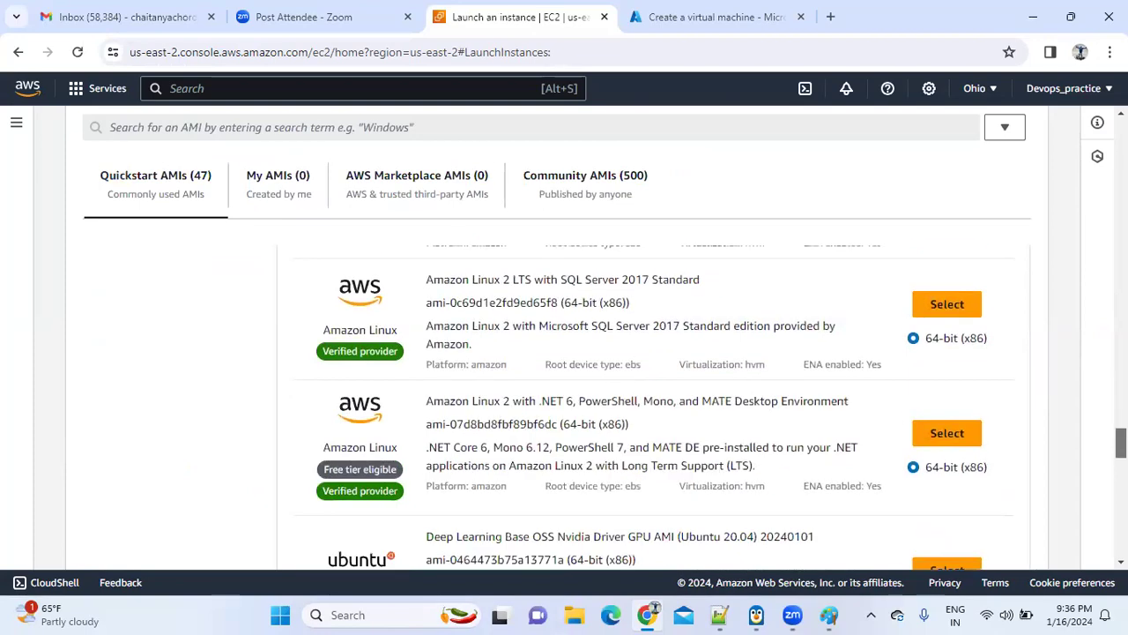
scroll(653, 405, "up", 10)
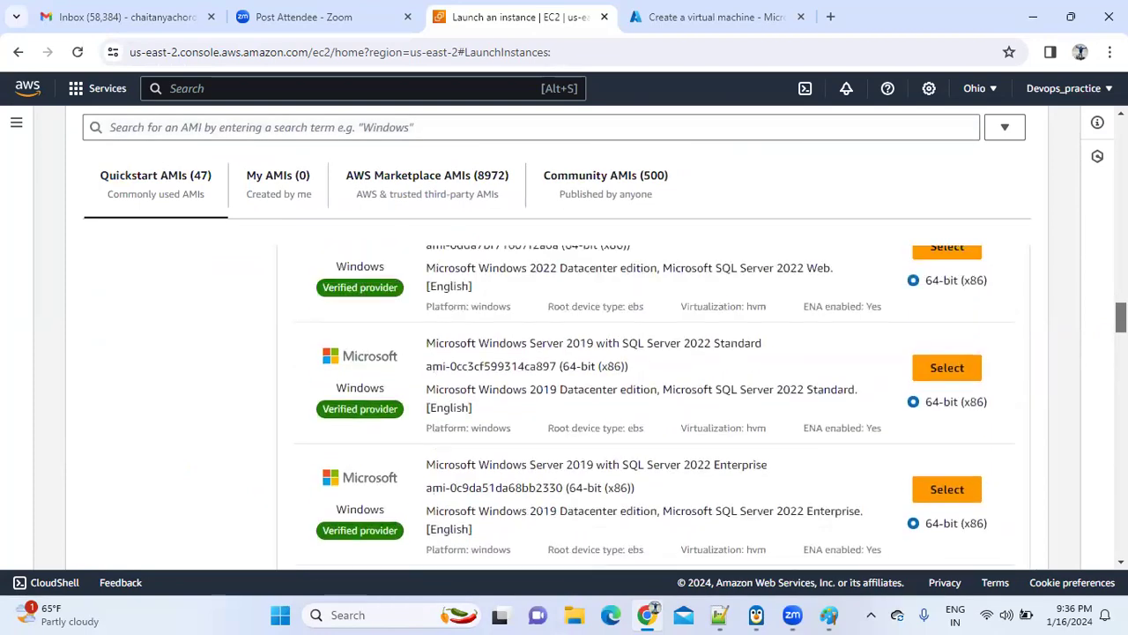
scroll(652, 405, "up", 5)
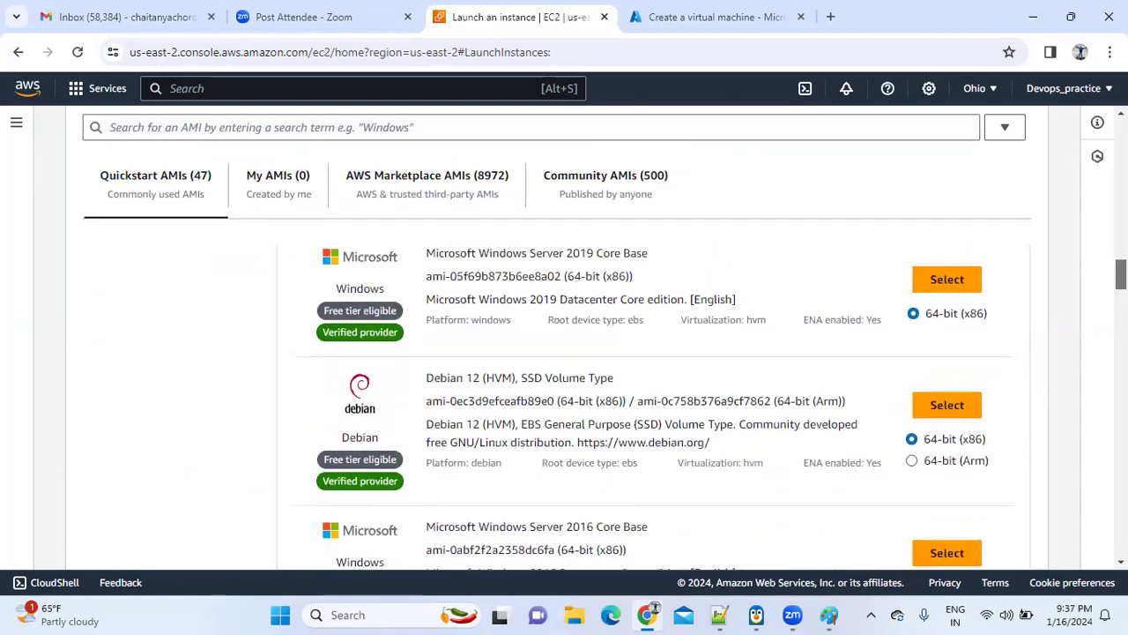
scroll(653, 405, "up", 10)
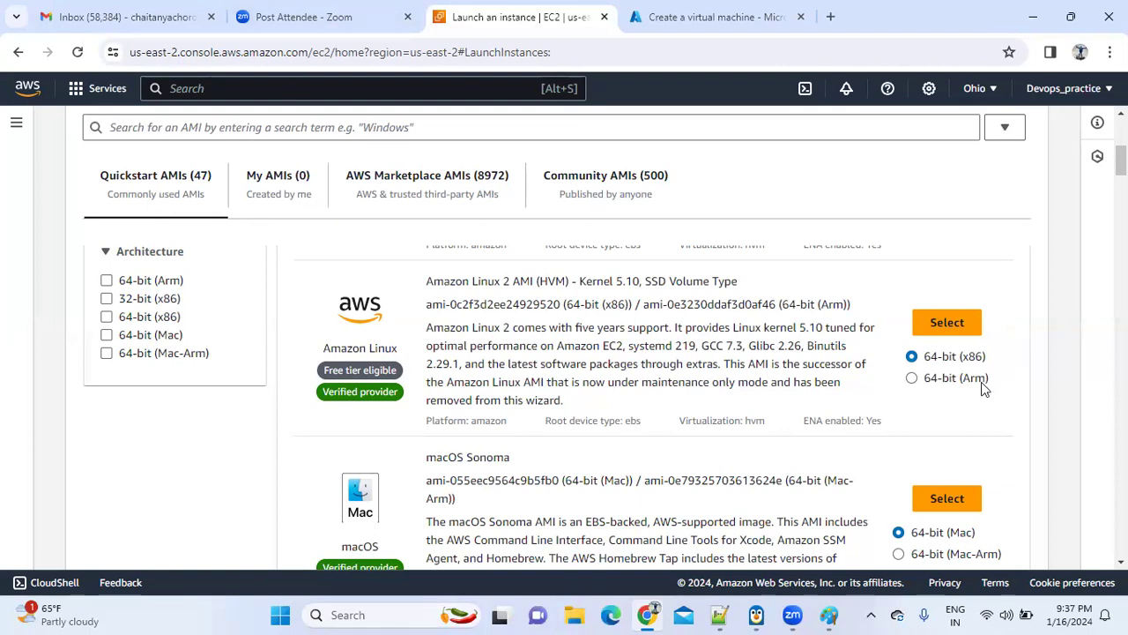
scroll(652, 405, "down", 20)
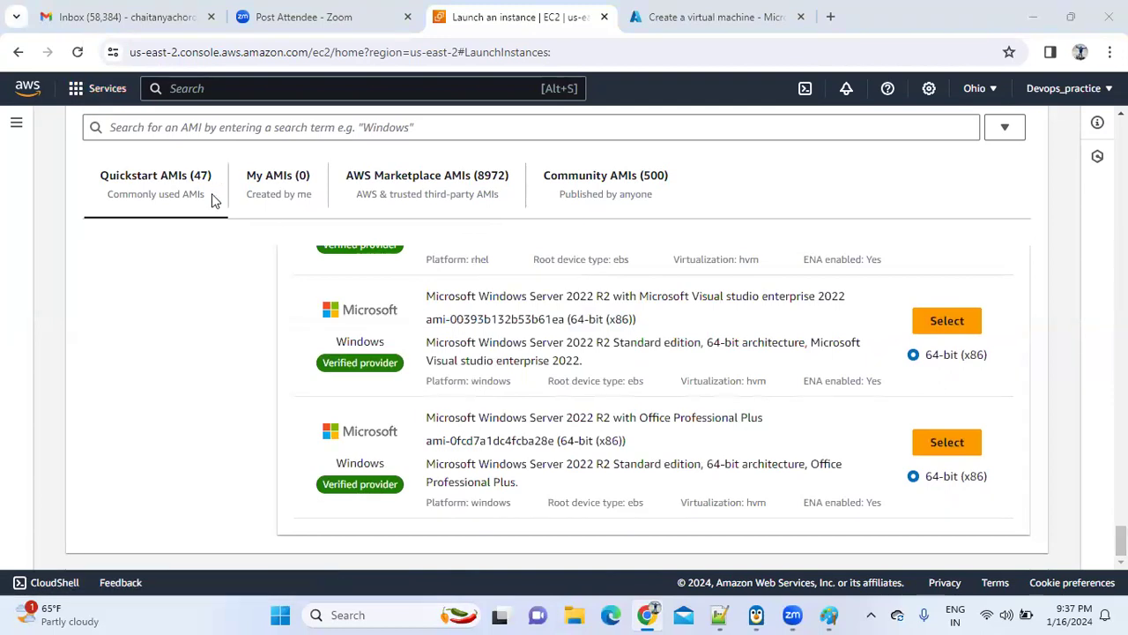
- Leave the AMI catalog and reopen the instance launch form from the EC2 dashboard
left_click(157, 196)
left_click(18, 52)
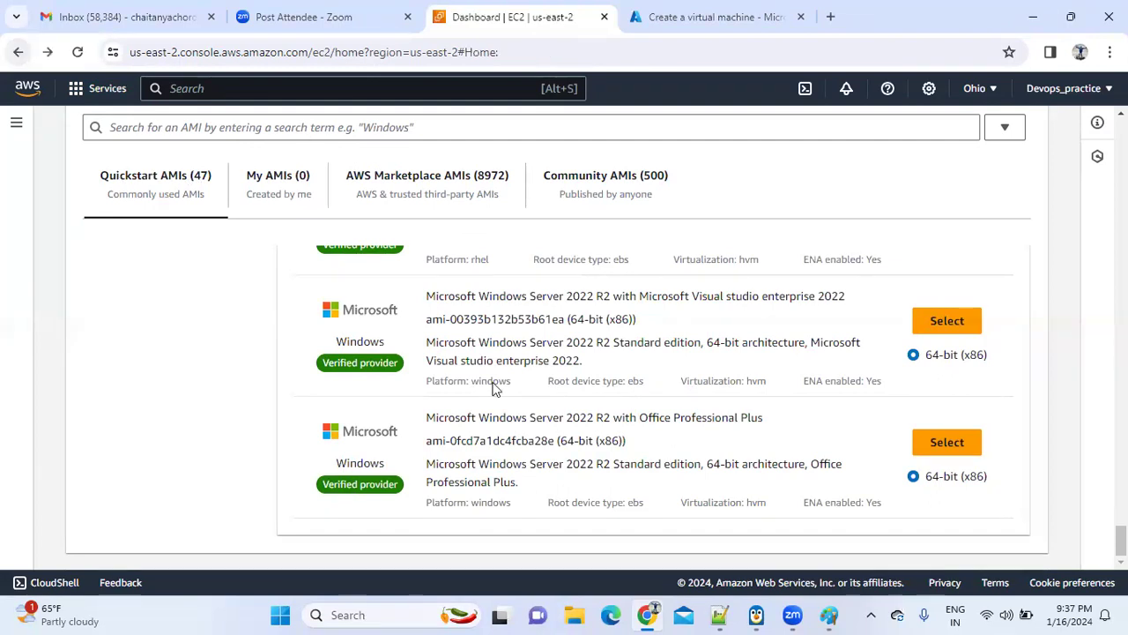
left_click(337, 569)
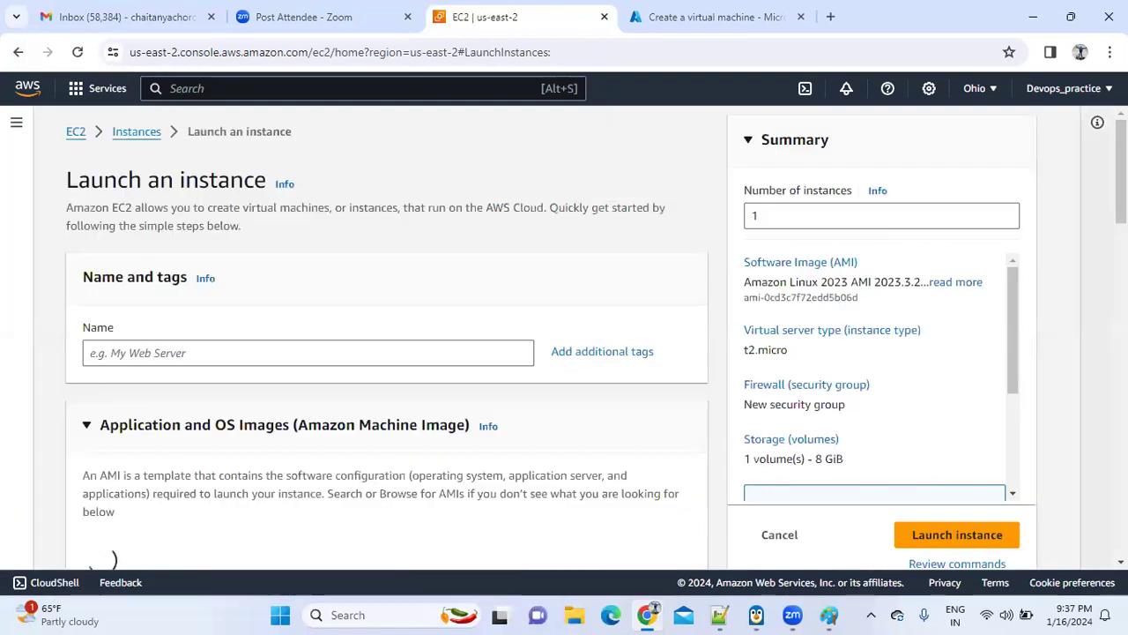
- Name the instance batch05 and select Ubuntu as its Quick Start operating system
left_click(265, 347)
type("batch05")
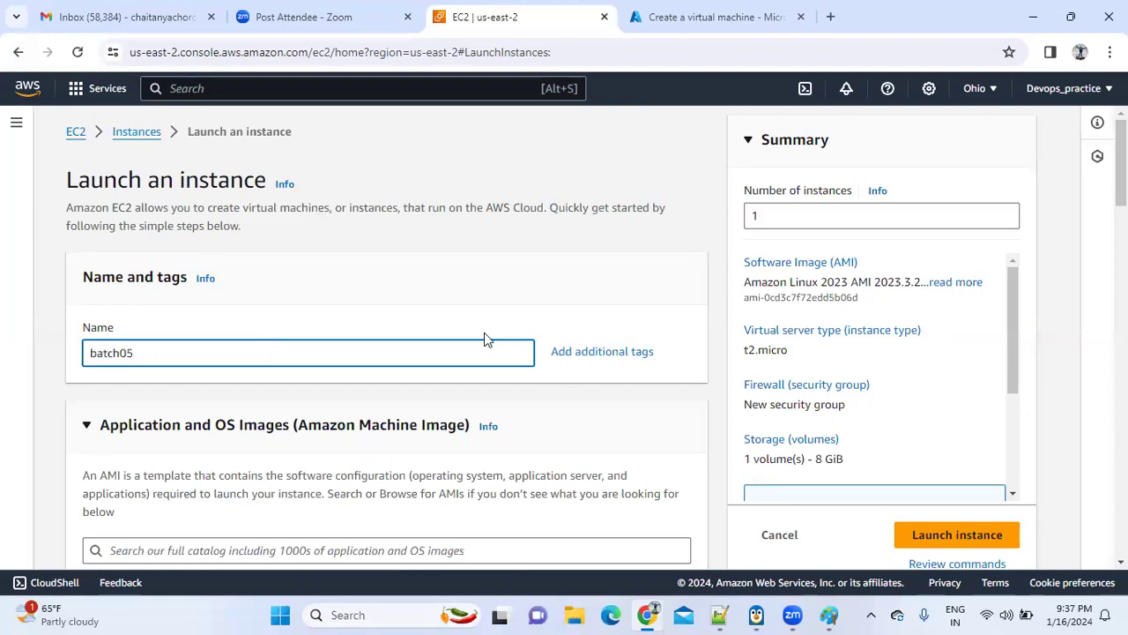
scroll(387, 334, "down", 4)
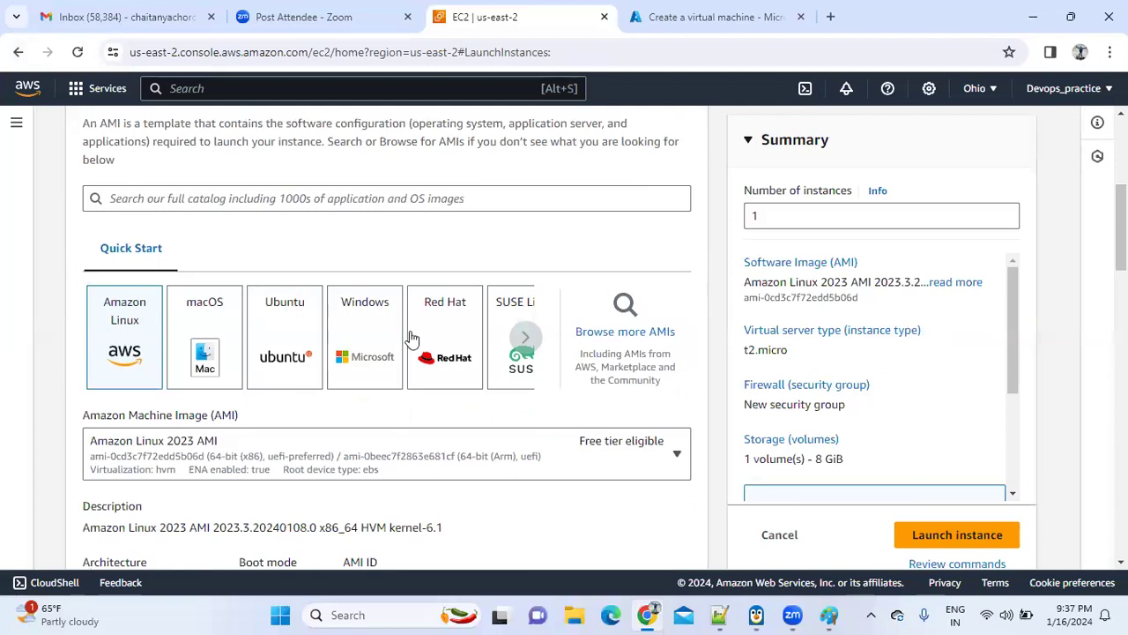
left_click(281, 346)
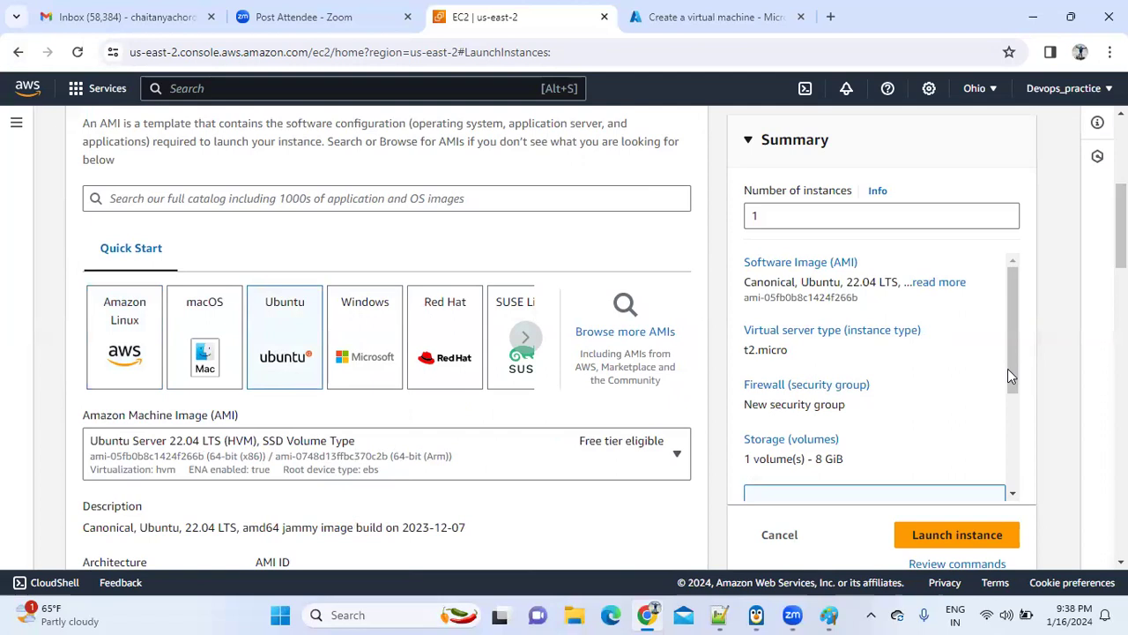
- Open the instance type comparison and examine the vCPU, memory, storage and network performance of the types on the first page
scroll(208, 350, "down", 3)
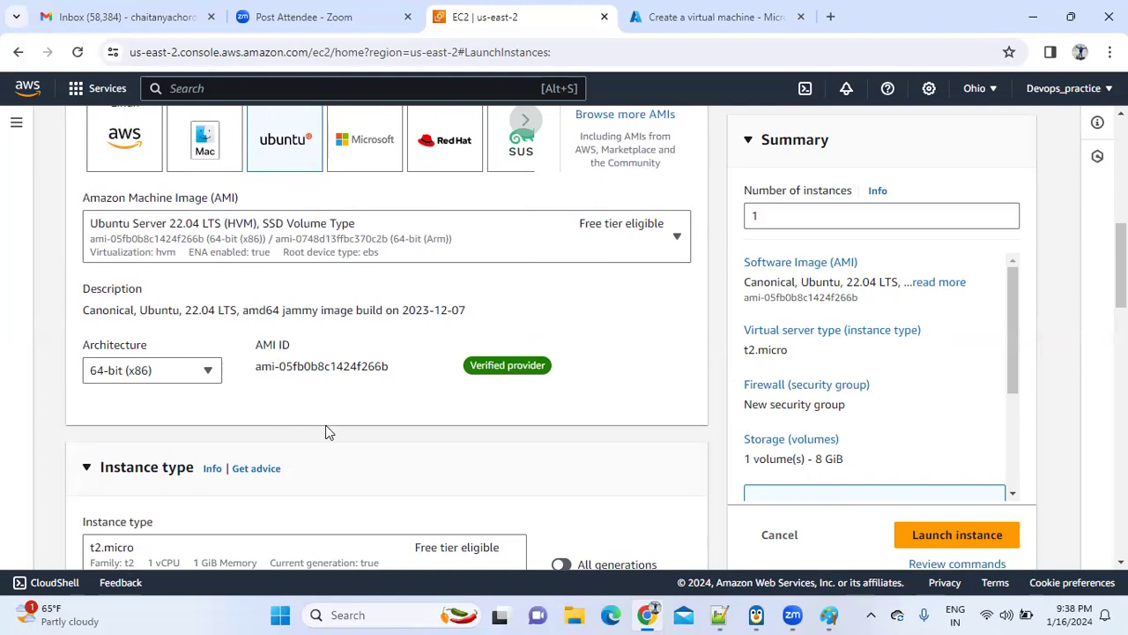
scroll(695, 303, "down", 3)
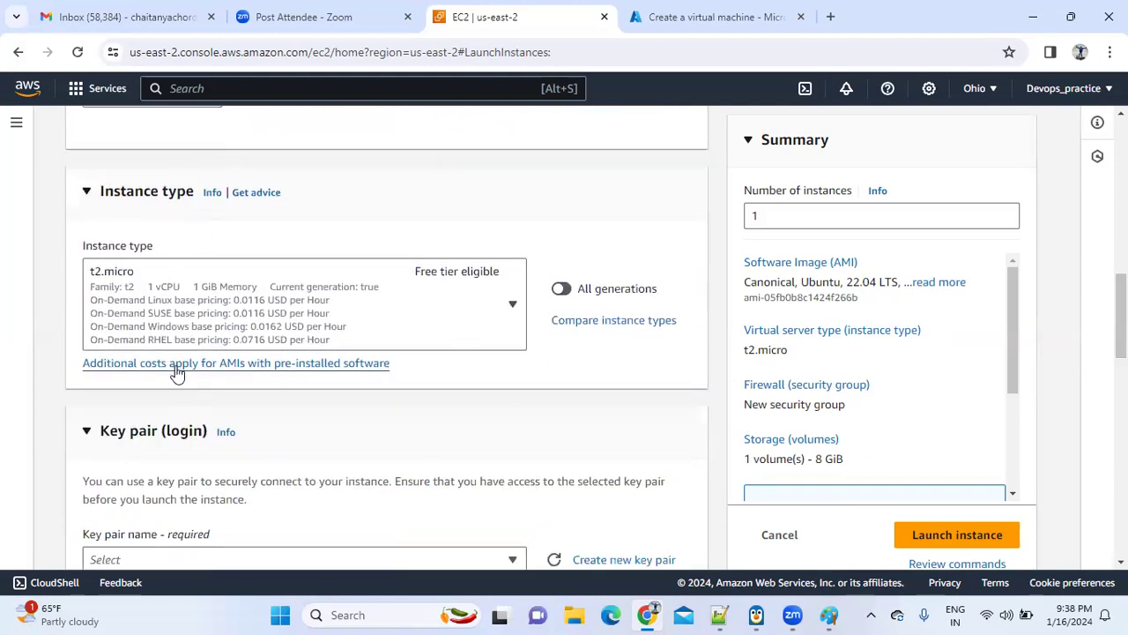
left_click(512, 305)
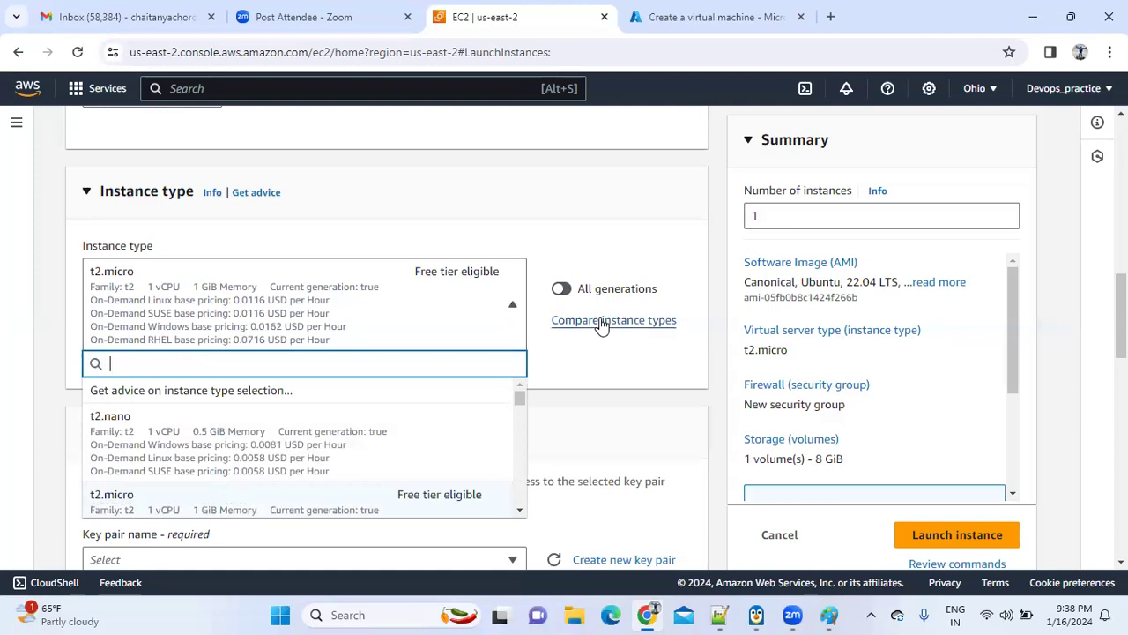
left_click(602, 321)
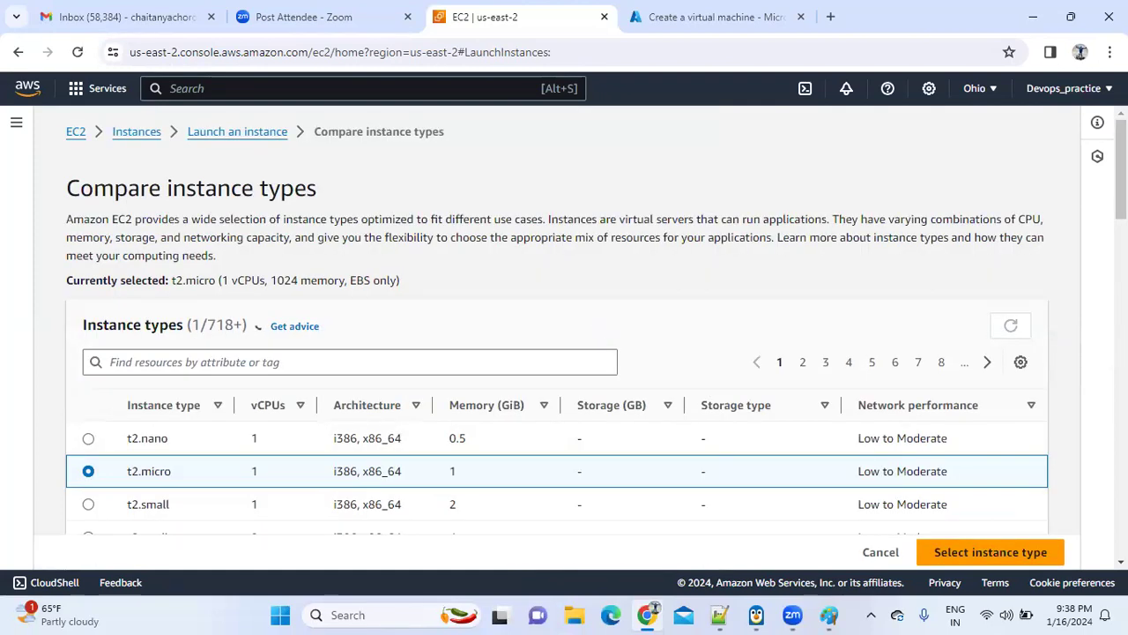
scroll(1075, 369, "down", 3)
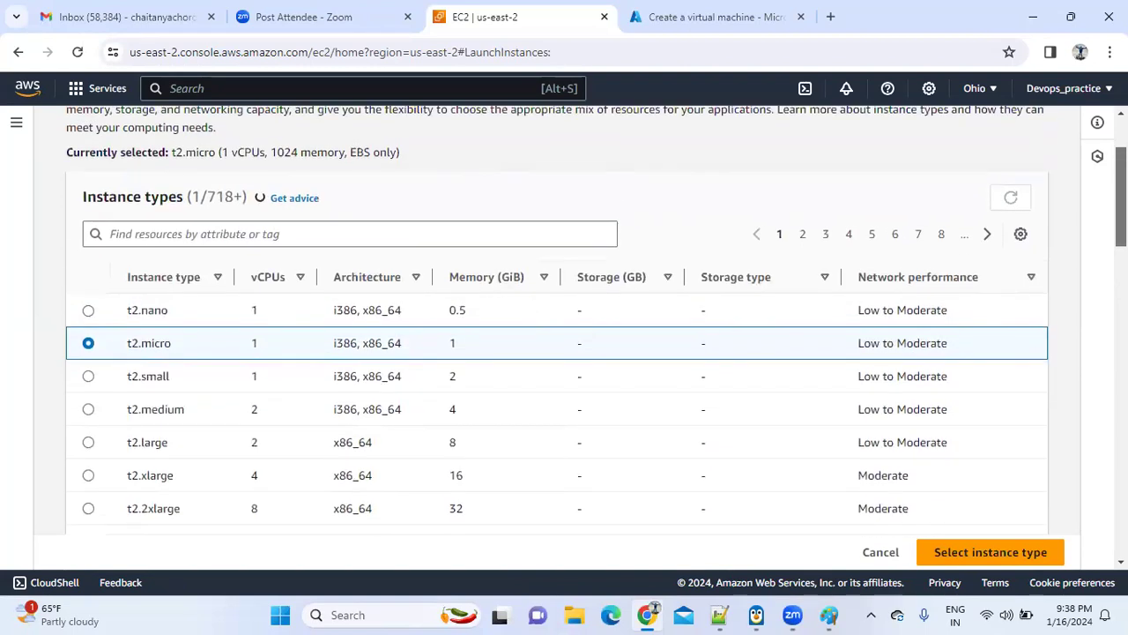
scroll(557, 370, "down", 3)
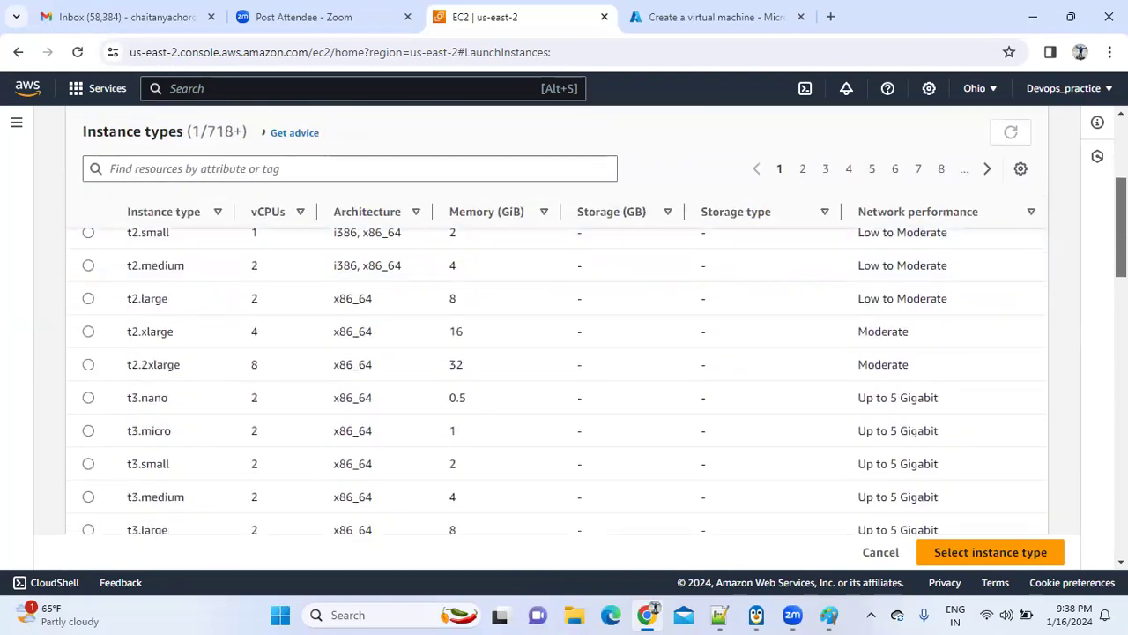
scroll(557, 371, "down", 5)
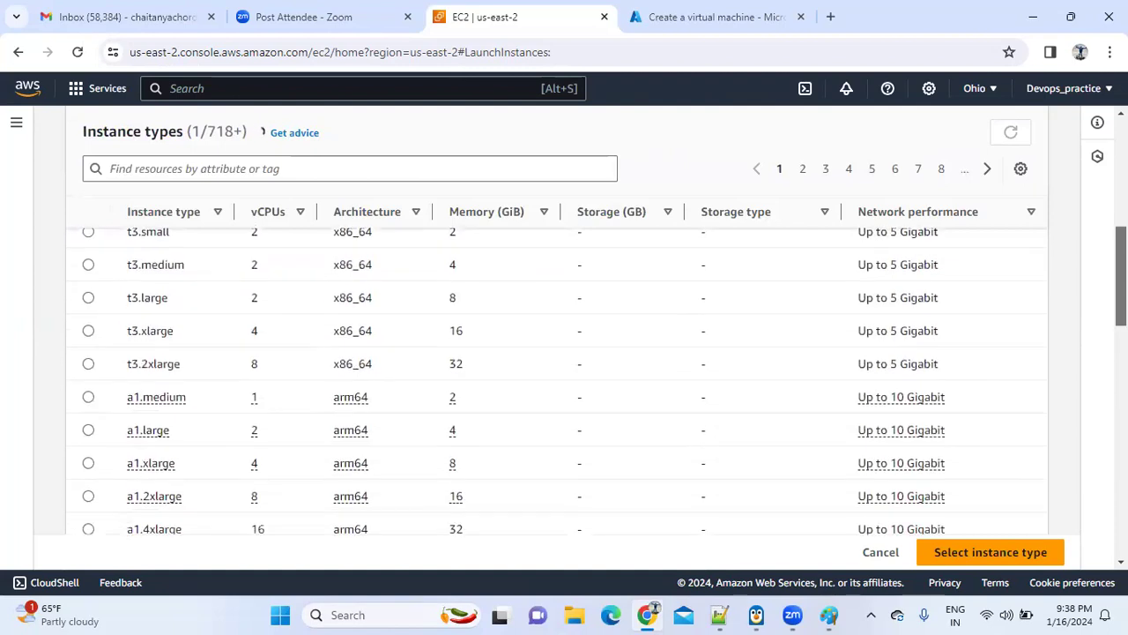
scroll(557, 370, "down", 6)
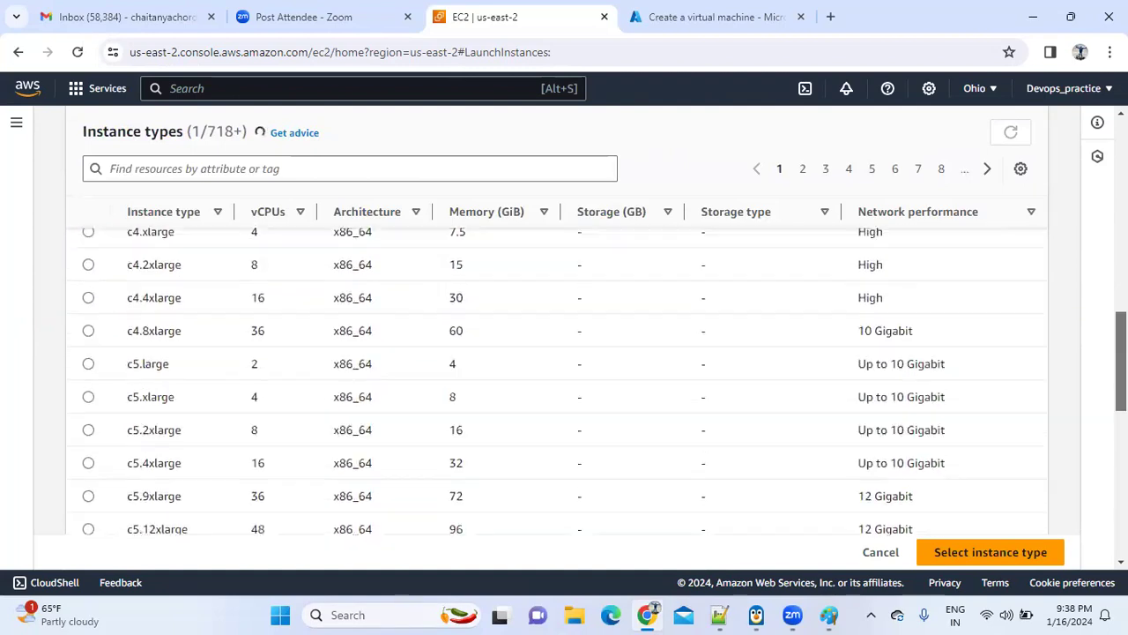
scroll(1100, 494, "down", 6)
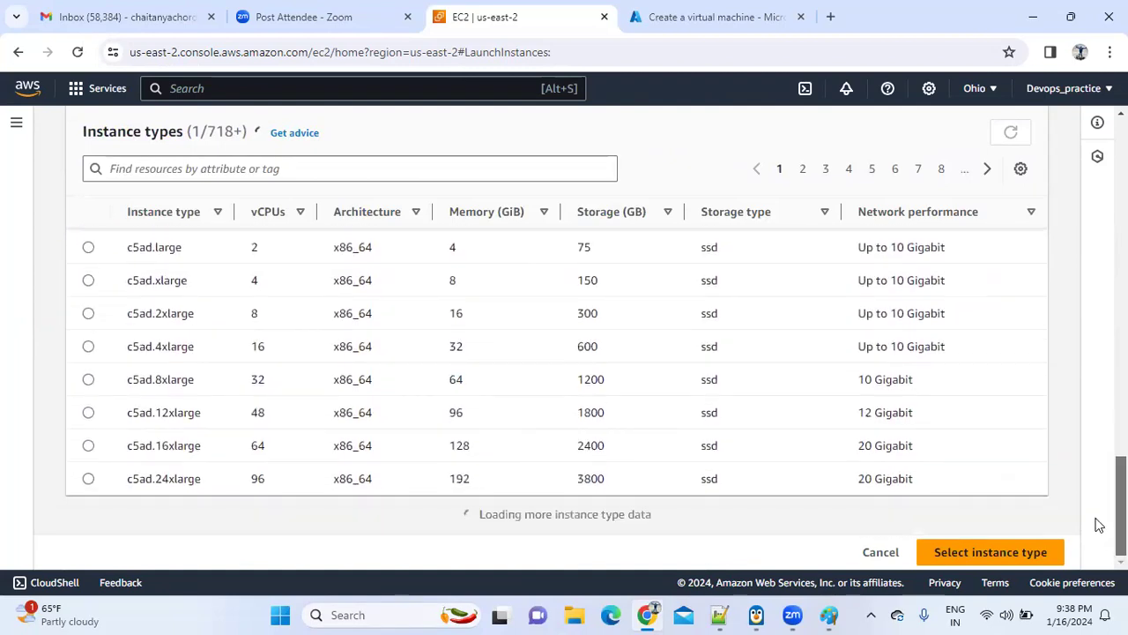
left_click_drag(1121, 528, 1121, 494)
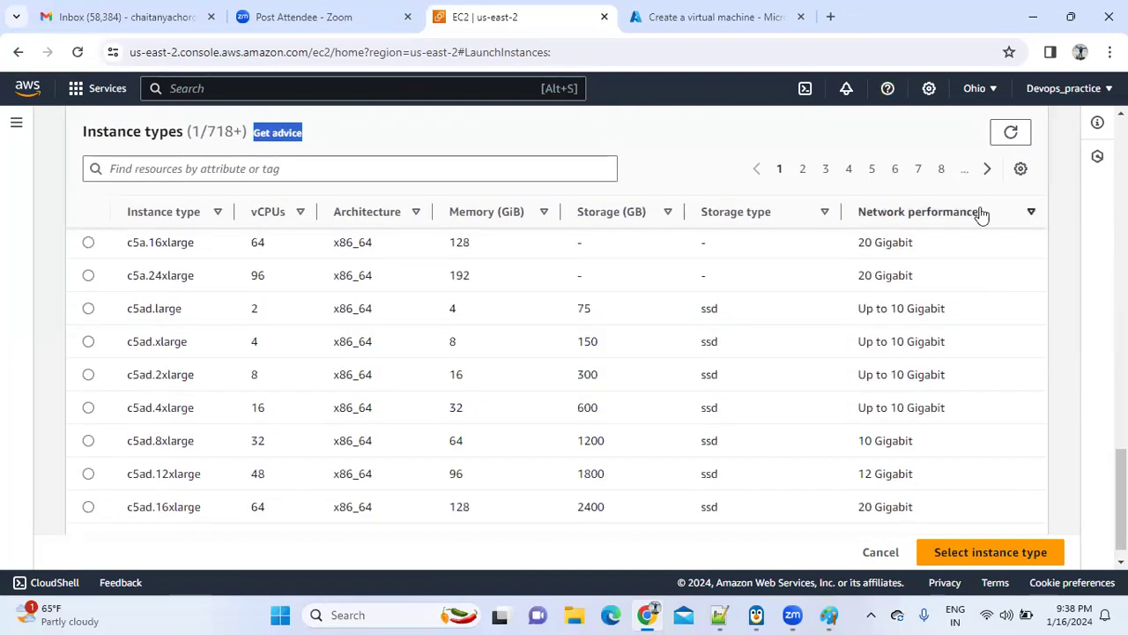
- Browse pages 4, 6, 8 and 11 of the instance type comparison and confirm t2.micro as the instance type
left_click(852, 169)
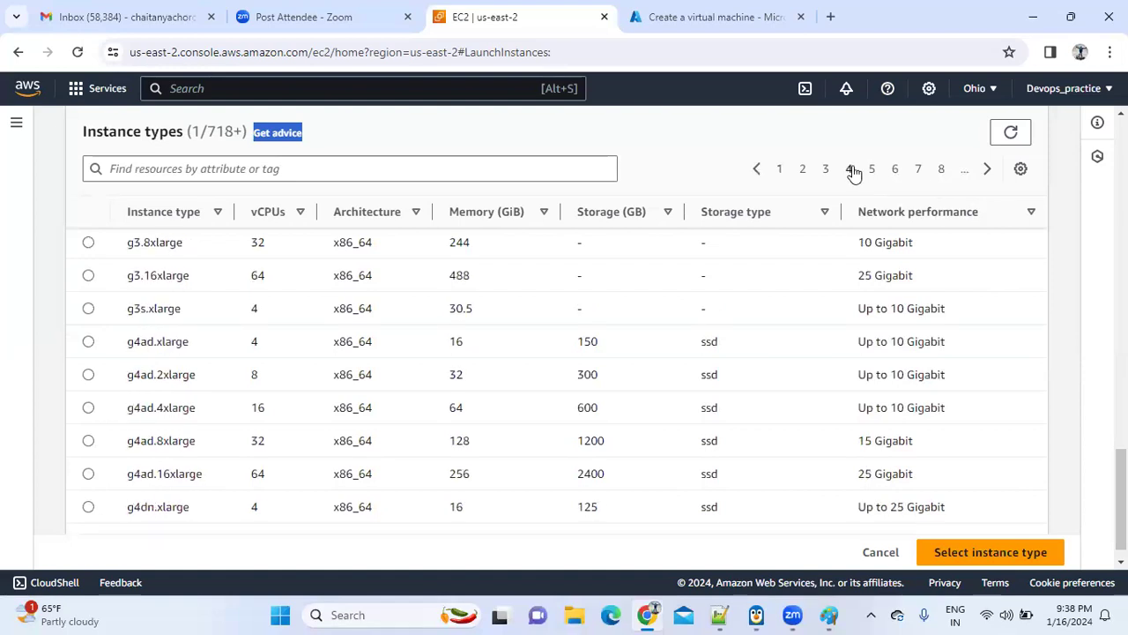
left_click(896, 175)
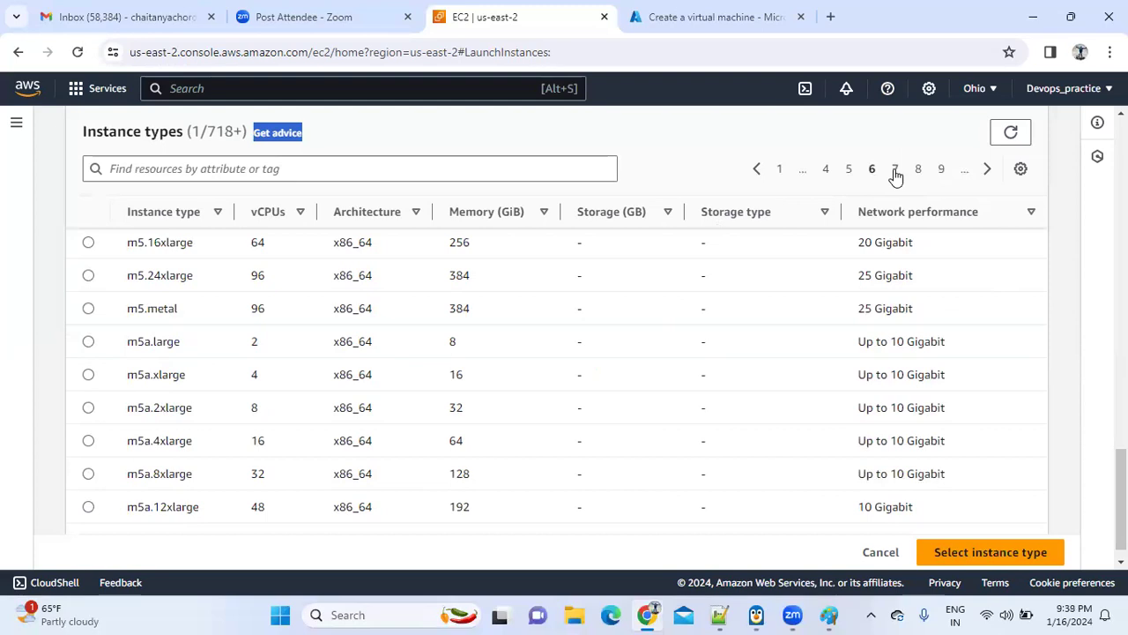
left_click(920, 180)
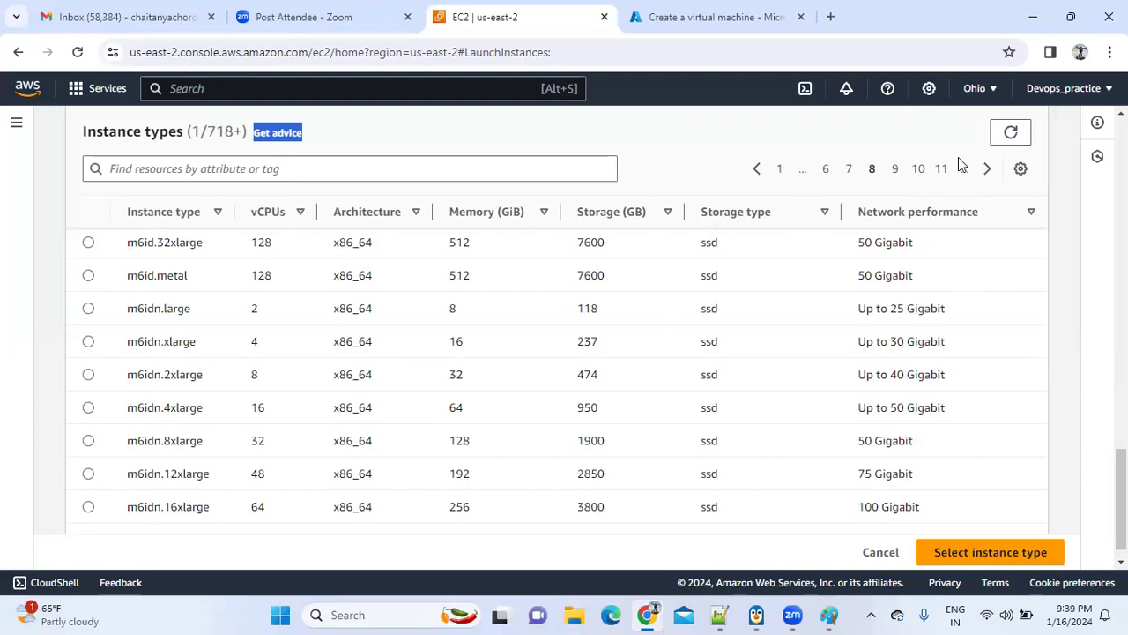
left_click(963, 170)
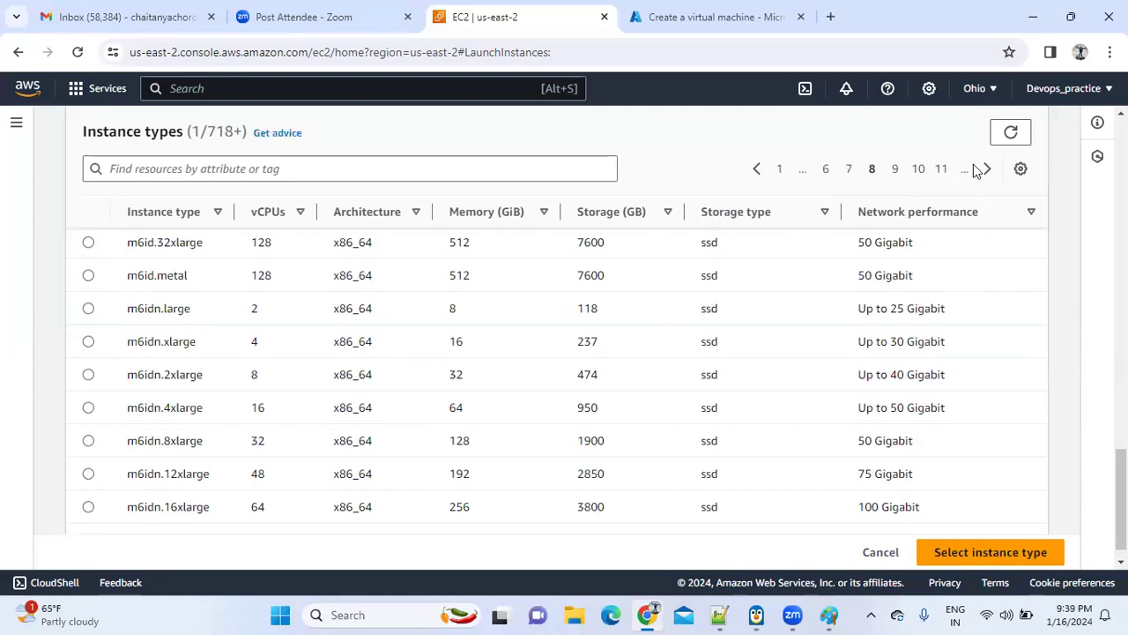
left_click(941, 170)
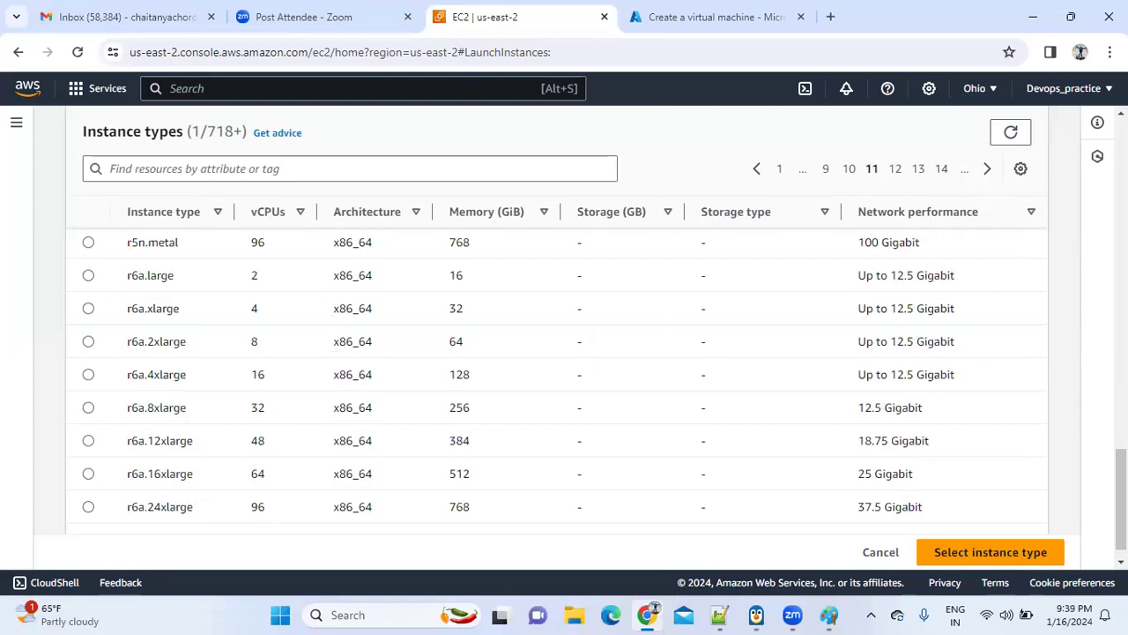
scroll(1083, 554, "down", 1)
scroll(994, 564, "up", 1)
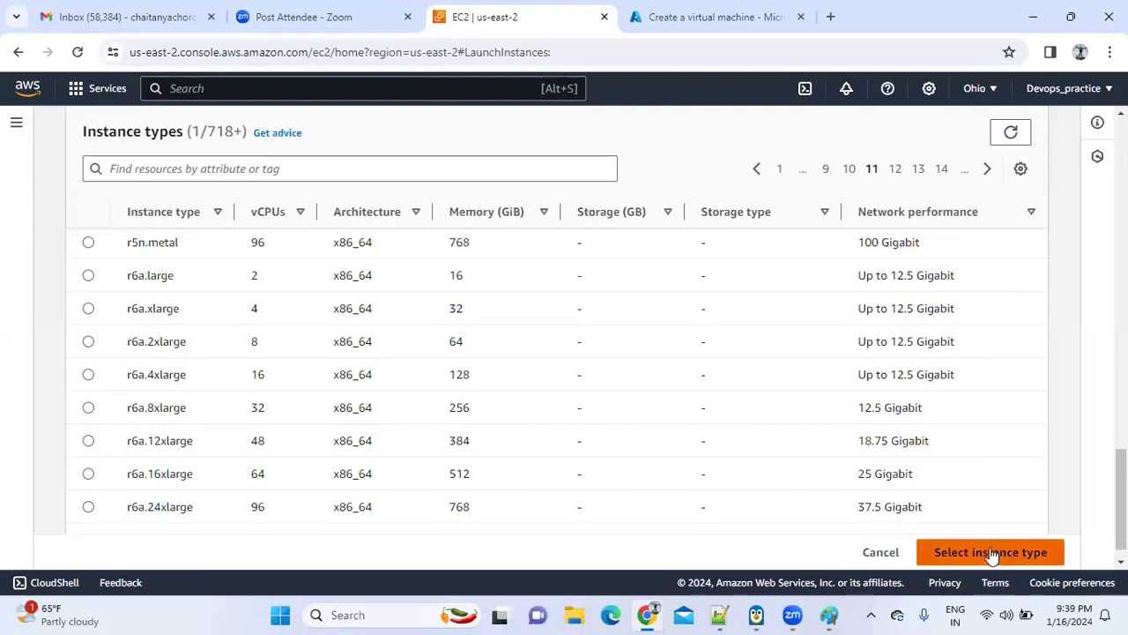
left_click(992, 552)
scroll(992, 553, "up", 4)
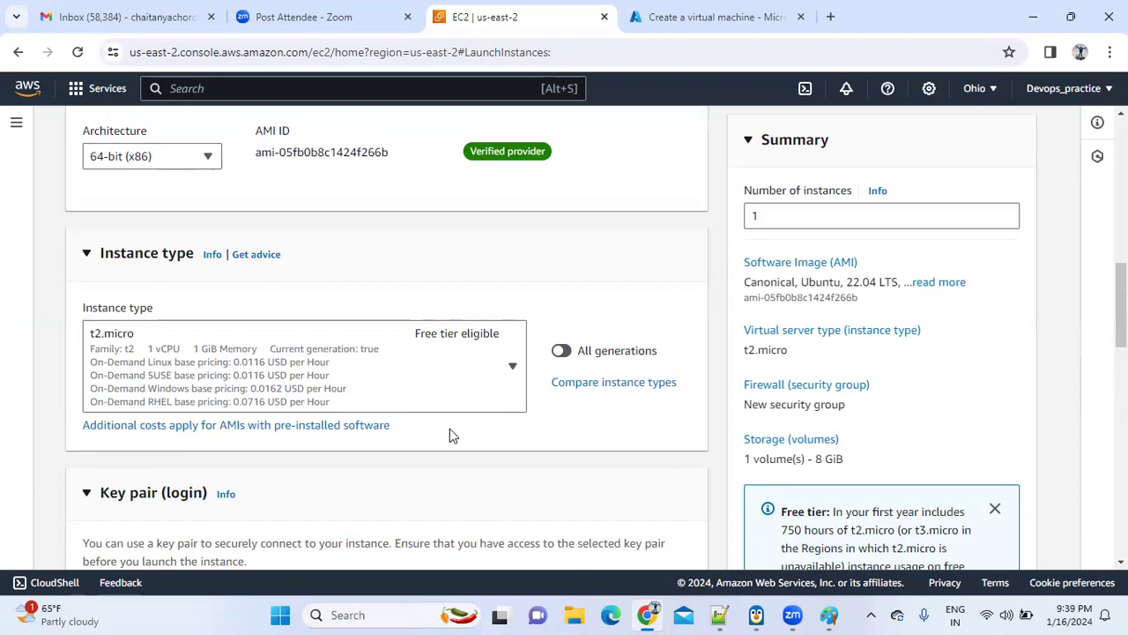
- Create a new RSA key pair named batch05 in .pem format for logging in to the instance
scroll(386, 352, "down", 4)
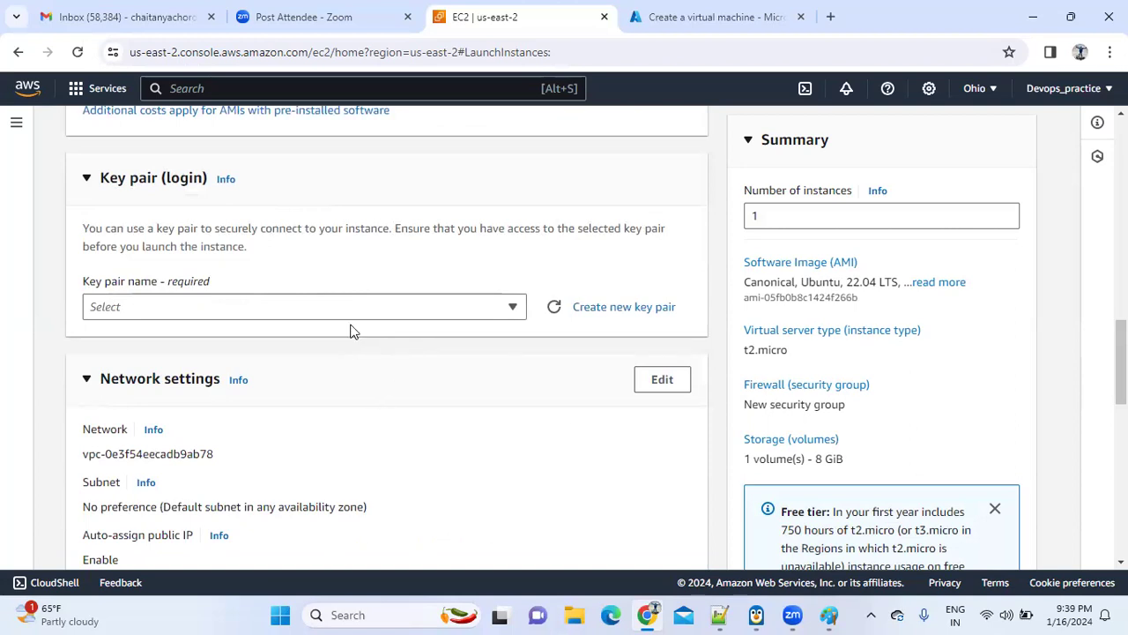
left_click(329, 306)
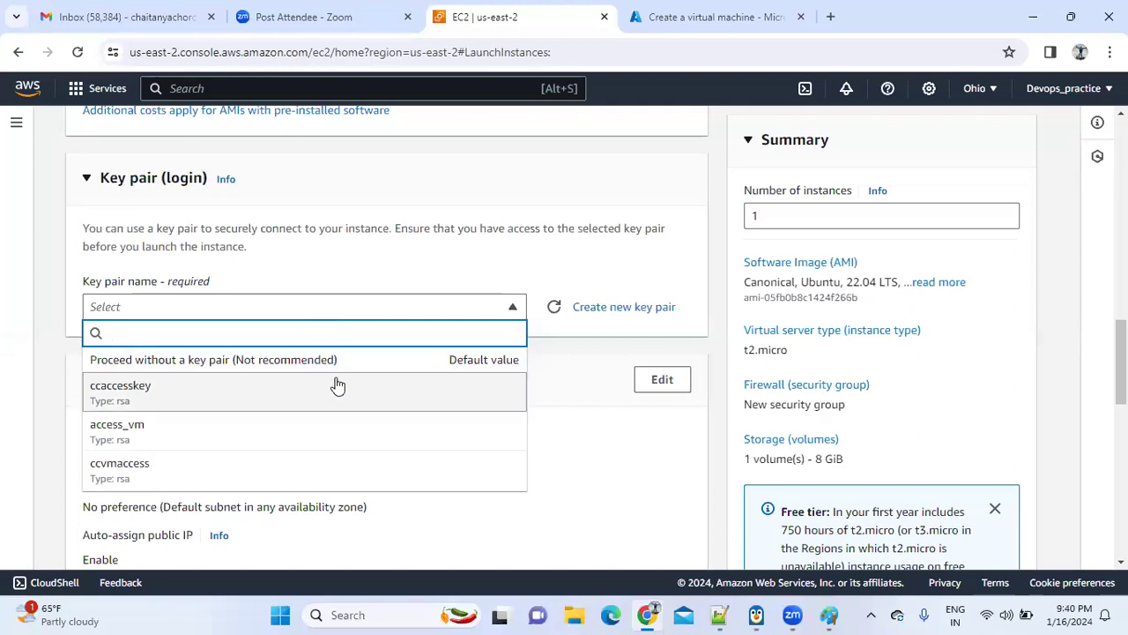
left_click(631, 307)
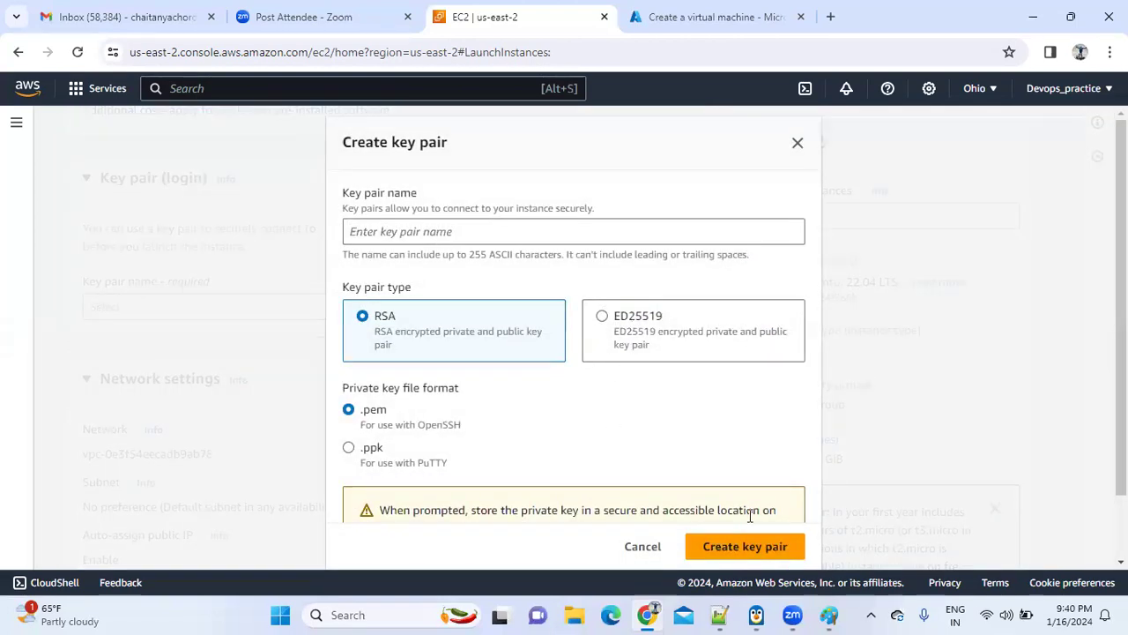
left_click(761, 553)
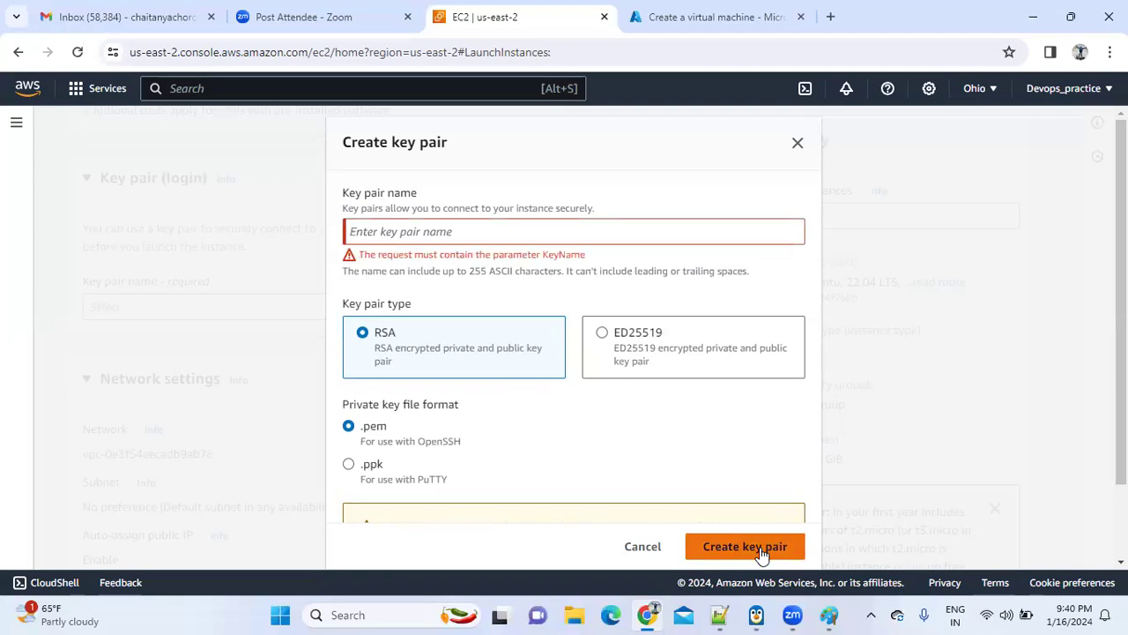
left_click(577, 233)
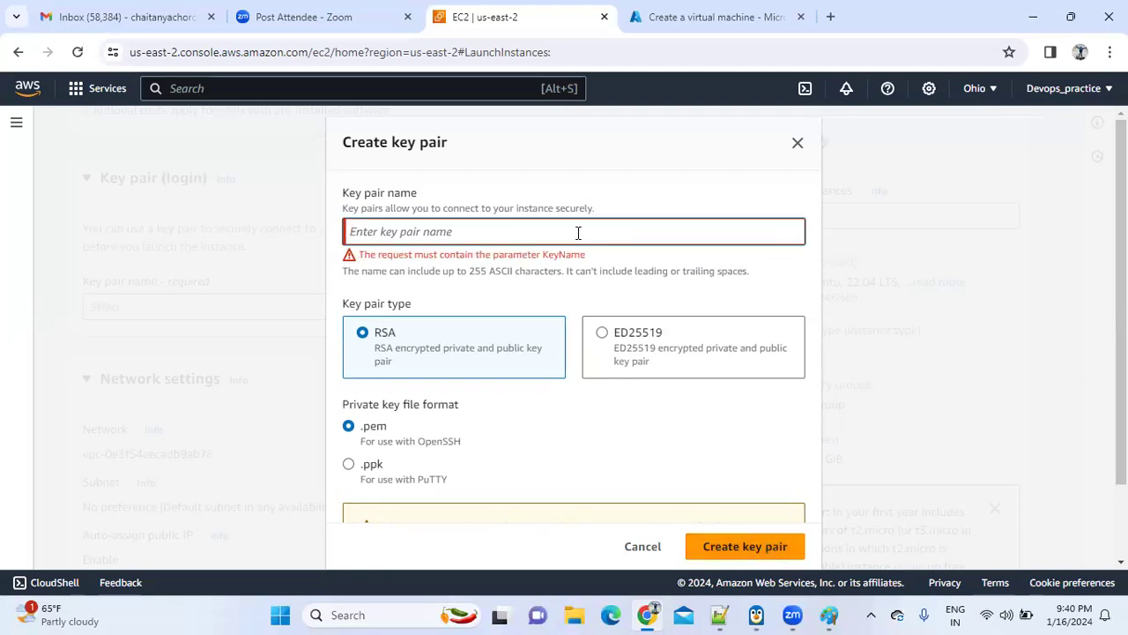
type("batch05")
left_click(741, 551)
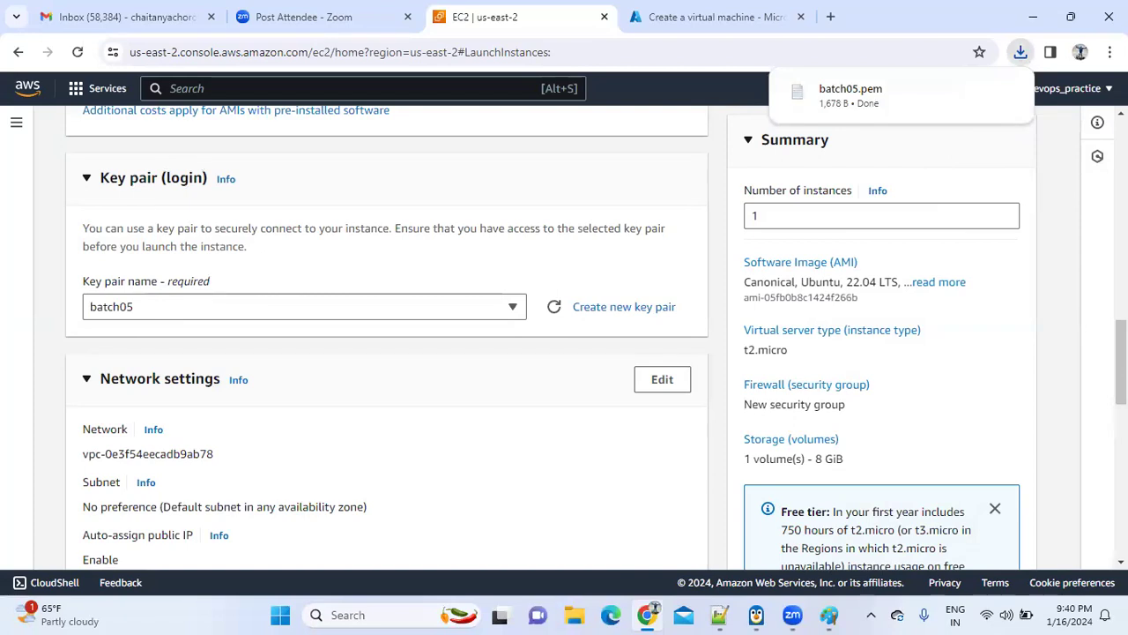
mouse_move(852, 106)
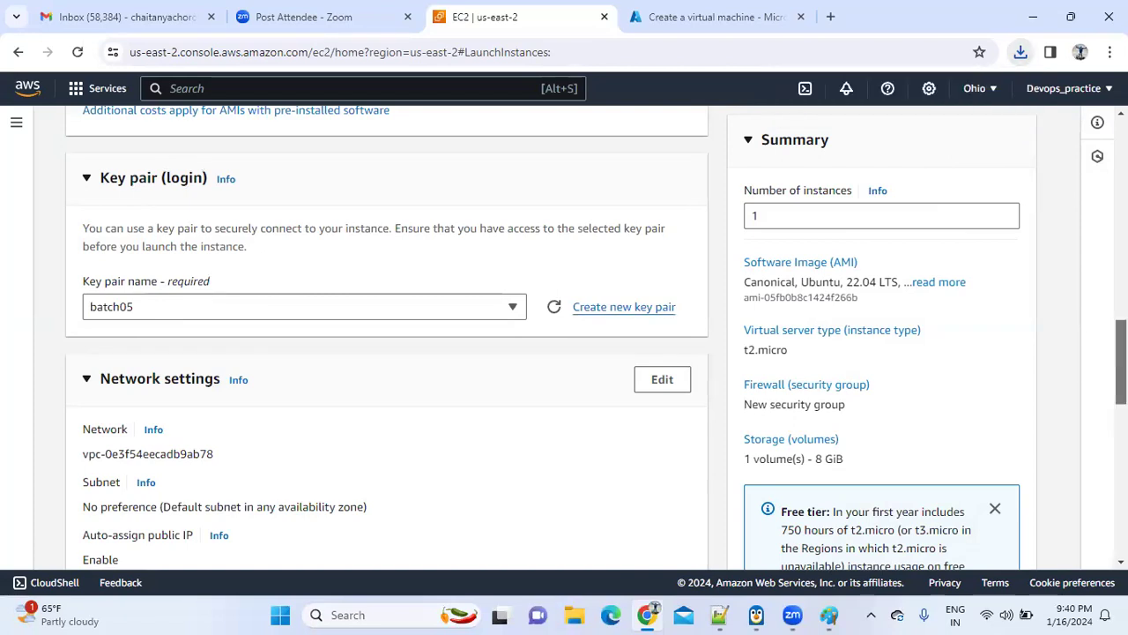
- Review the network settings, the source options for allowed SSH traffic, and the storage configuration of the instance
scroll(1120, 370, "down", 2)
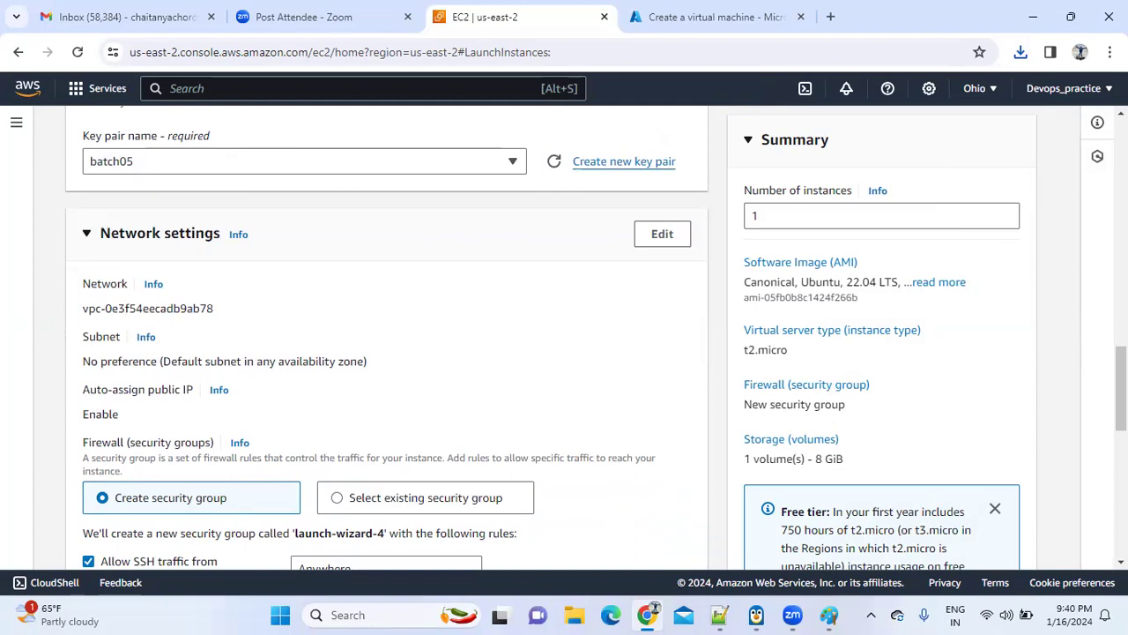
scroll(388, 353, "down", 4)
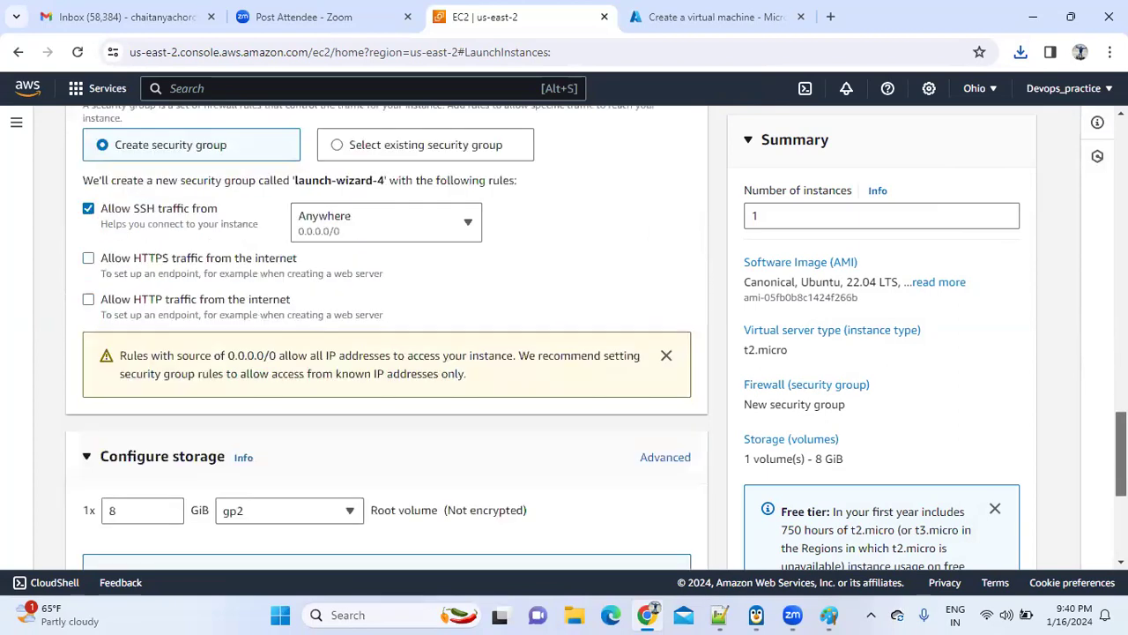
scroll(388, 353, "up", 3)
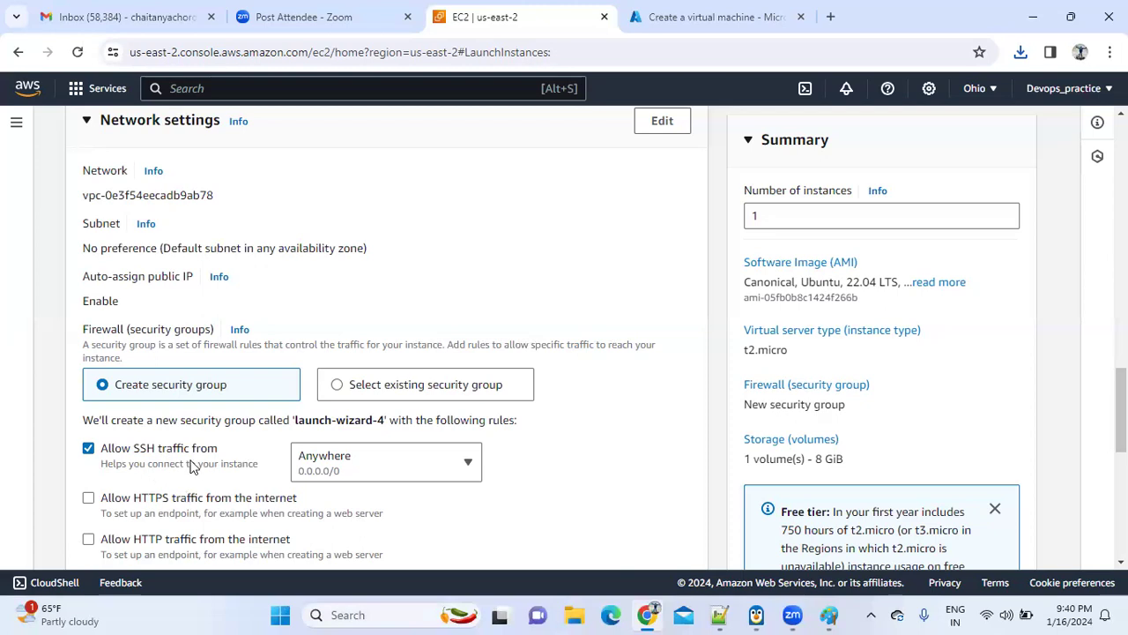
left_click(356, 471)
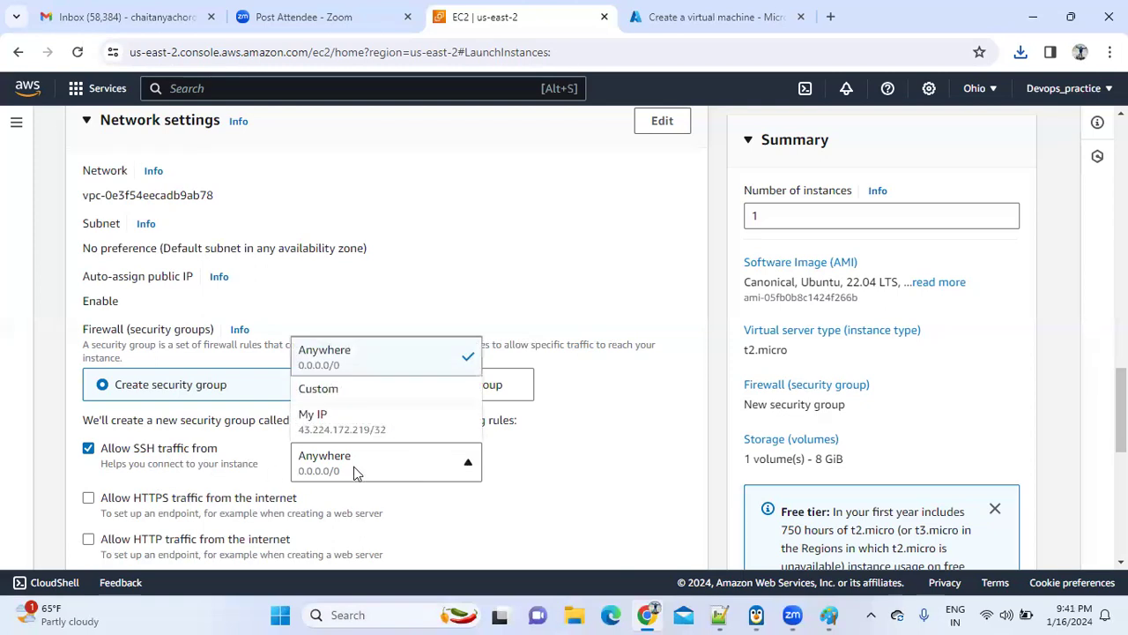
left_click(355, 469)
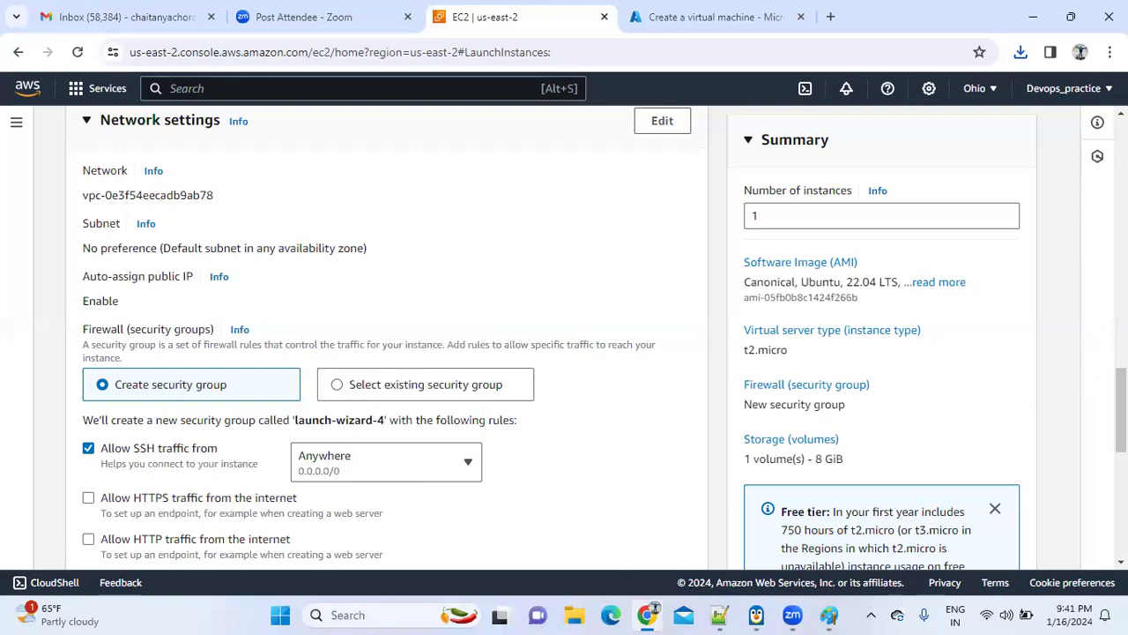
scroll(527, 384, "down", 5)
scroll(596, 336, "up", 1)
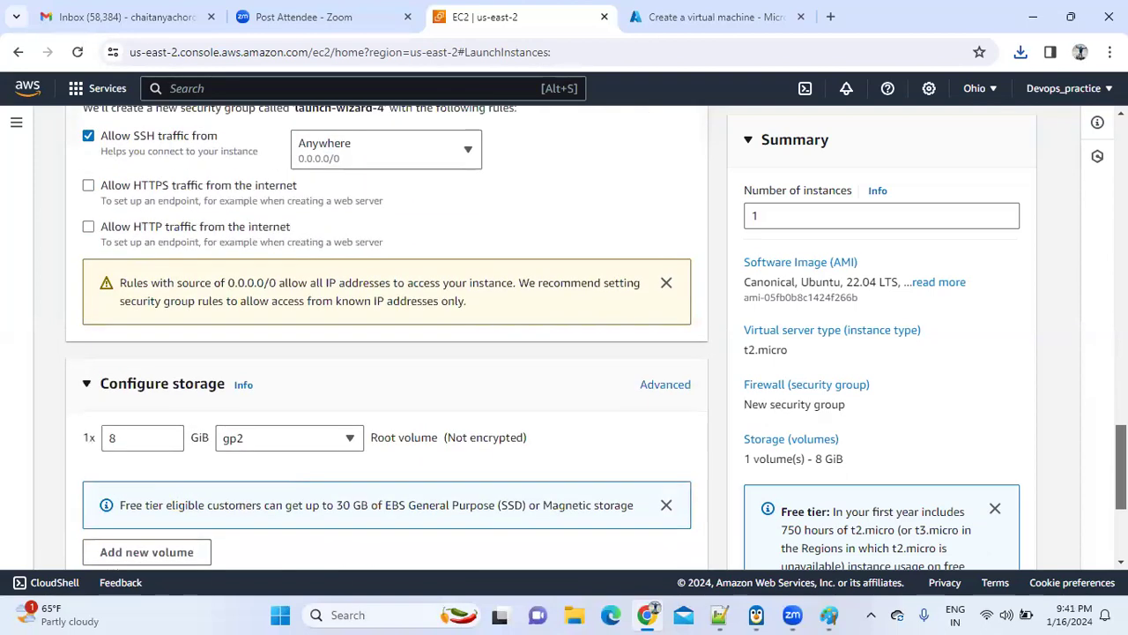
- Launch the configured t2.micro instance and open its entry in the instances list
scroll(596, 335, "down", 2)
scroll(950, 430, "down", 2)
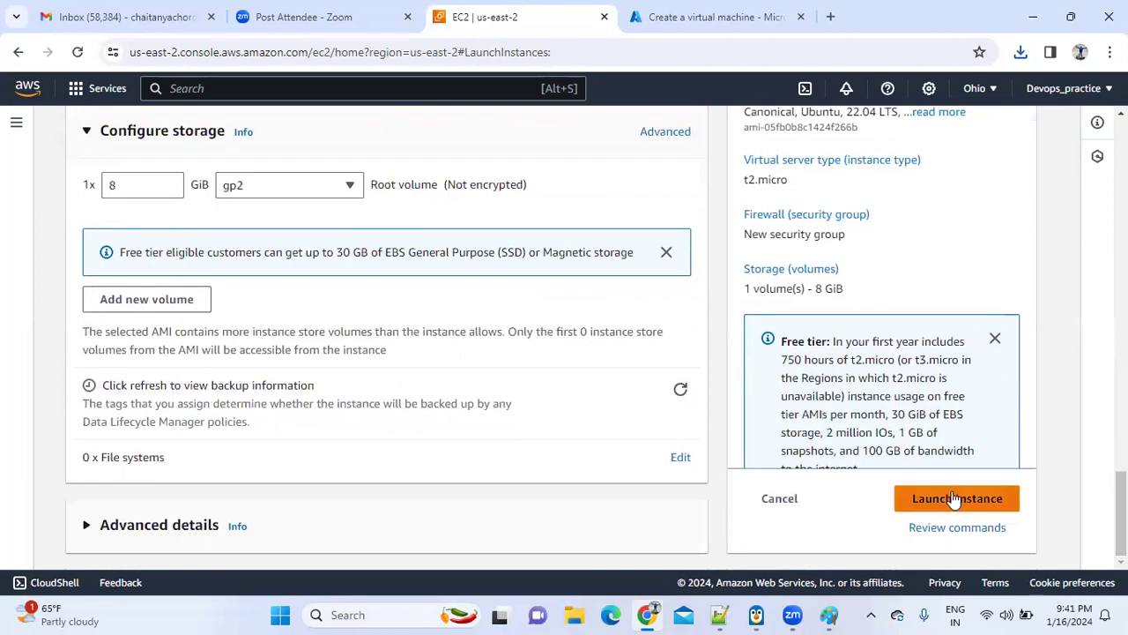
left_click(954, 499)
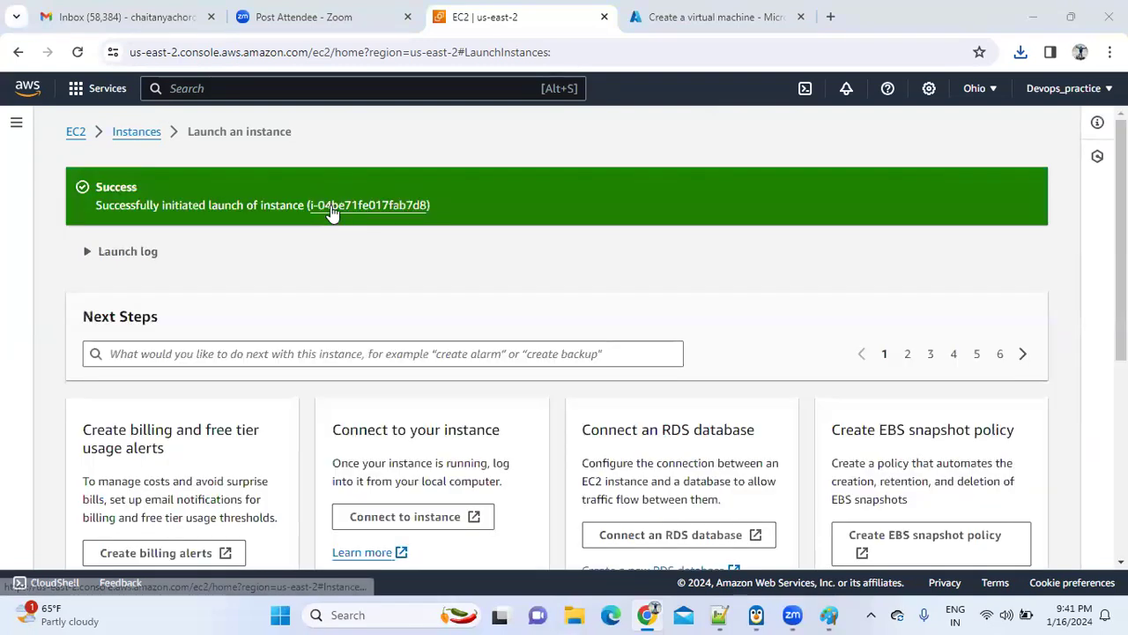
left_click(333, 211)
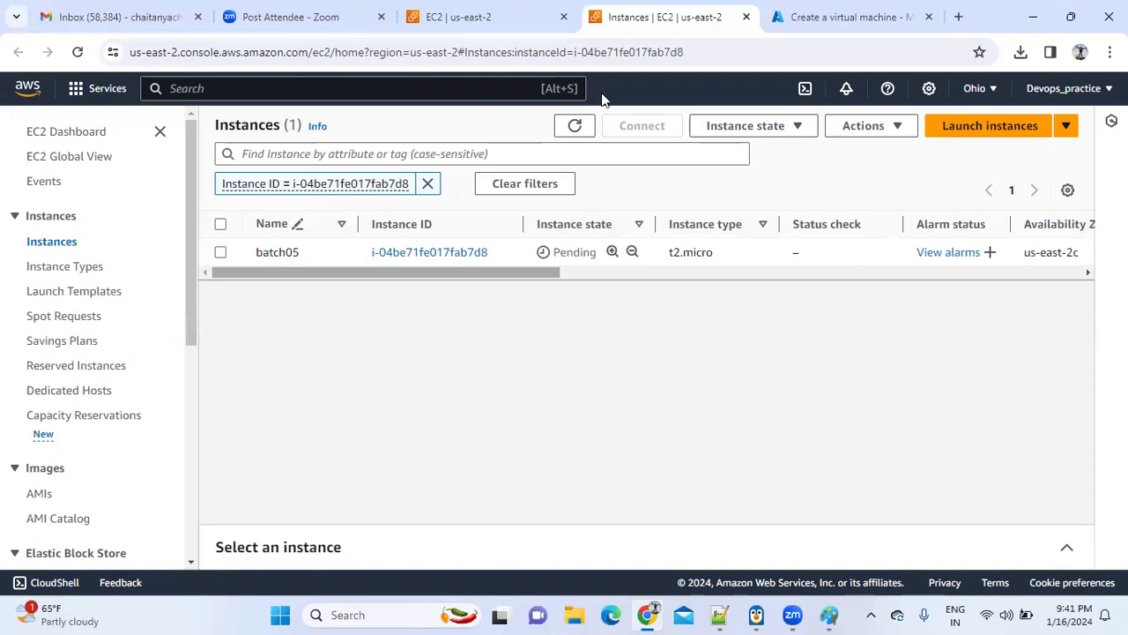
- Open the downloaded batch05.pem key file in Notepad and copy the entire private key text
left_click(1020, 52)
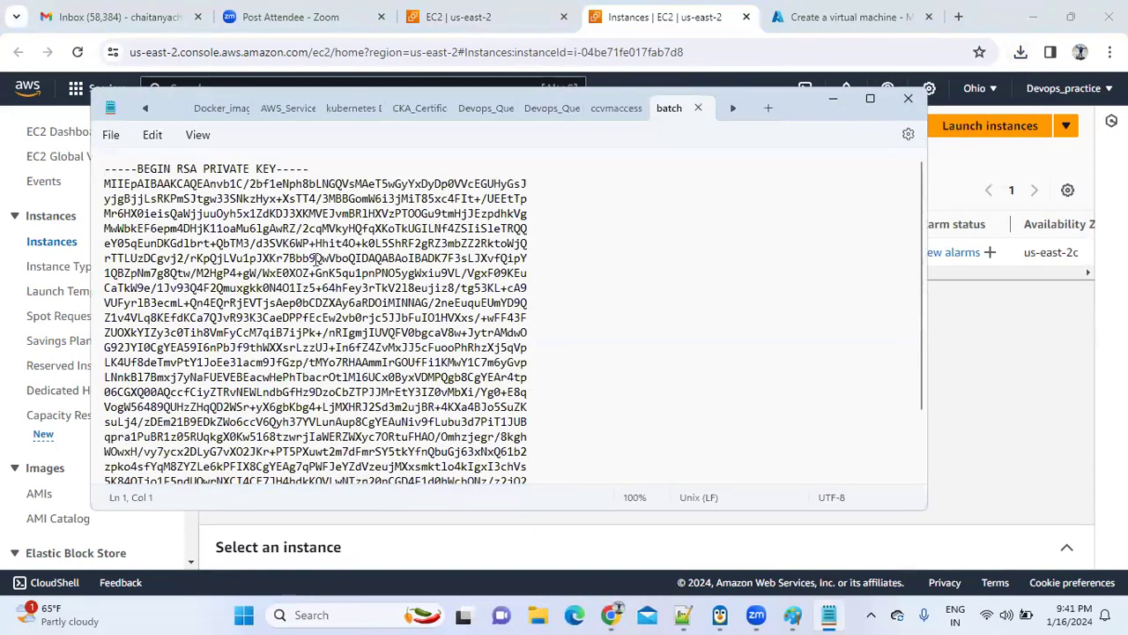
key("ctrl+a")
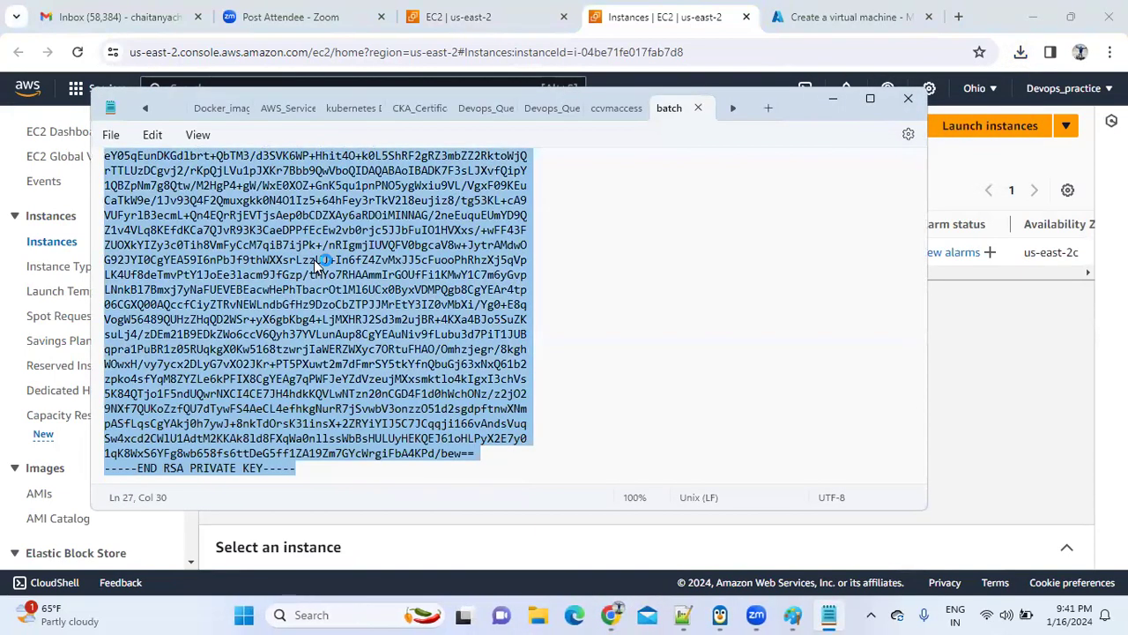
left_click(317, 614)
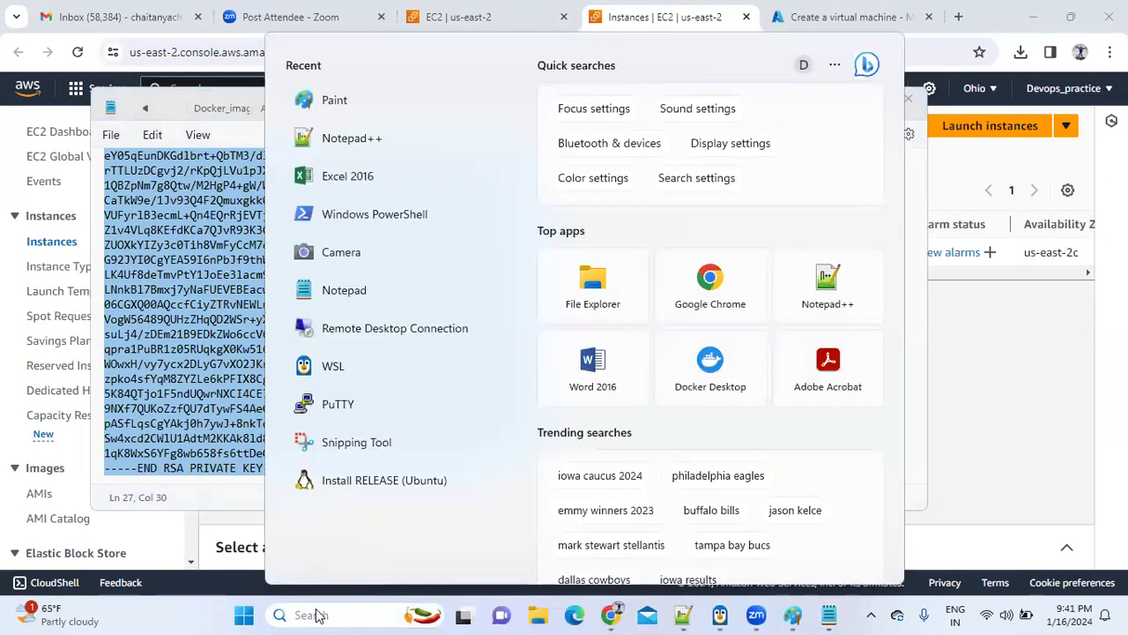
type("ws")
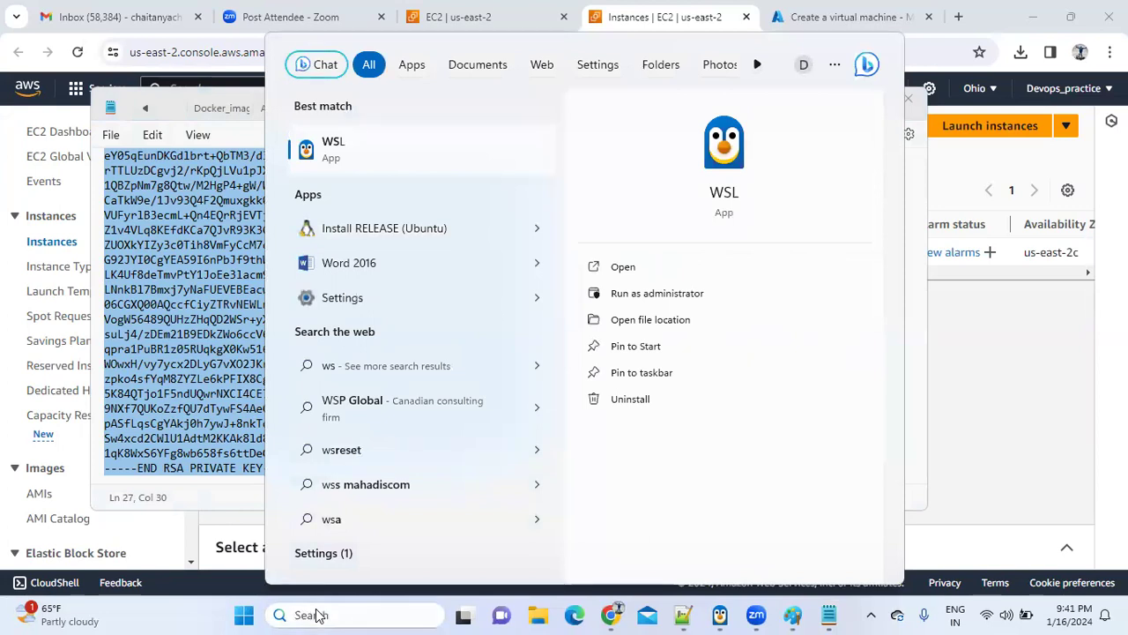
key("Return")
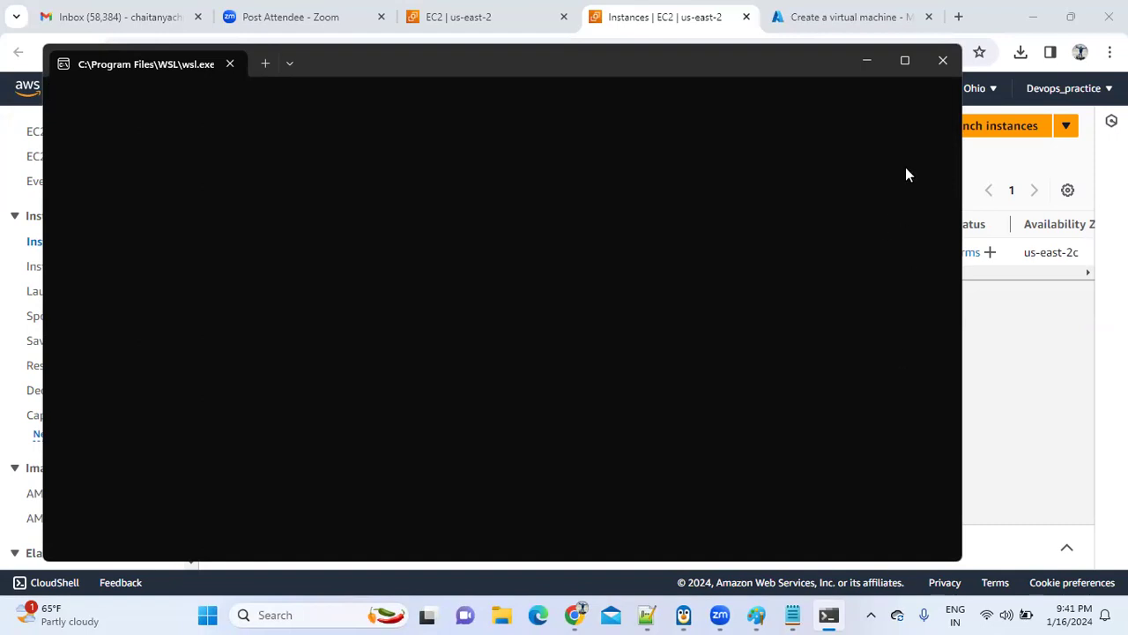
left_click(941, 61)
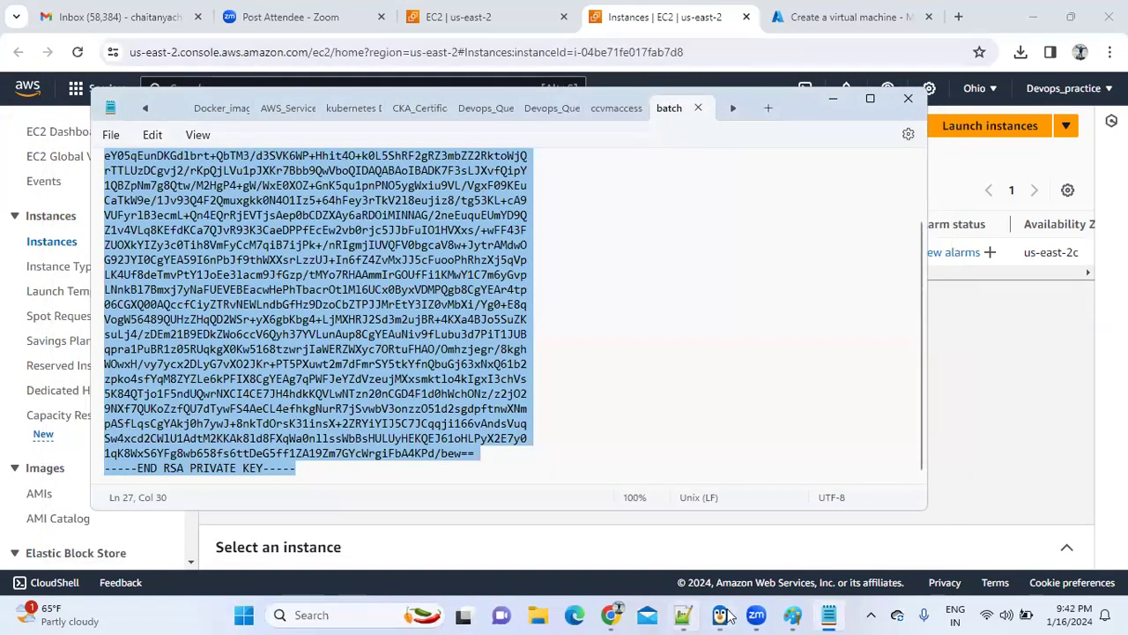
- Switch to the already open WSL terminal and change from the Terraform folder to the home directory
key("alt+Tab")
key("Return")
key("Return")
key("Return")
key("Return")
key("Return")
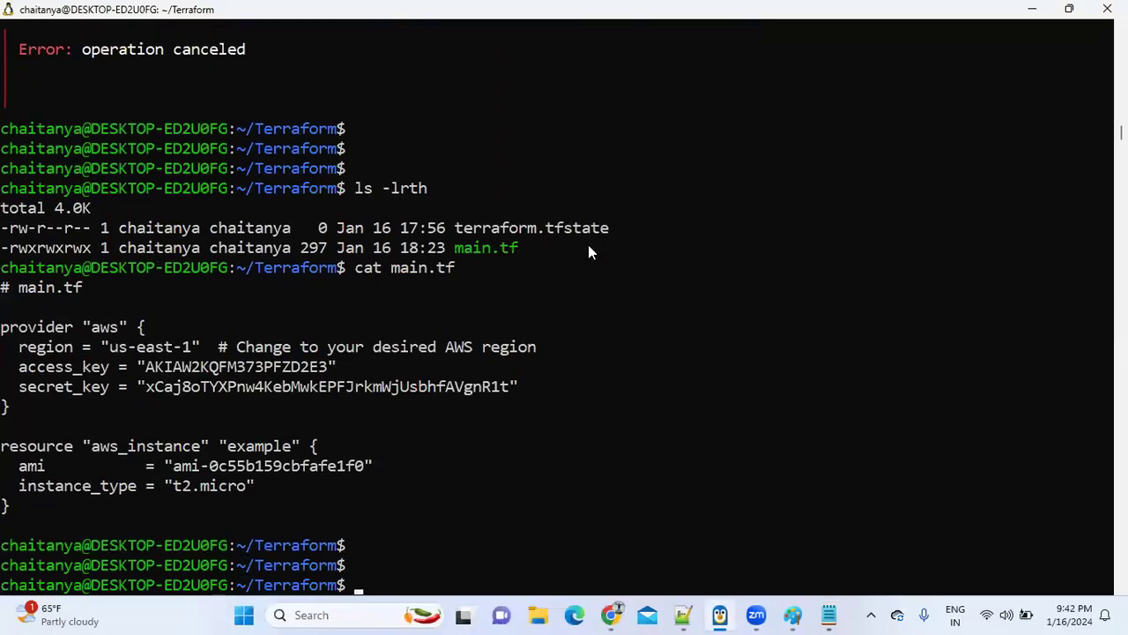
type("cd")
key("Return")
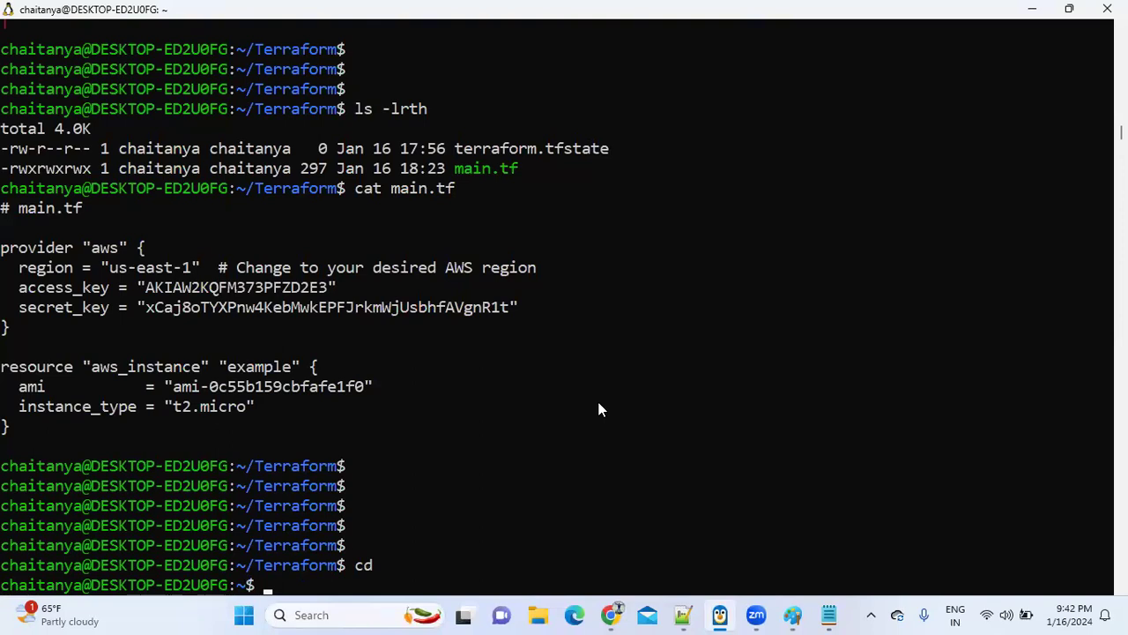
- Create batch05.pem in the home directory with nano, paste the copied private key, save the file and exit the editor
type("nanop")
key("BackSpace")
type("batch05.pem")
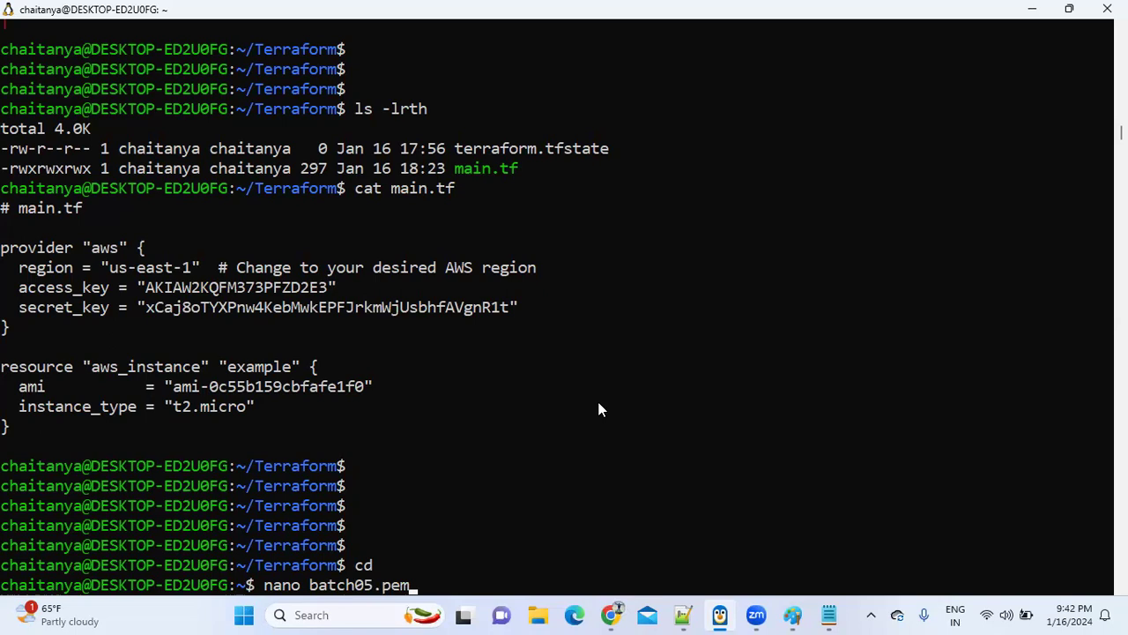
key("Return")
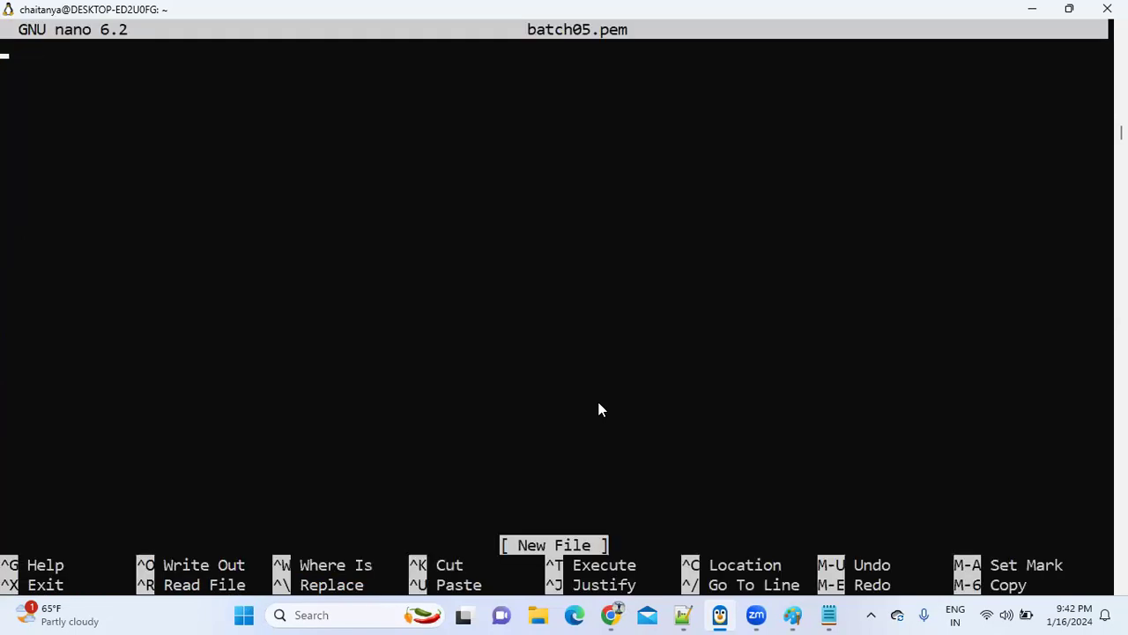
key("ctrl+v")
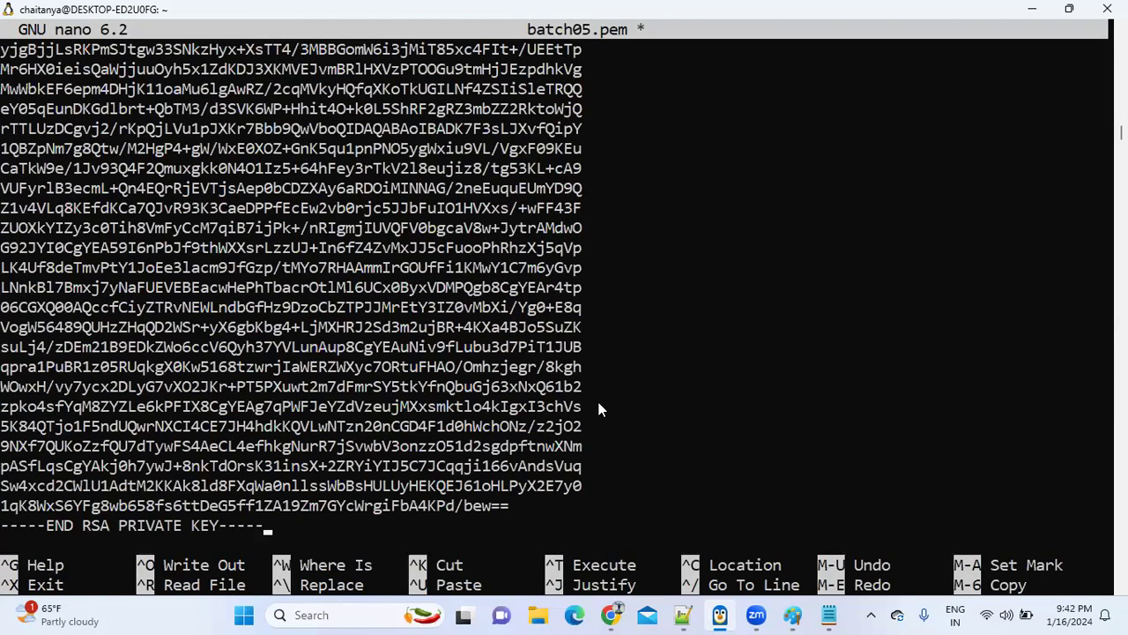
key("ctrl+o")
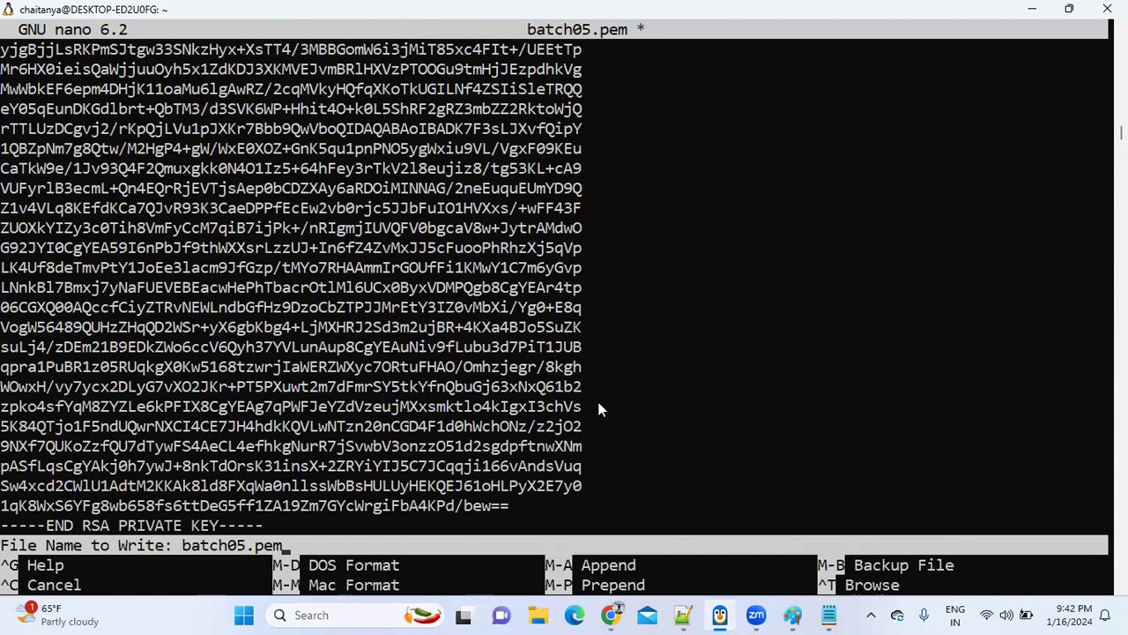
key("Return")
key("ctrl+x")
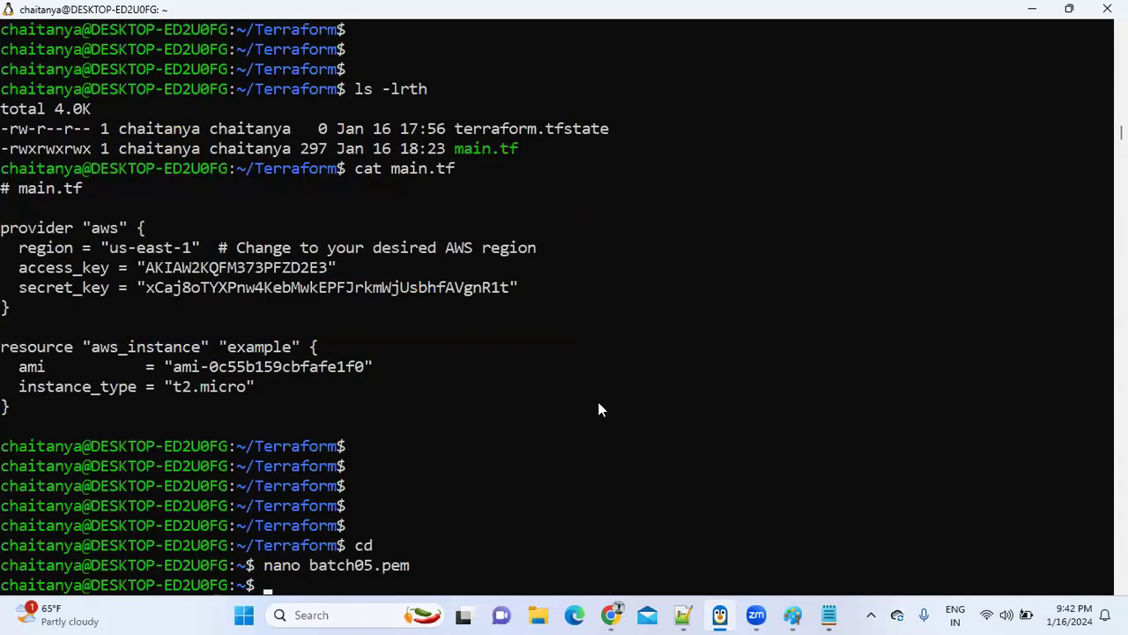
- Return to the EC2 console in Chrome, refresh the instances list and open the SSH client connection instructions for batch05
key("alt+Tab")
key("alt+Tab")
key("alt+Tab")
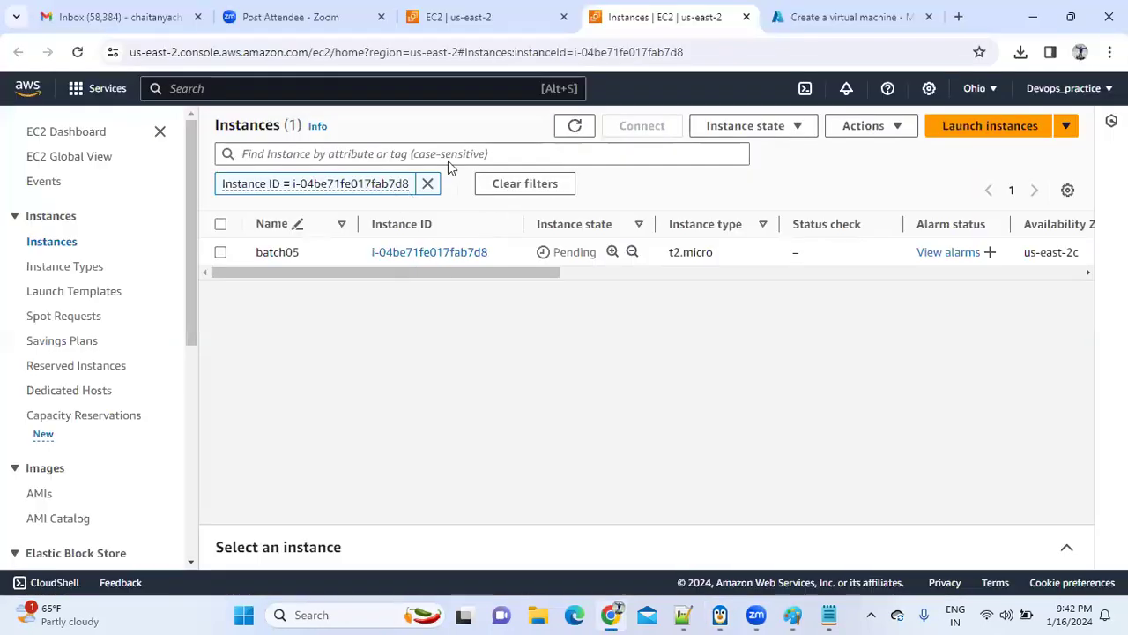
left_click(571, 127)
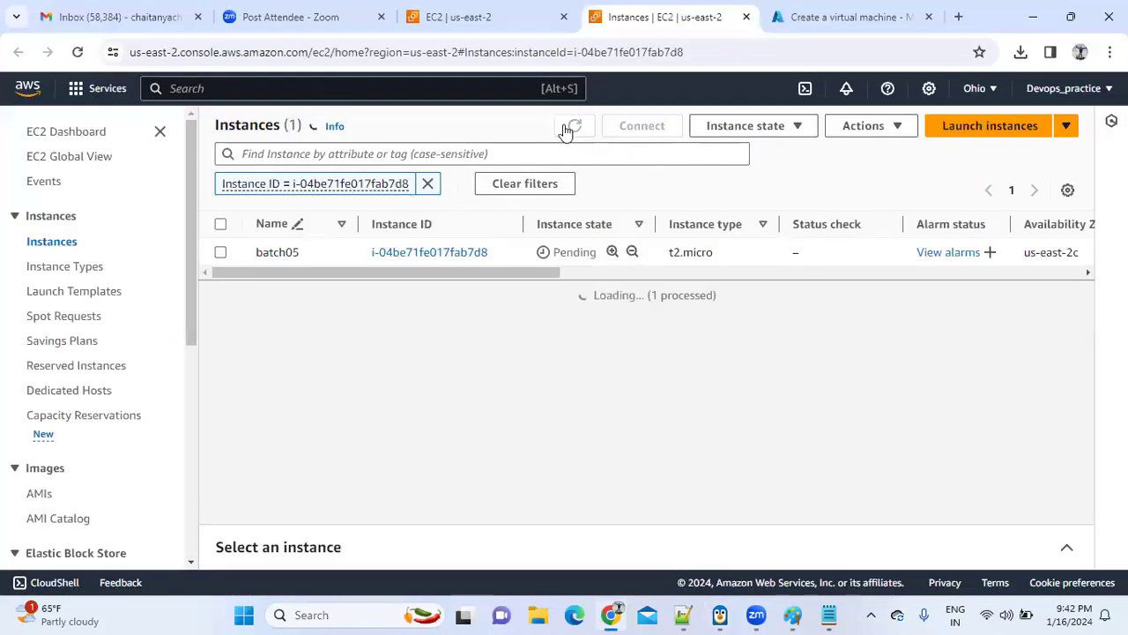
left_click(412, 252)
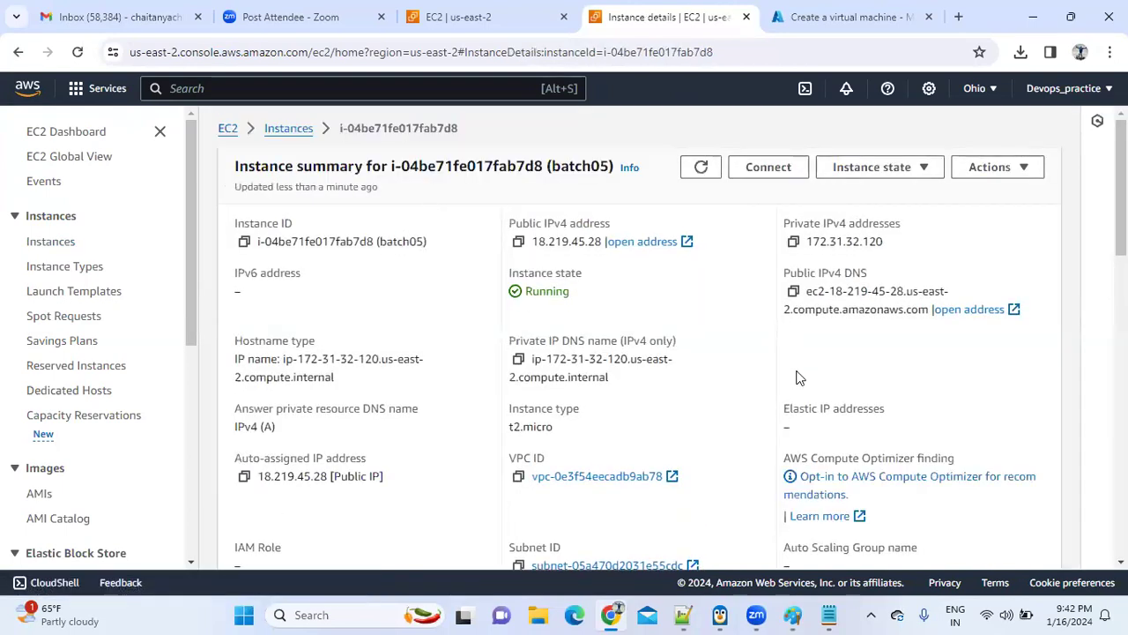
left_click(760, 170)
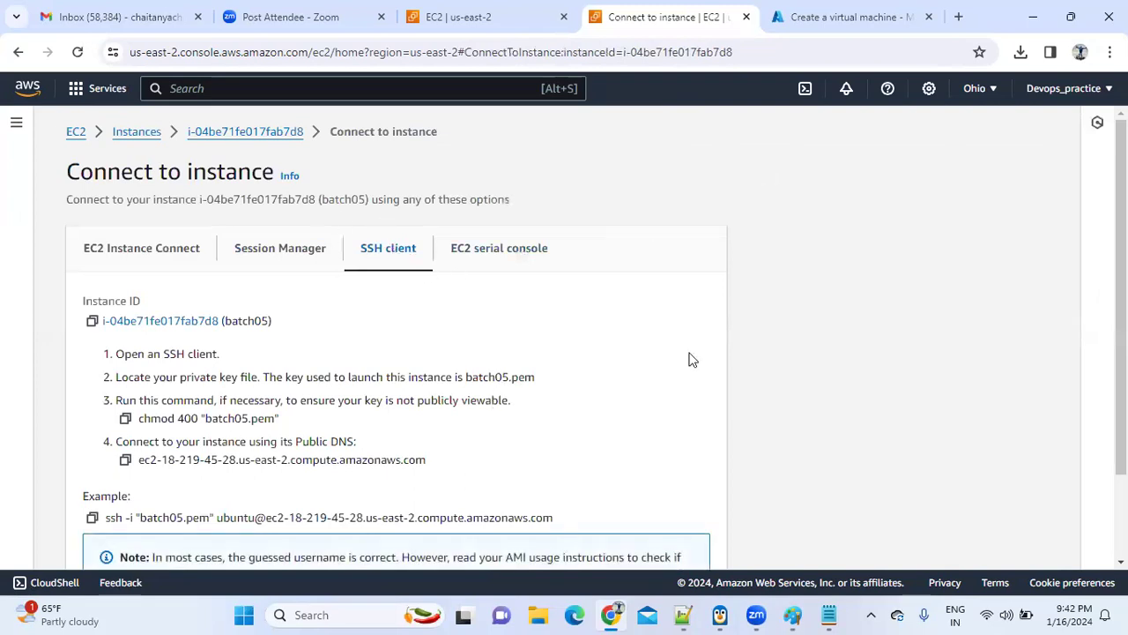
scroll(1120, 335, "down", 2)
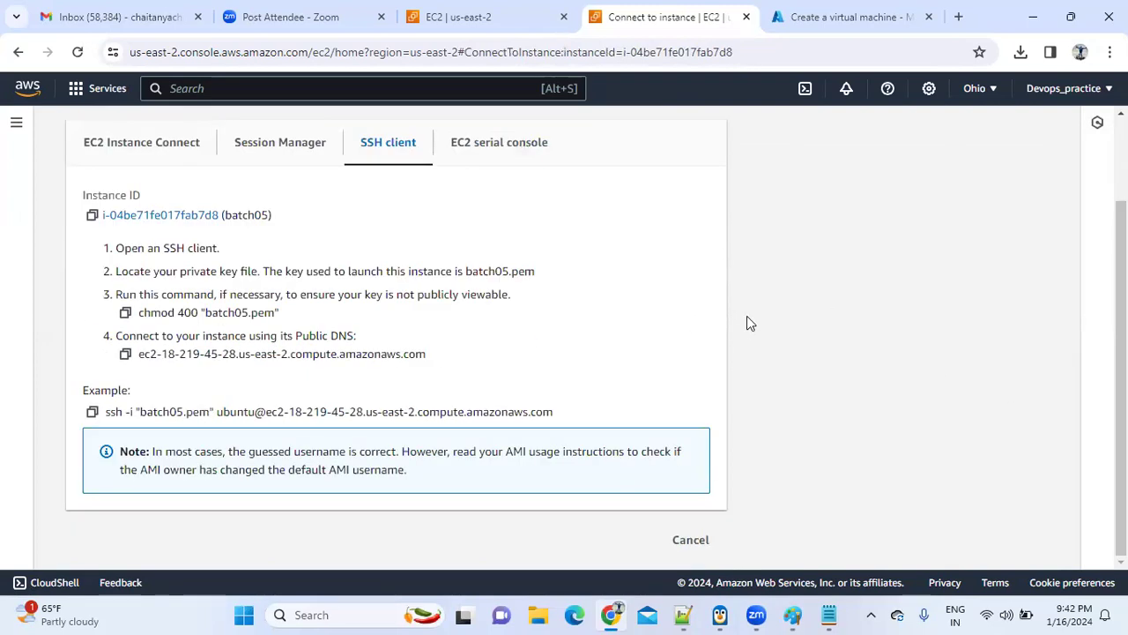
- In the WSL terminal, restrict the key file's permissions with chmod 400 batch05.pem
key("alt+Tab")
type("chmod 40")
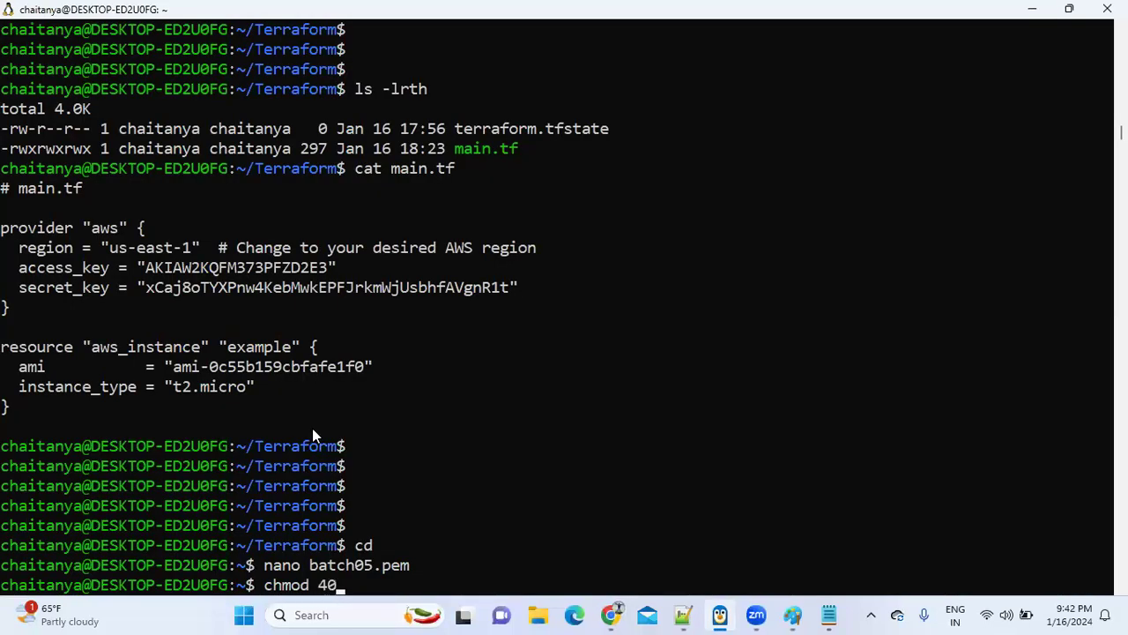
type("0 batch05.pem")
key("Return")
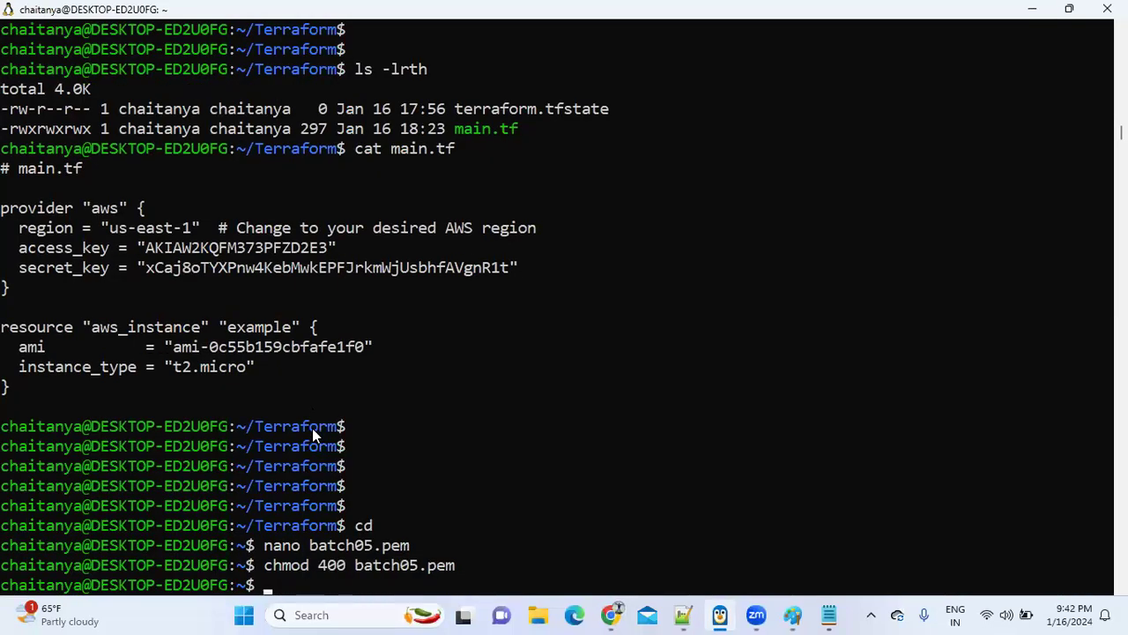
- Copy the example ssh command from the EC2 console, run it in the WSL terminal and accept the host with yes
key("alt+Tab")
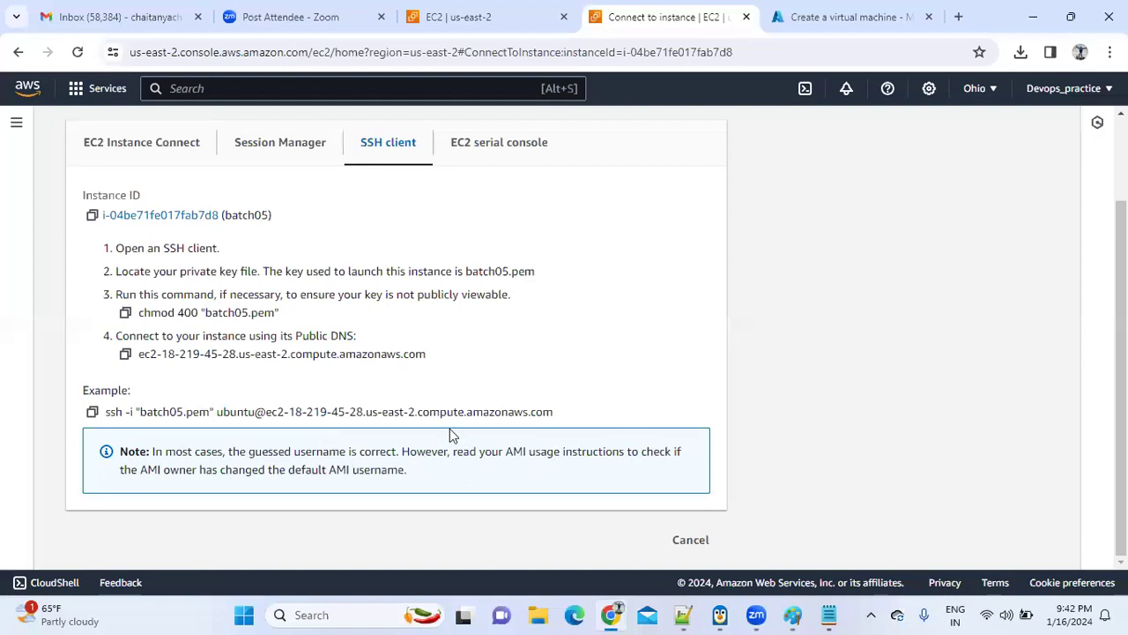
left_click(93, 412)
key("alt+Tab")
right_click(669, 280)
key("Return")
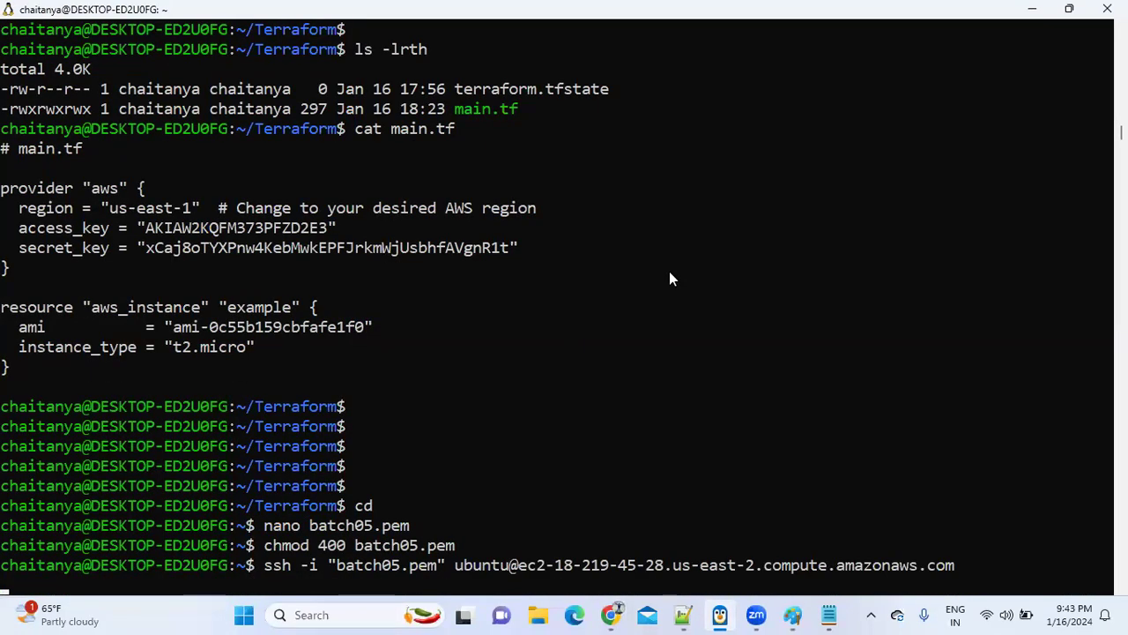
type("yes")
key("Return")
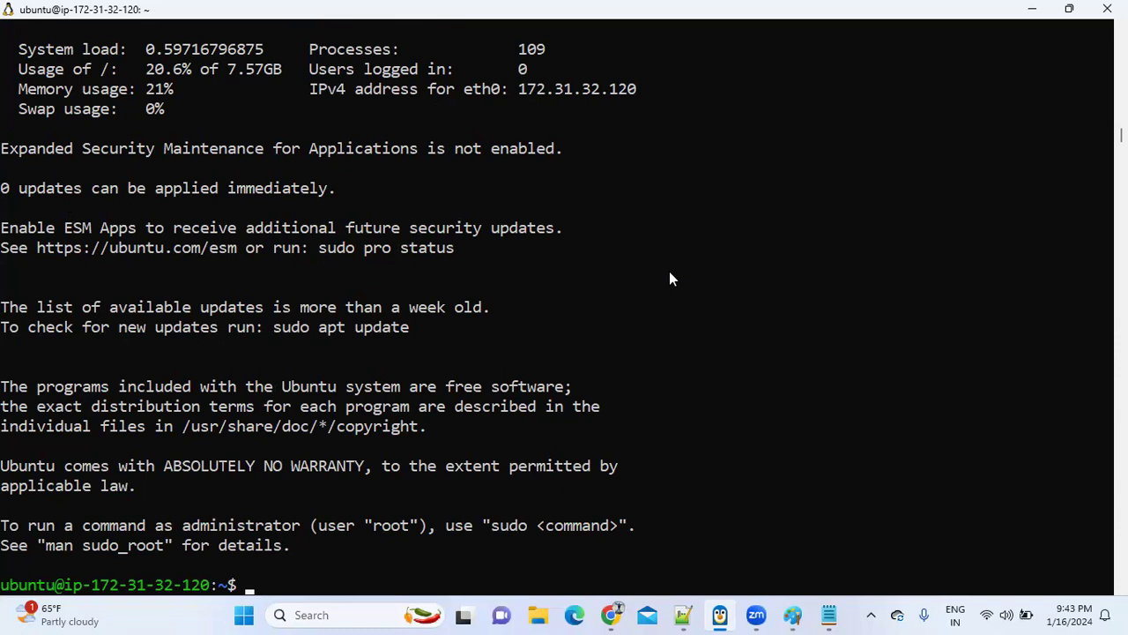
- Exit the SSH session and open the batch05 instance summary in the EC2 console
type("exit")
key("Return")
key("alt+Tab")
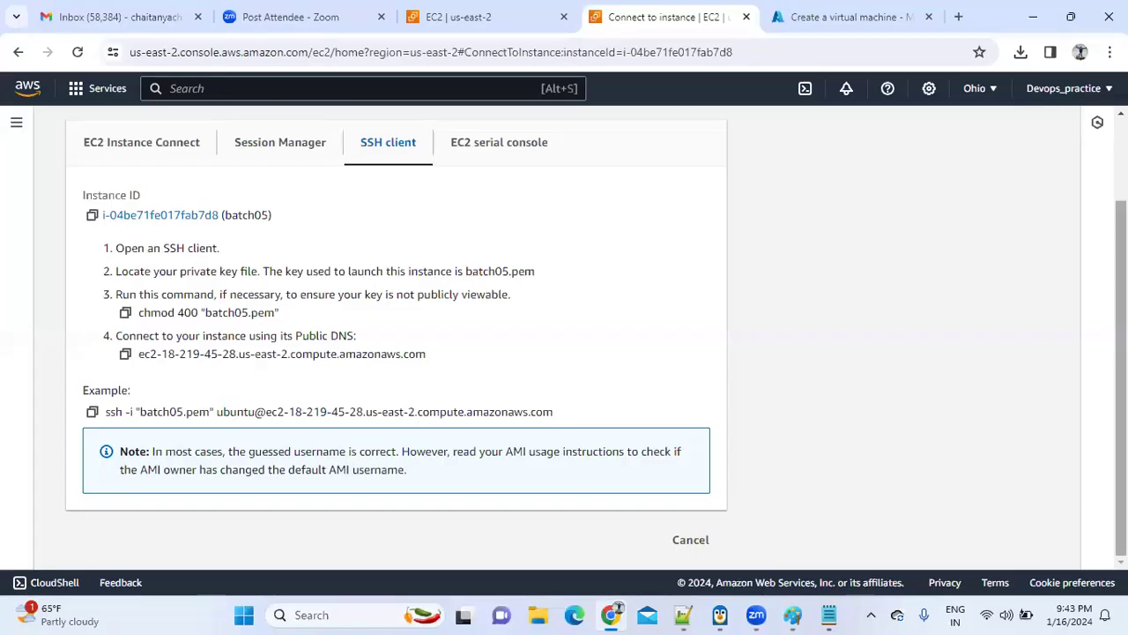
scroll(564, 335, "up", 2)
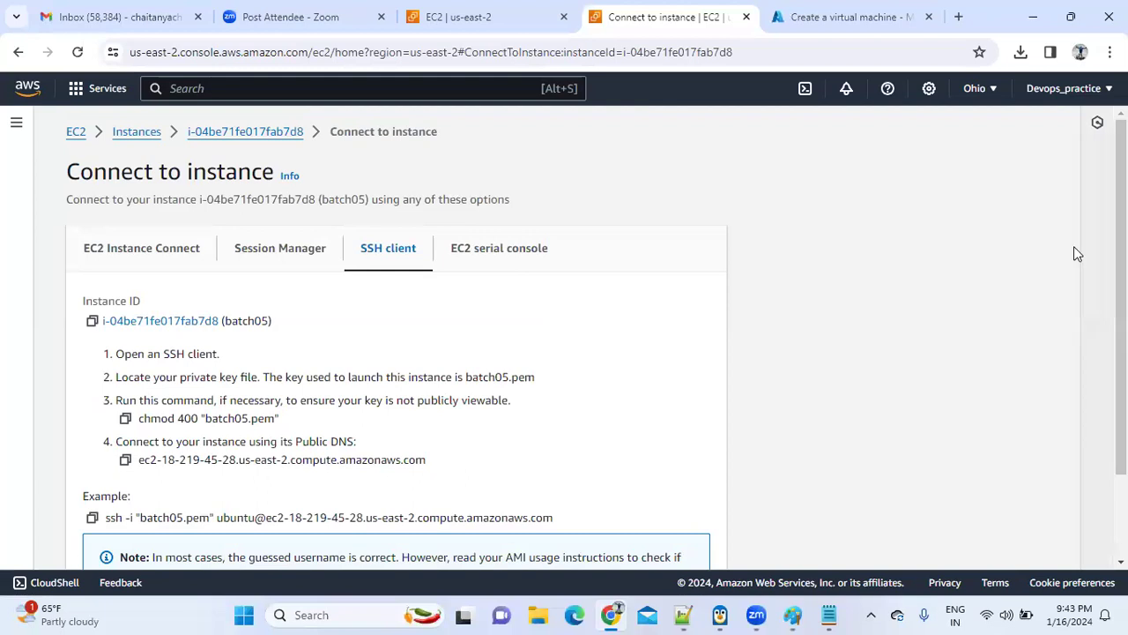
left_click(246, 132)
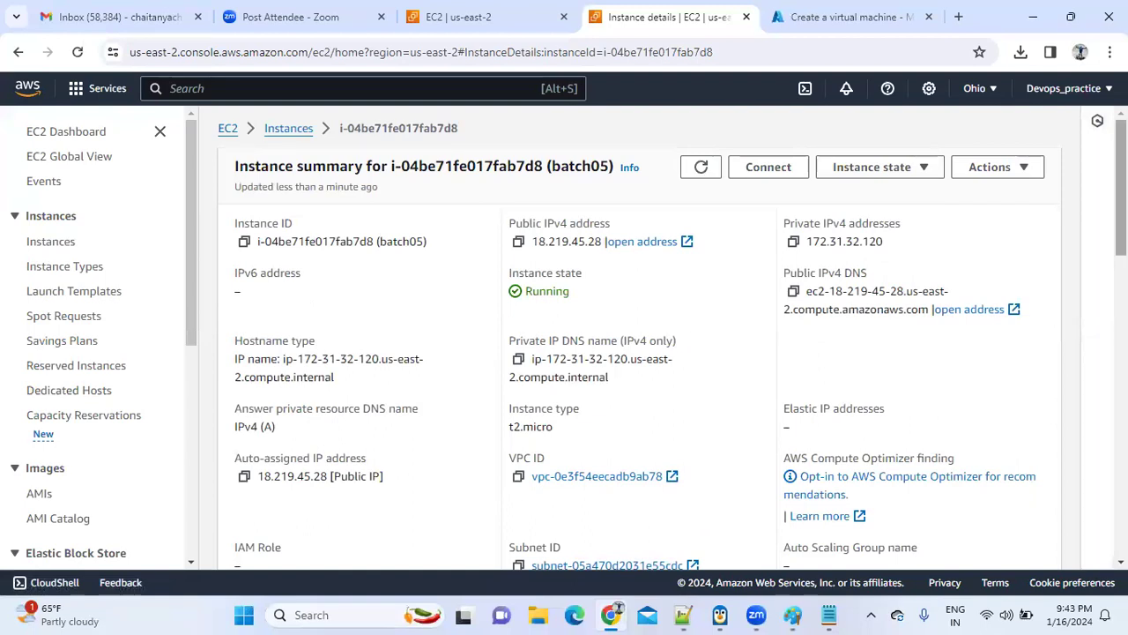
- Examine the batch05 instance's addresses, state, type and platform details, and switch back to the WSL terminal
scroll(672, 337, "down", 10)
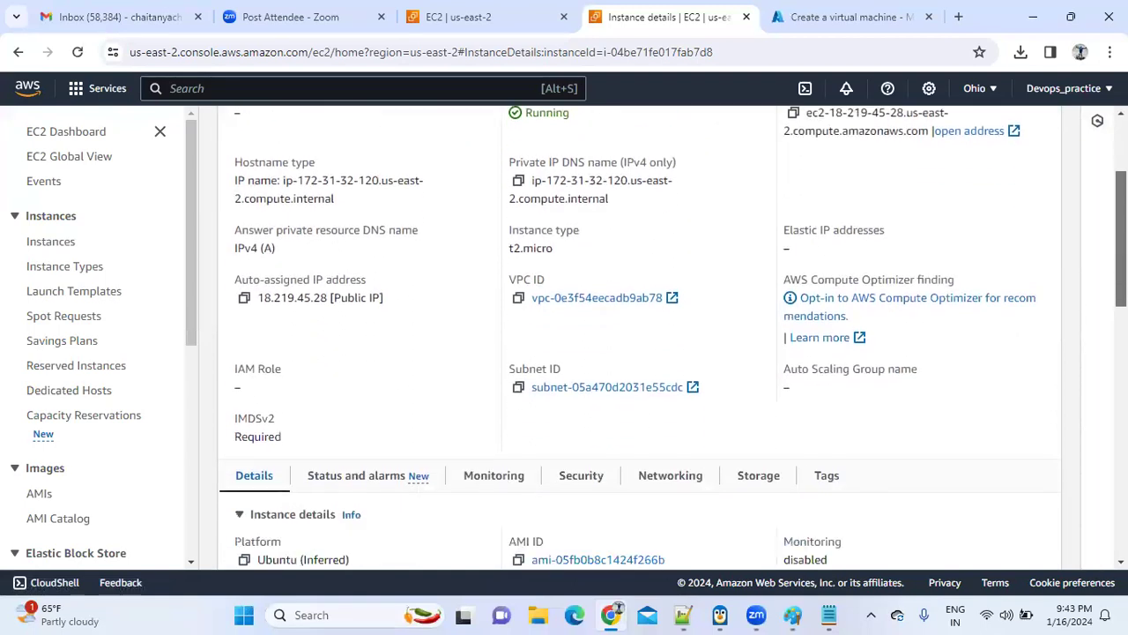
scroll(1005, 333, "up", 10)
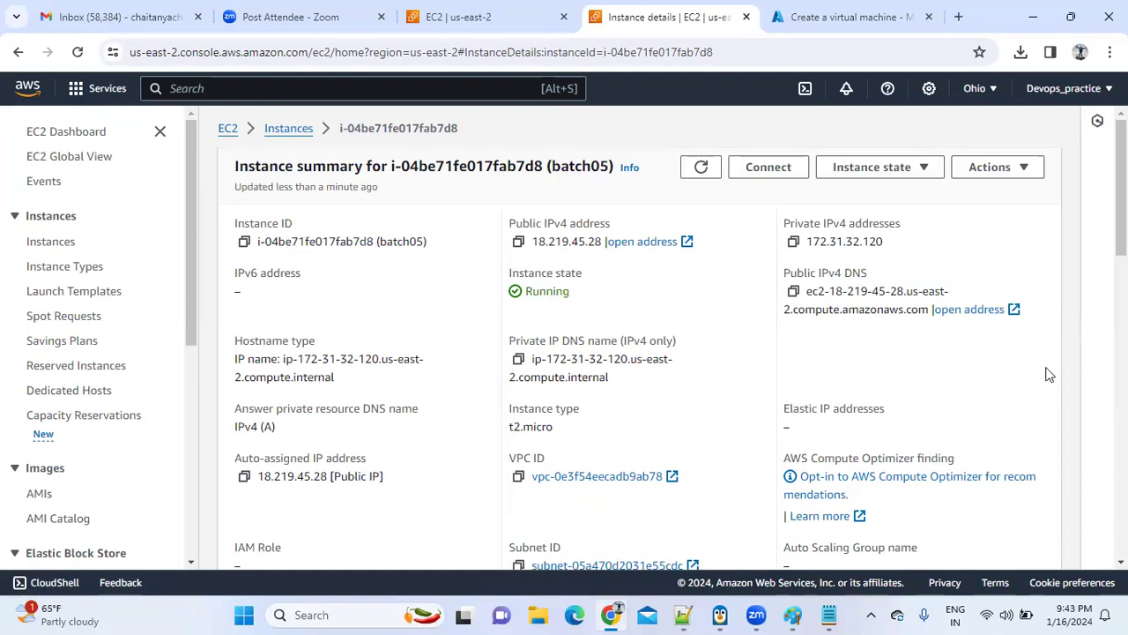
scroll(640, 338, "down", 3)
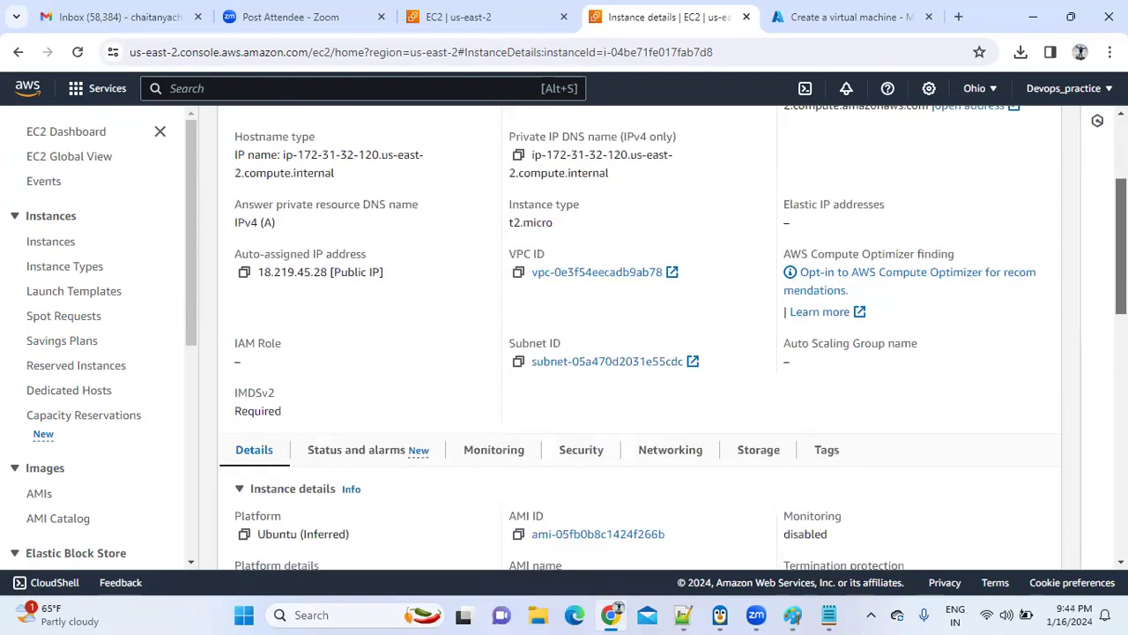
scroll(639, 339, "down", 1)
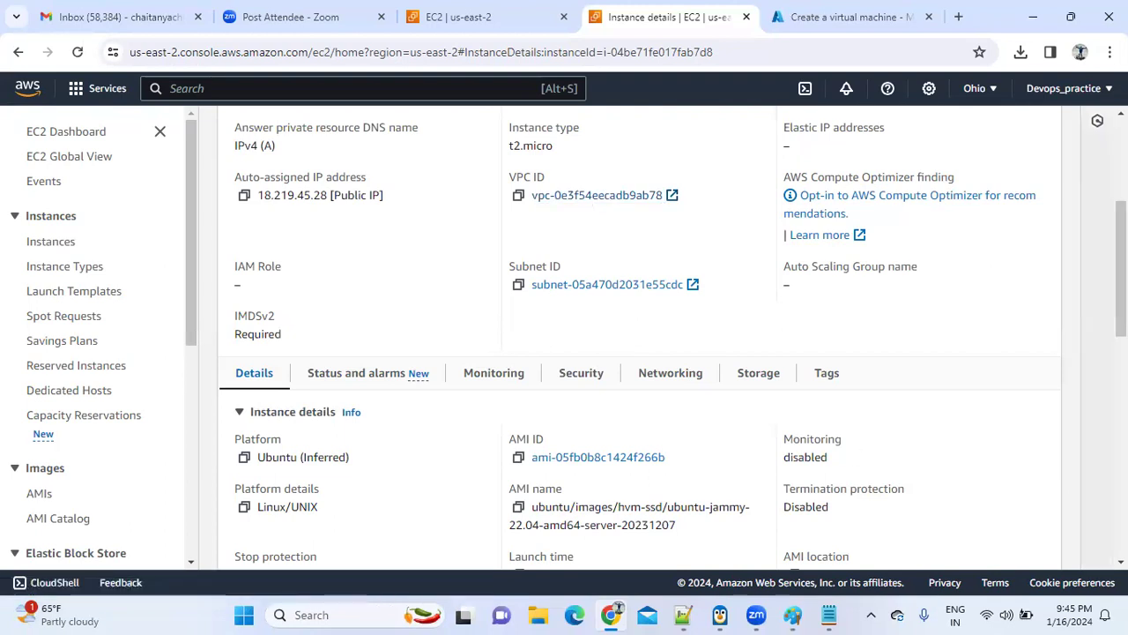
left_click_drag(1121, 264, 1121, 186)
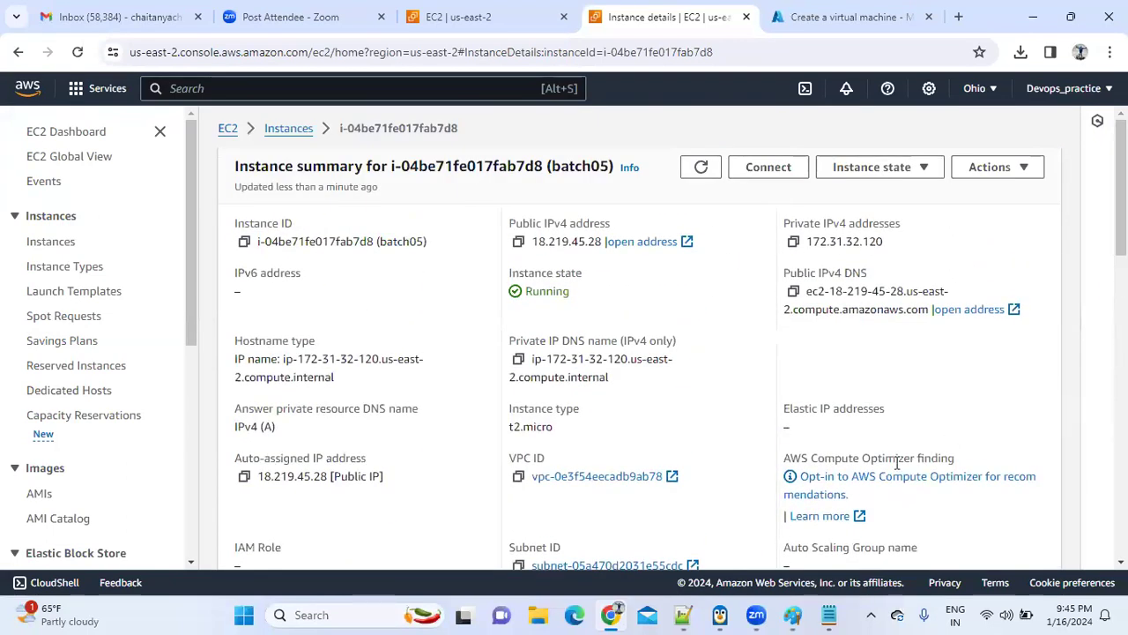
left_click(720, 614)
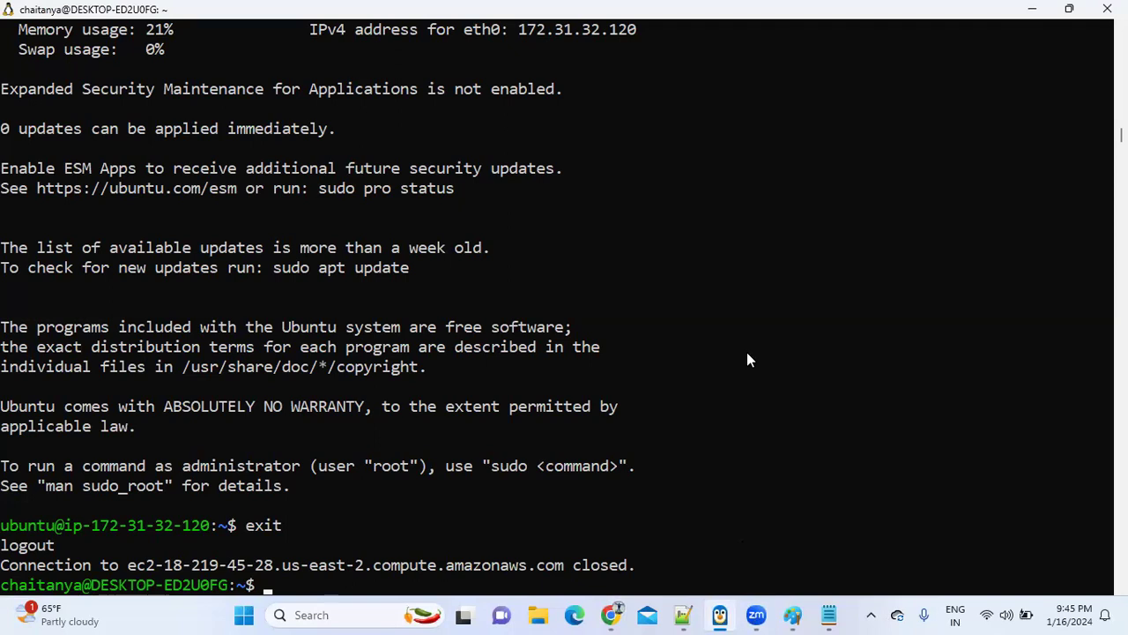
- Switch to the EC2 console and review the batch05 instance's available actions, its entry in the instances list and its details
key("alt+Tab")
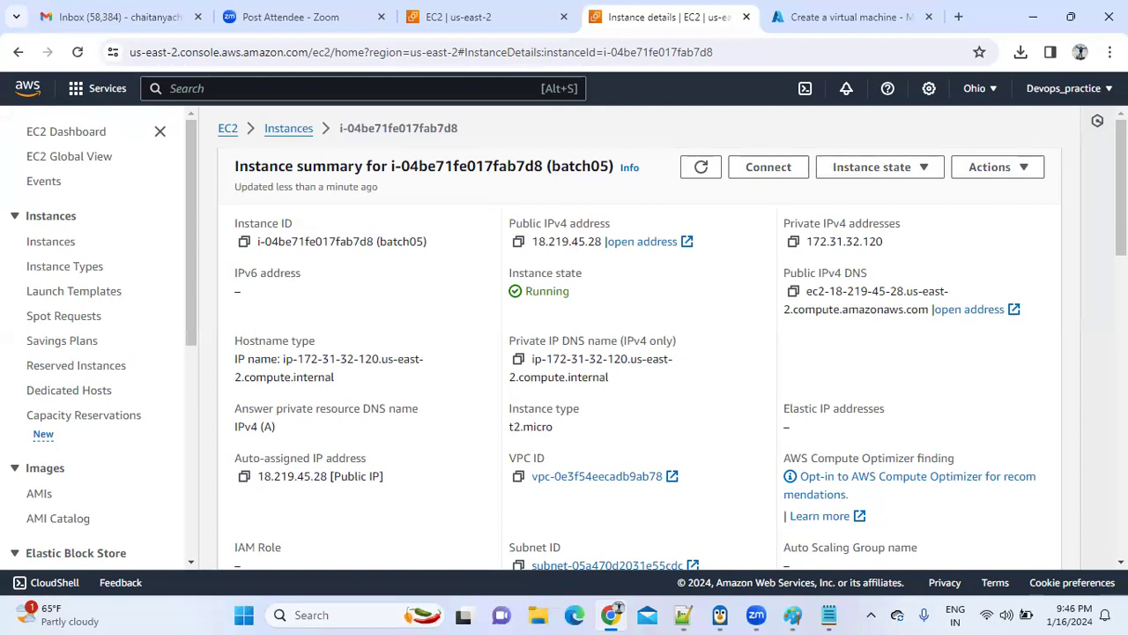
left_click(1014, 167)
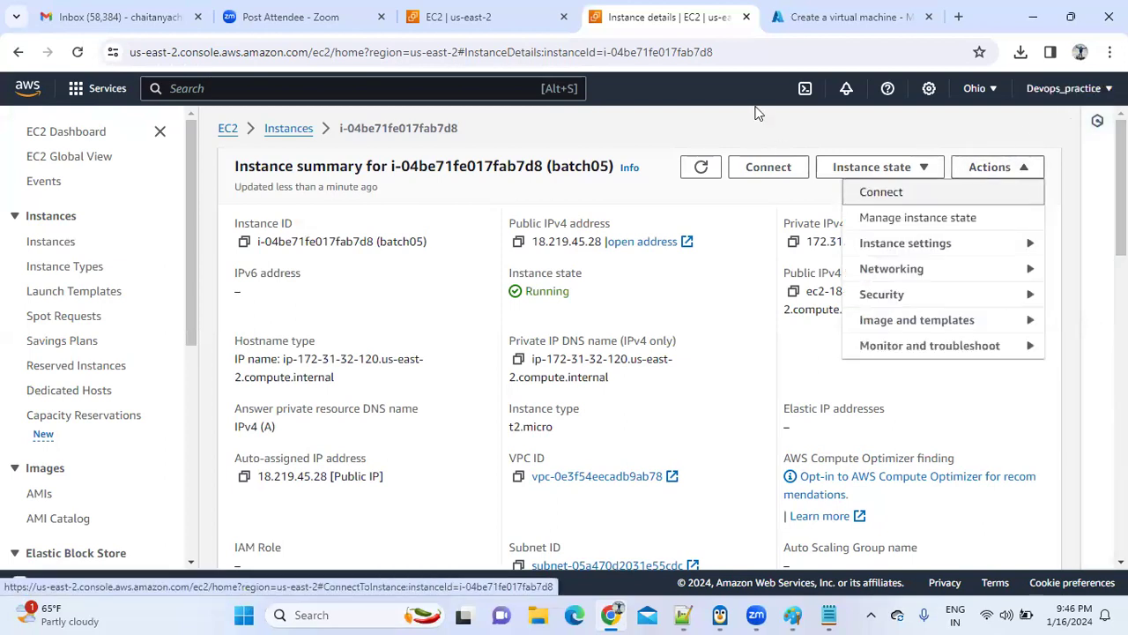
left_click(284, 132)
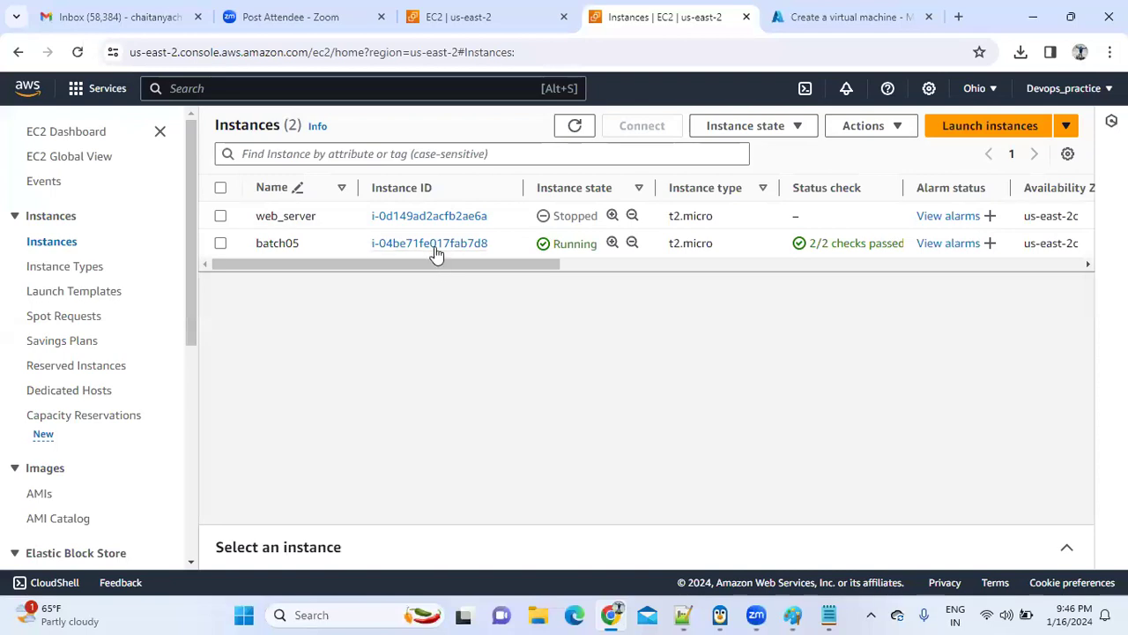
left_click(431, 245)
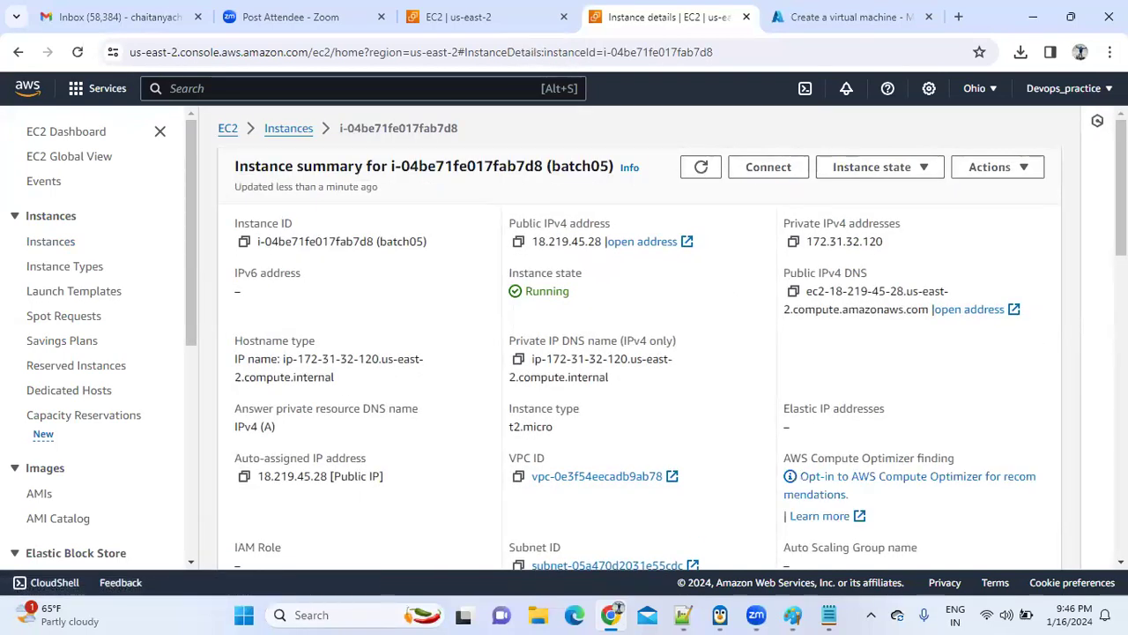
scroll(652, 335, "down", 3)
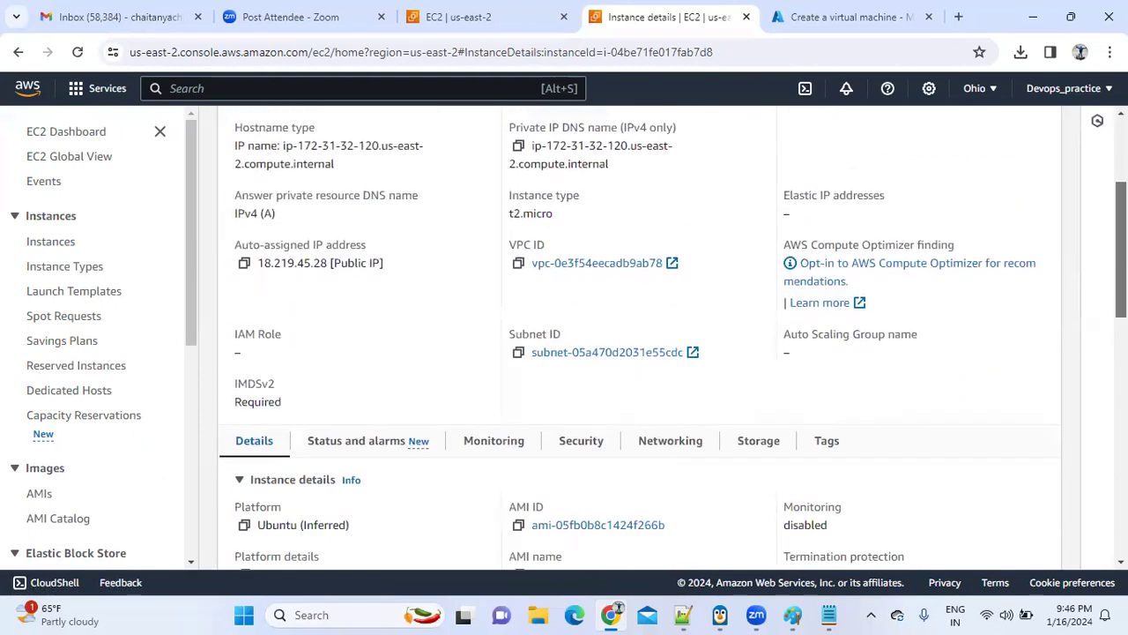
scroll(652, 335, "down", 4)
scroll(639, 335, "up", 7)
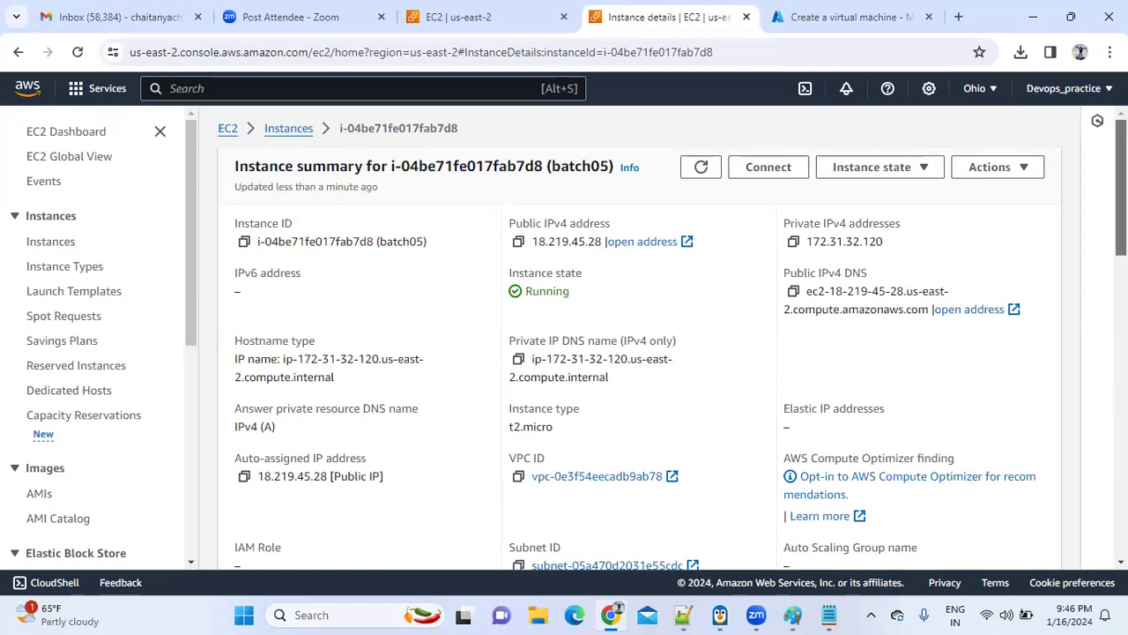
- Search the AWS console for iam, go to the IAM dashboard and open the admin user group's details
left_click(378, 88)
type("i")
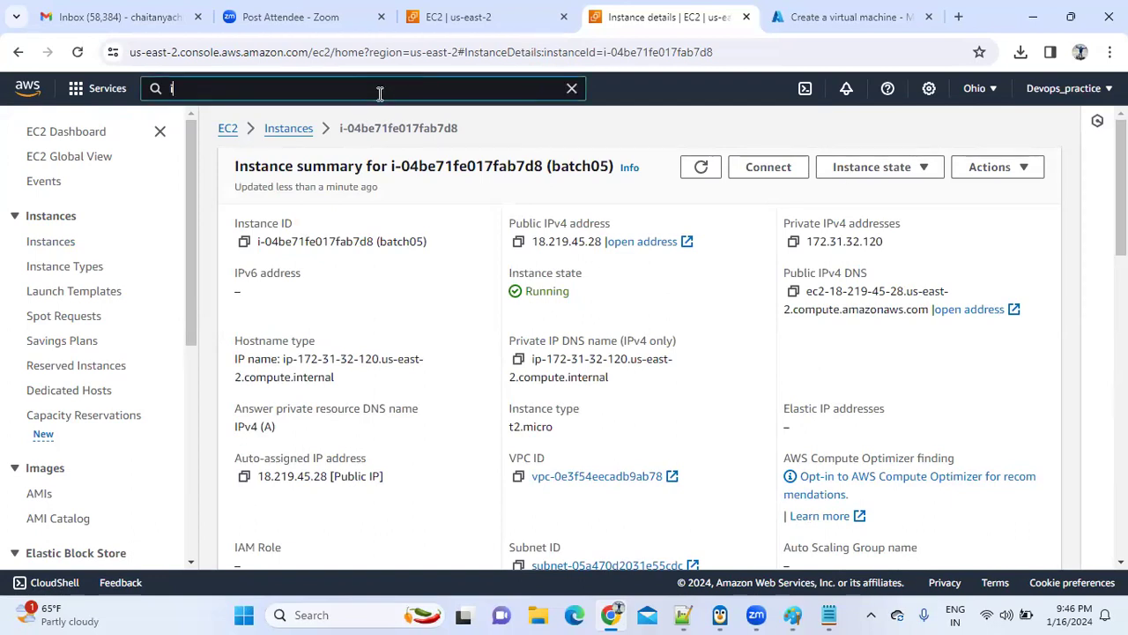
type("am")
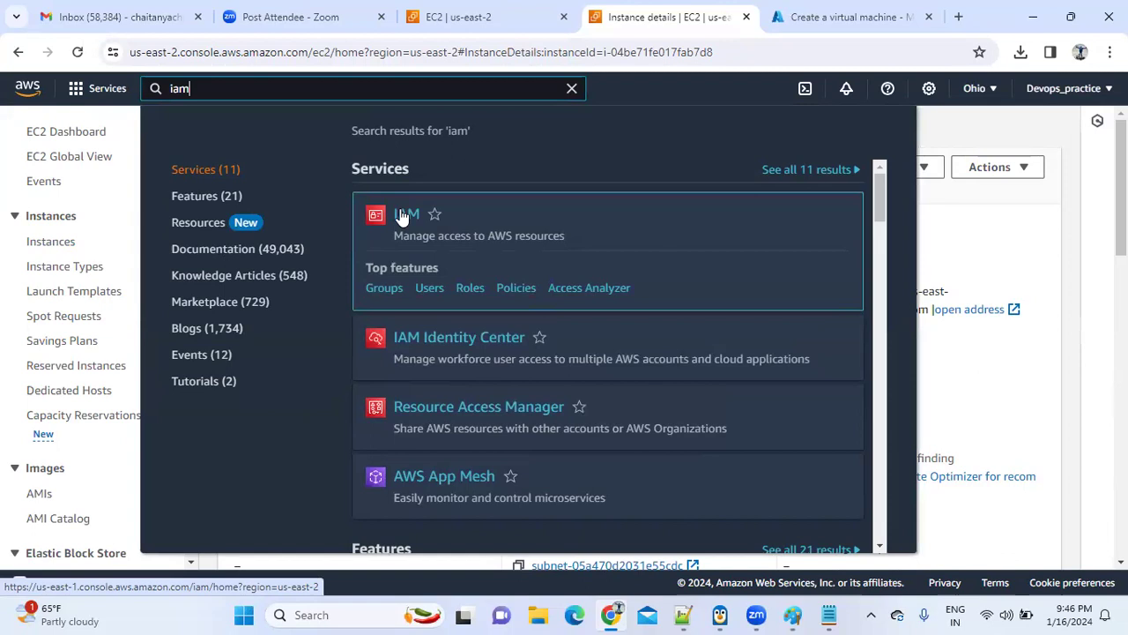
left_click(401, 216)
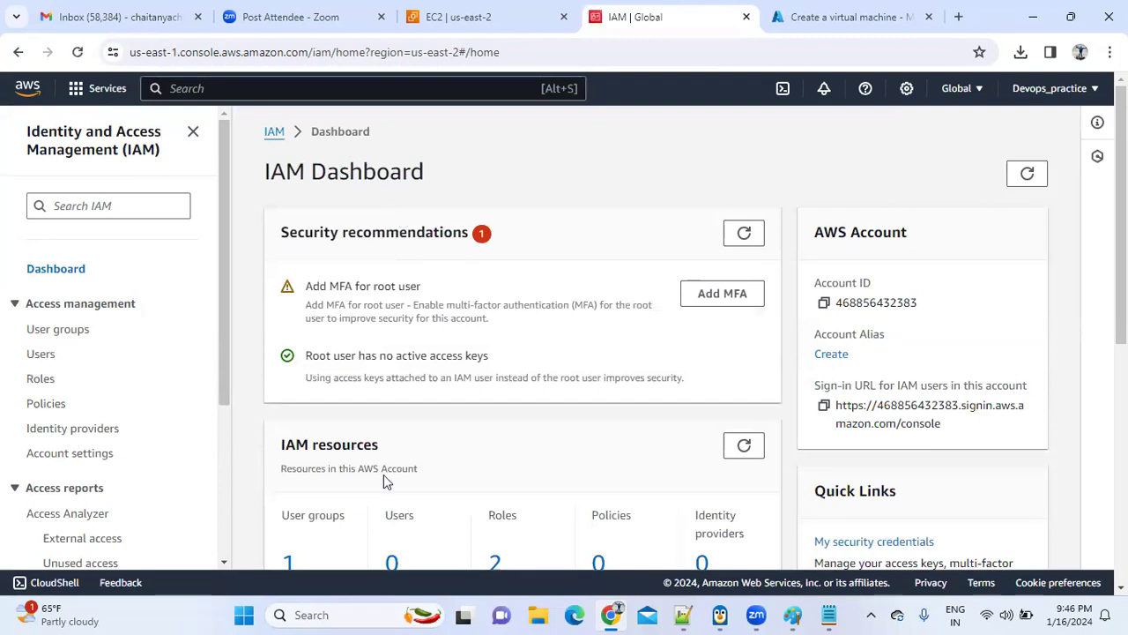
scroll(564, 335, "down", 3)
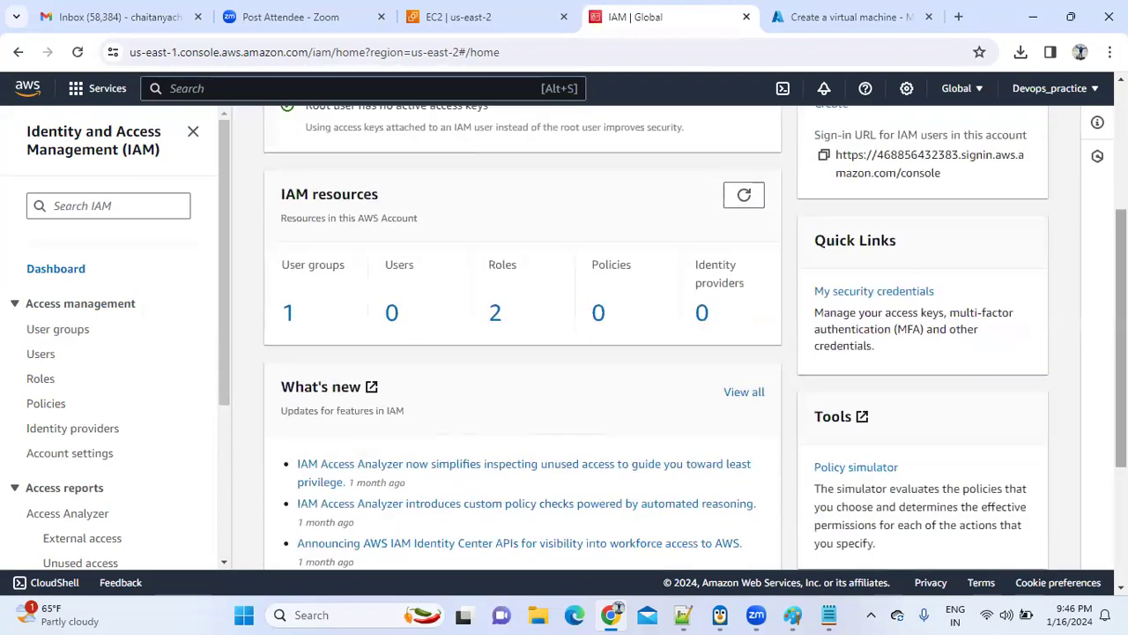
left_click(289, 314)
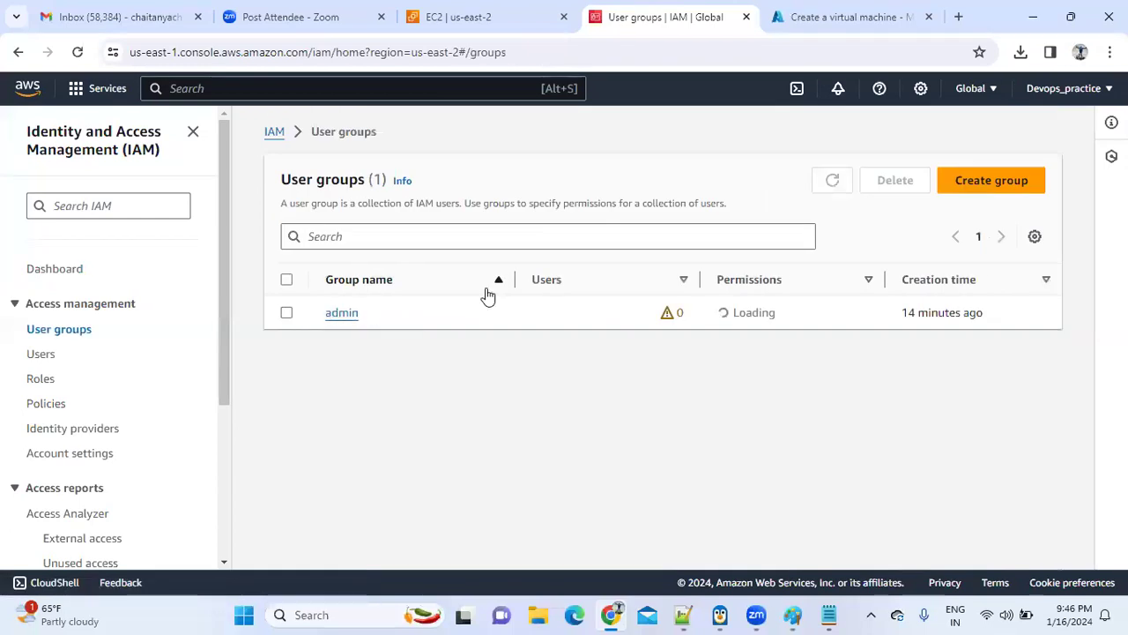
left_click(343, 317)
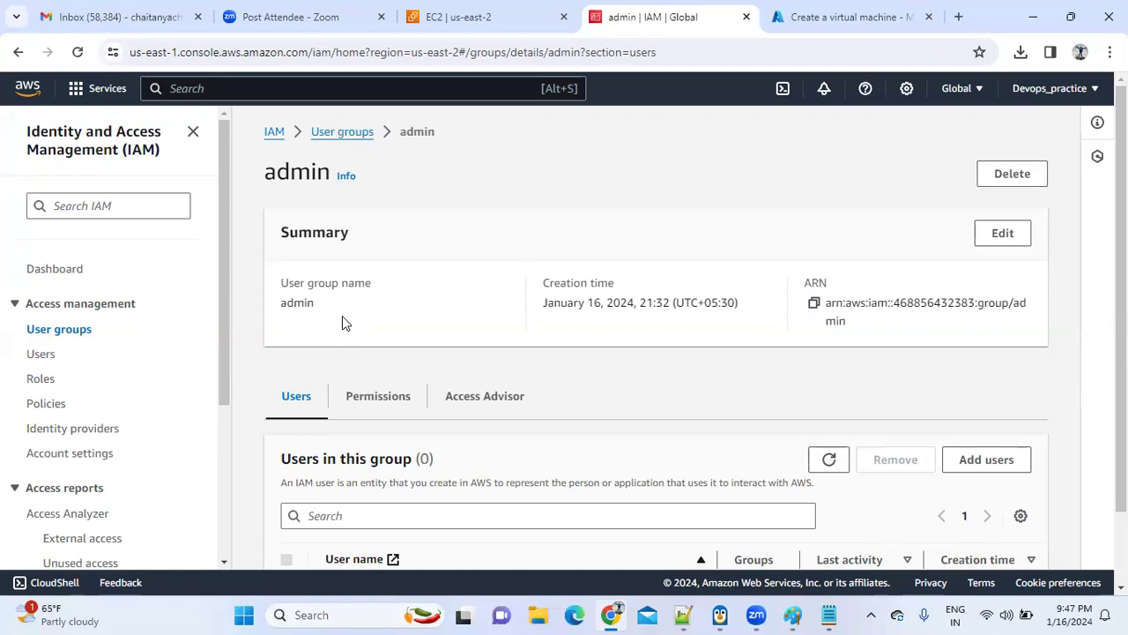
- Search the AWS console for ec2 and open the EC2 dashboard
left_click(99, 99)
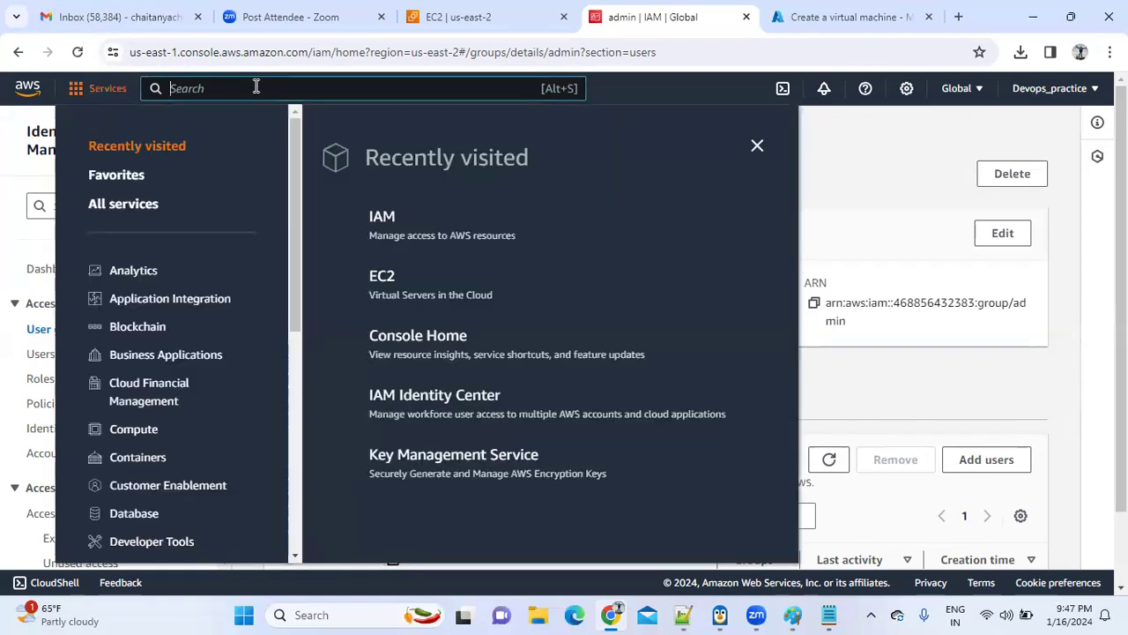
left_click(256, 86)
type("ec2")
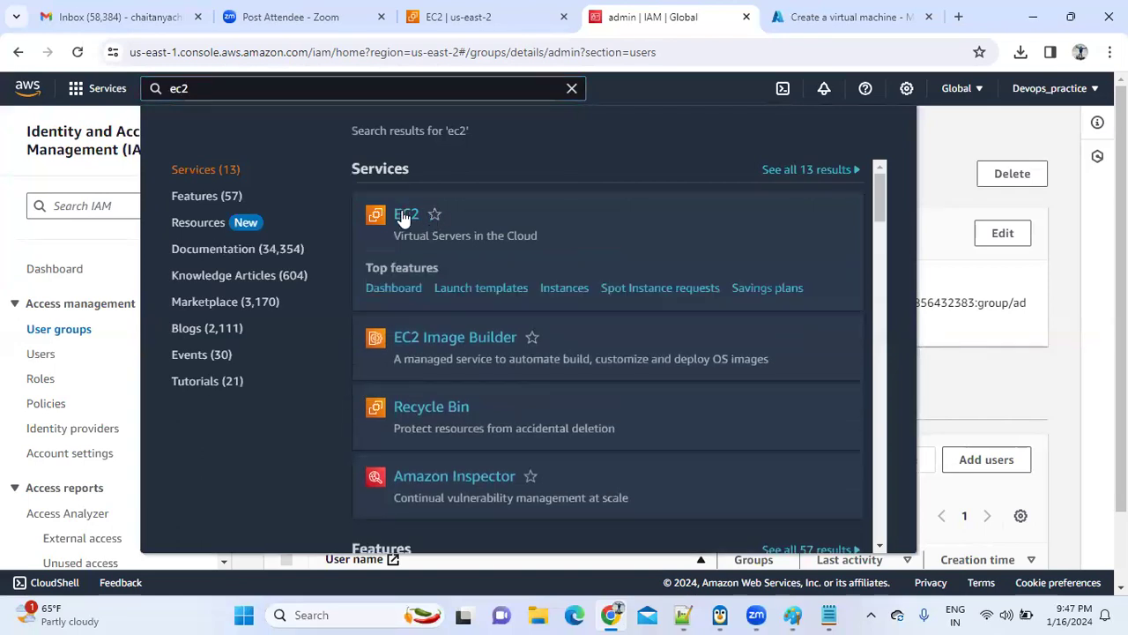
left_click(404, 218)
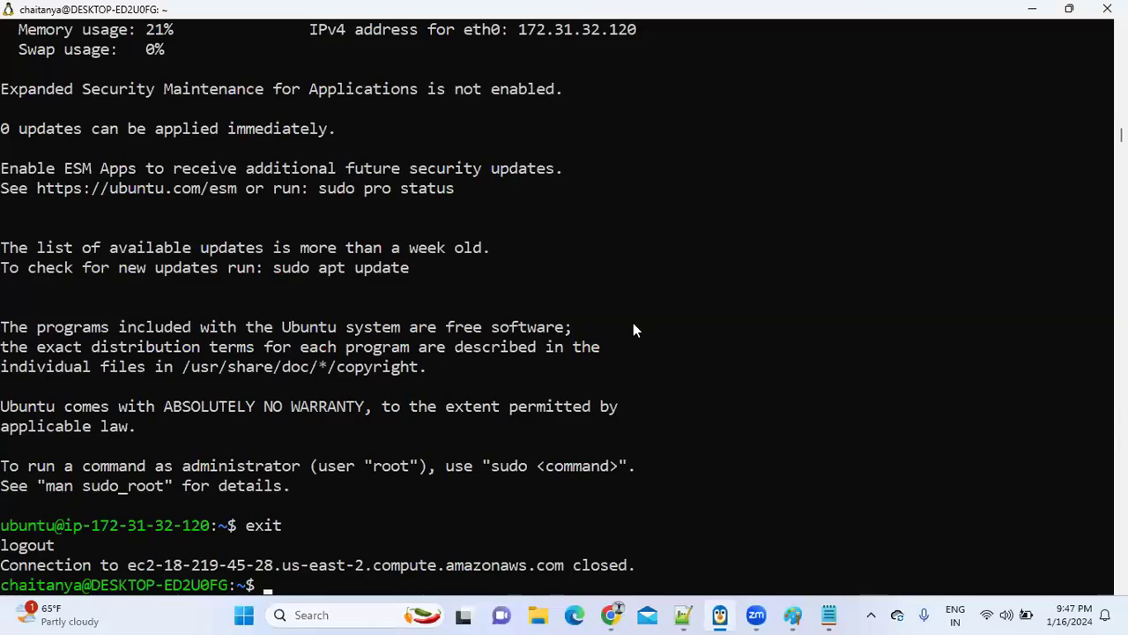
key("alt+Tab")
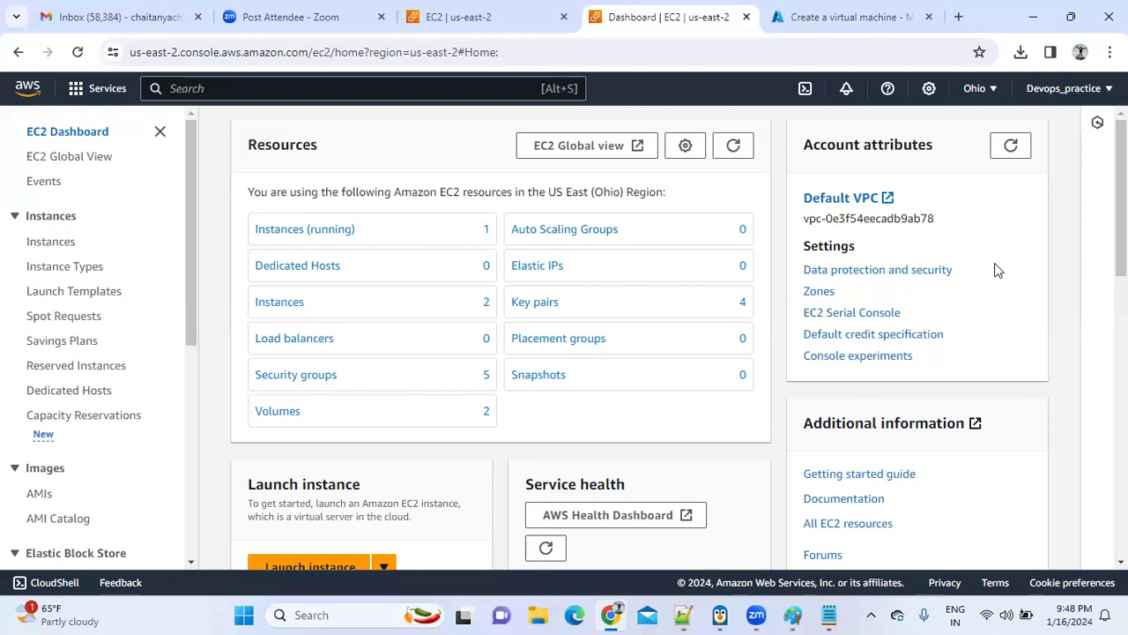
- Look over the IAM diagram in Paint and the Downloads folder containing the batch05 key file, and return to the WSL terminal
left_click(803, 616)
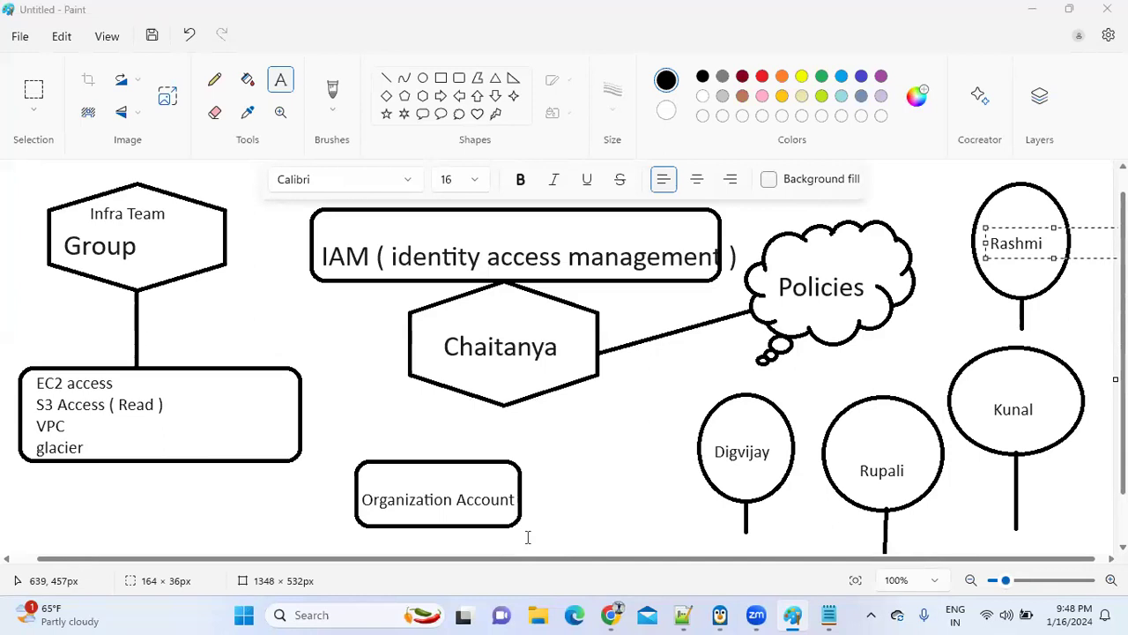
key("alt+Tab")
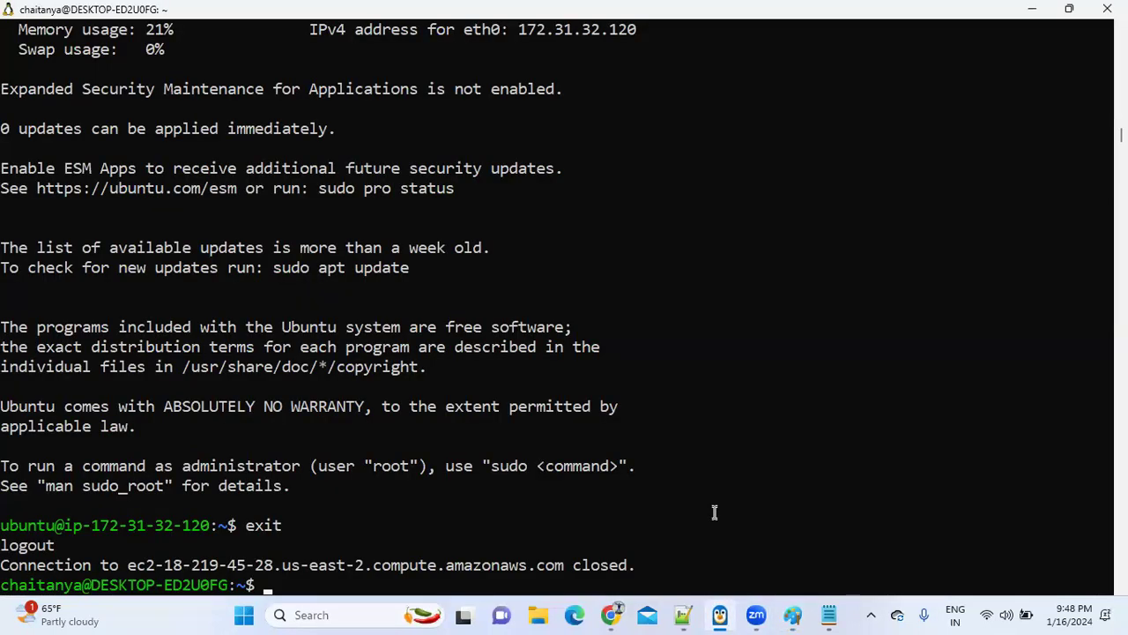
left_click(534, 618)
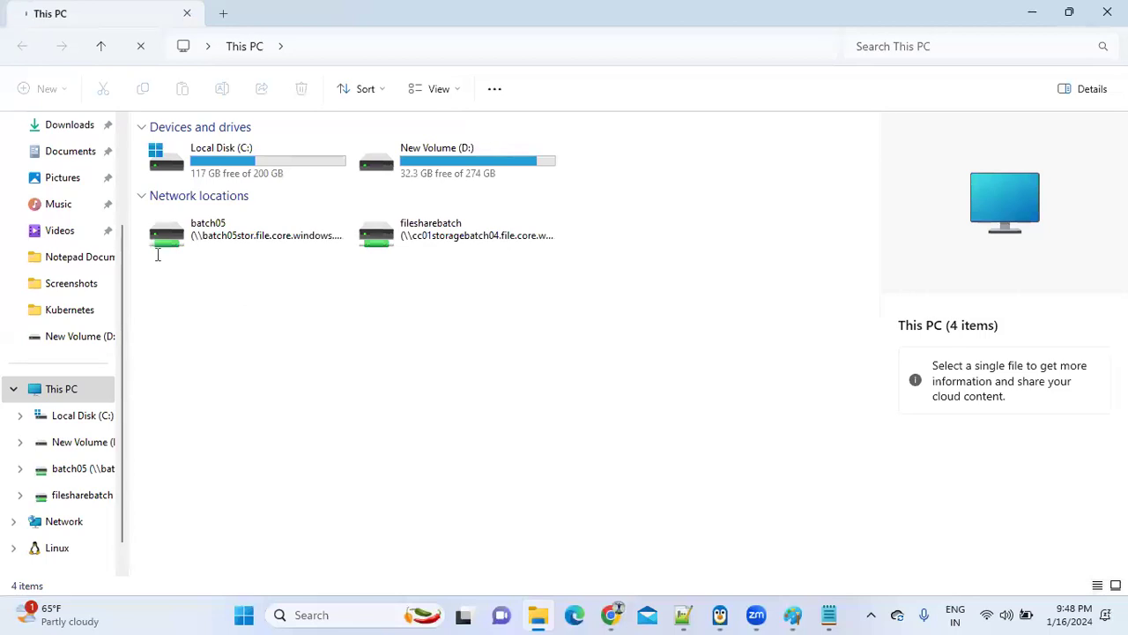
left_click(66, 125)
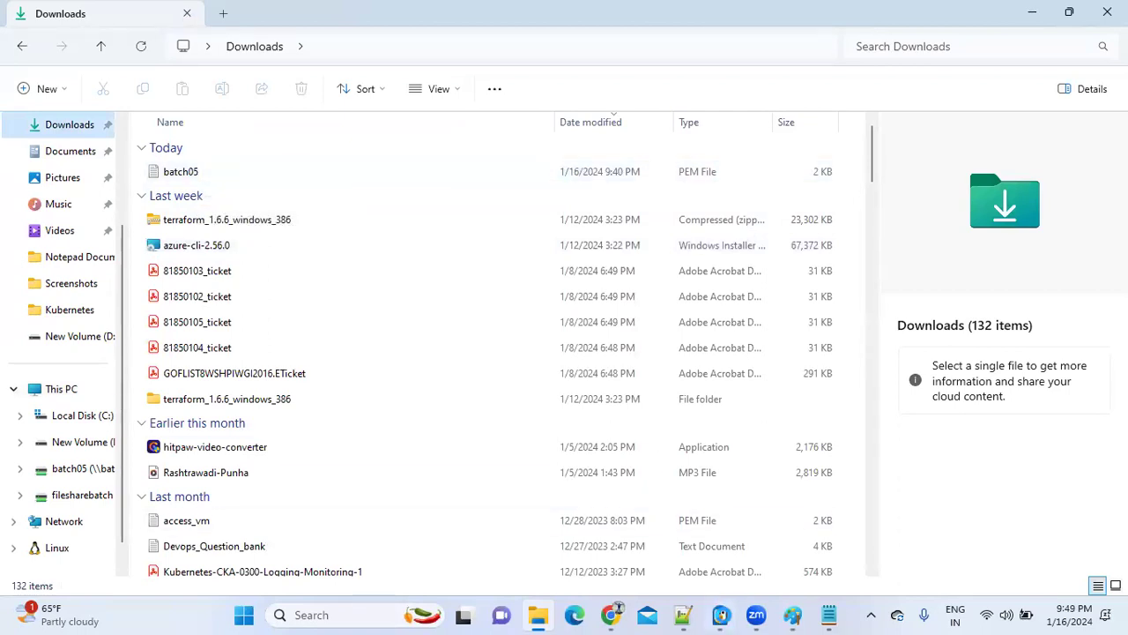
left_click(721, 616)
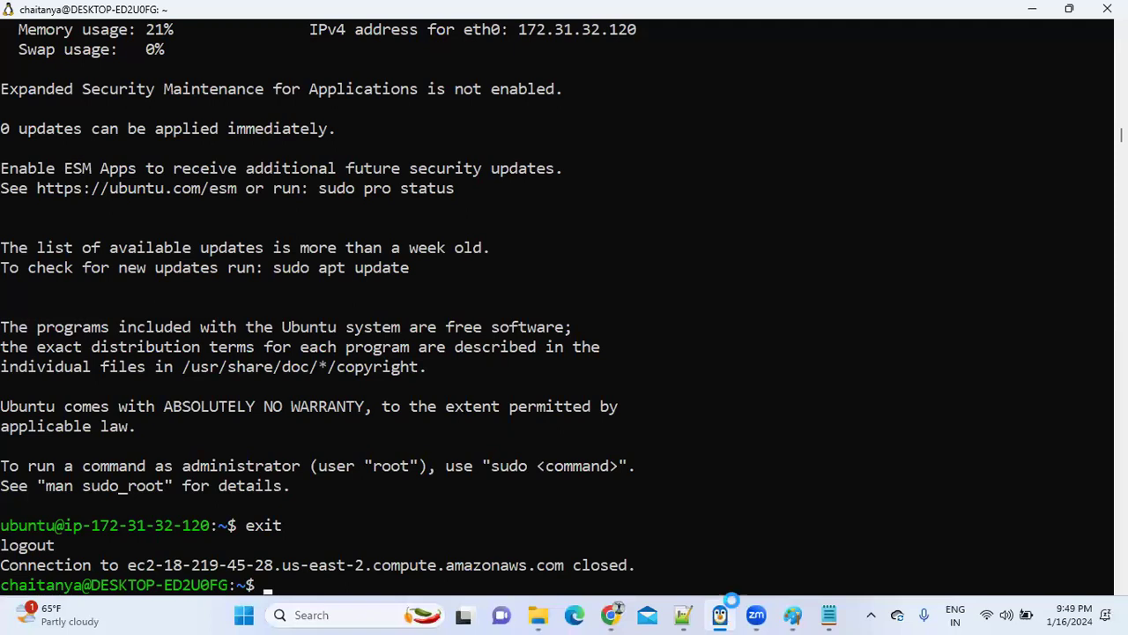
- In a new Chrome tab, search Google for WSL for Windows and open Microsoft's article on installing Linux with WSL
left_click(620, 612)
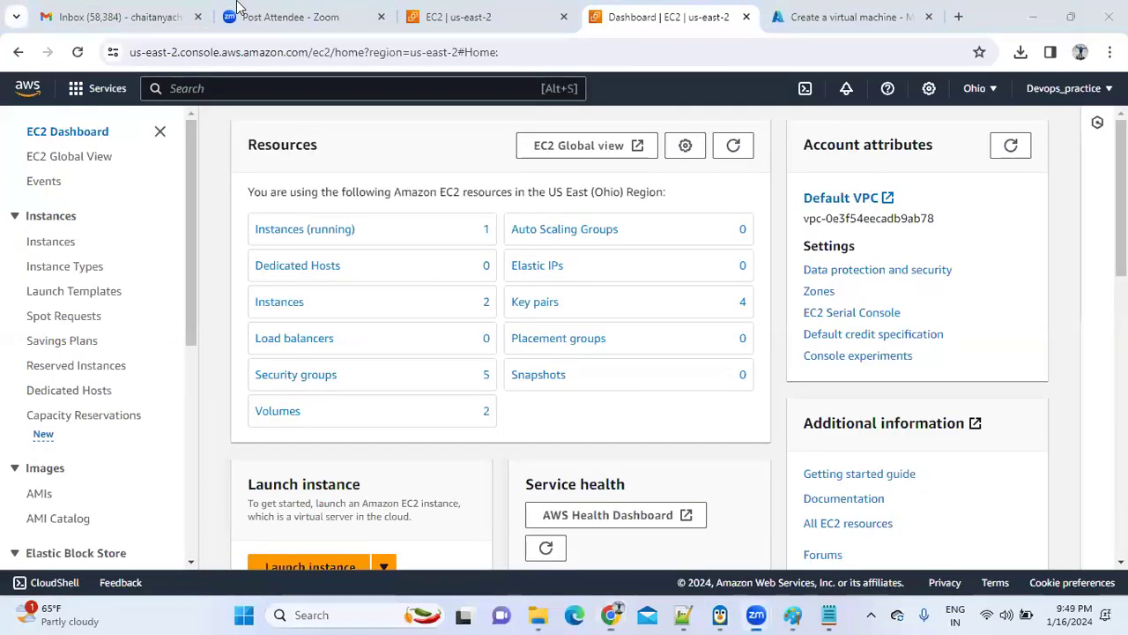
left_click(959, 17)
type("wsk")
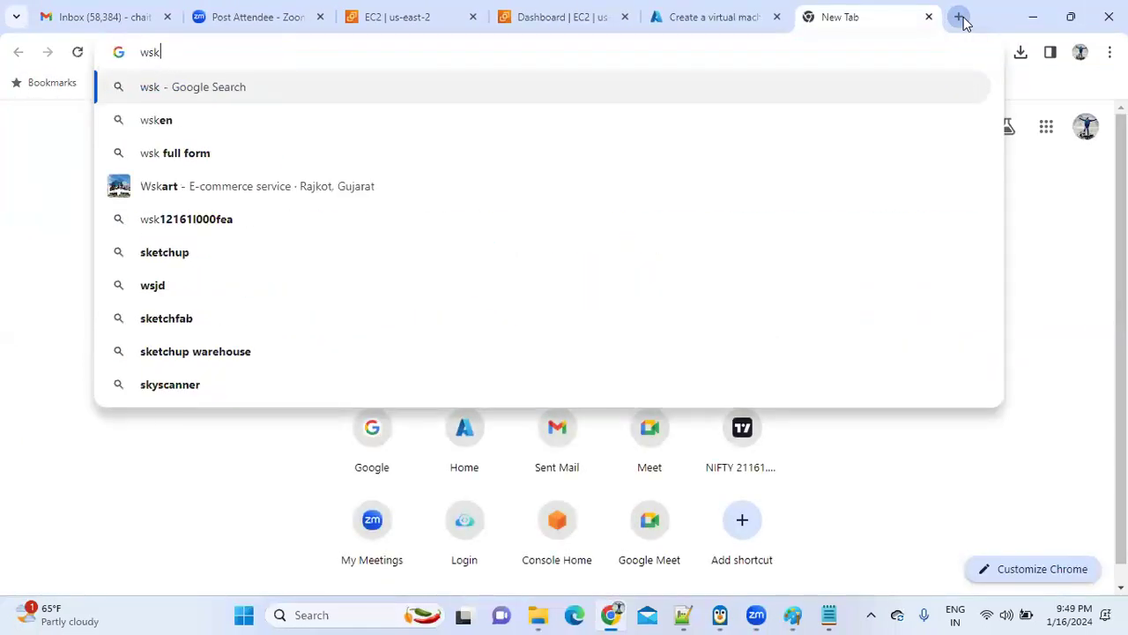
key("BackSpace")
type("l fro ")
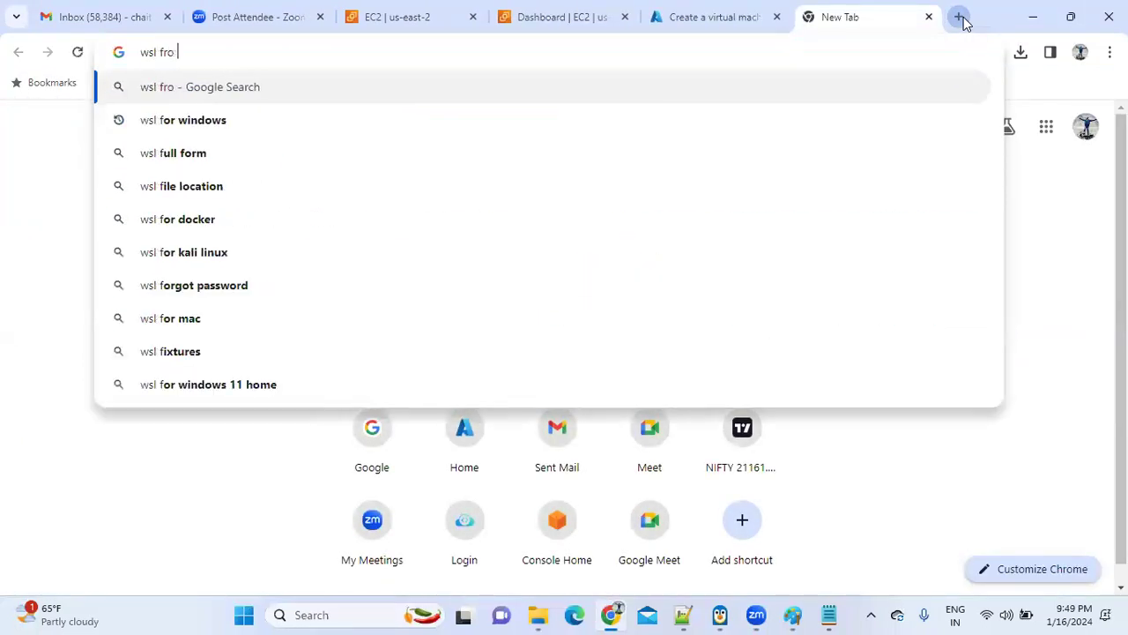
type("windoes")
key("Return")
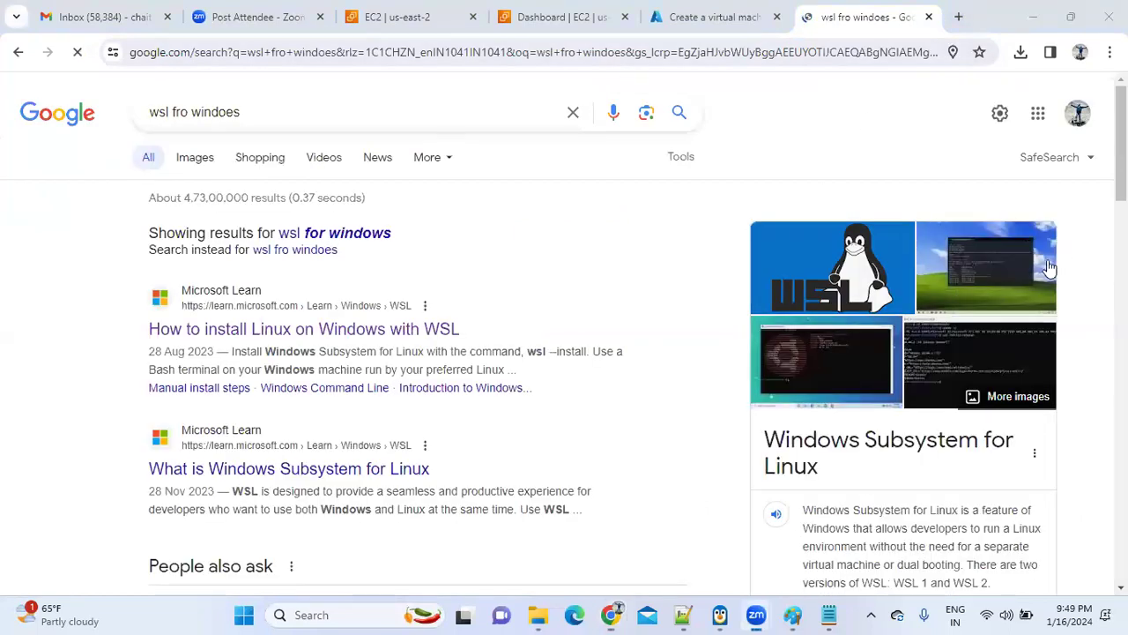
left_click(212, 335)
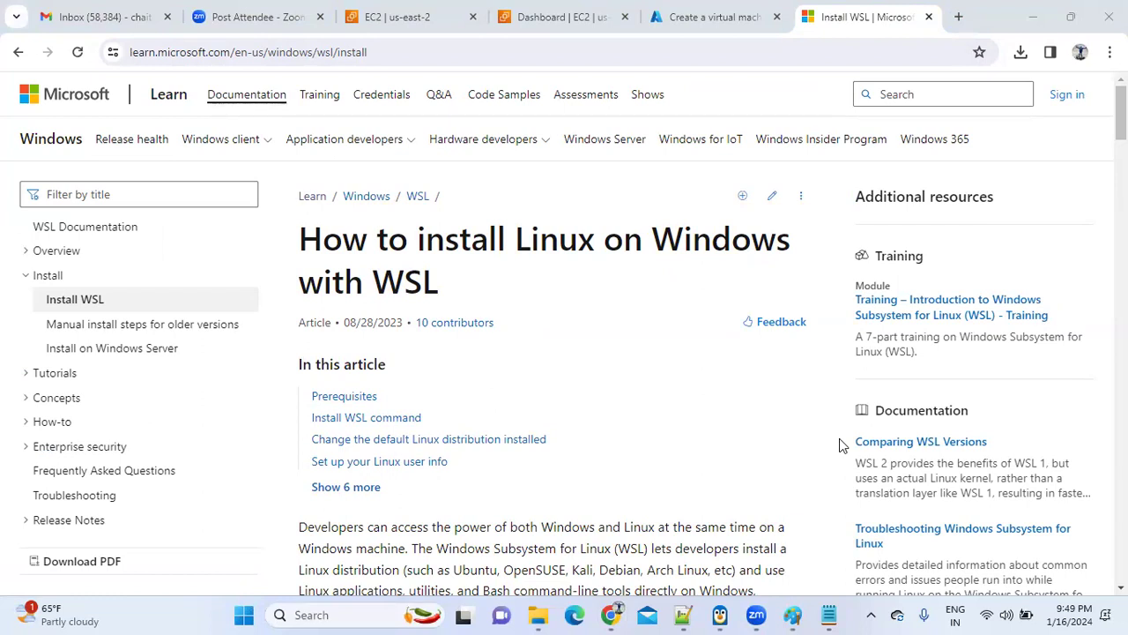
- Read the article's Install WSL command section and search Windows for wsl, ending on the WSL Documentation page
left_click(366, 417)
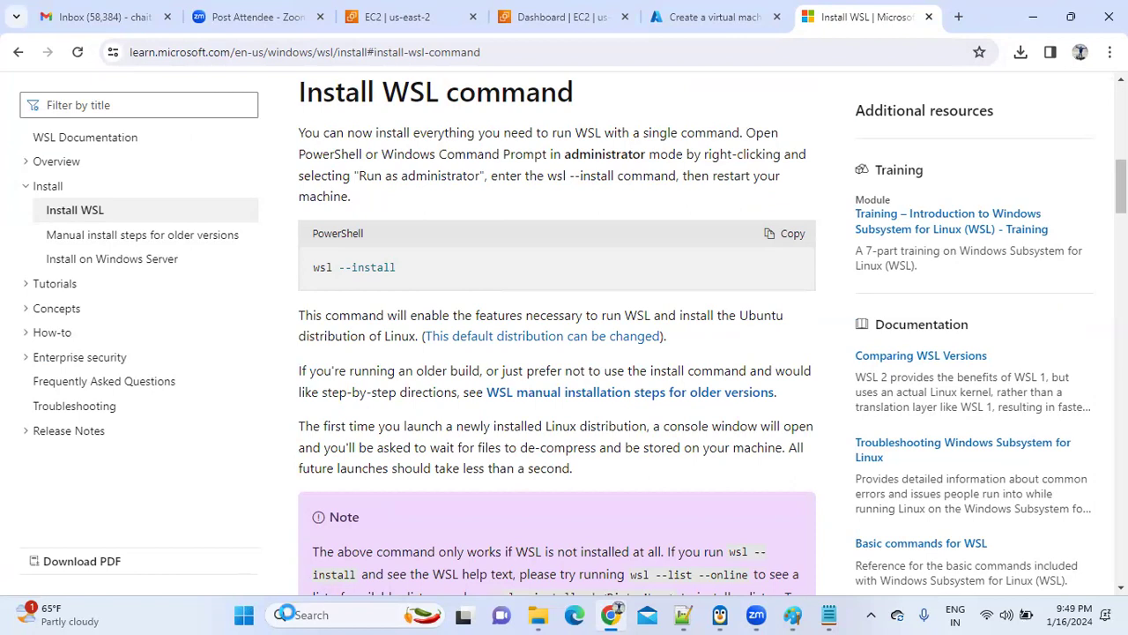
left_click(284, 614)
type("wsl")
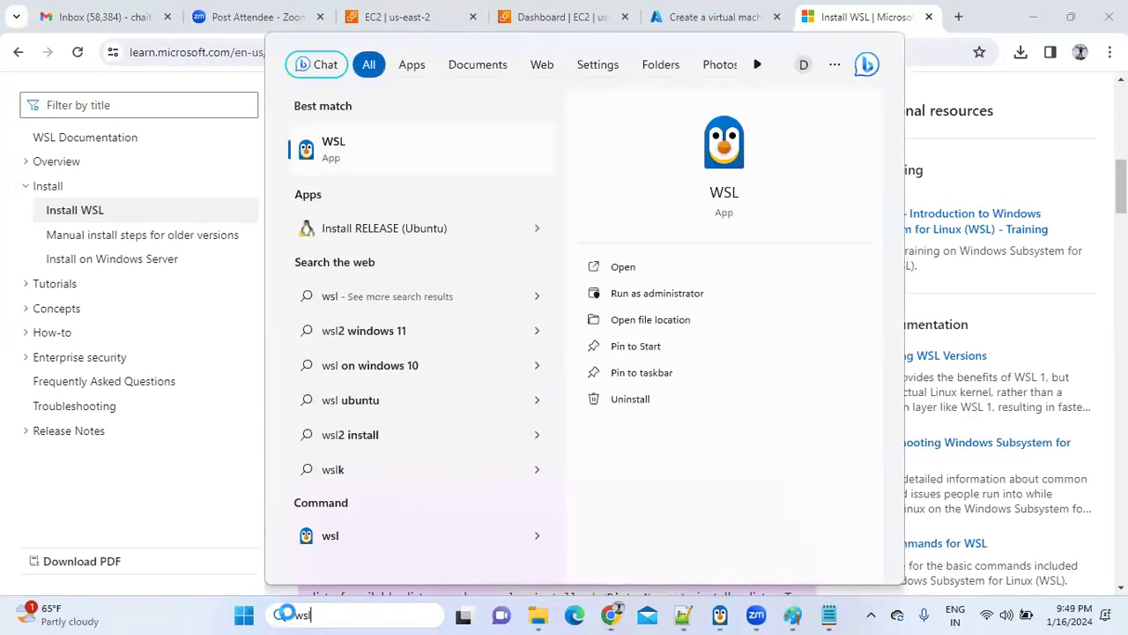
left_click(189, 137)
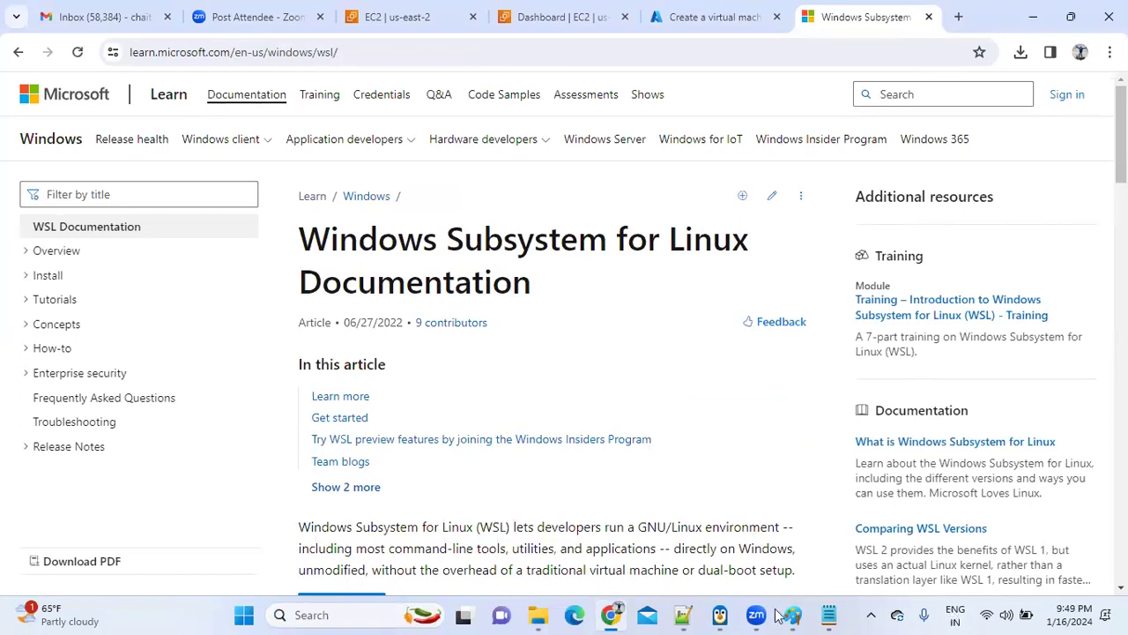
- Return from the WSL terminal to the EC2 console, open batch05's SSH client connection instructions and show the browser's recent downloads
left_click(721, 614)
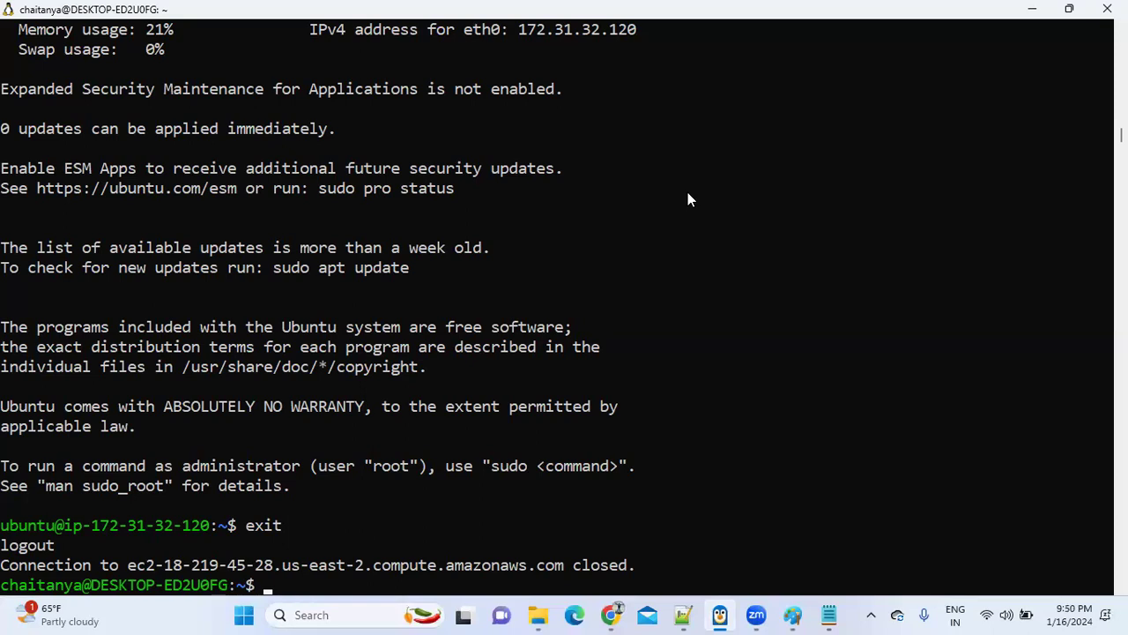
left_click(610, 614)
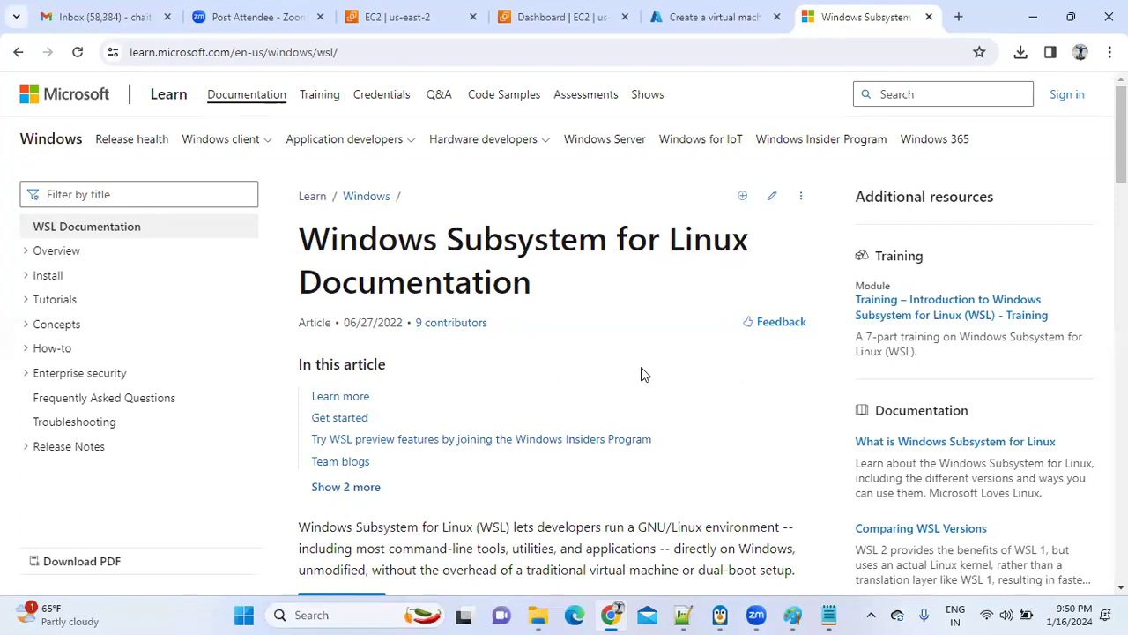
left_click(559, 18)
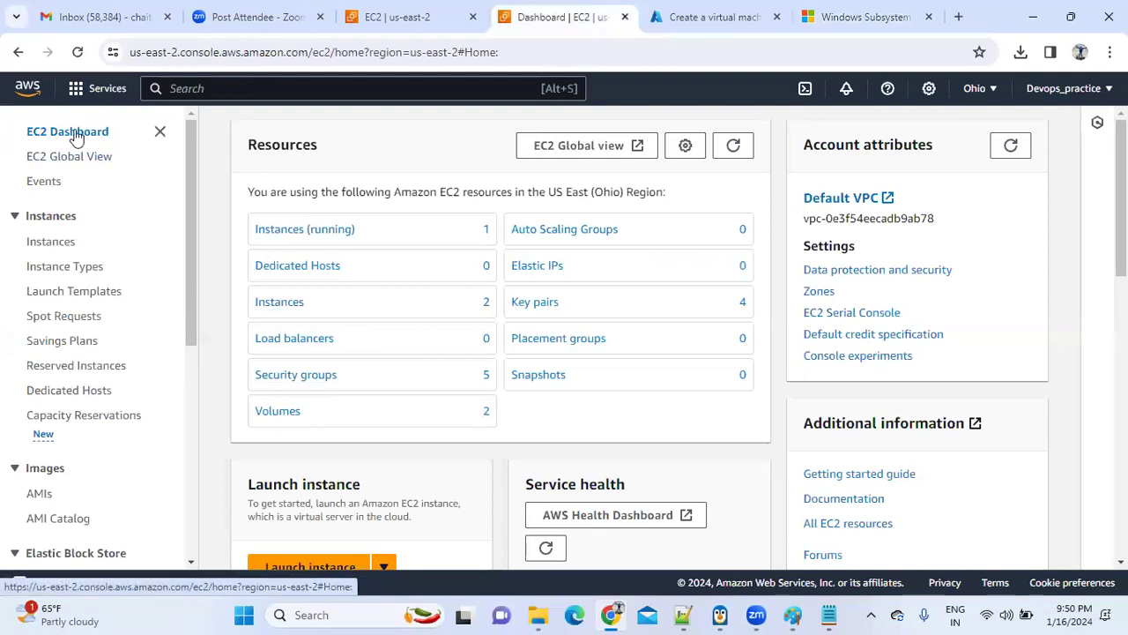
left_click(257, 304)
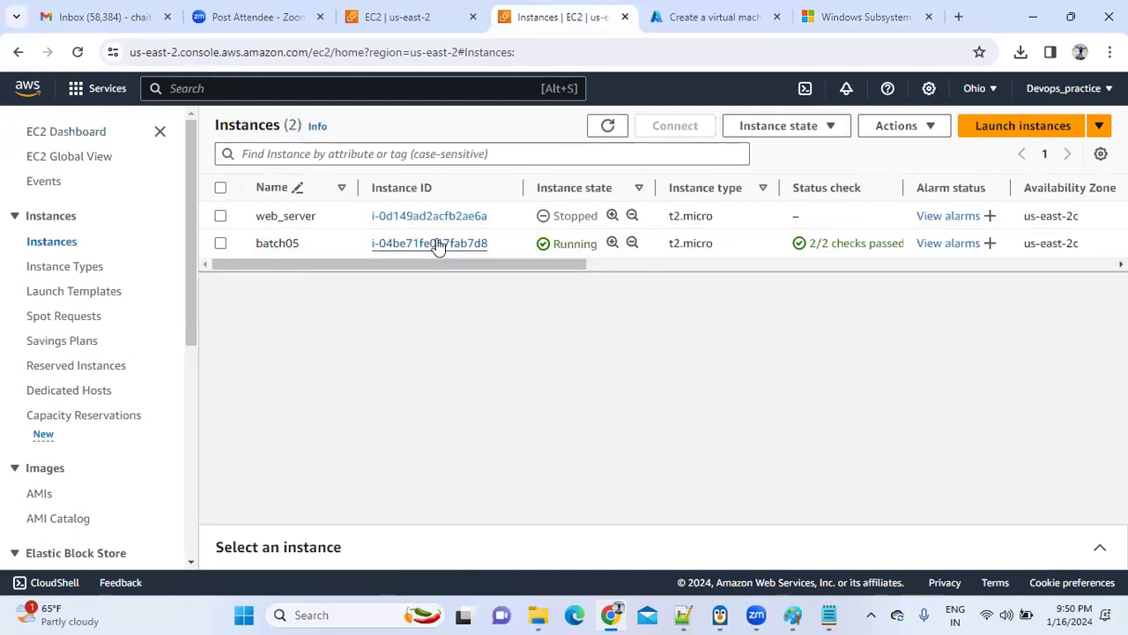
left_click(436, 244)
left_click(766, 169)
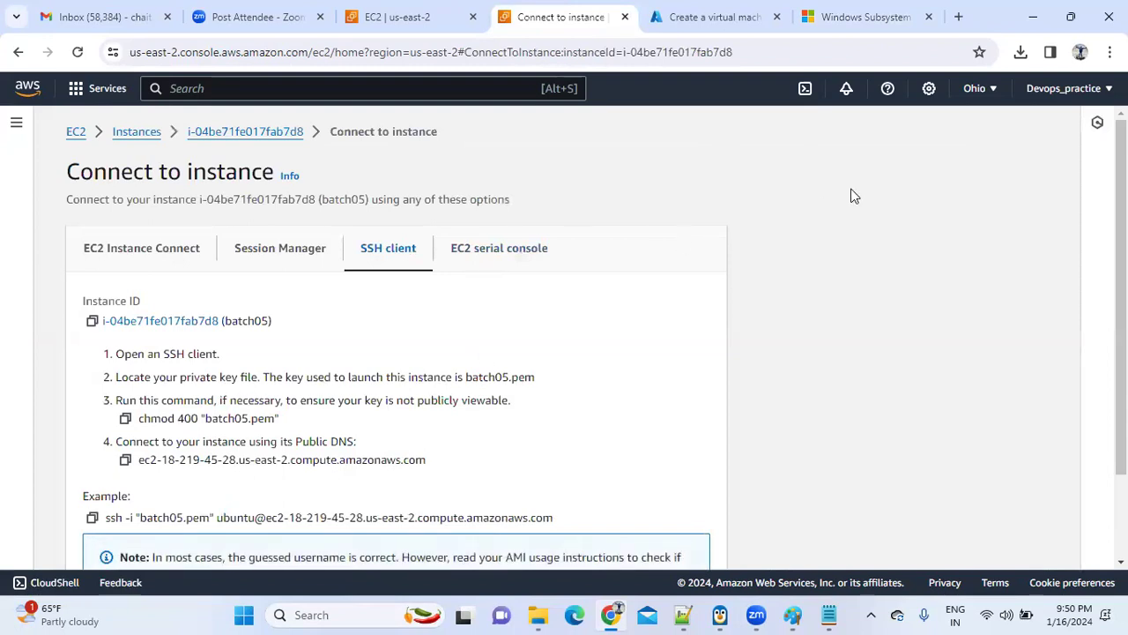
left_click(1020, 53)
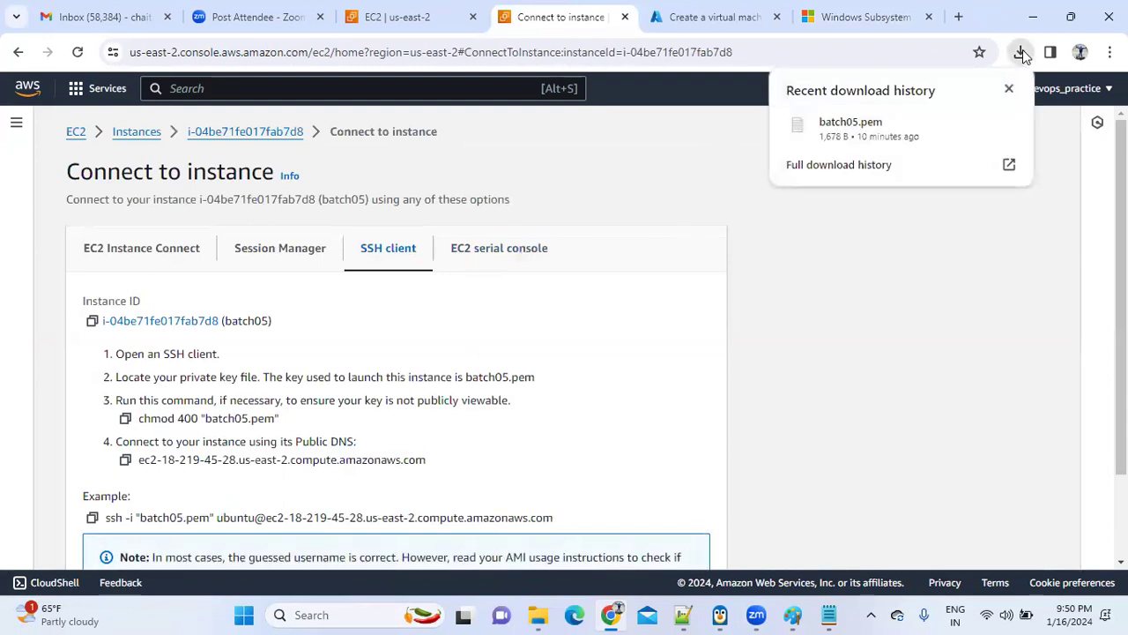
- Open the downloaded batch05.pem key file, select its entire contents, and switch to the WSL terminal
left_click(860, 134)
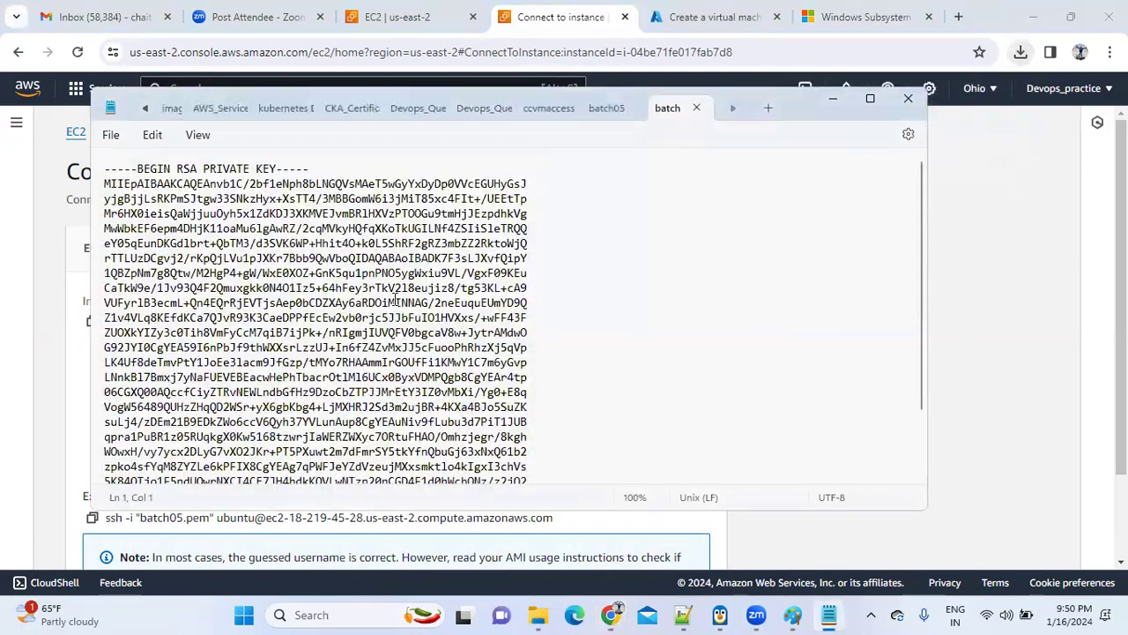
key("ctrl+a")
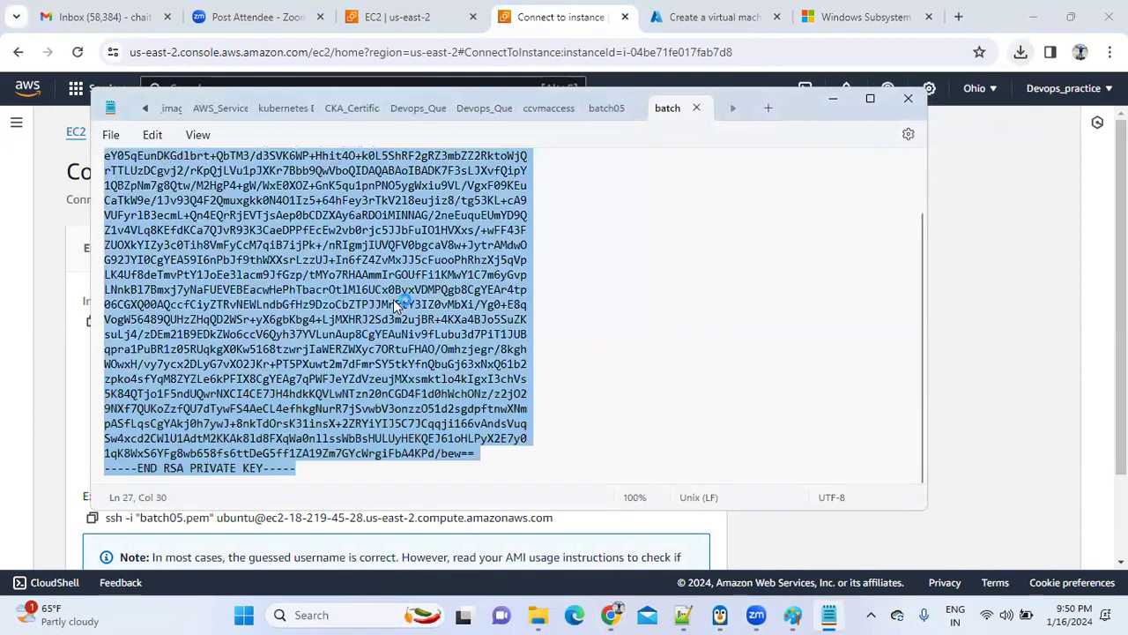
left_click(720, 614)
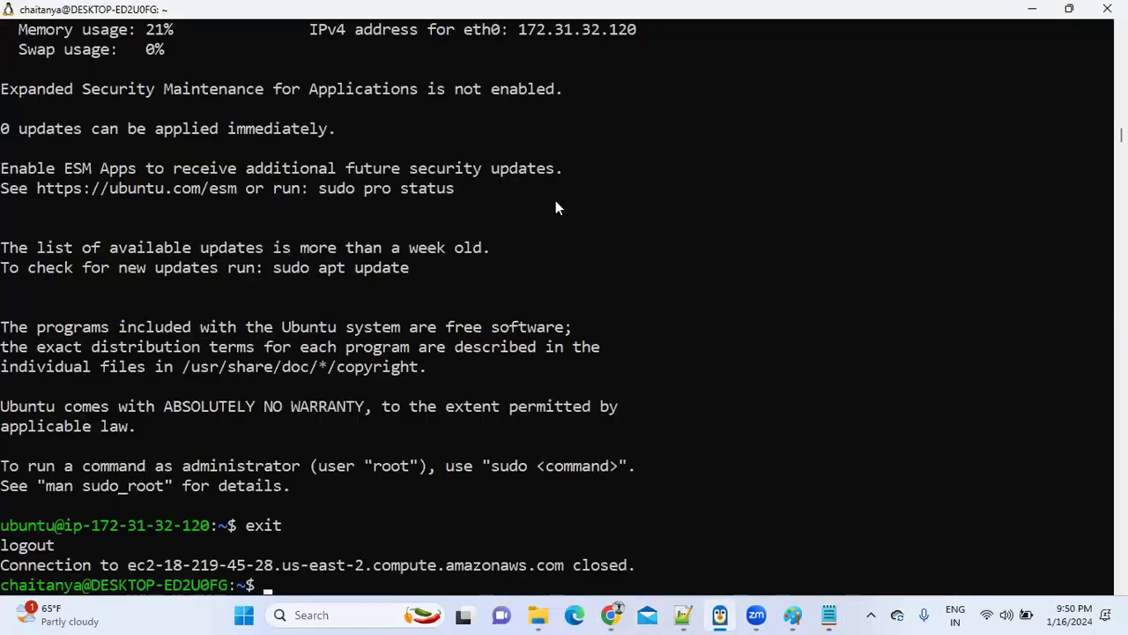
- Run nano batch05.pem in the WSL home directory to view the key file, and exit the editor without editing
key("Return")
key("Return")
key("Return")
type("nano")
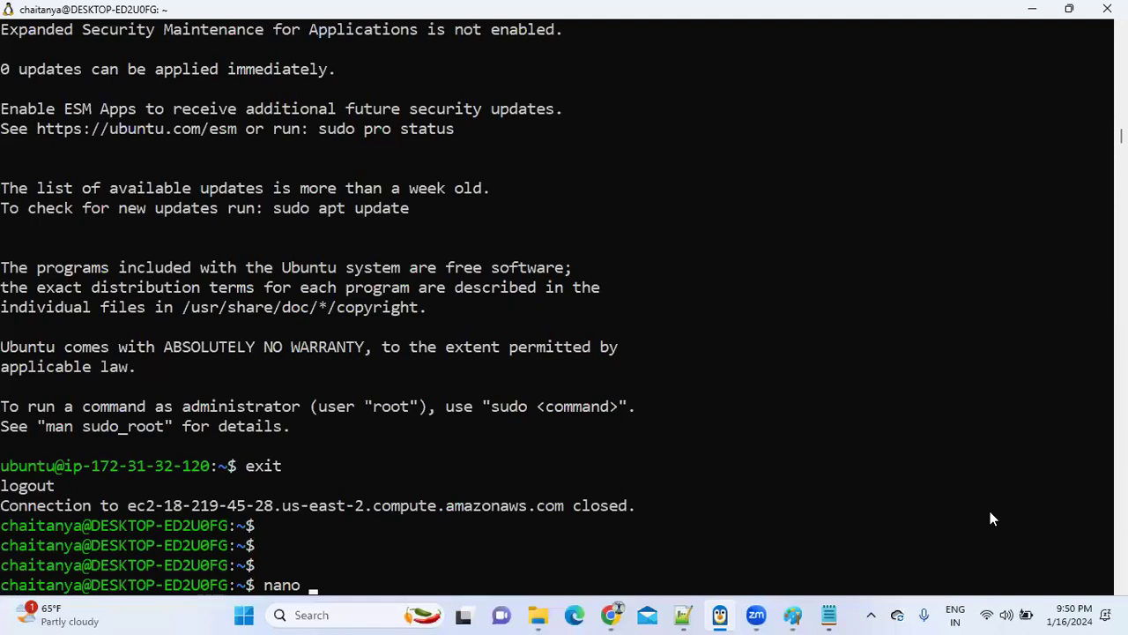
left_click(645, 410)
type("batch04")
key("BackSpace")
type("5")
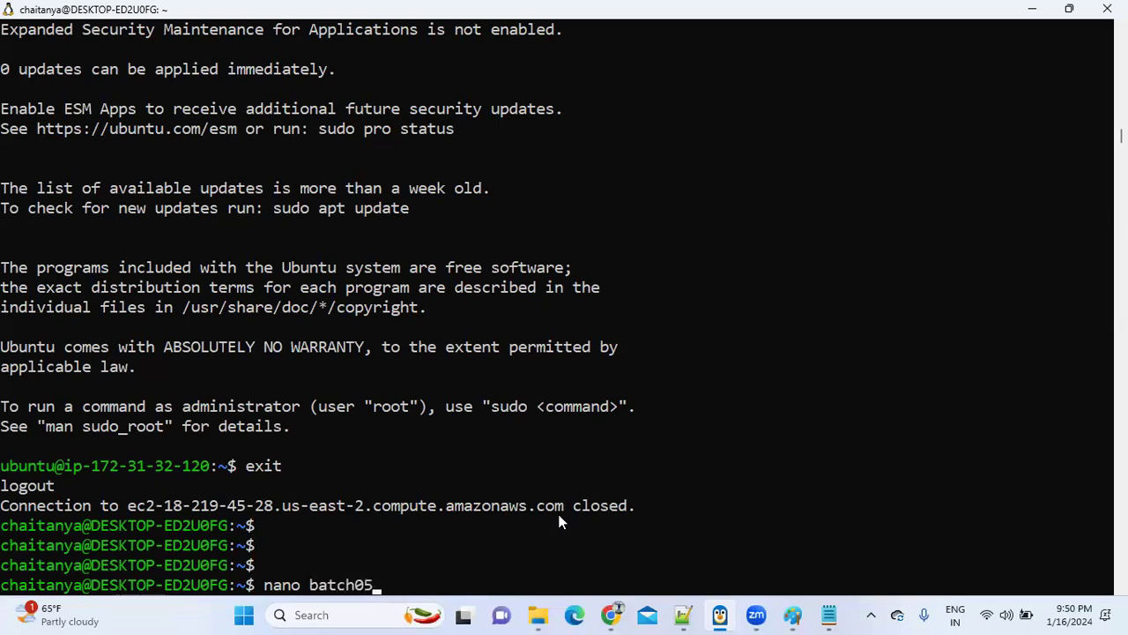
type(".pem")
key("Return")
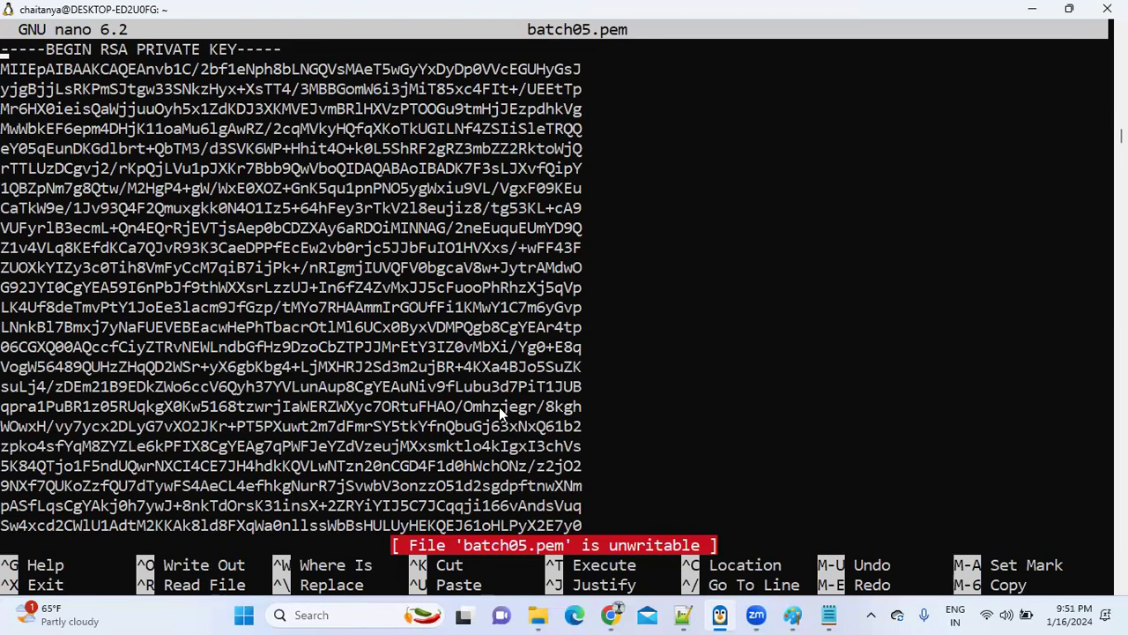
key("ctrl+x")
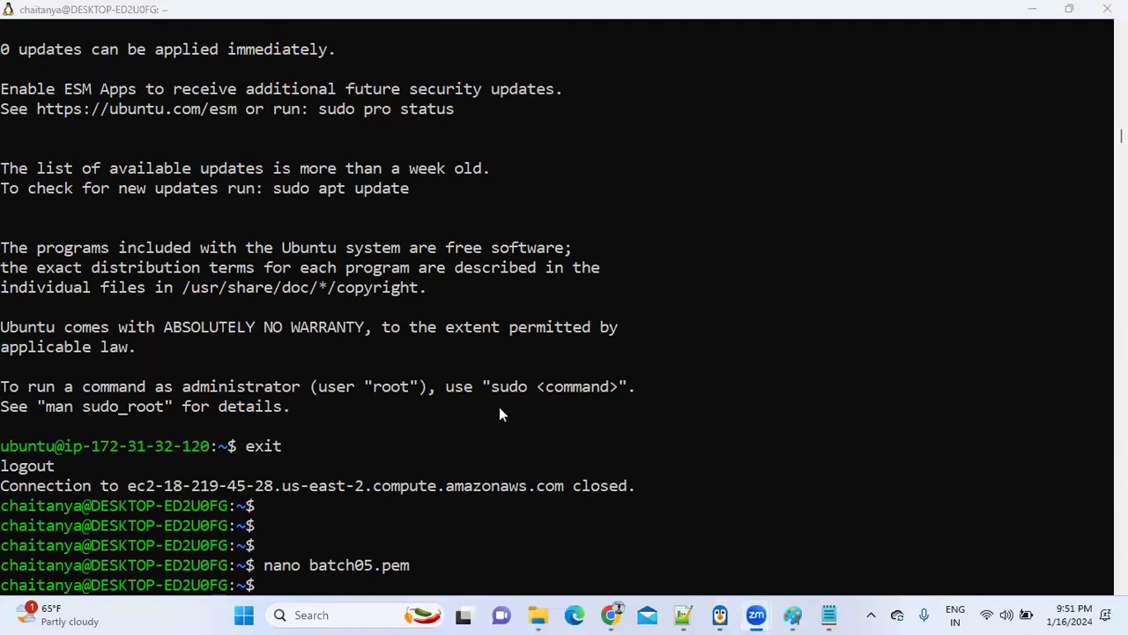
- Copy the chmod 400 "batch05.pem" command from the EC2 SSH client instructions and return to the WSL terminal
key("alt+Tab")
key("alt+Tab")
key("alt+Tab")
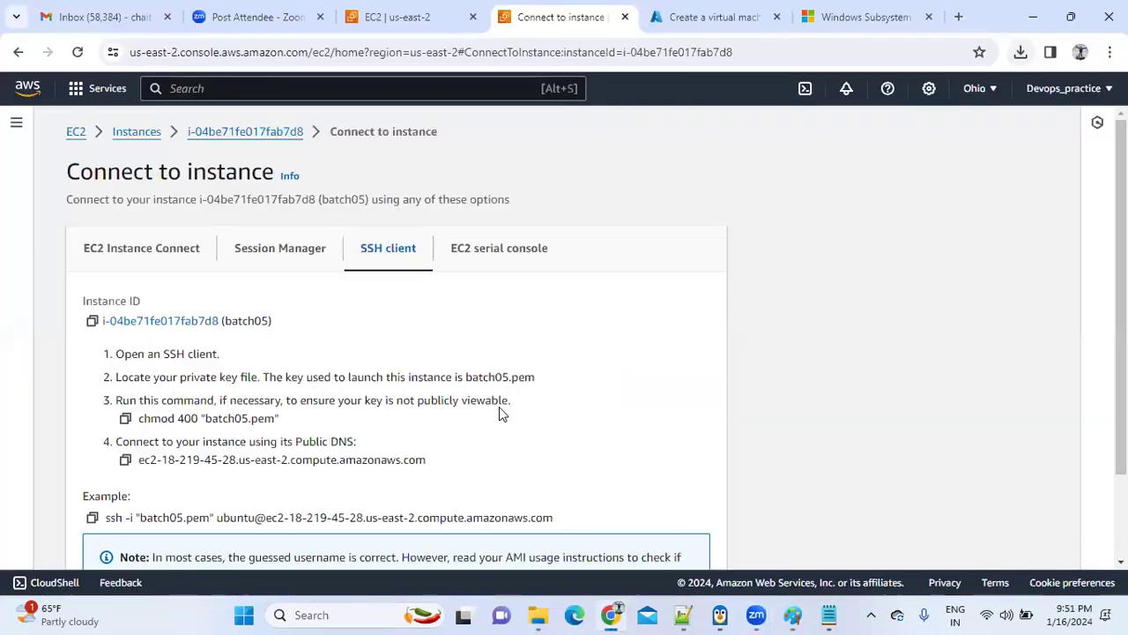
left_click(125, 419)
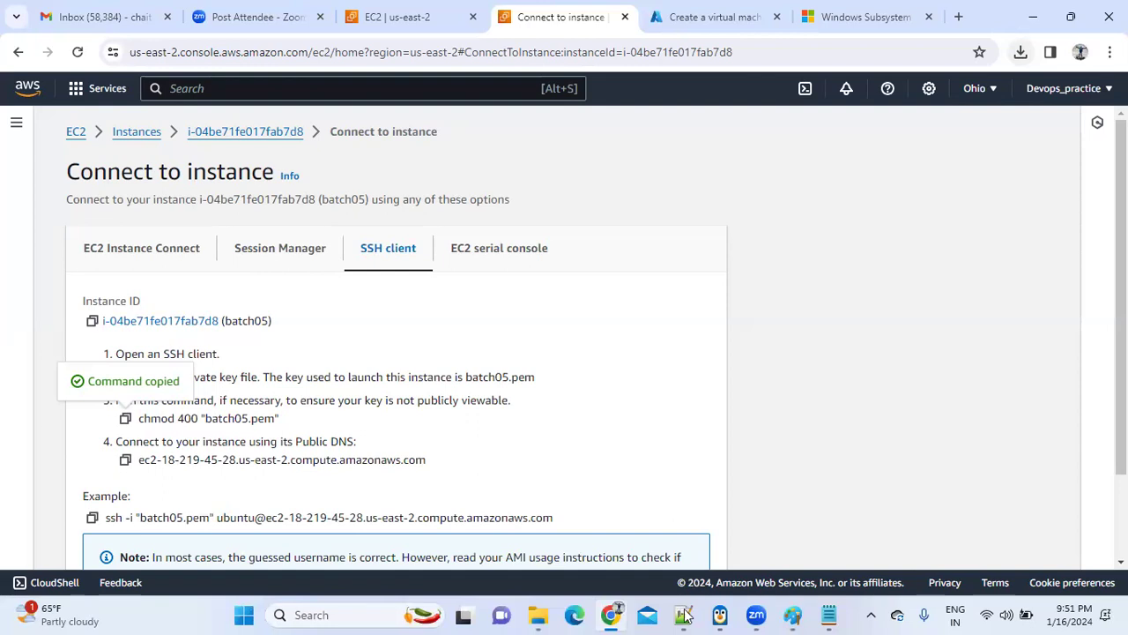
mouse_move(721, 614)
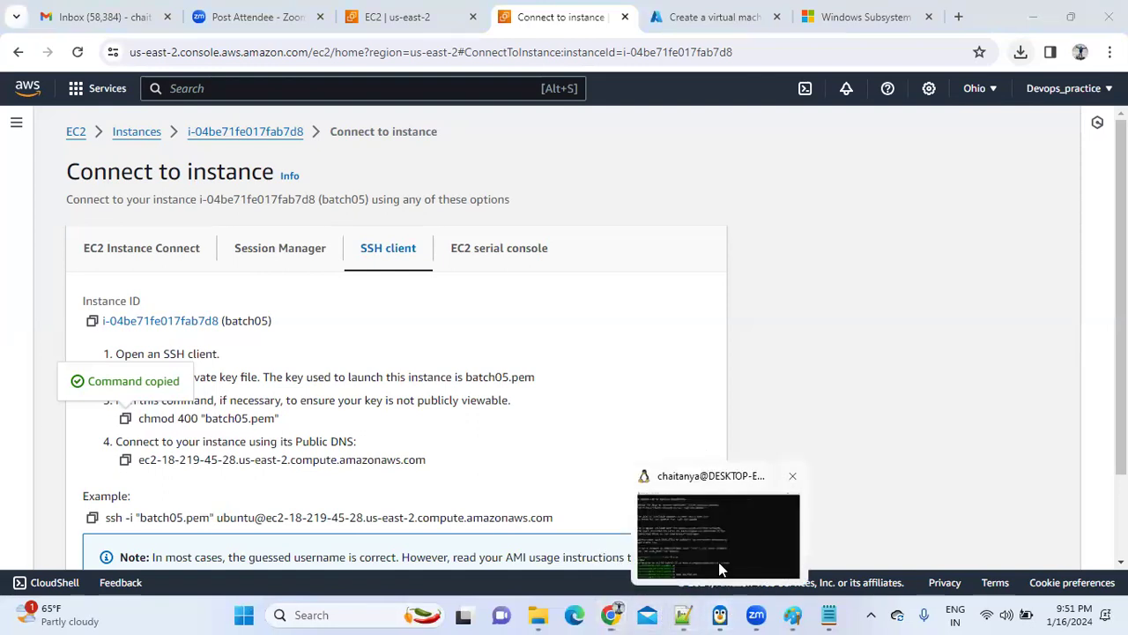
left_click(719, 566)
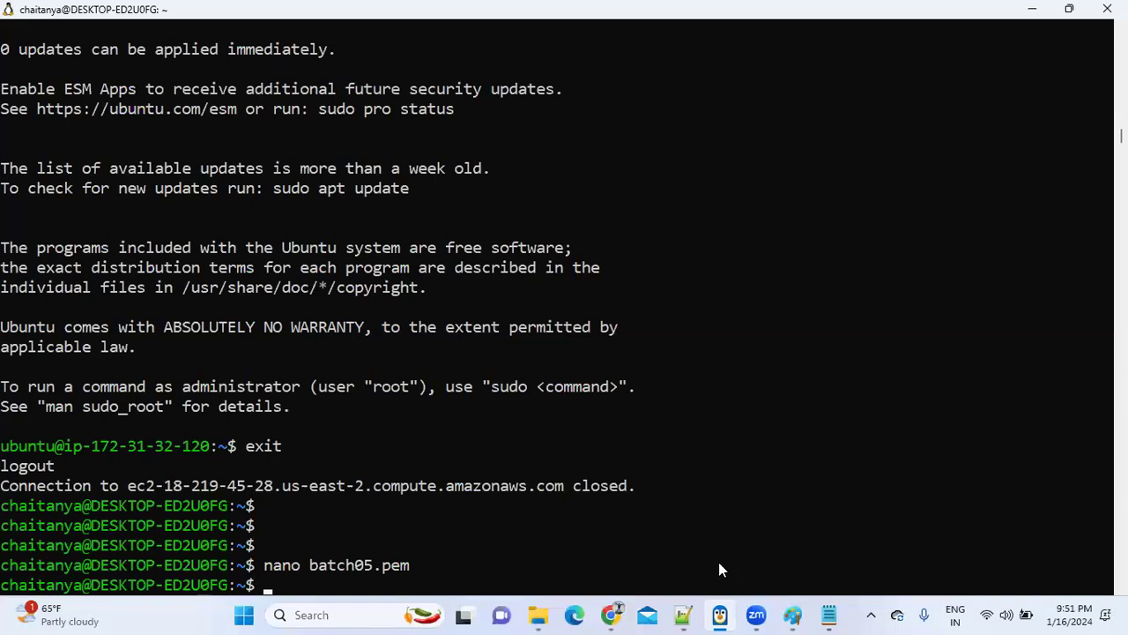
- Copy the example ssh -i "batch05.pem" command from the EC2 connection instructions and run it in WSL to connect to the batch05 instance
mouse_move(600, 615)
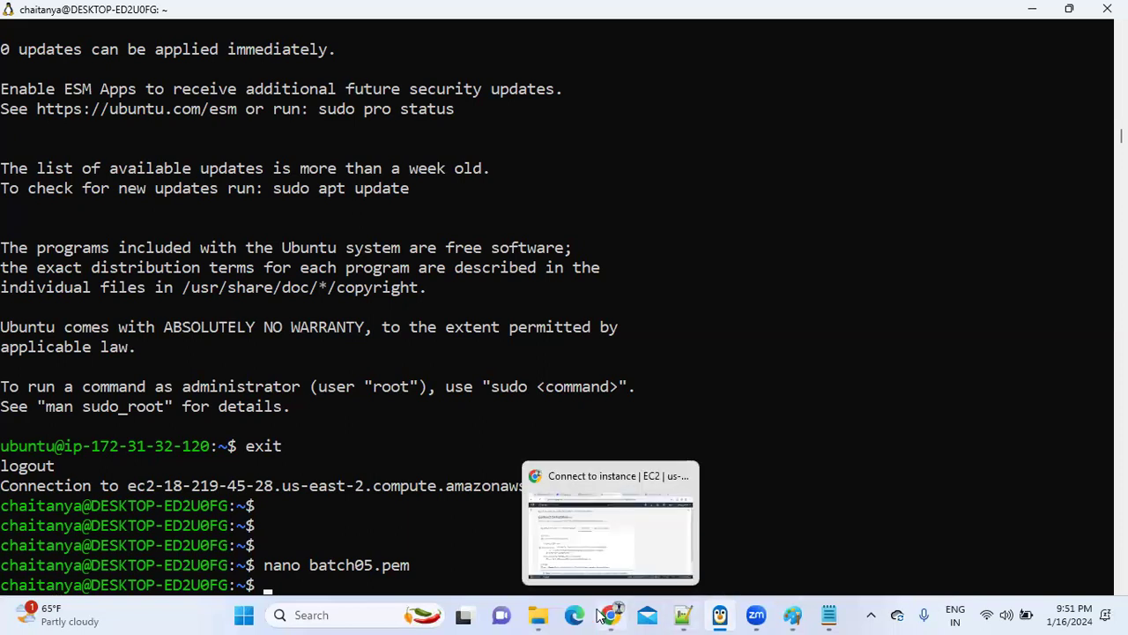
left_click(604, 541)
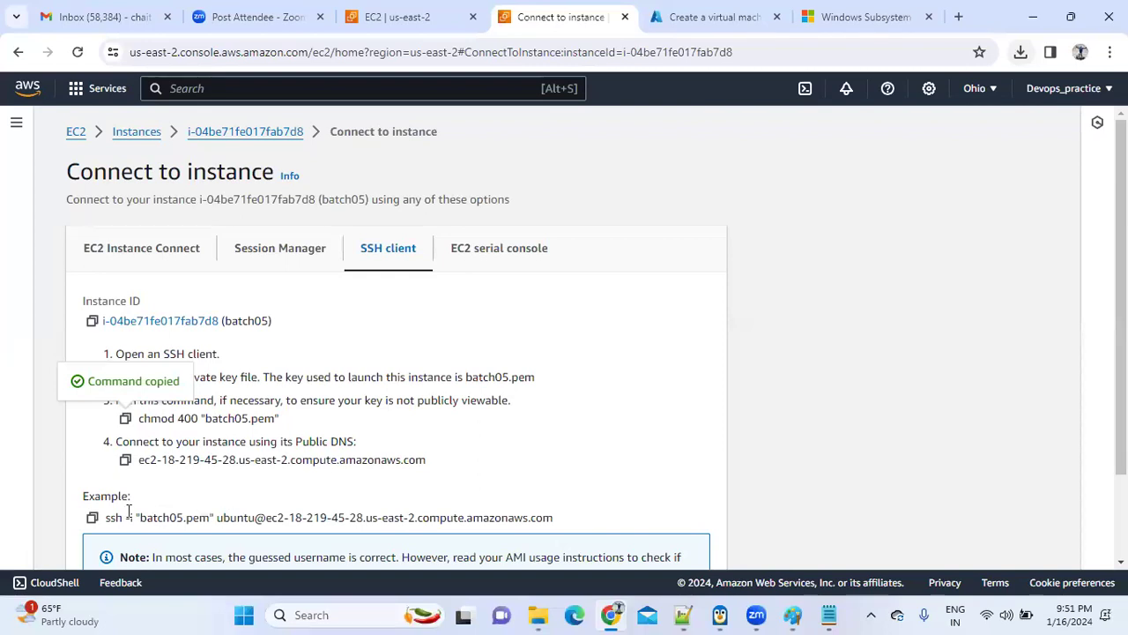
left_click(92, 520)
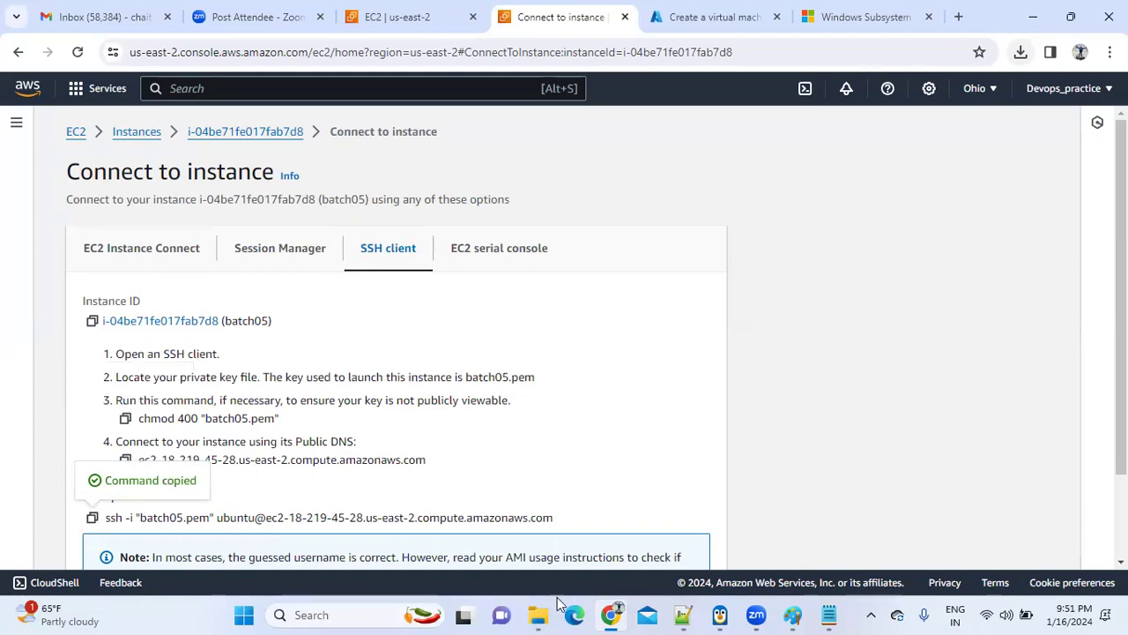
left_click(728, 614)
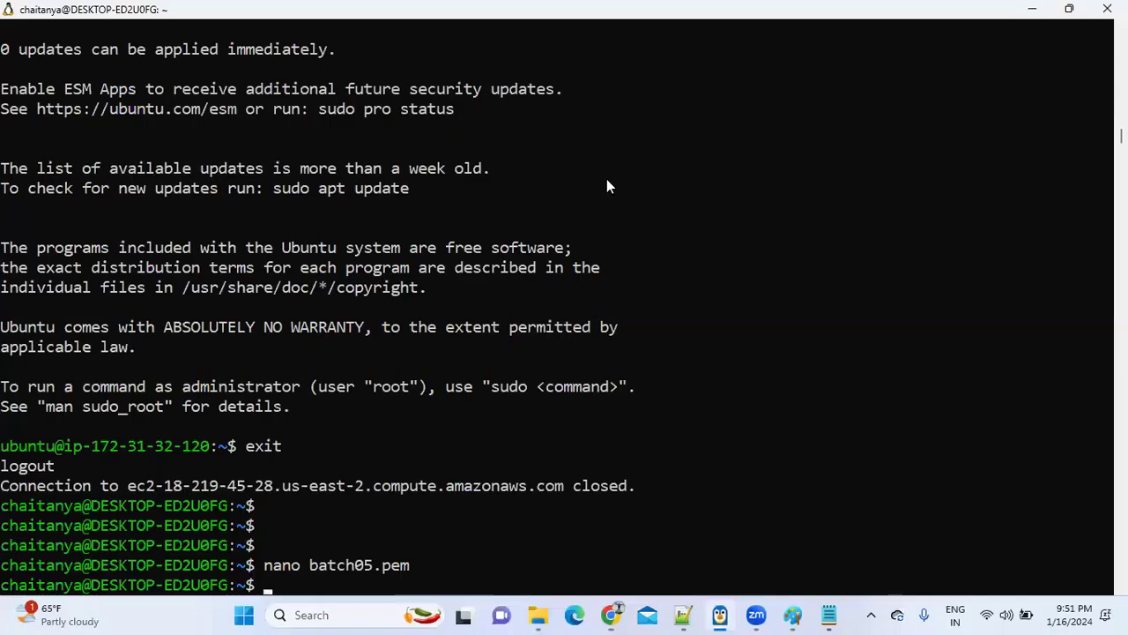
right_click(638, 291)
key("Return")
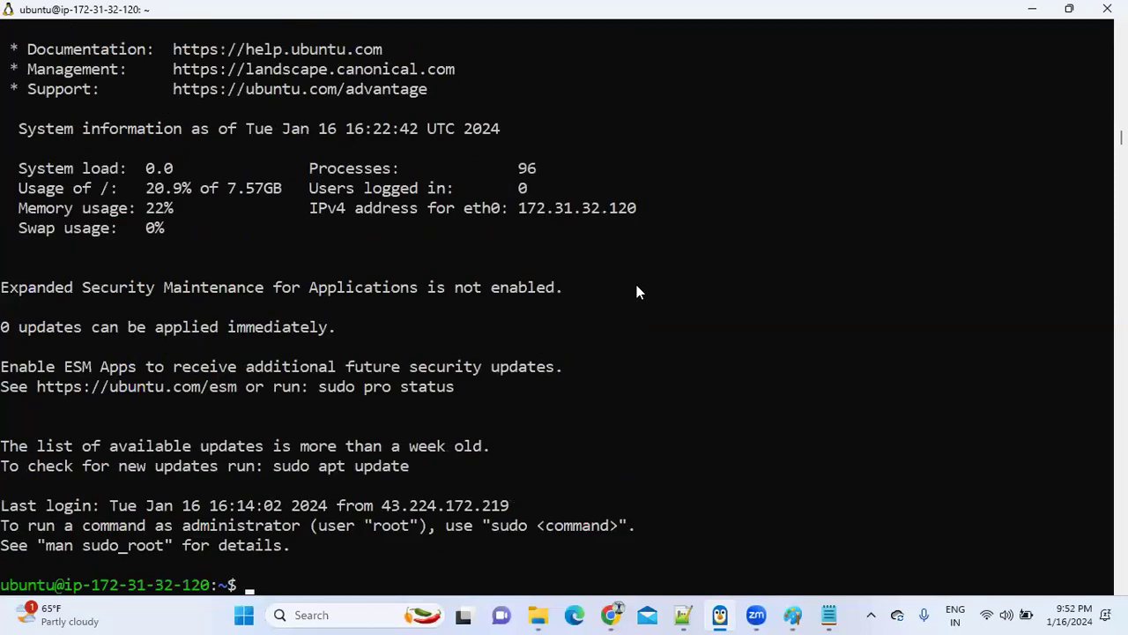
- End the SSH session with exit and switch back to the EC2 connection instructions in Chrome
type("exit")
key("Return")
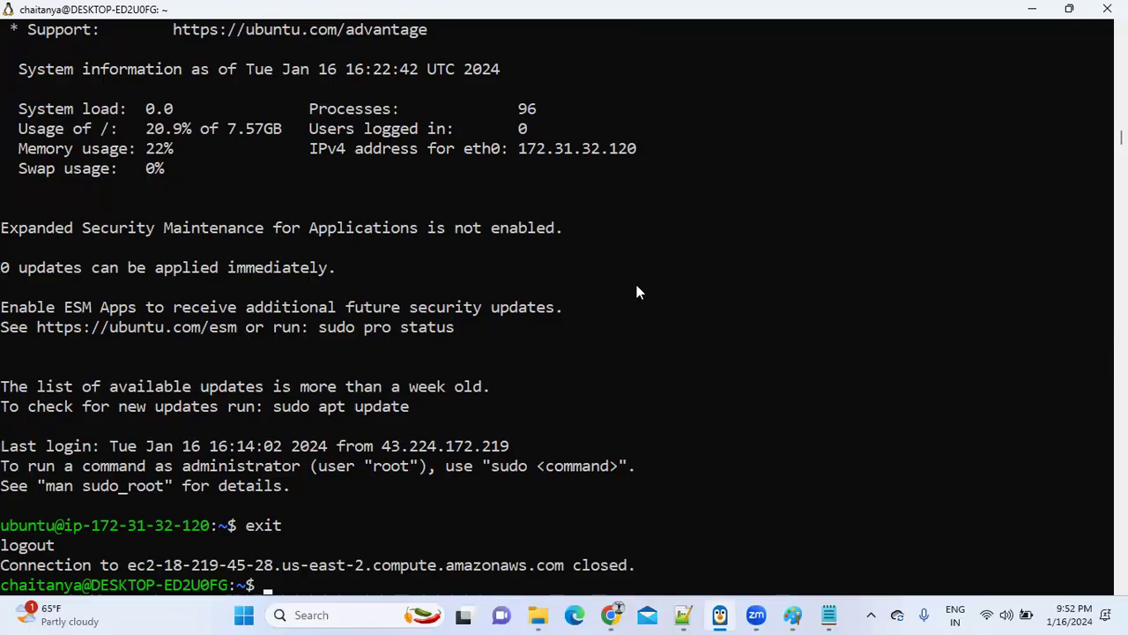
key("alt+Tab")
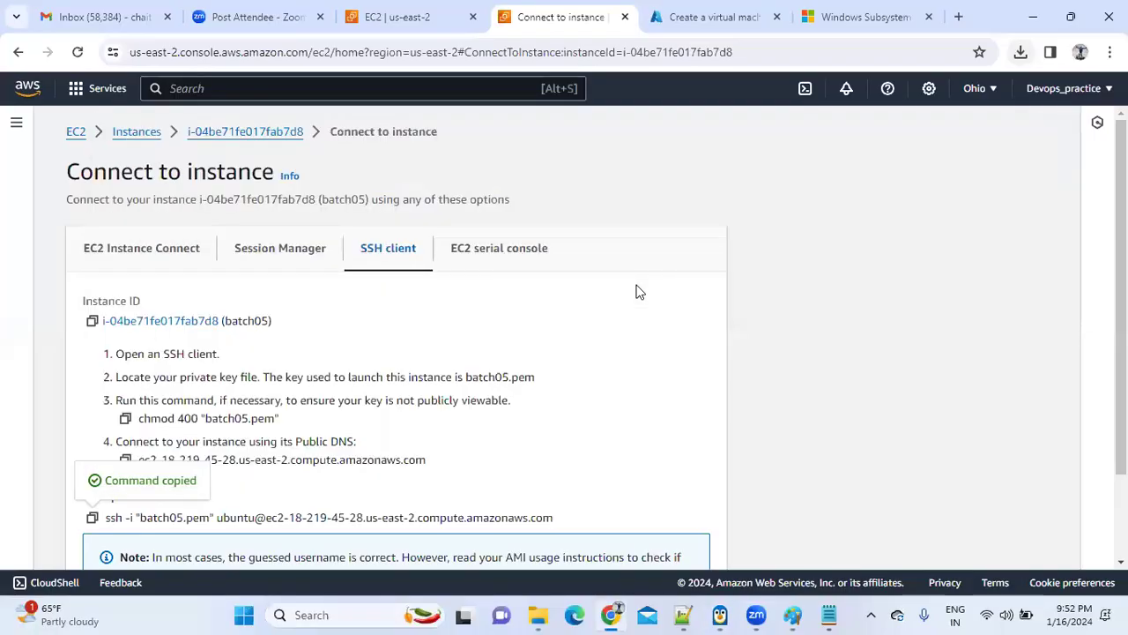